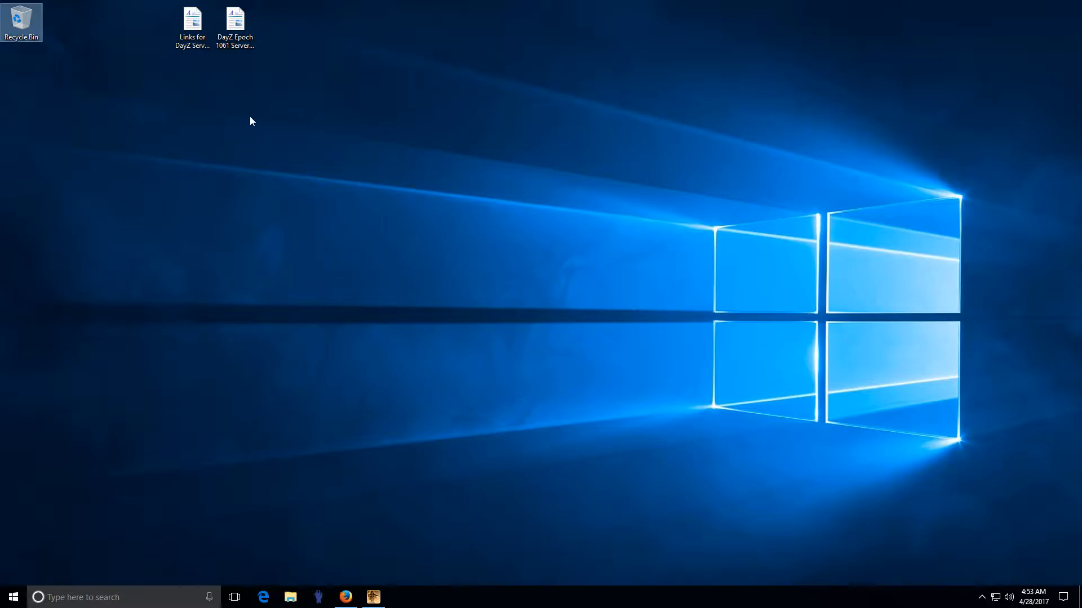
Step: Open 'DayZ Epoch 1061 Server Install Instructions.rtf' in WordPad and read the introduction
{"action": "double_click", "coordinate": [235, 23]}
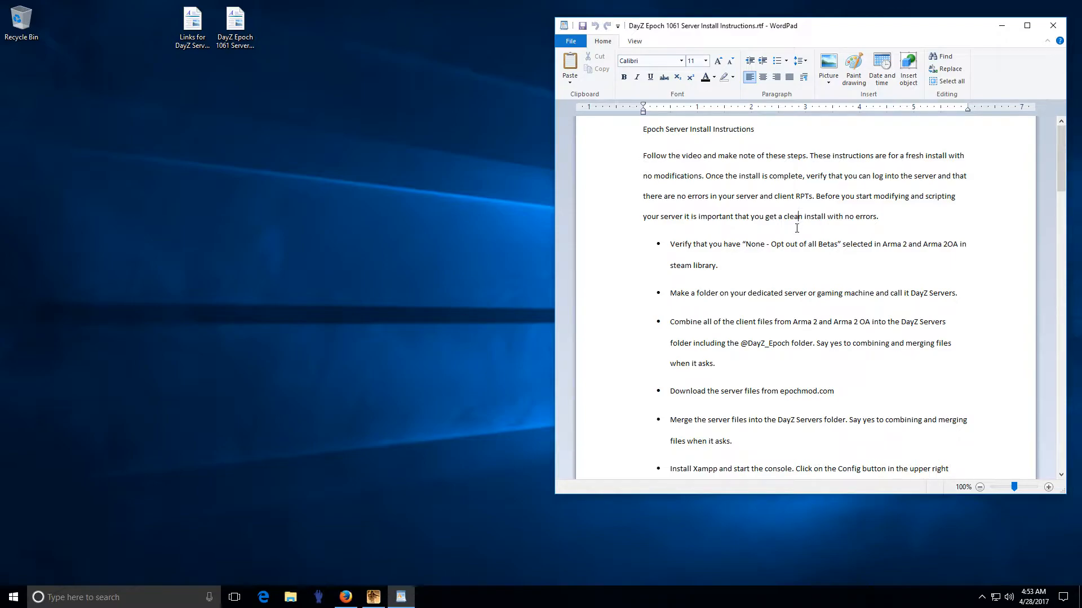
{"action": "left_click_drag", "start_coordinate": [673, 170], "coordinate": [856, 175]}
{"action": "left_click_drag", "start_coordinate": [642, 196], "coordinate": [860, 193]}
{"action": "left_click", "coordinate": [858, 195]}
{"action": "left_click_drag", "start_coordinate": [711, 214], "coordinate": [844, 217]}
{"action": "left_click", "coordinate": [840, 216]}
Step: Bring up Steam's quick menu from the hidden tray icons
{"action": "right_click", "coordinate": [981, 597]}
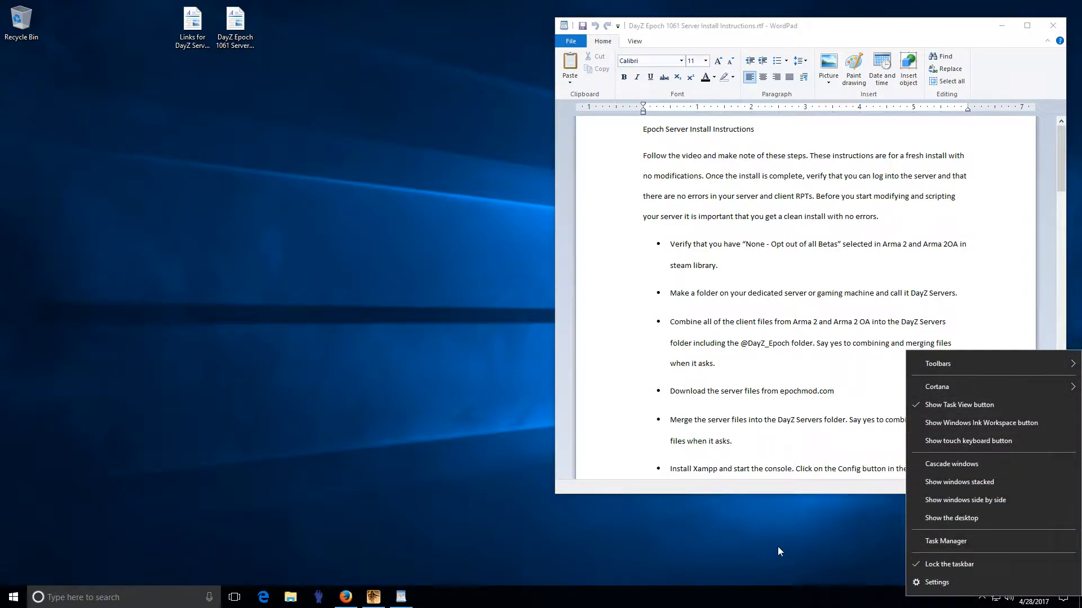
{"action": "left_click", "coordinate": [777, 547]}
{"action": "left_click", "coordinate": [982, 598]}
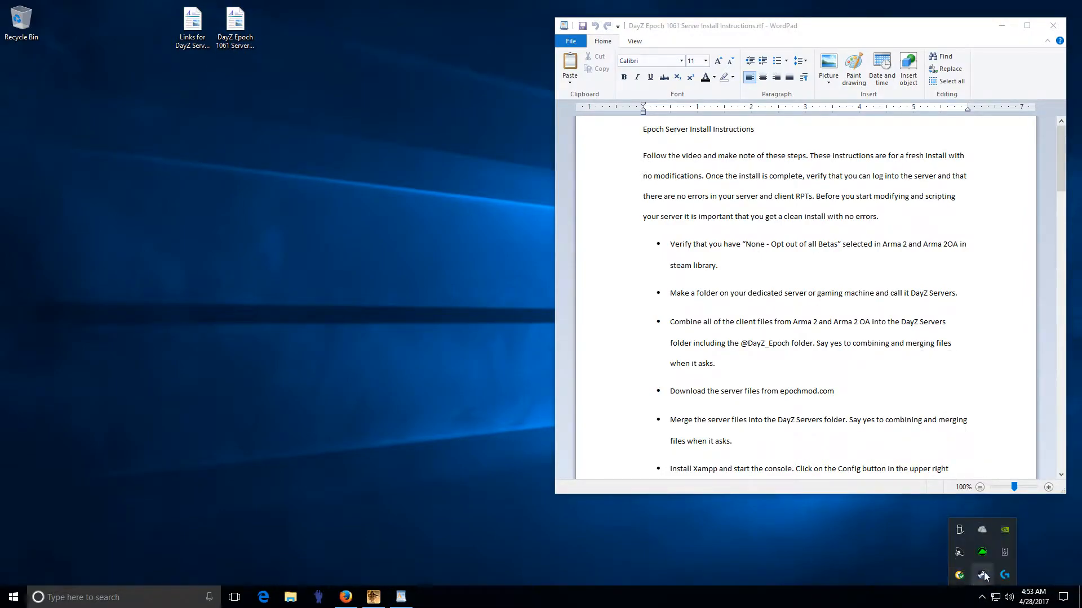
{"action": "right_click", "coordinate": [983, 574]}
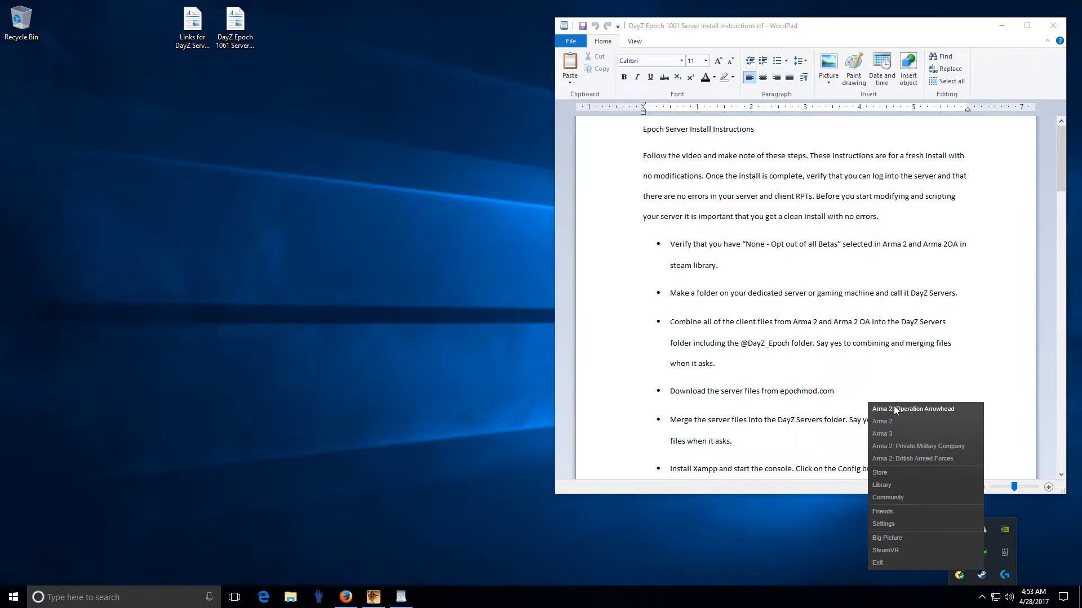
Step: Verify Arma 2: Operation Arrowhead's Betas setting is NONE, then close the properties and Steam
{"action": "left_click", "coordinate": [875, 485]}
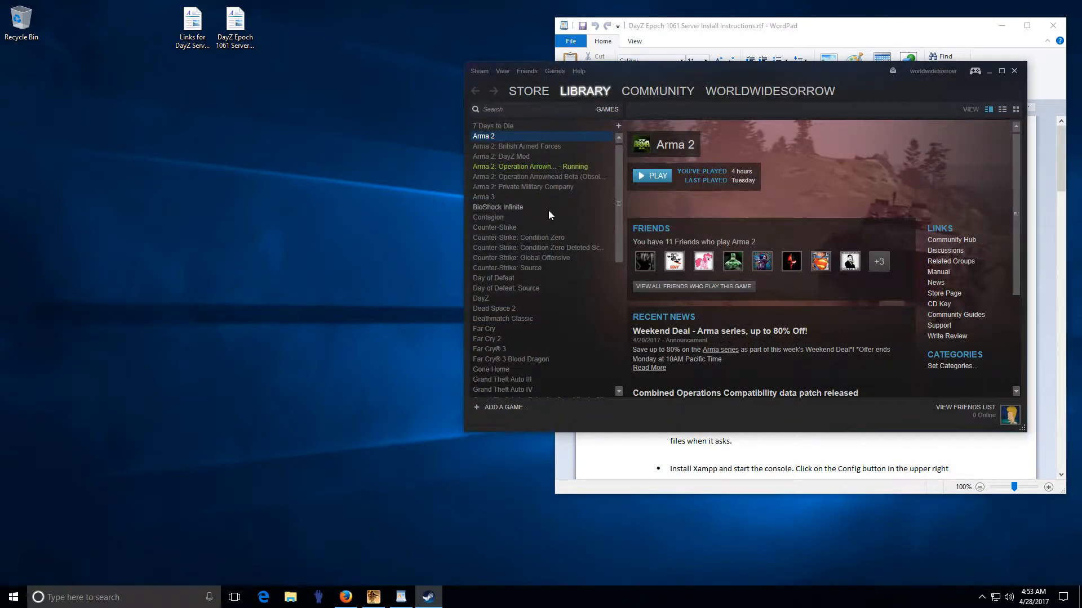
{"action": "left_click", "coordinate": [540, 166]}
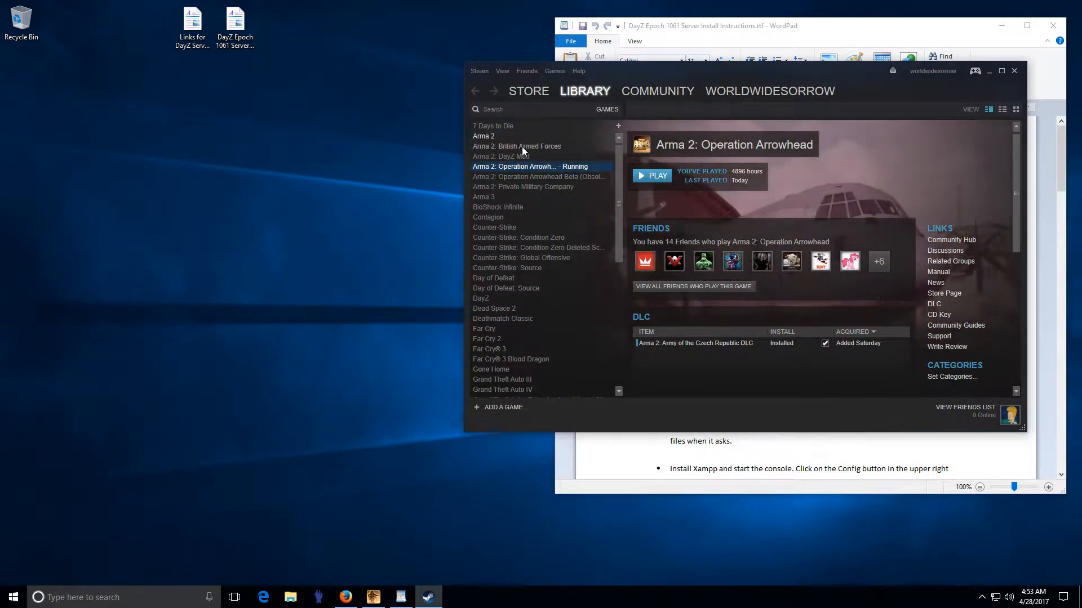
{"action": "left_click", "coordinate": [493, 136]}
{"action": "left_click", "coordinate": [502, 167]}
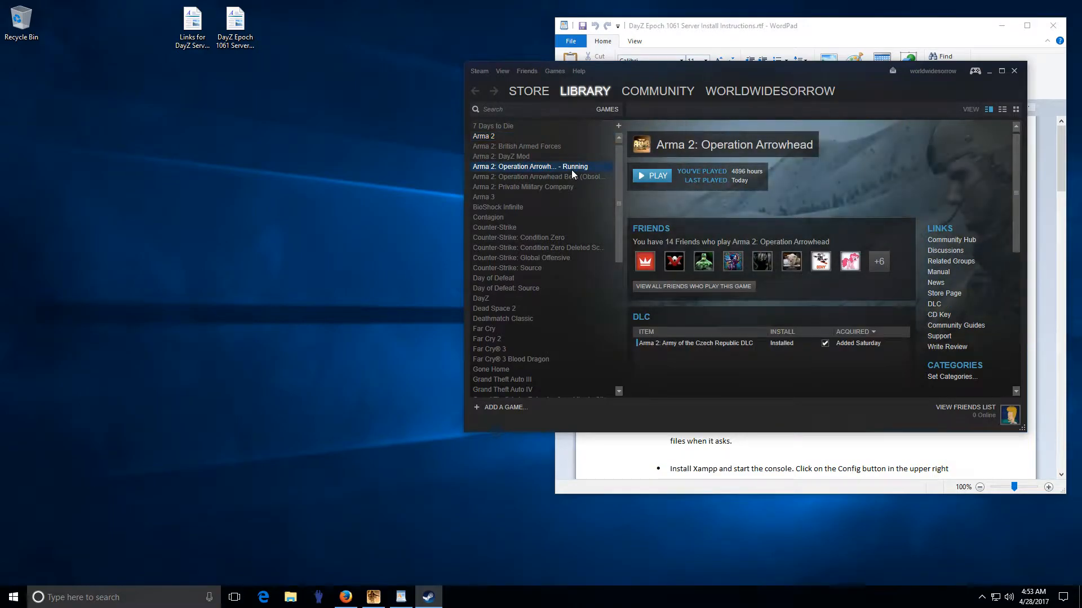
{"action": "right_click", "coordinate": [570, 169]}
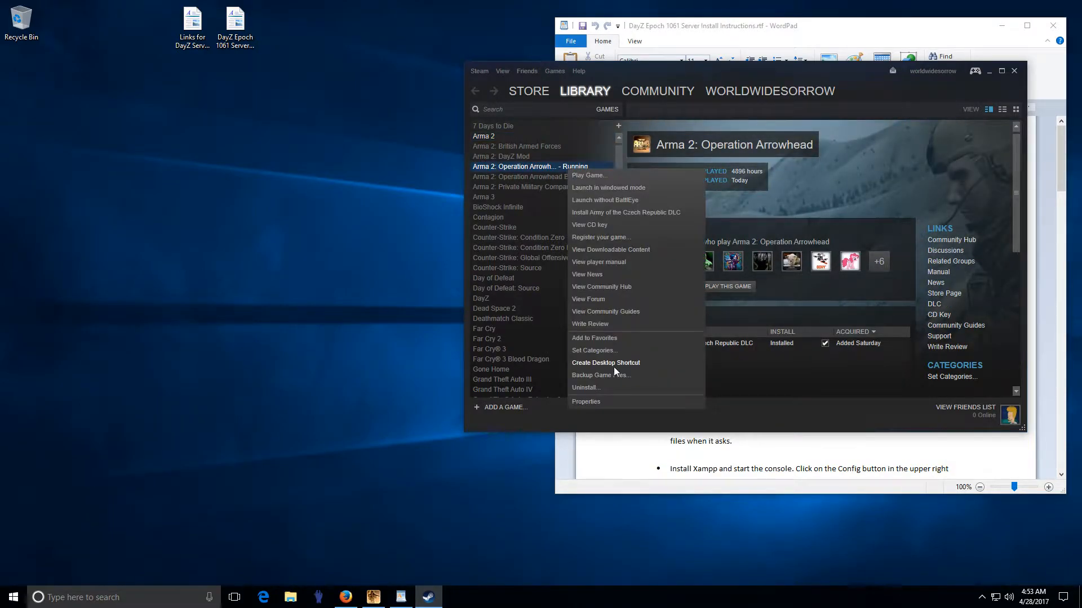
{"action": "left_click", "coordinate": [586, 402]}
{"action": "left_click", "coordinate": [558, 148]}
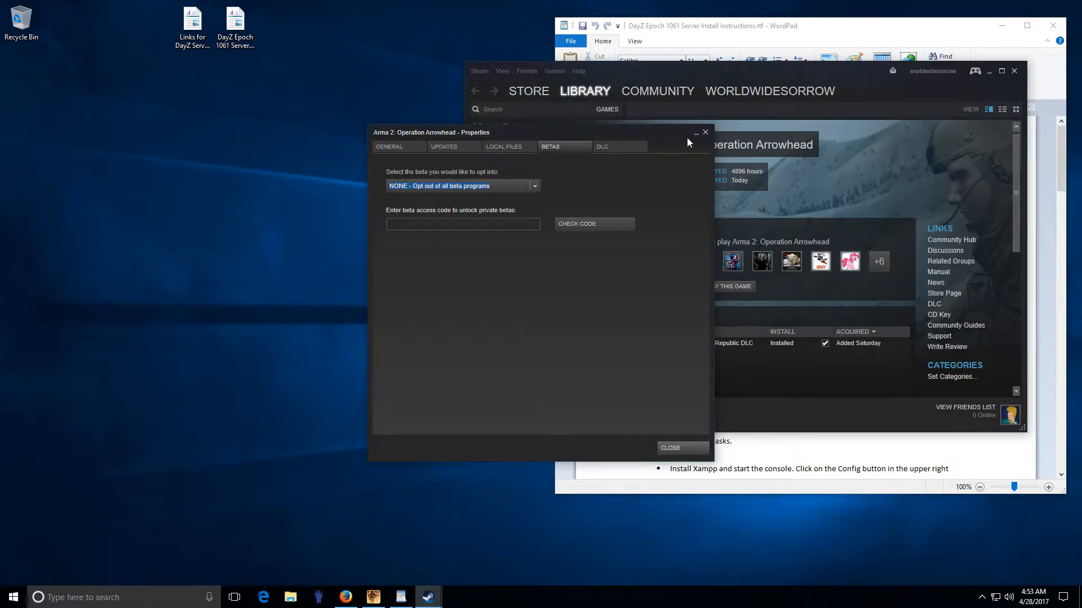
{"action": "left_click", "coordinate": [704, 134]}
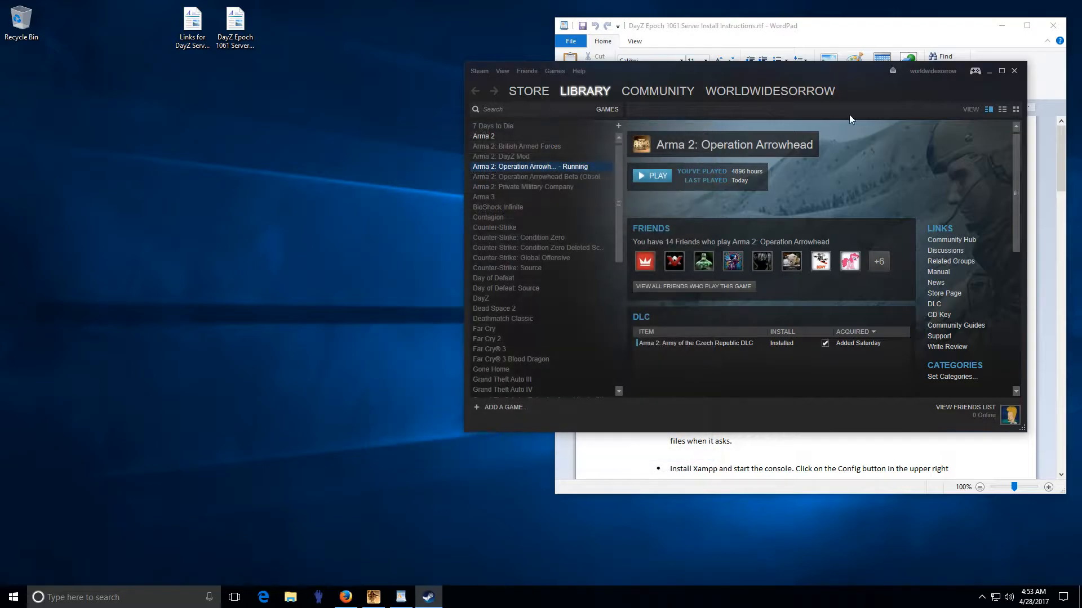
{"action": "left_click", "coordinate": [1014, 72]}
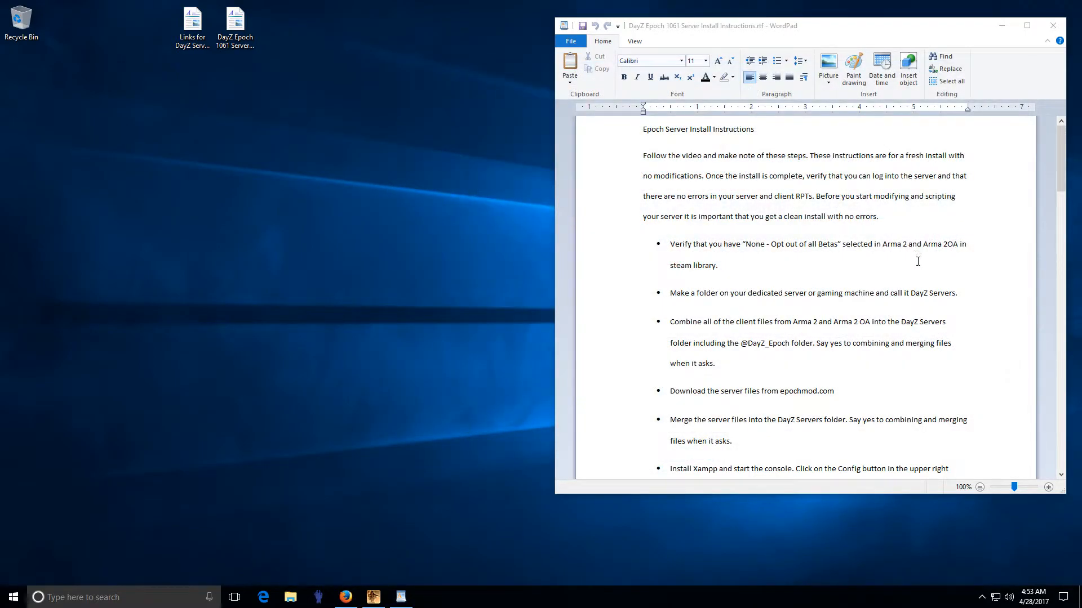
Step: Create a desktop folder named 'DayZ Servers' and move it to the desktop's left edge
{"action": "right_click", "coordinate": [45, 255]}
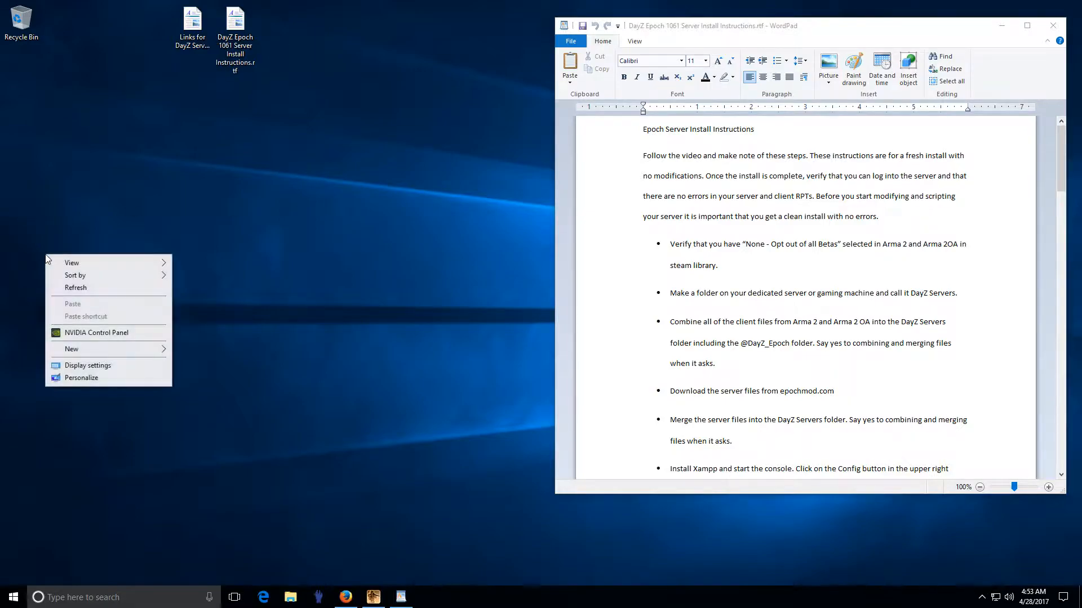
{"action": "mouse_move", "coordinate": [97, 350]}
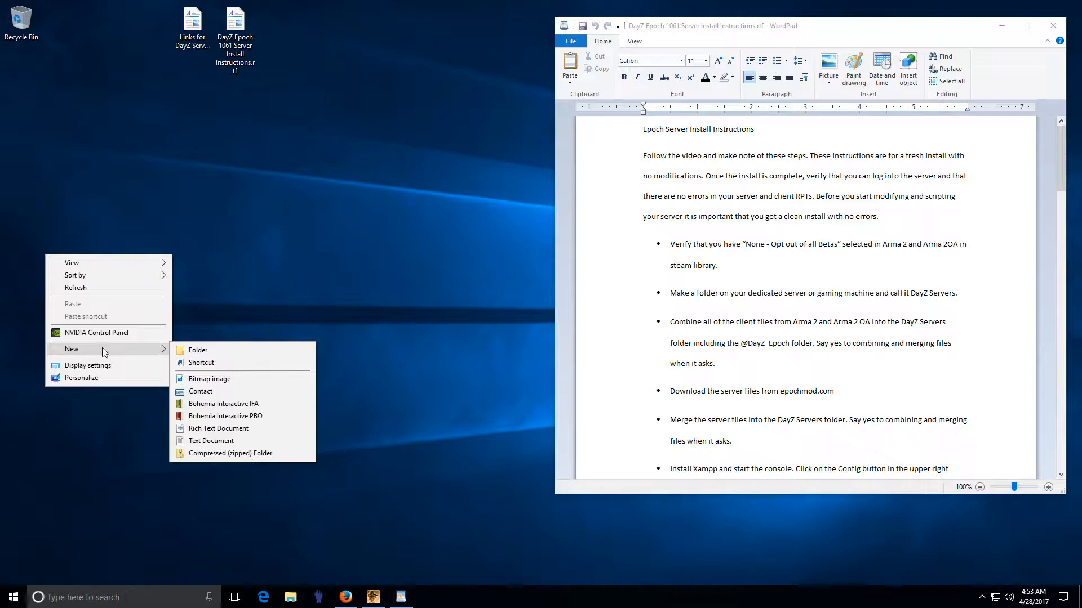
{"action": "left_click", "coordinate": [203, 354]}
{"action": "type", "text": "Day"}
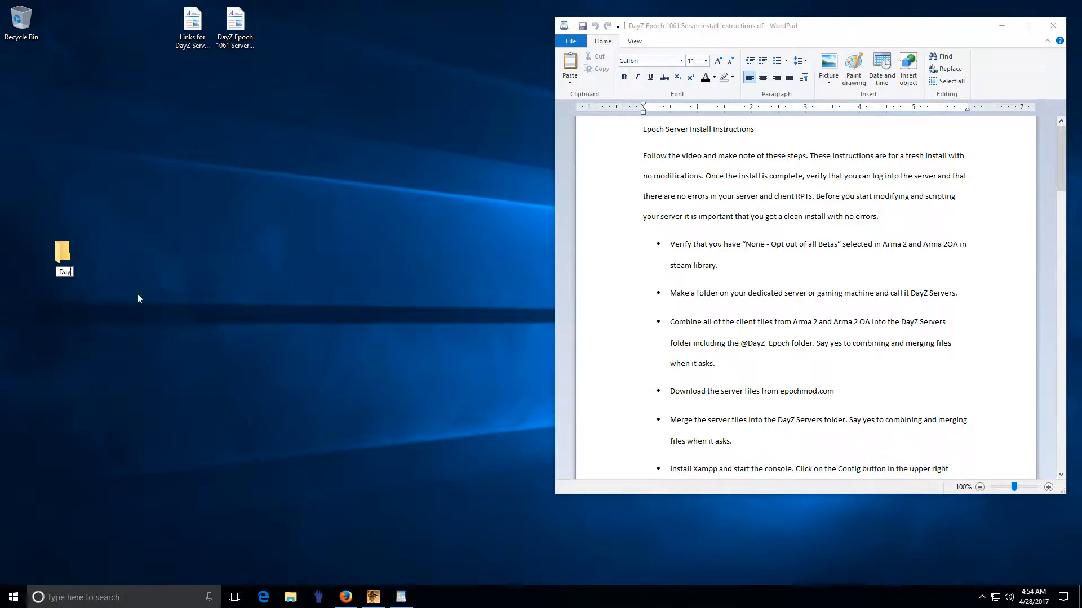
{"action": "type", "text": "Z Servers"}
{"action": "left_click", "coordinate": [73, 254]}
{"action": "left_click_drag", "start_coordinate": [58, 248], "coordinate": [16, 249]}
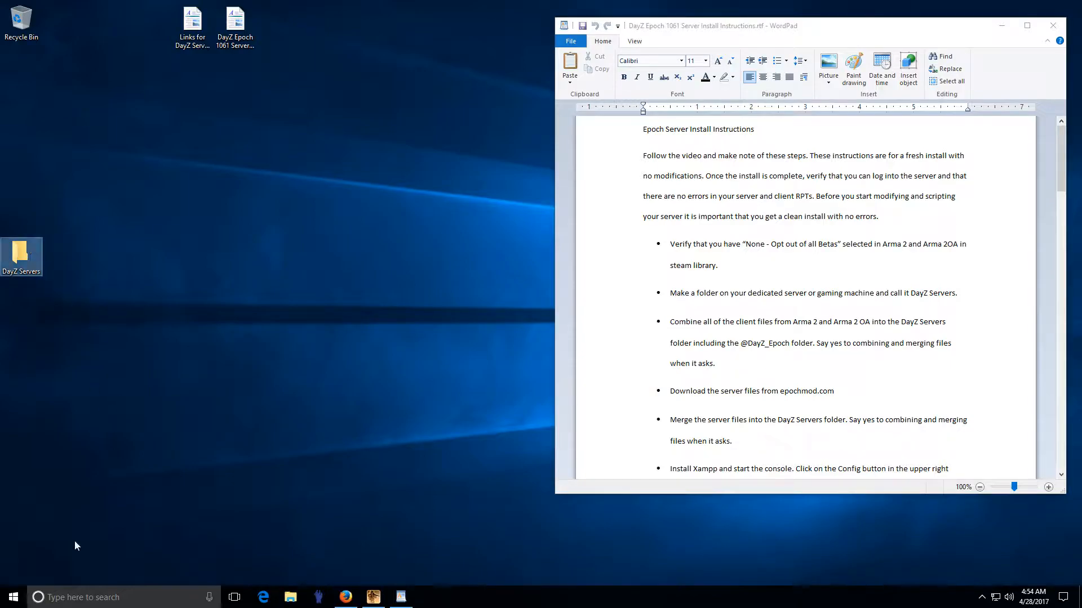
{"action": "right_click", "coordinate": [13, 598]}
Step: Browse in File Explorer to C:\Program Files (x86)\Steam\steamapps
{"action": "left_click", "coordinate": [54, 502]}
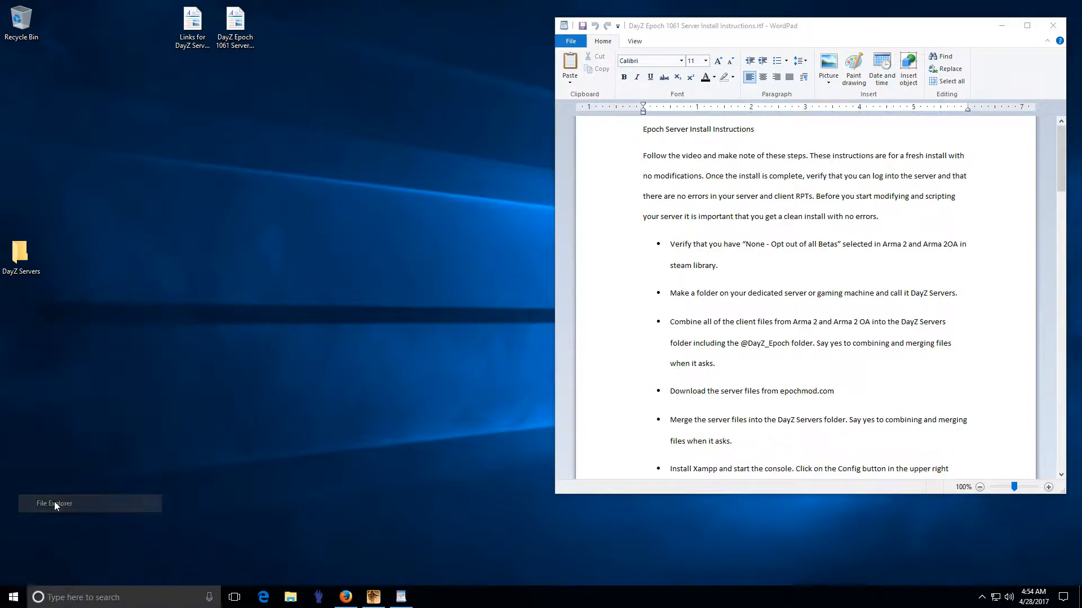
{"action": "left_click", "coordinate": [141, 397]}
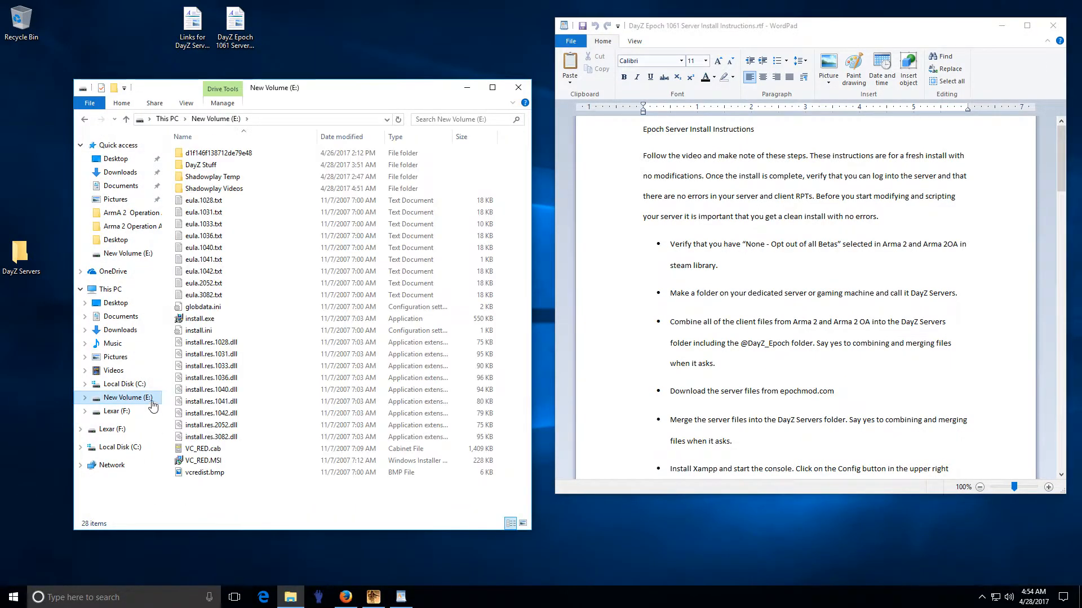
{"action": "left_click", "coordinate": [125, 384]}
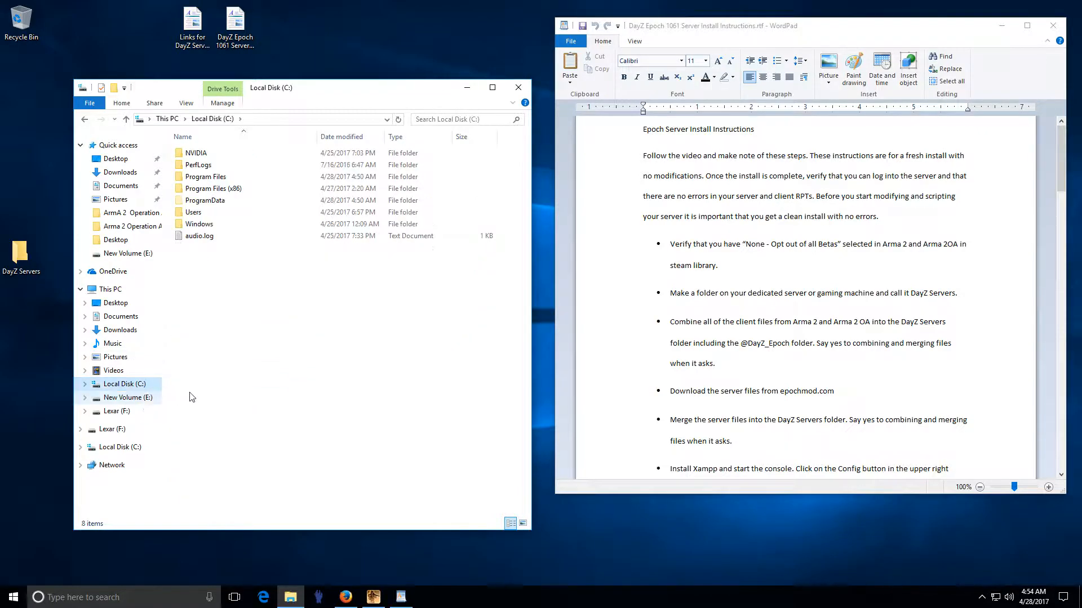
{"action": "left_click", "coordinate": [517, 96]}
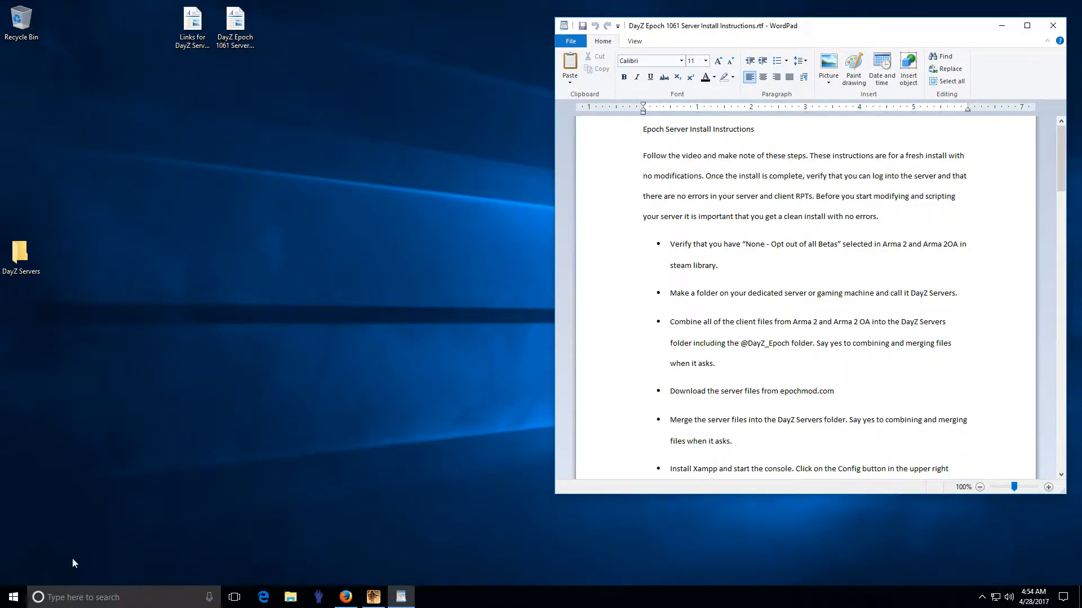
{"action": "right_click", "coordinate": [14, 597]}
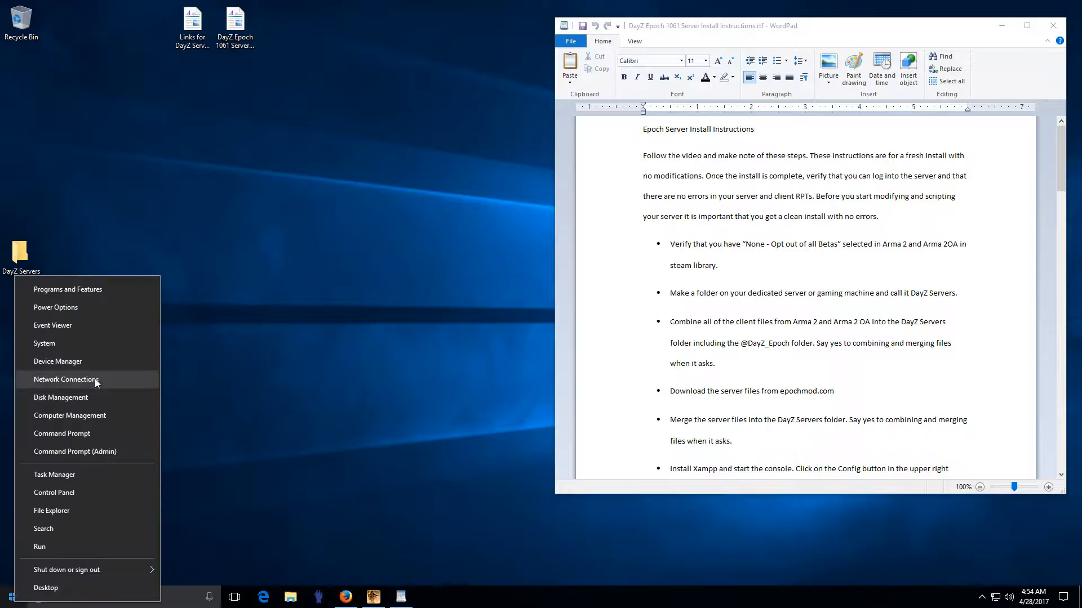
{"action": "left_click", "coordinate": [51, 510]}
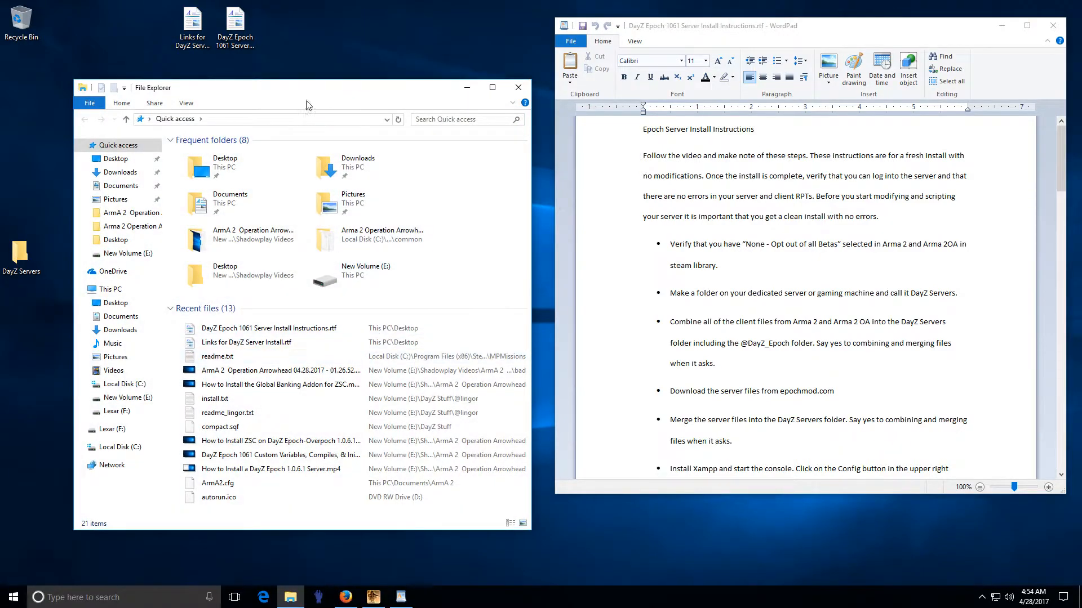
{"action": "left_click_drag", "start_coordinate": [302, 92], "coordinate": [476, 81]}
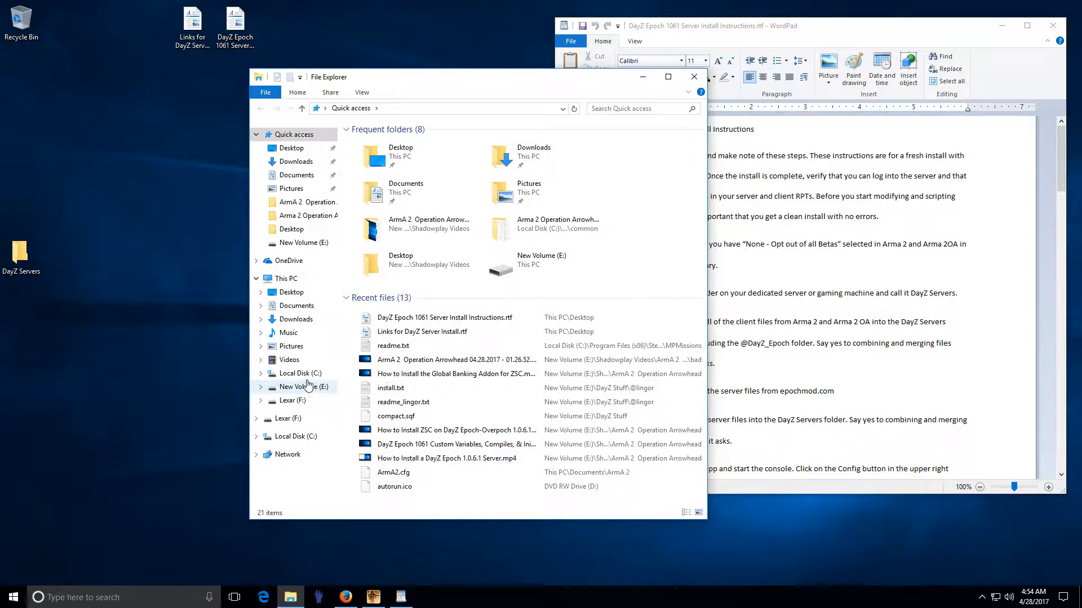
{"action": "left_click", "coordinate": [295, 373]}
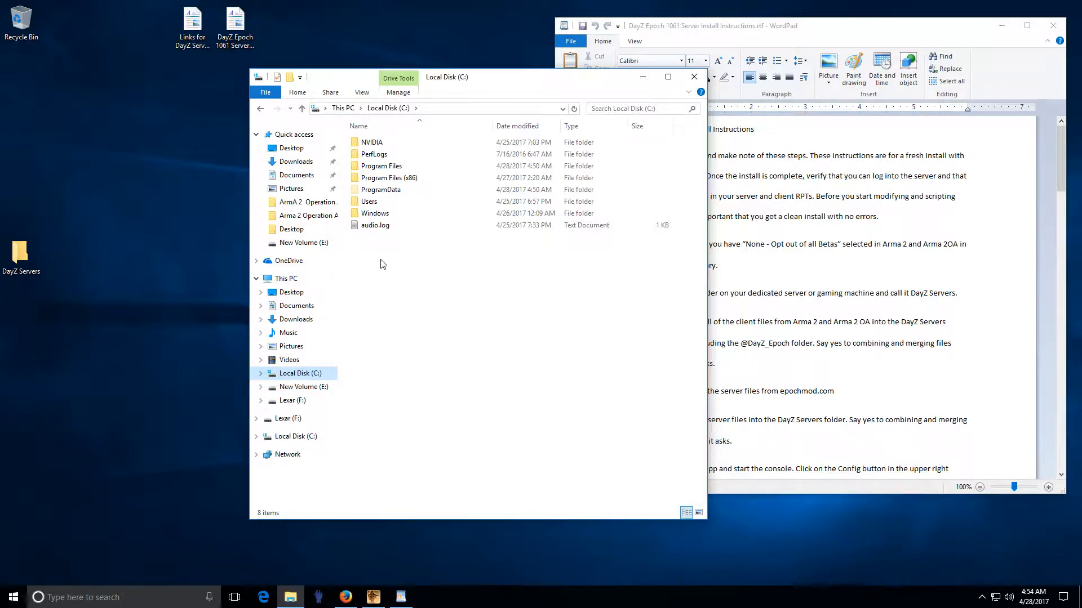
{"action": "double_click", "coordinate": [402, 180]}
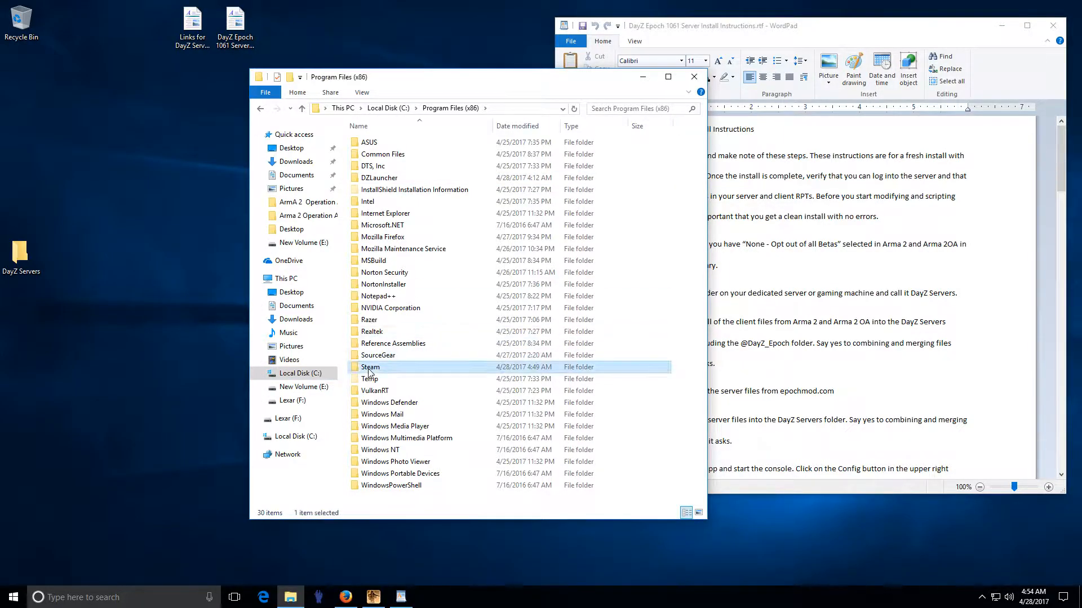
{"action": "left_click", "coordinate": [404, 367]}
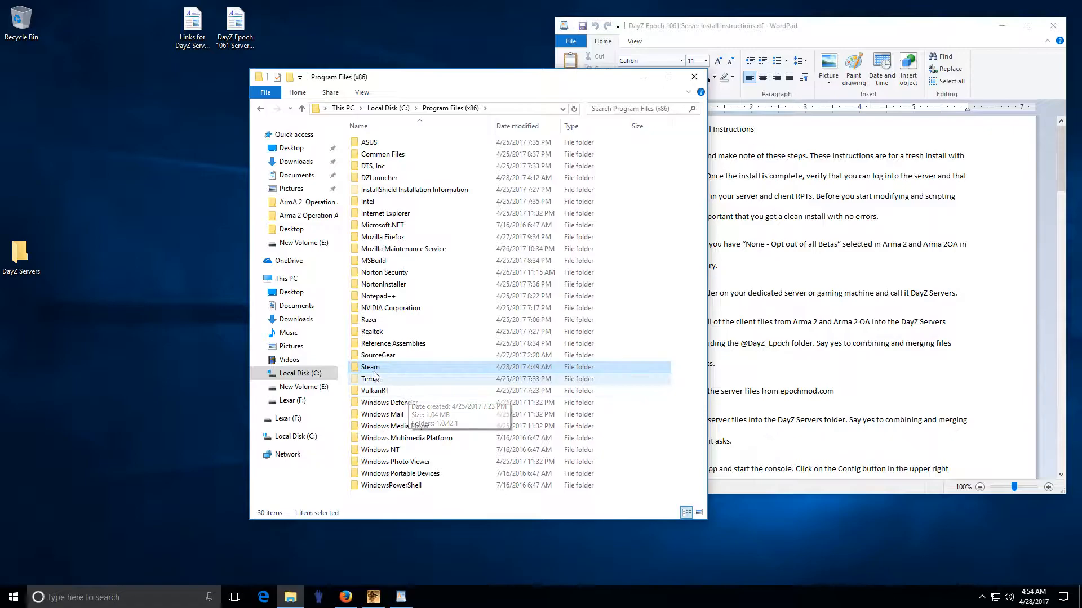
{"action": "double_click", "coordinate": [401, 367]}
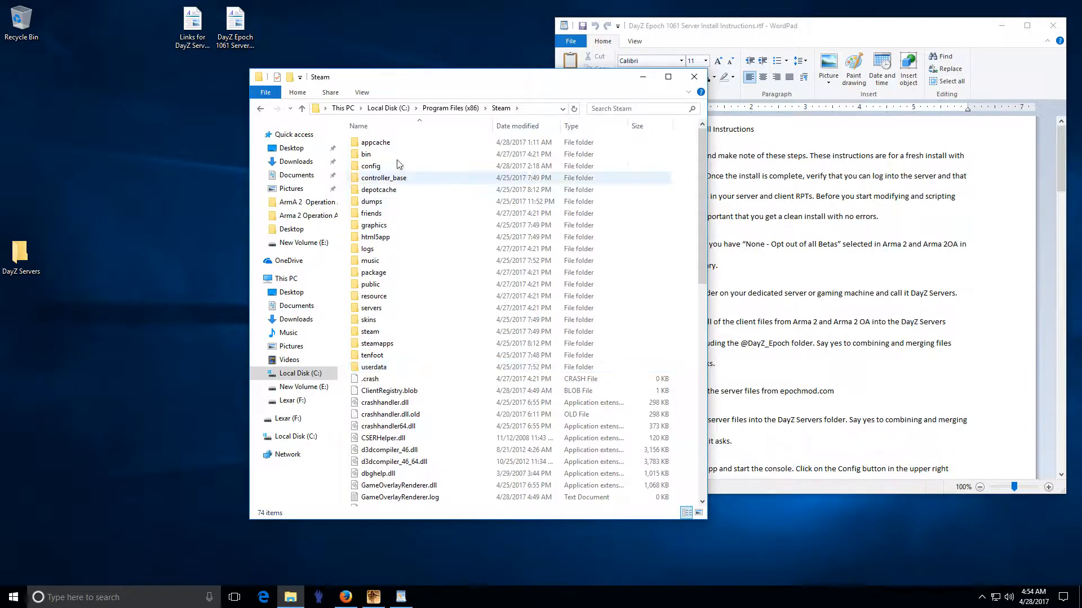
{"action": "double_click", "coordinate": [388, 344]}
Step: Copy everything in steamapps\common\Arma 2 into the DayZ Servers folder
{"action": "double_click", "coordinate": [385, 145]}
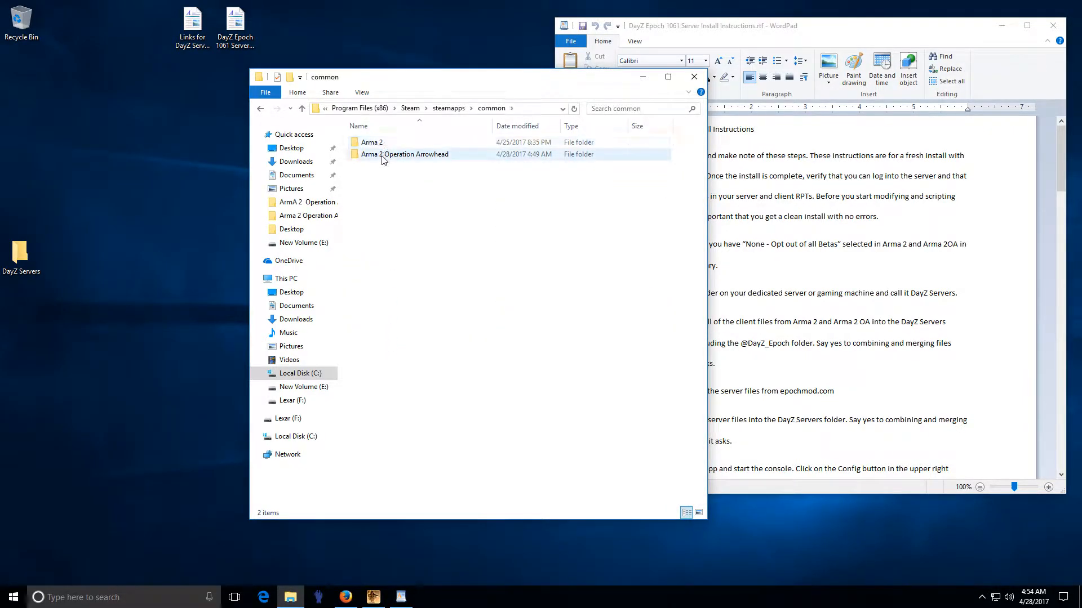
{"action": "left_click", "coordinate": [382, 148]}
{"action": "double_click", "coordinate": [381, 147]}
{"action": "left_click", "coordinate": [384, 178]}
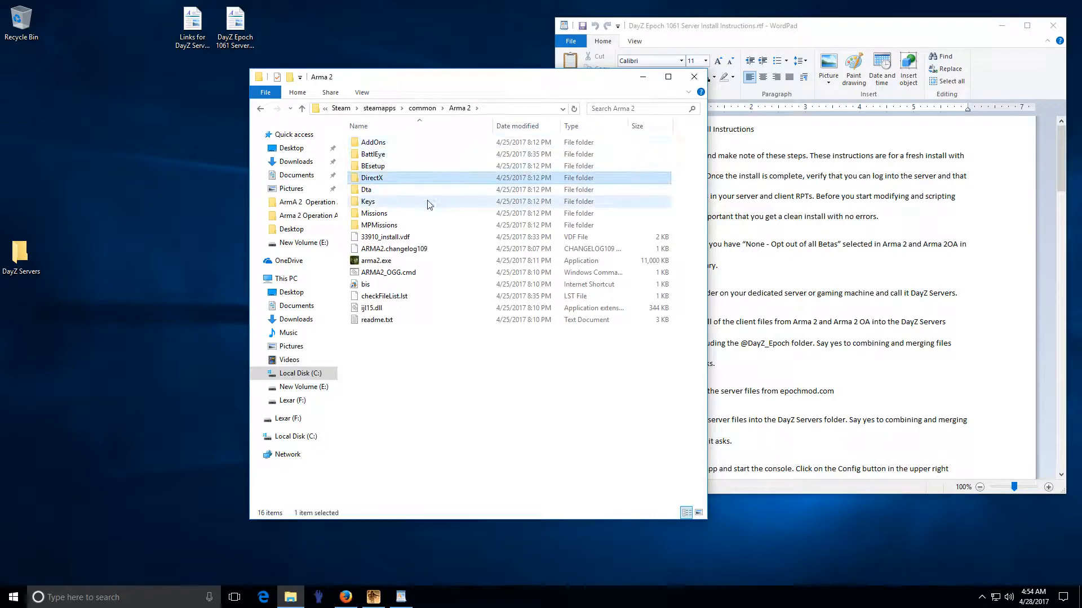
{"action": "key", "text": "ctrl+a"}
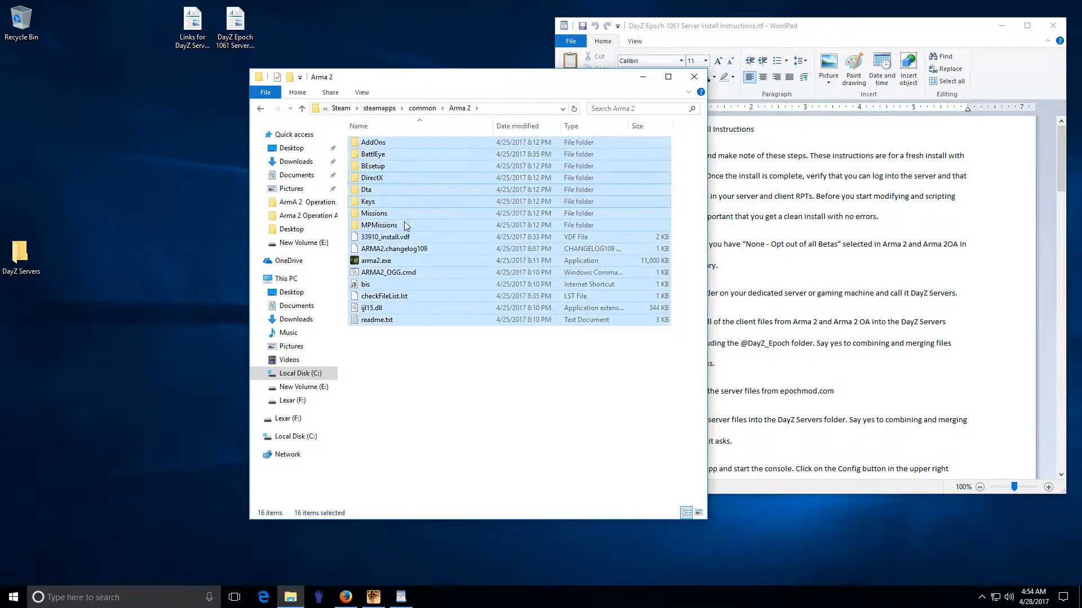
{"action": "left_click_drag", "start_coordinate": [394, 205], "coordinate": [19, 260]}
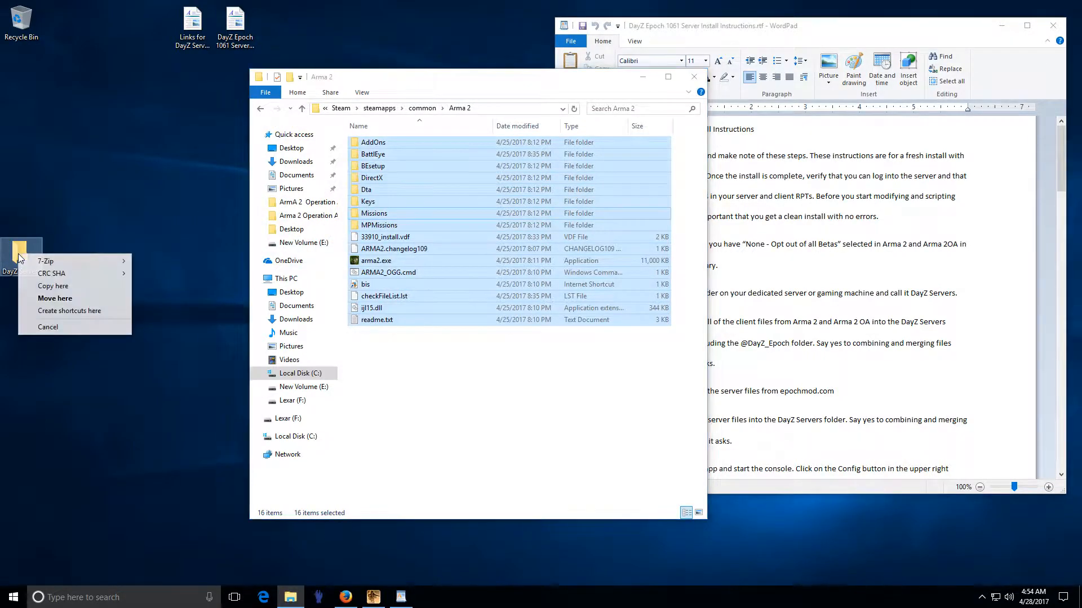
{"action": "left_click", "coordinate": [55, 286]}
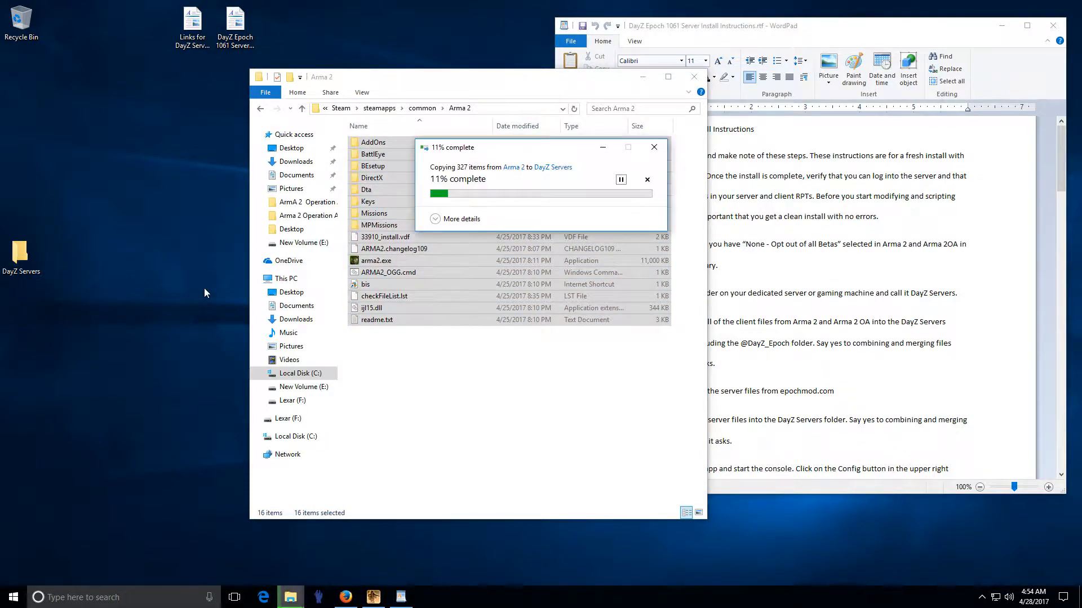
{"action": "left_click", "coordinate": [260, 108]}
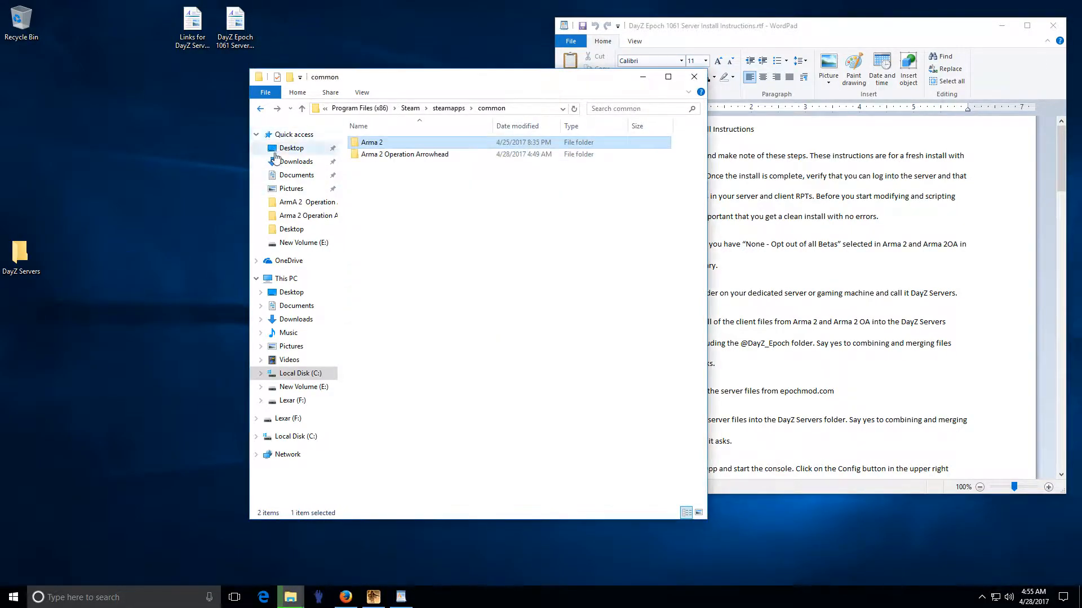
{"action": "left_click", "coordinate": [402, 155]}
{"action": "double_click", "coordinate": [402, 155]}
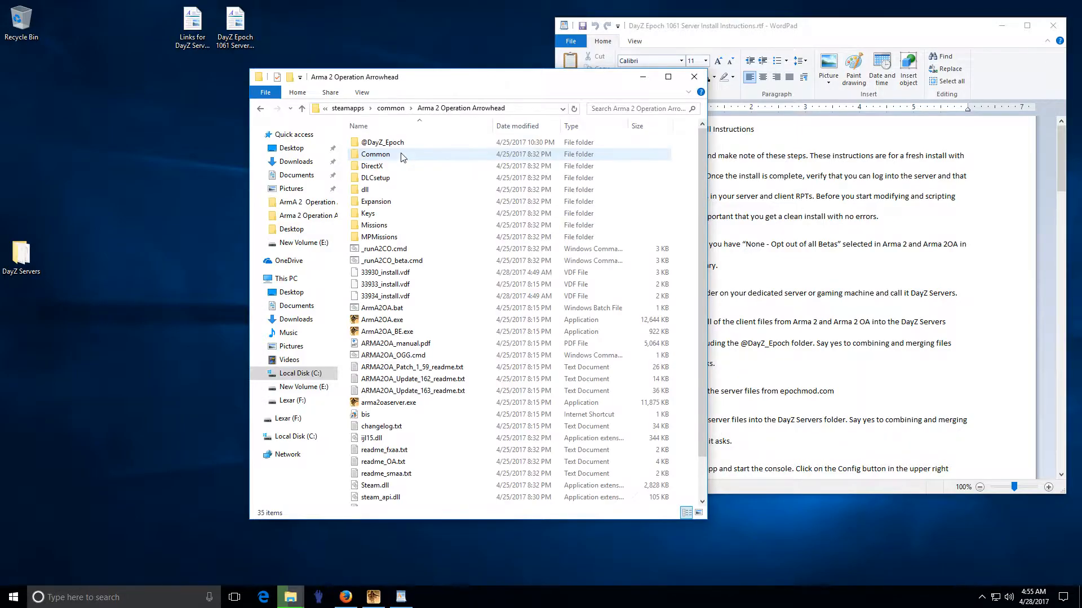
{"action": "left_click_drag", "start_coordinate": [440, 85], "coordinate": [422, 251]}
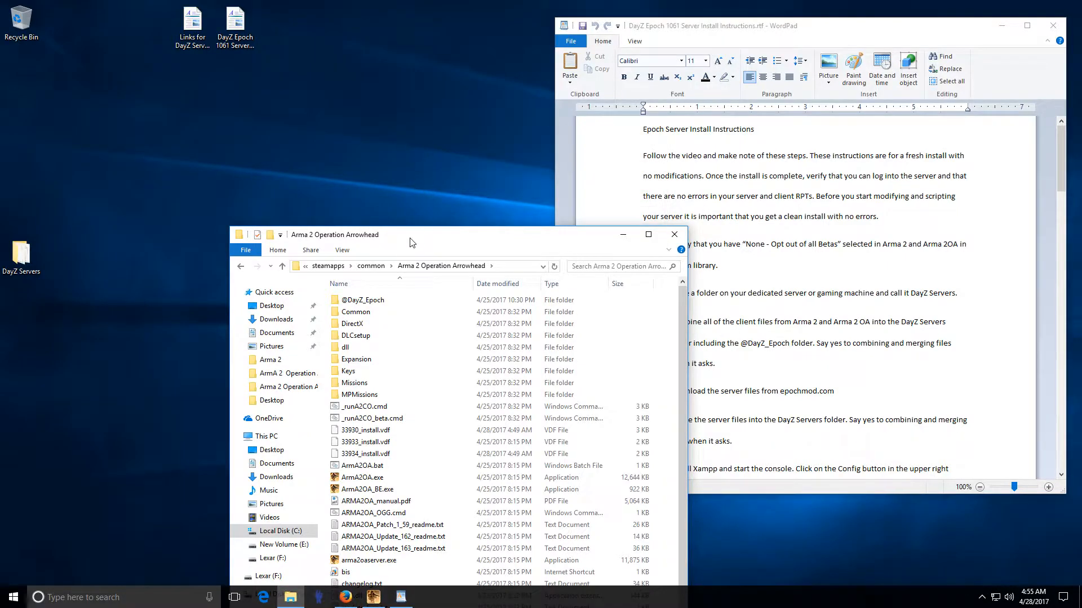
{"action": "left_click_drag", "start_coordinate": [413, 230], "coordinate": [408, 50]}
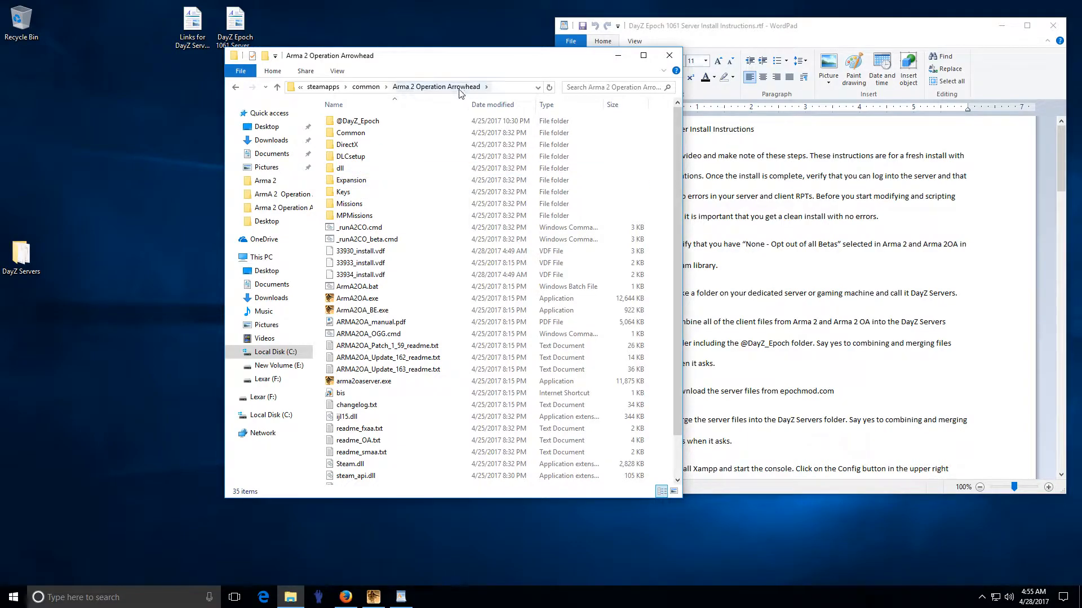
{"action": "left_click", "coordinate": [368, 239]}
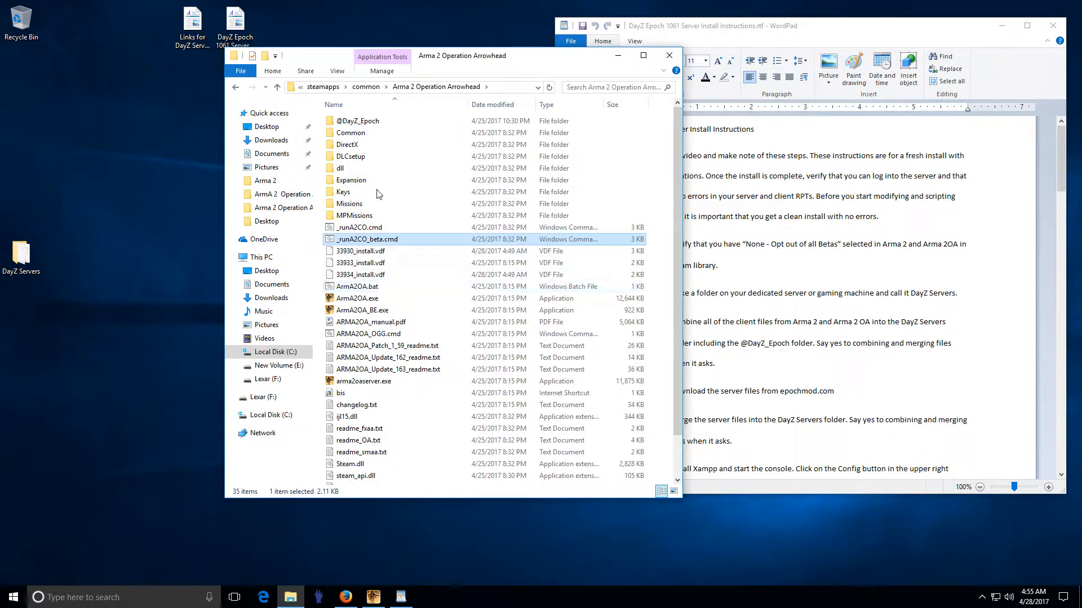
{"action": "left_click", "coordinate": [351, 122]}
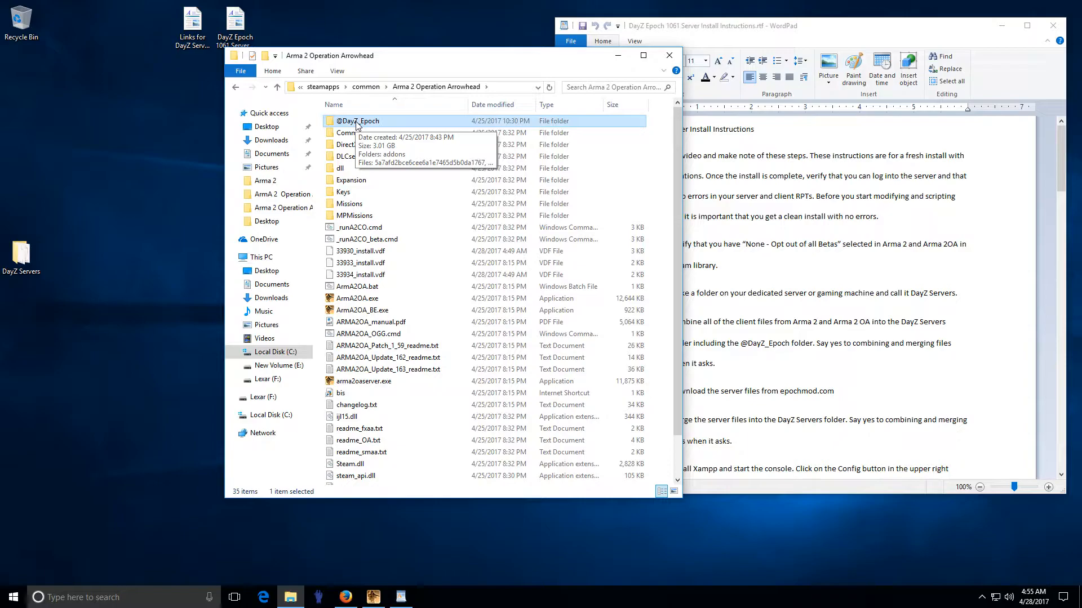
Step: Copy all 35 Arma 2 Operation Arrowhead items into DayZ Servers, then return to the EpochMod page
{"action": "left_click", "coordinate": [345, 597]}
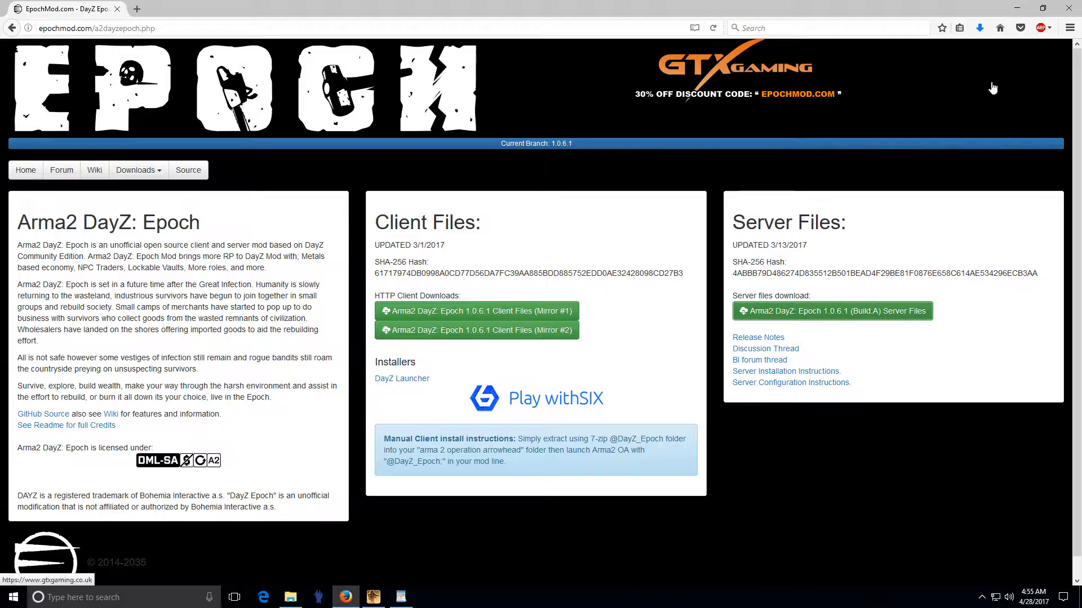
{"action": "left_click", "coordinate": [1017, 8]}
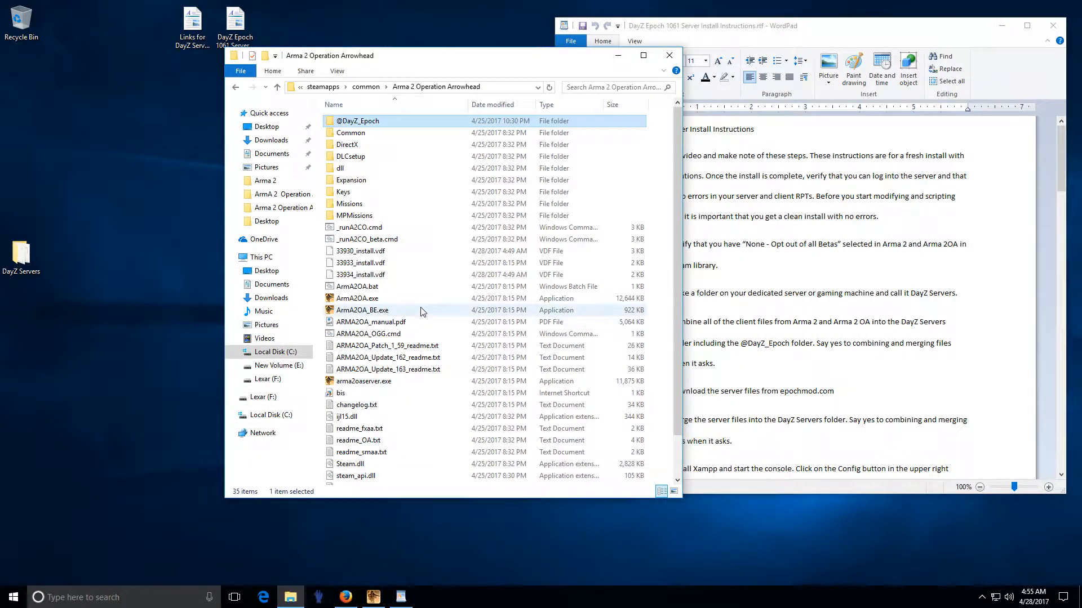
{"action": "left_click", "coordinate": [420, 227]}
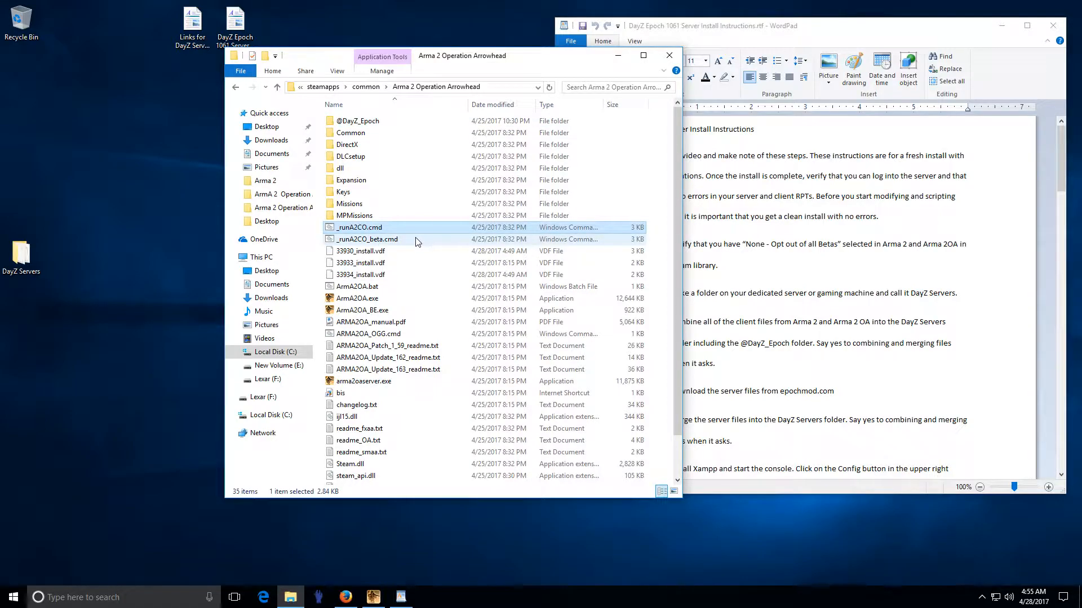
{"action": "key", "text": "ctrl+a"}
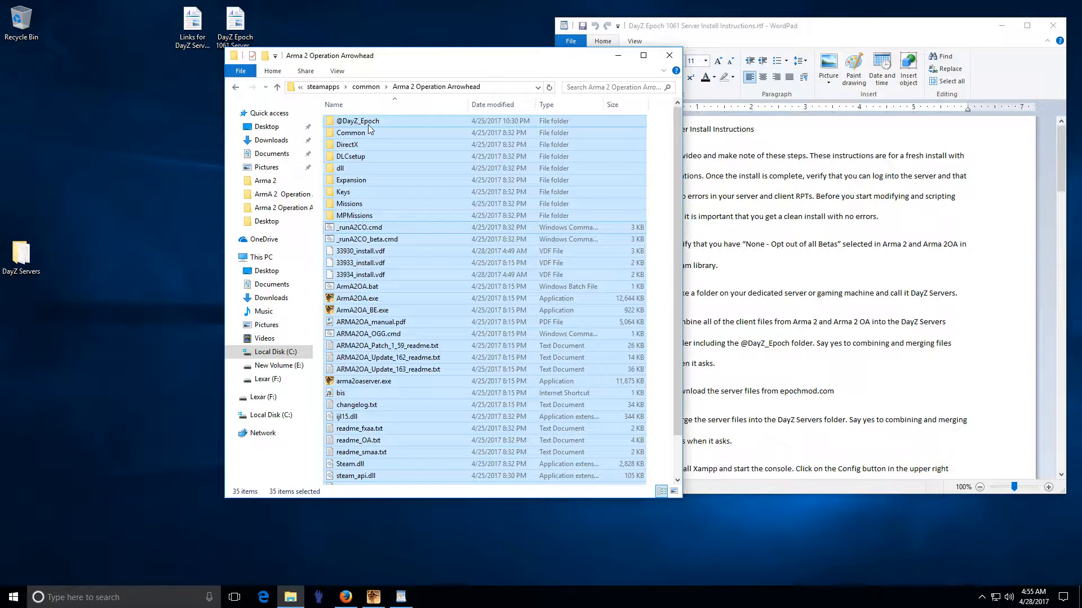
{"action": "left_click_drag", "start_coordinate": [370, 127], "coordinate": [22, 259]}
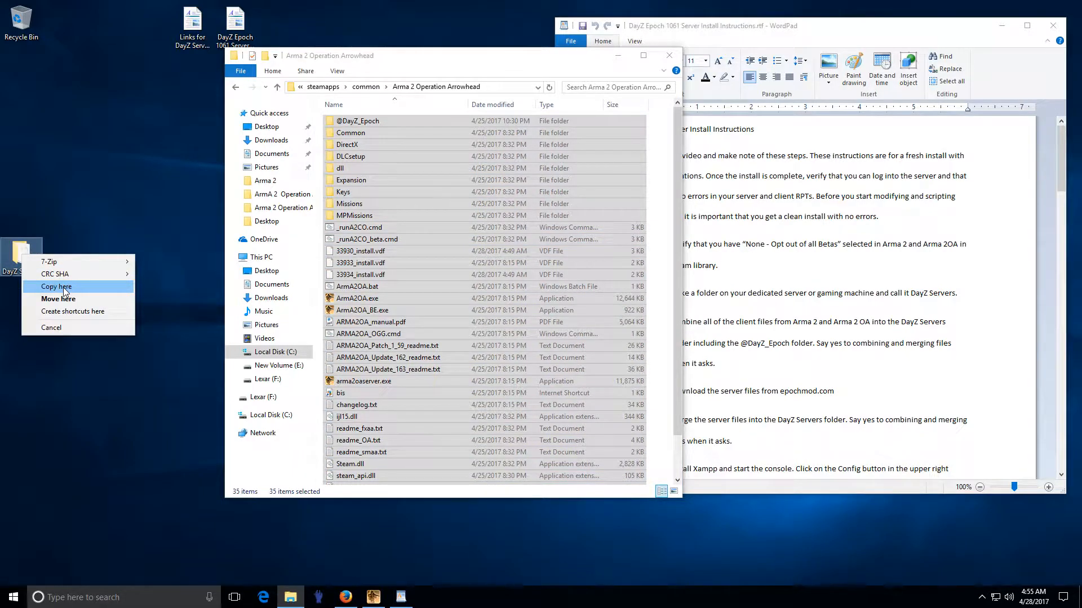
{"action": "left_click", "coordinate": [78, 287]}
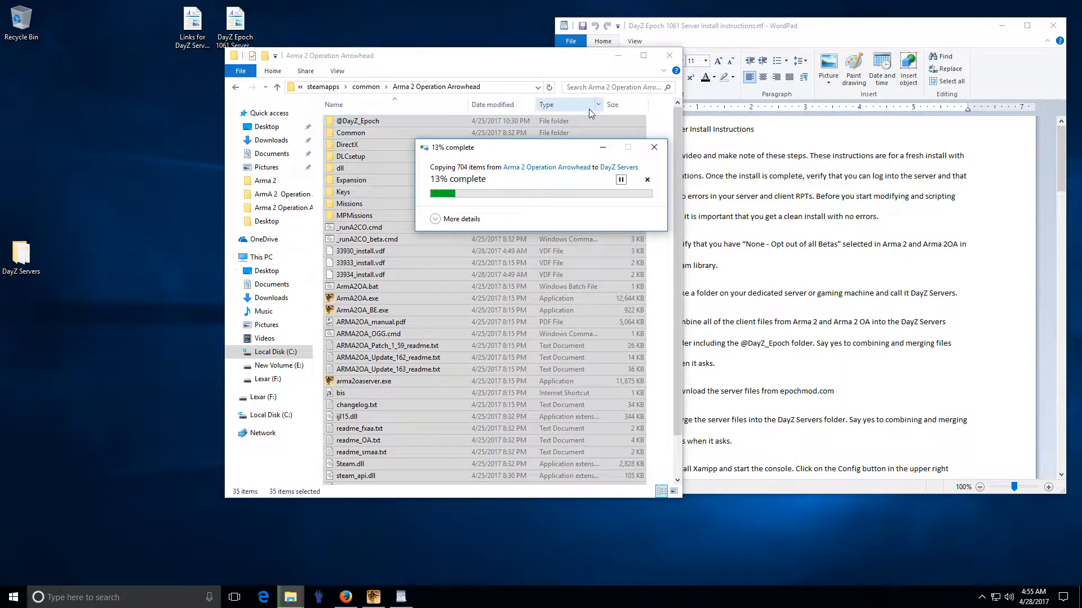
{"action": "left_click", "coordinate": [669, 55]}
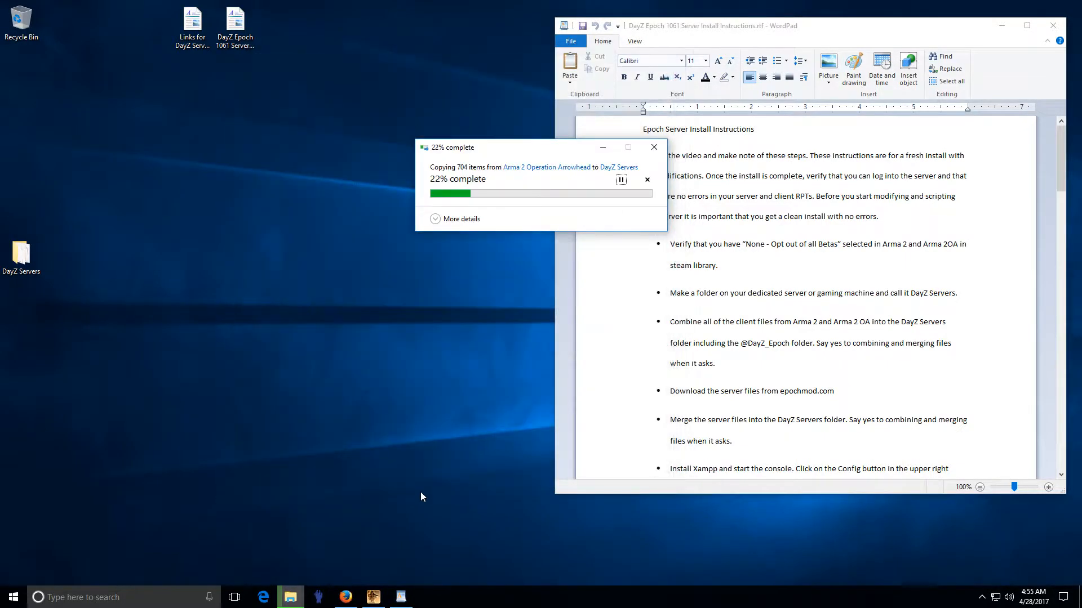
{"action": "left_click", "coordinate": [346, 597]}
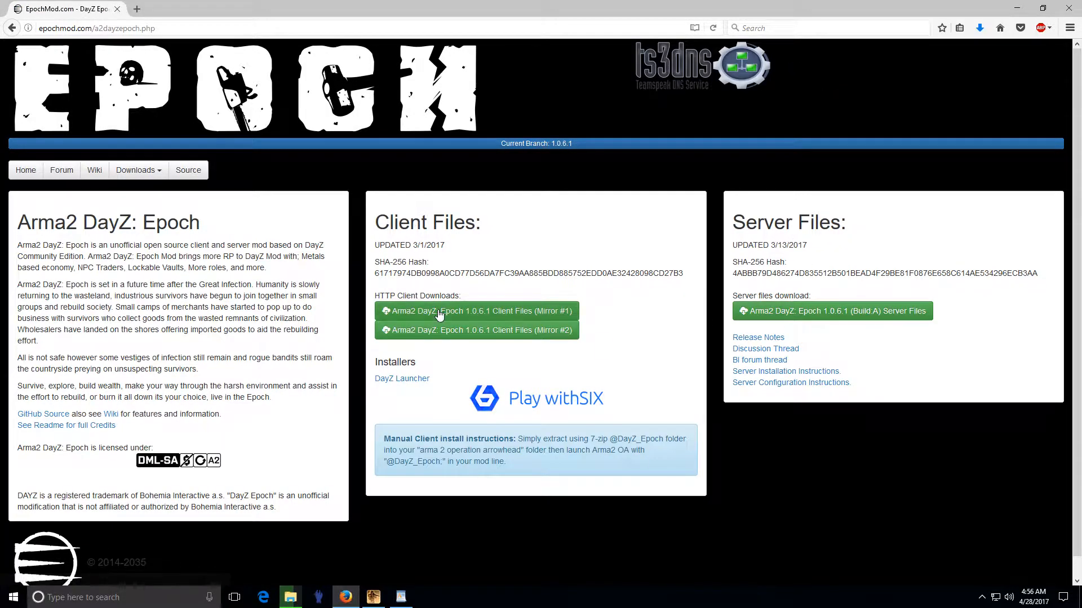
Step: Download the DayZ Epoch 1.0.6.1 server files archive and minimize Firefox
{"action": "left_click", "coordinate": [824, 314]}
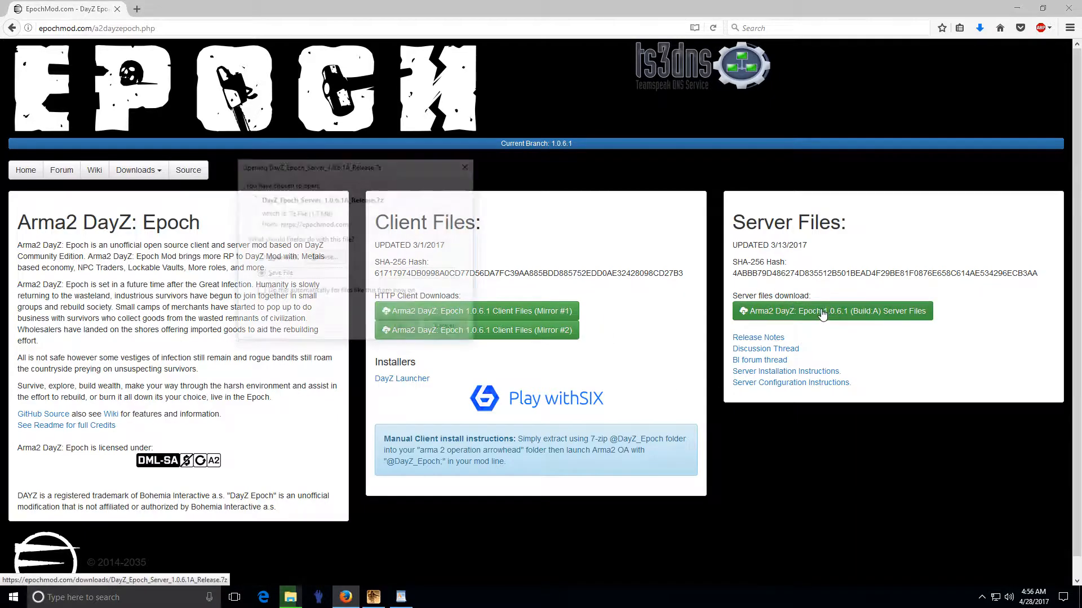
{"action": "left_click", "coordinate": [399, 326]}
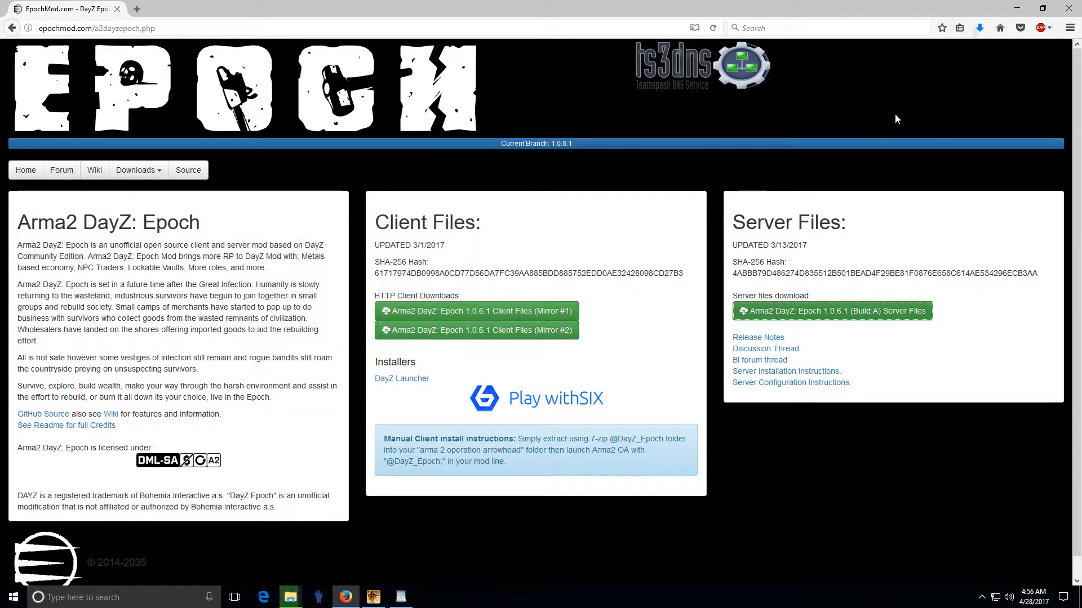
{"action": "left_click", "coordinate": [1017, 8]}
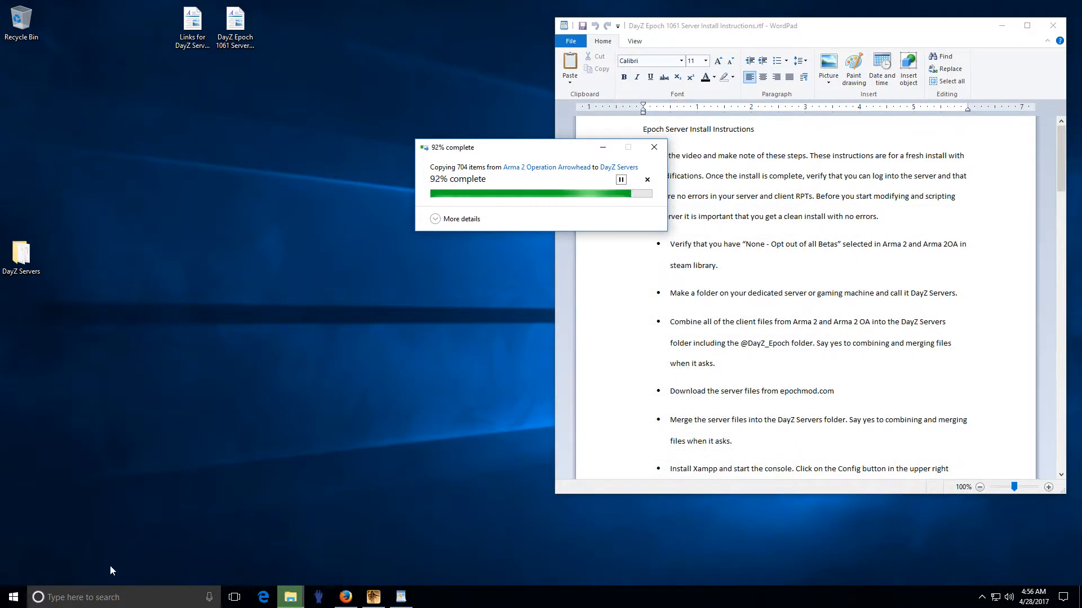
Step: Replace the duplicate files in DayZ Servers for the ongoing client copy
{"action": "right_click", "coordinate": [13, 597]}
{"action": "left_click", "coordinate": [49, 501]}
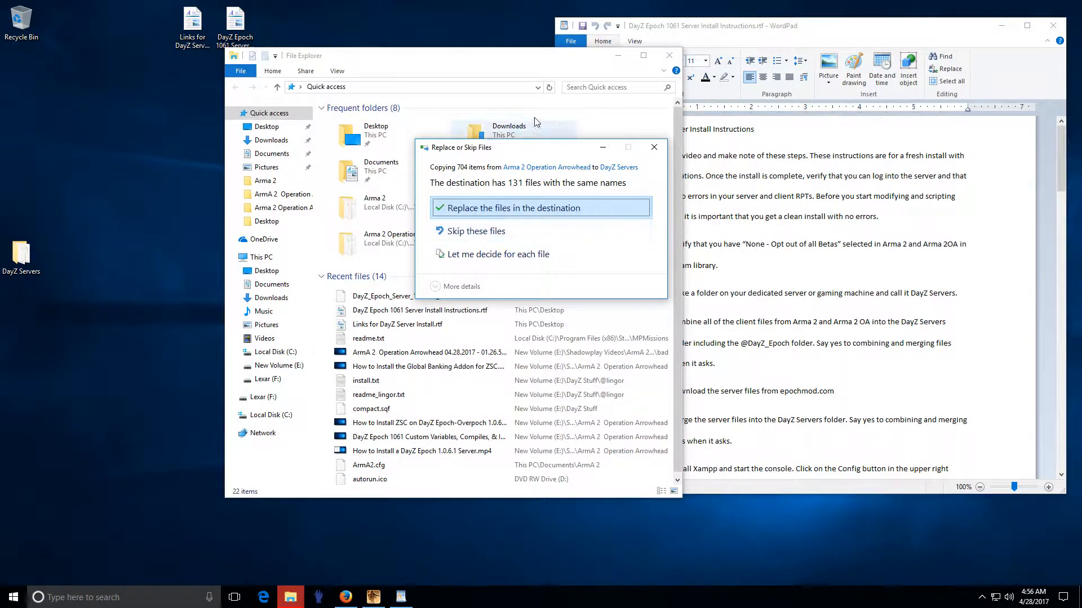
{"action": "left_click", "coordinate": [617, 55]}
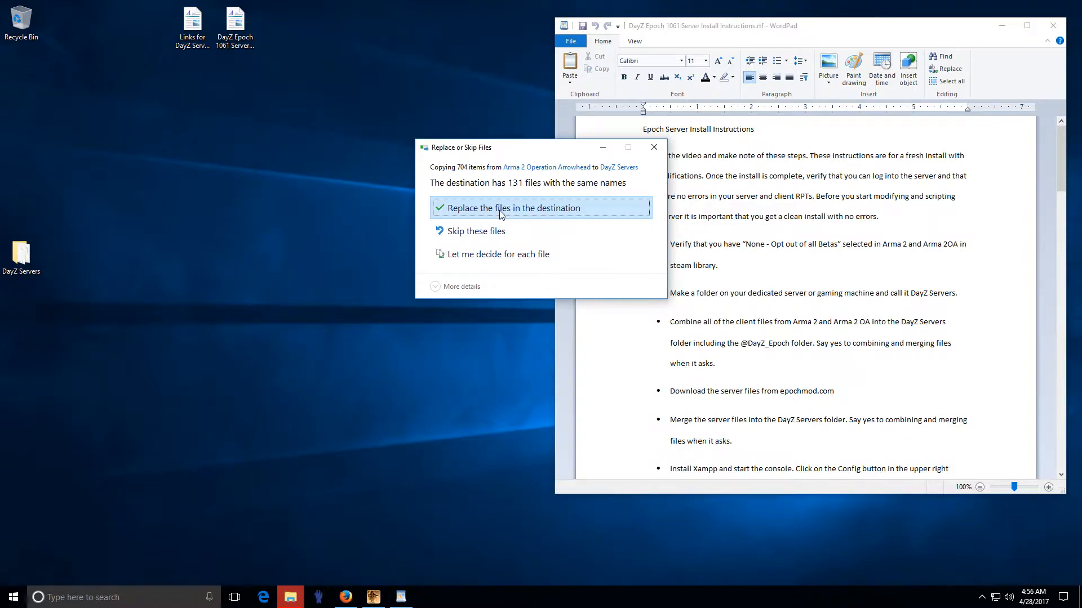
{"action": "key", "text": "Return"}
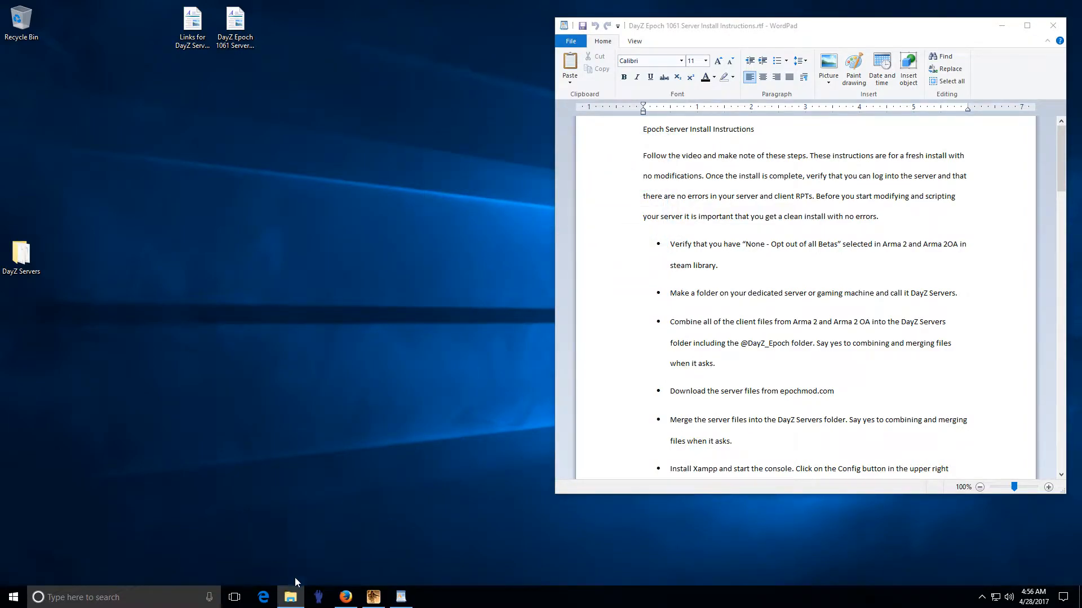
Step: Extract the downloaded DayZ_Epoch_Server_1.0.6.1A_Release archive in Downloads
{"action": "left_click", "coordinate": [290, 596]}
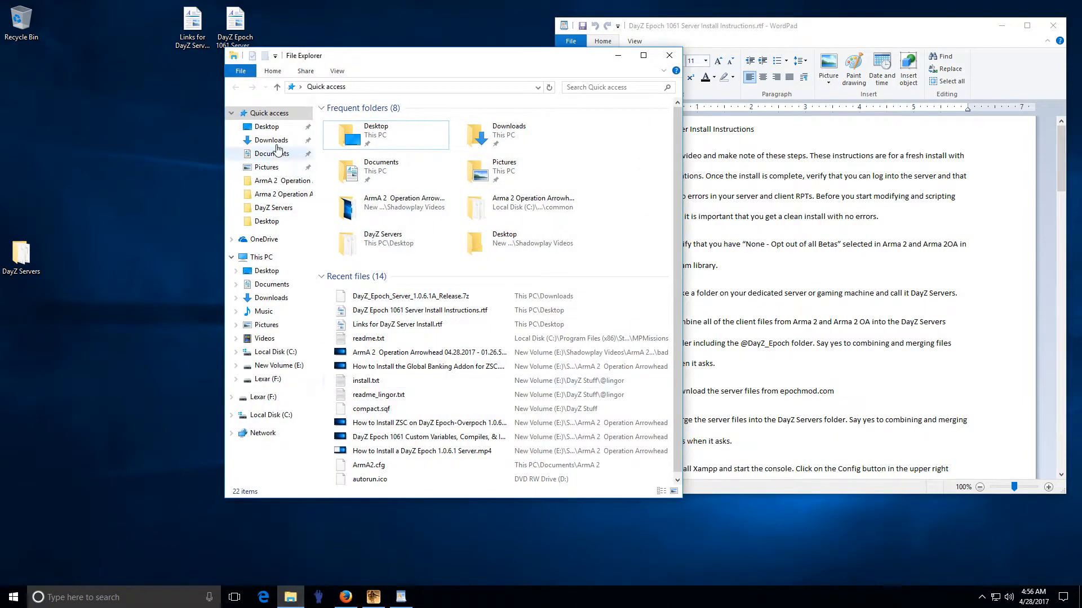
{"action": "left_click", "coordinate": [271, 297]}
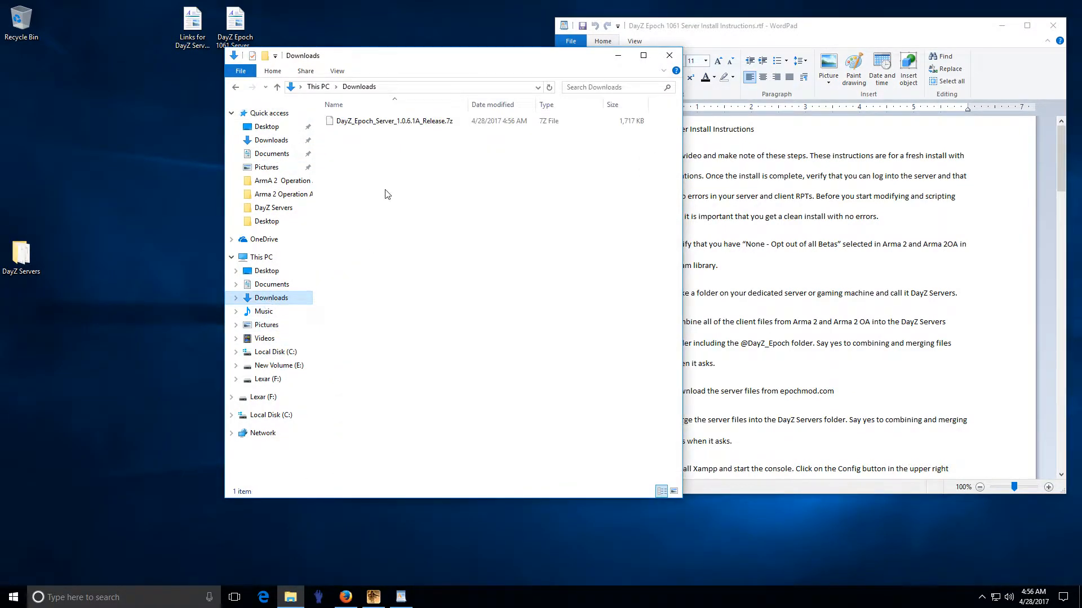
{"action": "right_click", "coordinate": [398, 122]}
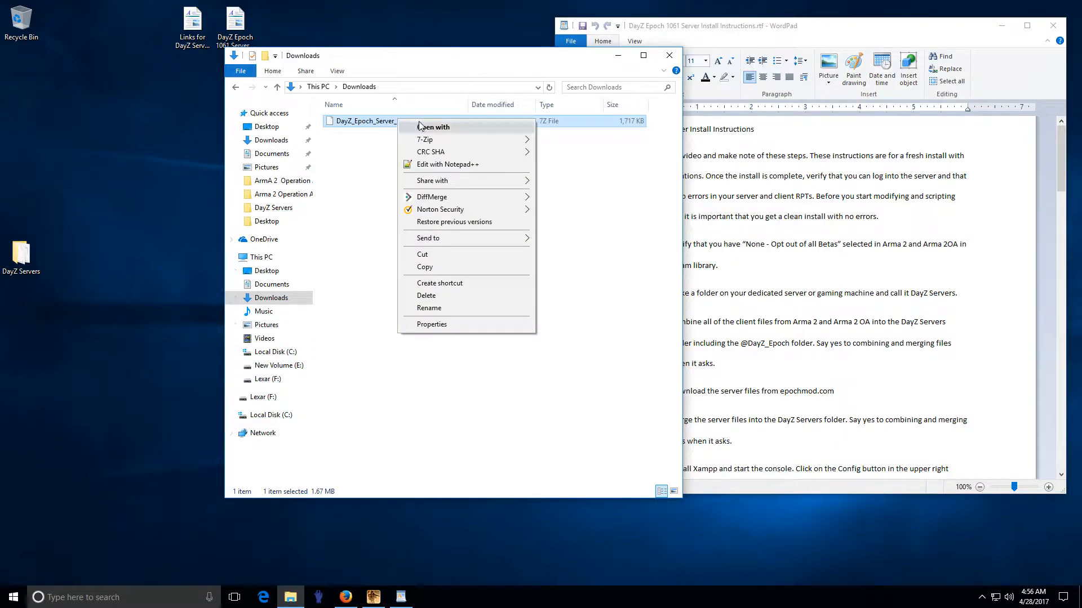
{"action": "mouse_move", "coordinate": [425, 141]}
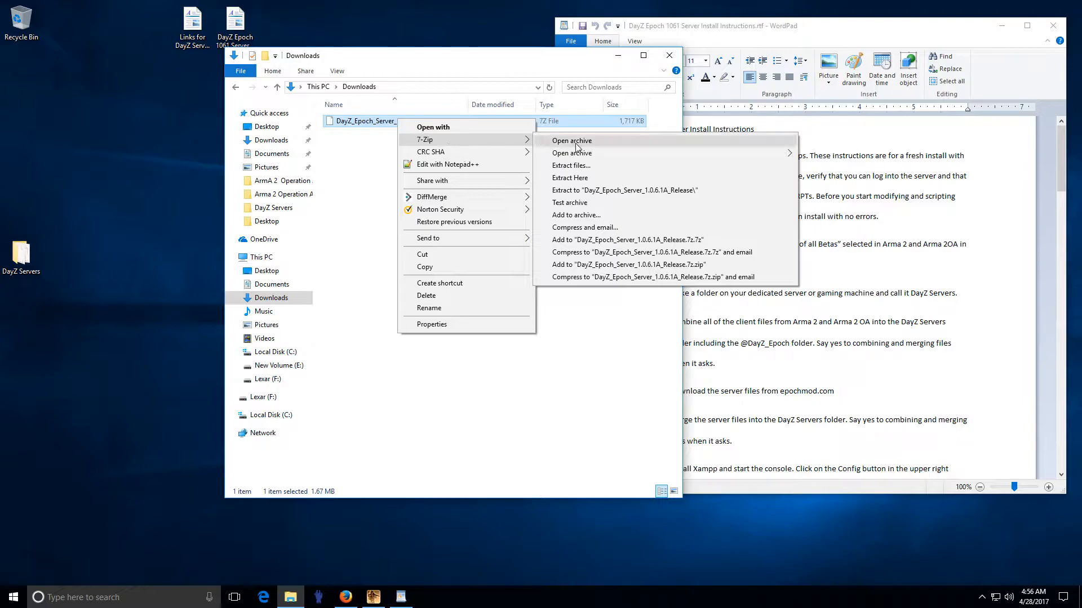
{"action": "left_click", "coordinate": [647, 193]}
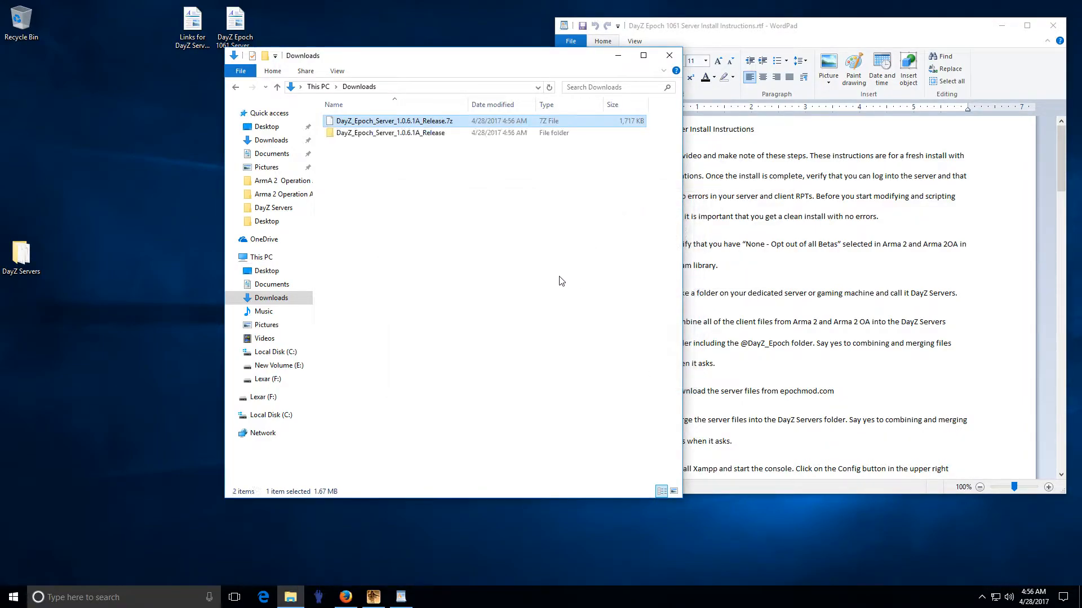
Step: Copy all 12 release items into DayZ Servers, replacing existing files, and close Explorer
{"action": "double_click", "coordinate": [403, 135]}
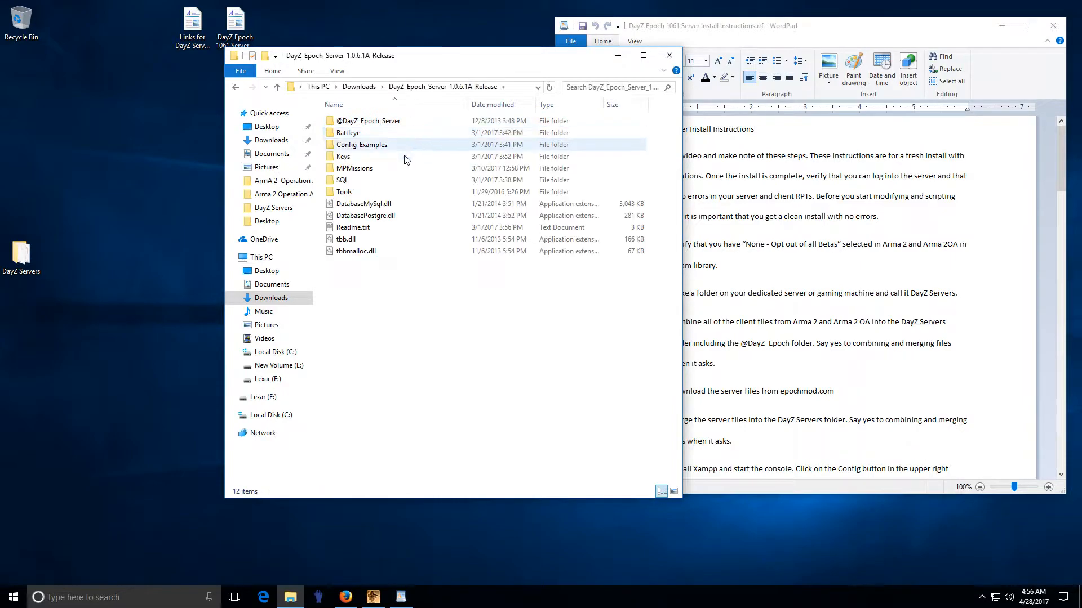
{"action": "left_click", "coordinate": [377, 157]}
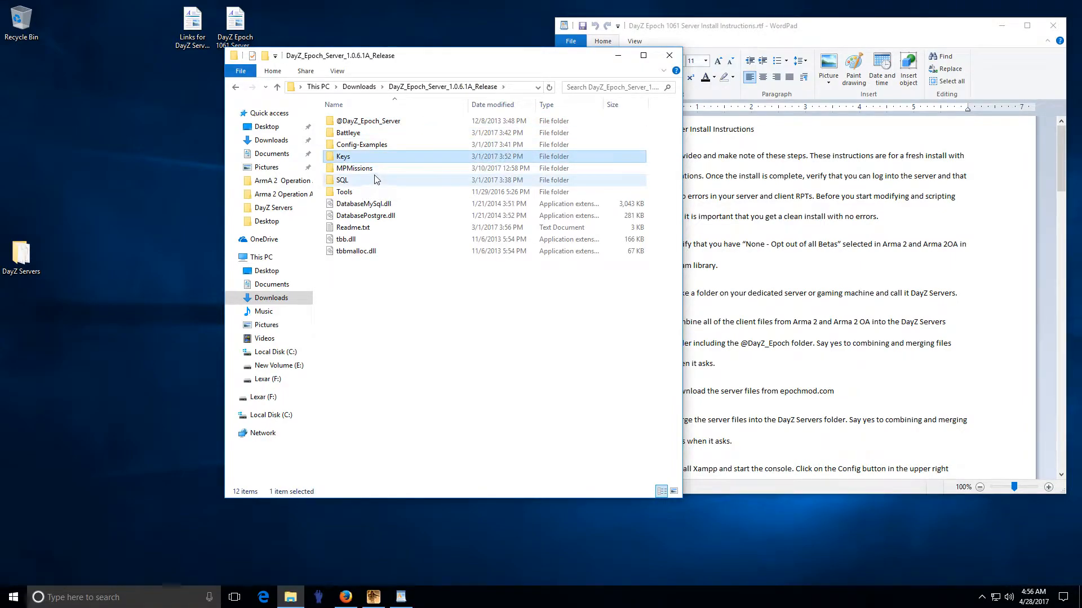
{"action": "key", "text": "ctrl+a"}
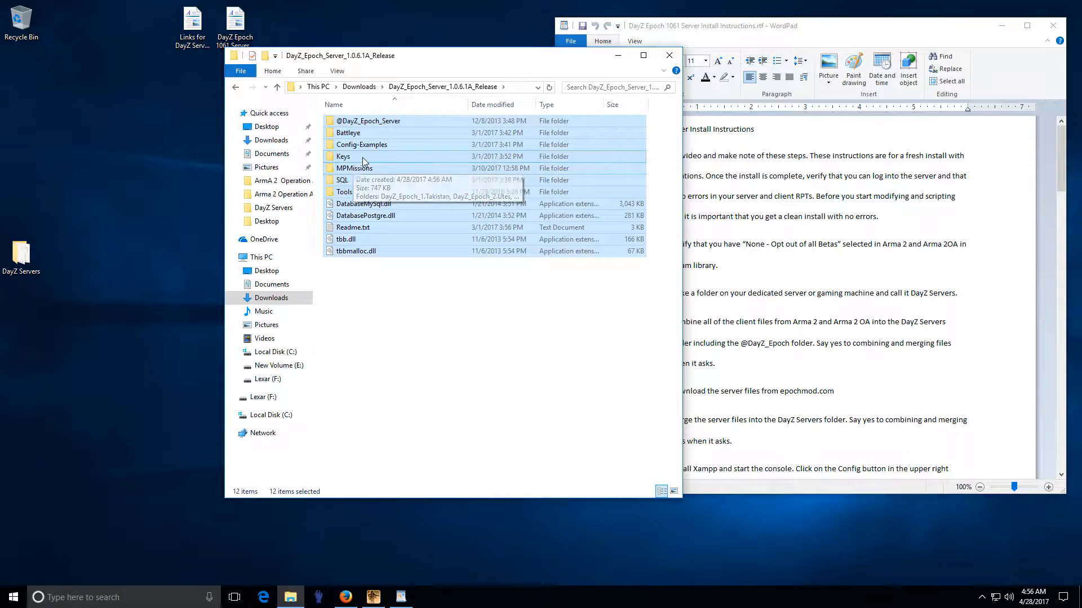
{"action": "left_click_drag", "start_coordinate": [360, 158], "coordinate": [23, 257]}
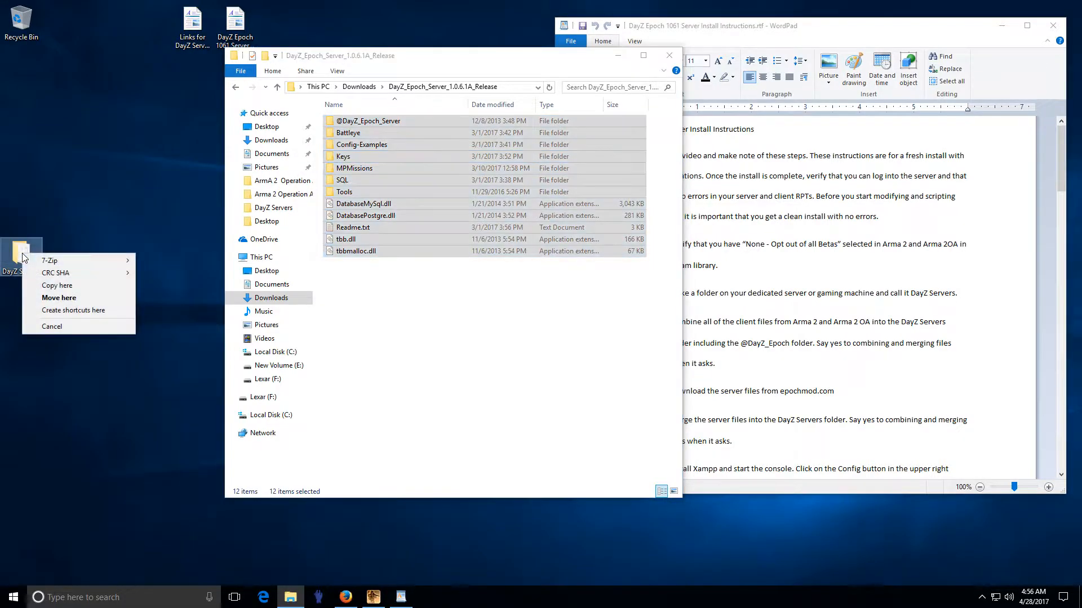
{"action": "left_click", "coordinate": [53, 286]}
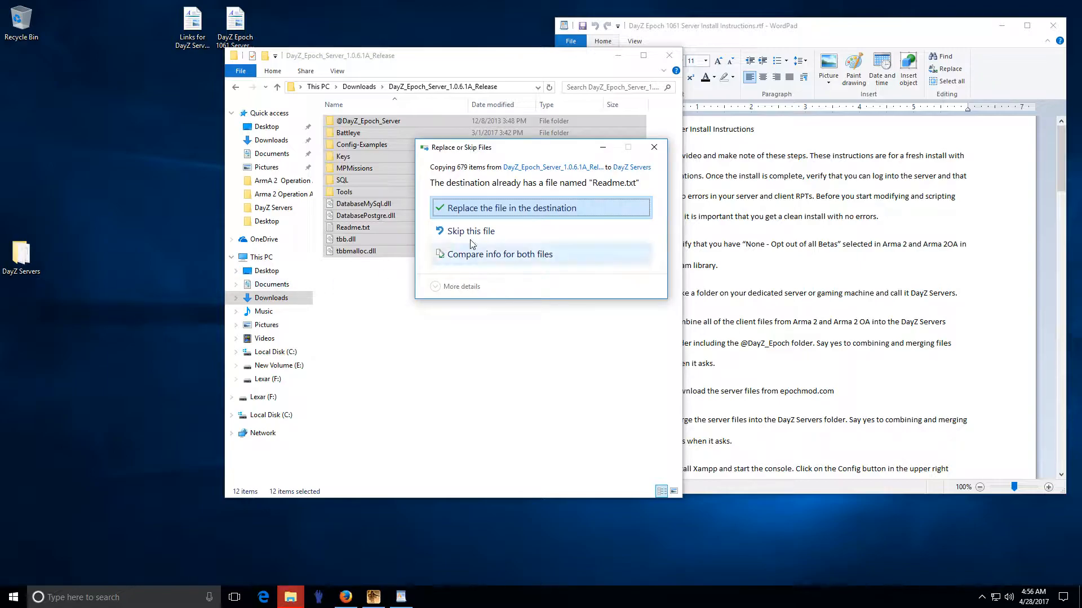
{"action": "left_click", "coordinate": [514, 210]}
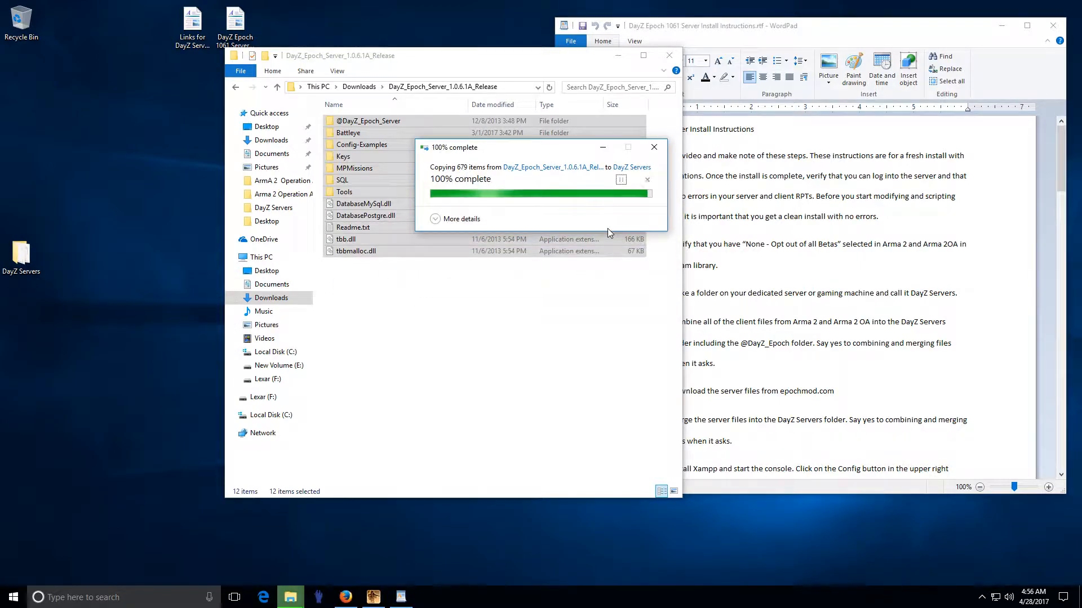
{"action": "left_click", "coordinate": [669, 55]}
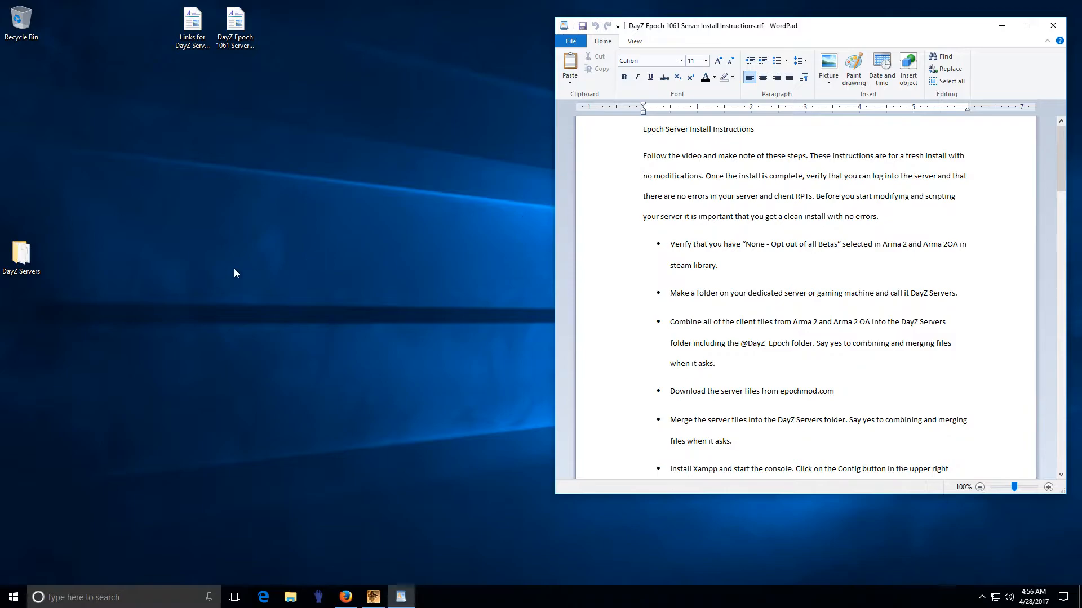
Step: Open DayZ Servers beside WordPad and review the 'Download the server files' step
{"action": "double_click", "coordinate": [21, 254]}
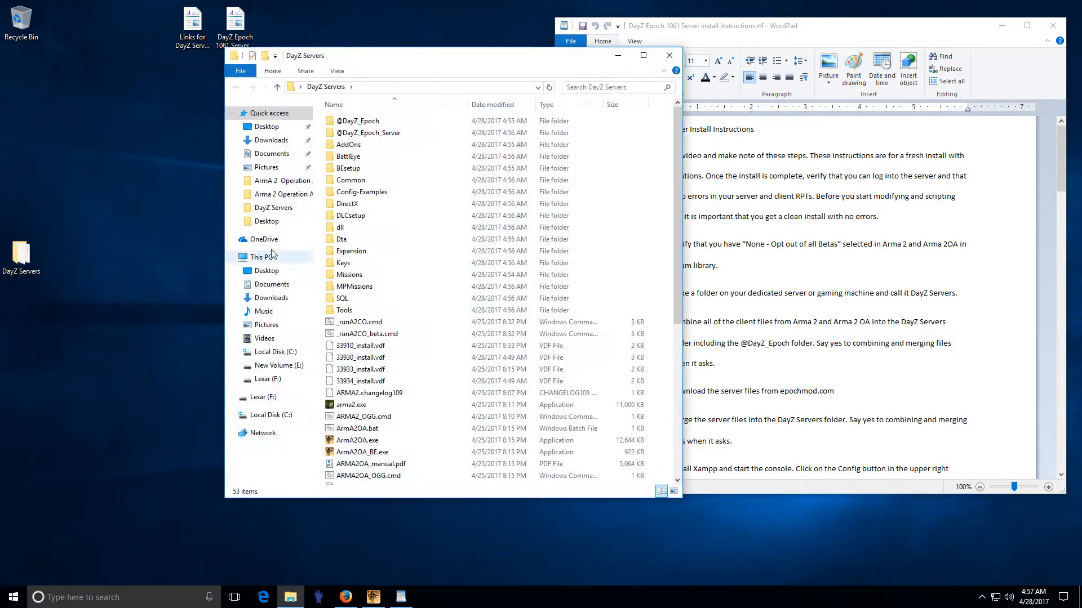
{"action": "left_click", "coordinate": [368, 134]}
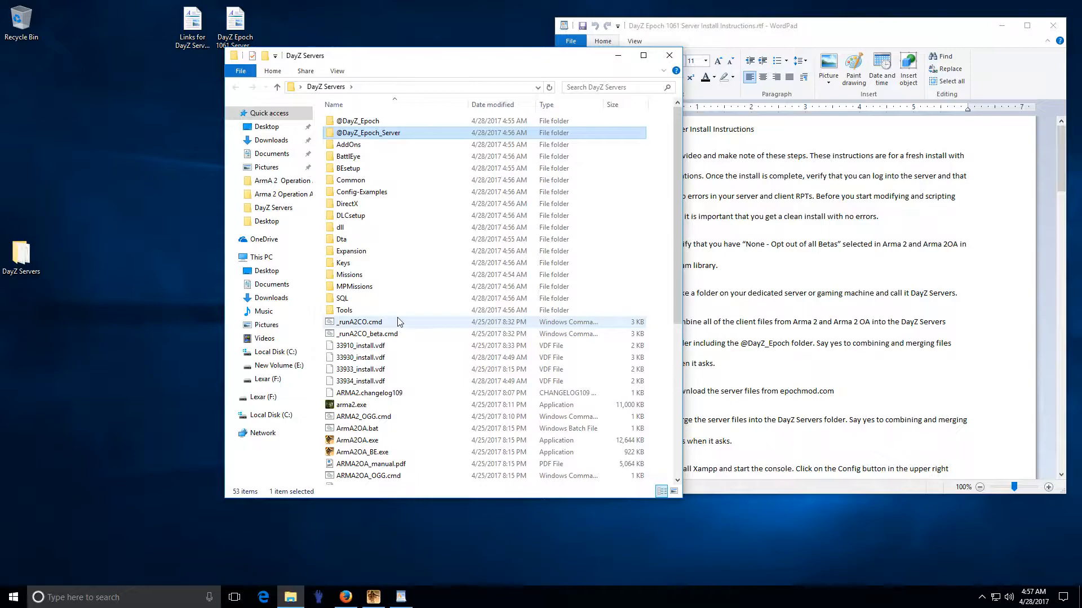
{"action": "left_click_drag", "start_coordinate": [439, 64], "coordinate": [301, 64]}
{"action": "left_click", "coordinate": [839, 216]}
{"action": "scroll", "coordinate": [825, 313], "scroll_direction": "down", "scroll_amount": 2}
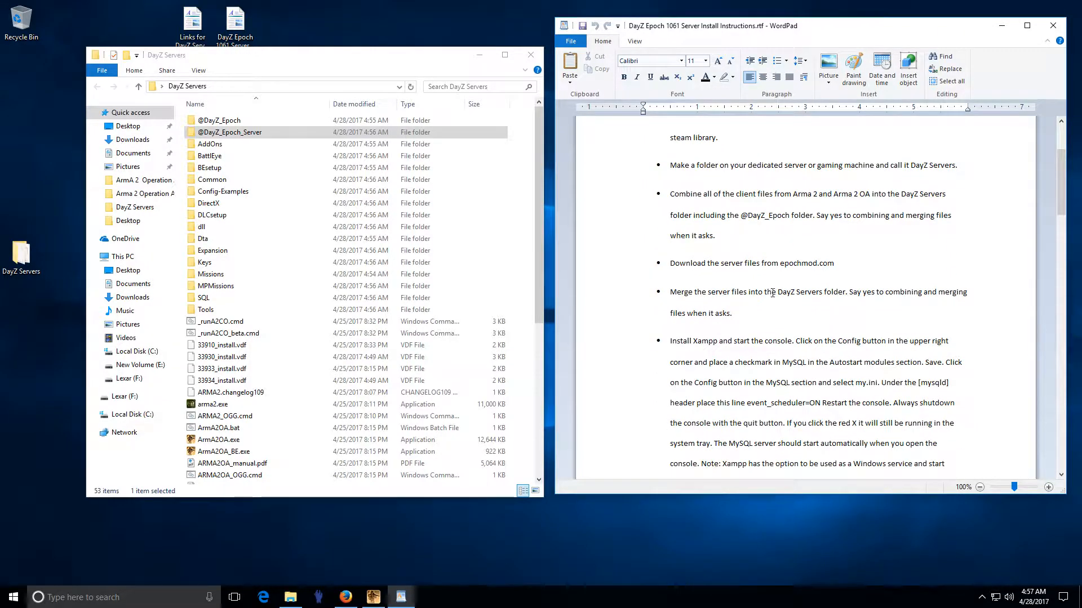
{"action": "triple_click", "coordinate": [677, 270]}
{"action": "left_click", "coordinate": [798, 295]}
Step: Review the Install HeidiSQL step, then open 'Links for DayZ Server Install.rtf'
{"action": "scroll", "coordinate": [700, 204], "scroll_direction": "down", "scroll_amount": 2}
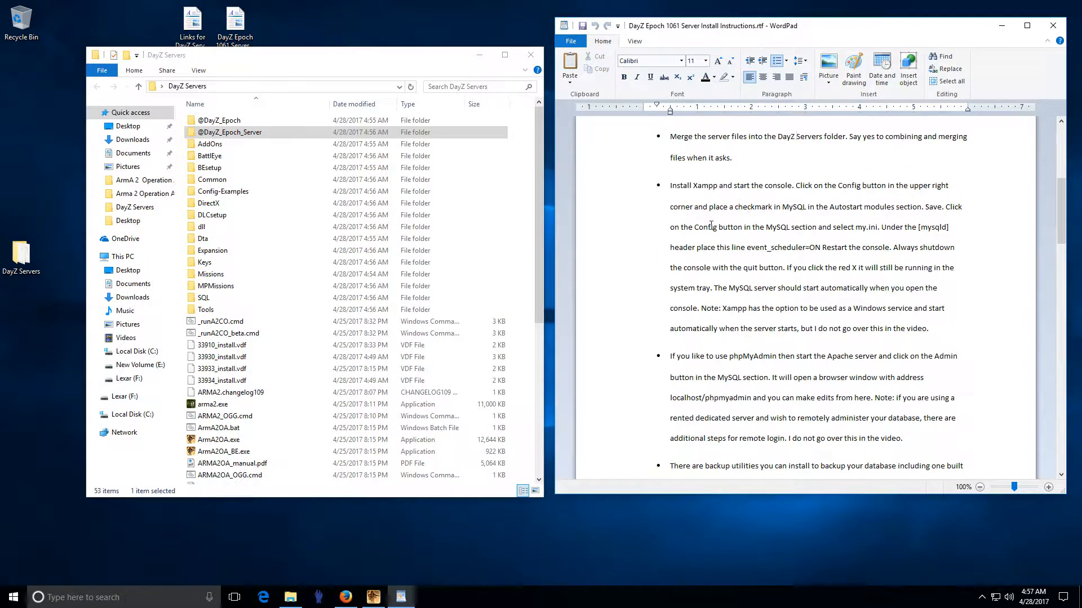
{"action": "scroll", "coordinate": [748, 299], "scroll_direction": "down", "scroll_amount": 3}
{"action": "triple_click", "coordinate": [724, 303]}
{"action": "left_click", "coordinate": [725, 305]}
{"action": "scroll", "coordinate": [725, 304], "scroll_direction": "up", "scroll_amount": 3}
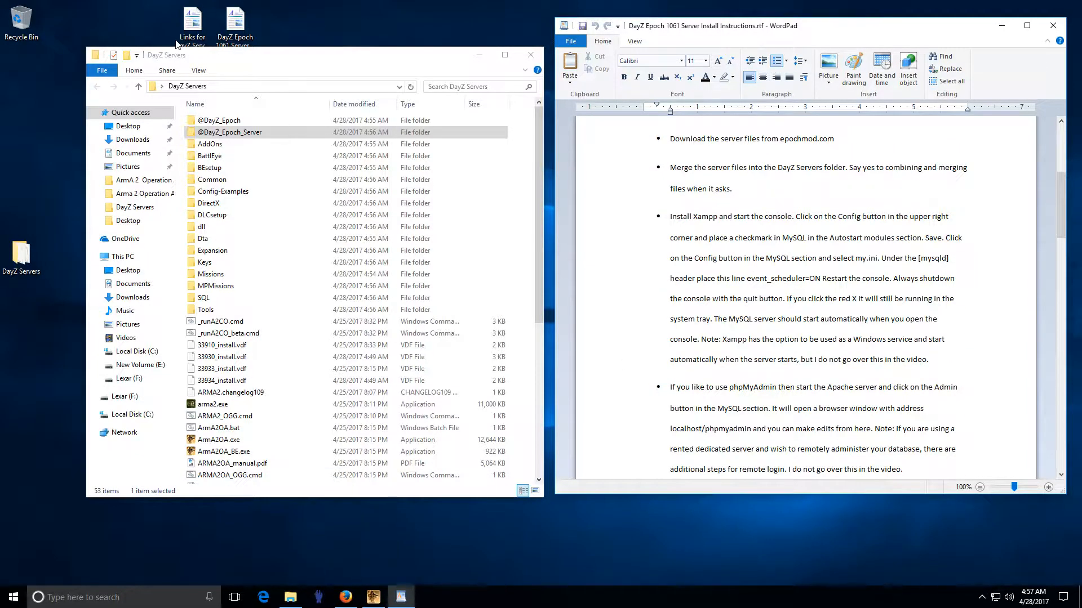
{"action": "left_click_drag", "start_coordinate": [203, 55], "coordinate": [199, 82]}
{"action": "left_click", "coordinate": [200, 33]}
{"action": "double_click", "coordinate": [200, 33]}
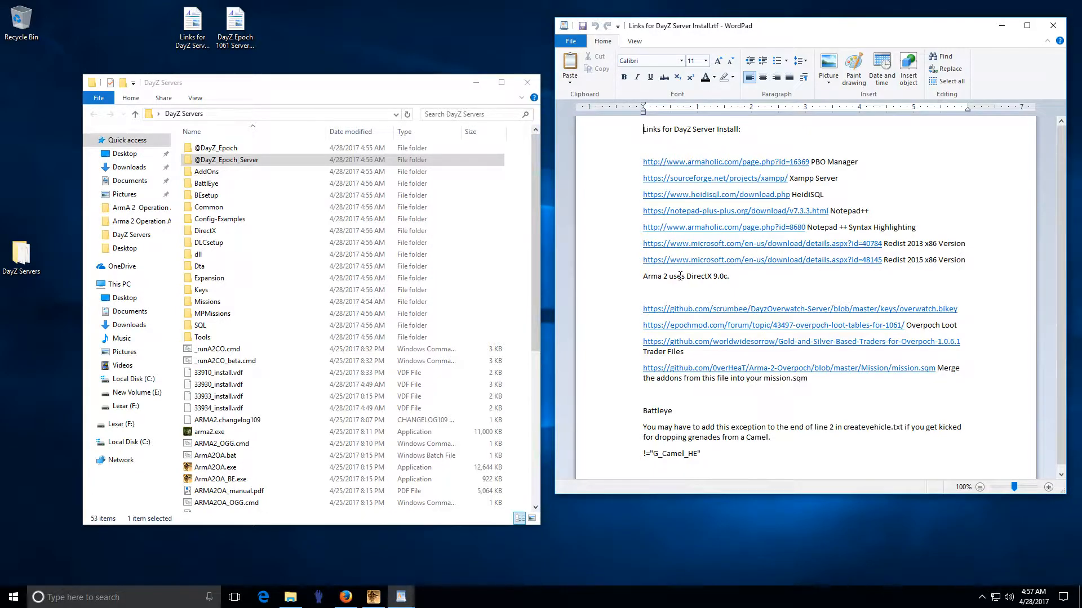
Step: Review the PBO Manager, Xampp Server and Notepad++ Syntax Highlighting links
{"action": "left_click_drag", "start_coordinate": [814, 161], "coordinate": [858, 162]}
{"action": "left_click", "coordinate": [847, 162]}
{"action": "triple_click", "coordinate": [789, 178]}
{"action": "left_click", "coordinate": [814, 194]}
{"action": "left_click_drag", "start_coordinate": [837, 231], "coordinate": [887, 230]}
{"action": "left_click", "coordinate": [890, 228]}
Step: Note the Redist 2013 x86 Version entry, then open Programs and Features
{"action": "left_click", "coordinate": [888, 229]}
{"action": "left_click_drag", "start_coordinate": [898, 243], "coordinate": [938, 253]}
{"action": "left_click", "coordinate": [938, 253]}
{"action": "right_click", "coordinate": [13, 597]}
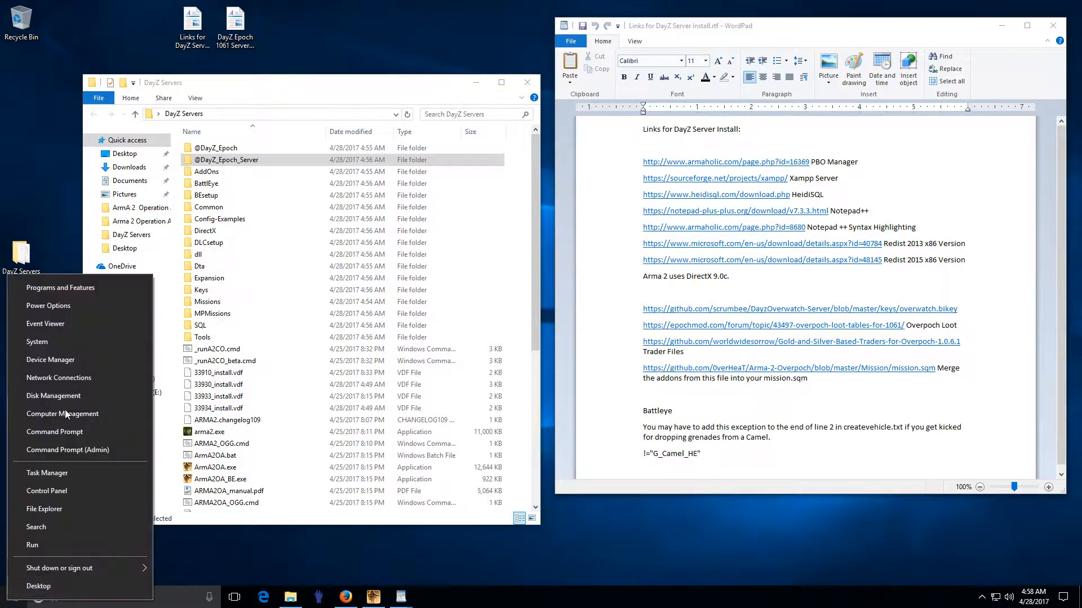
{"action": "left_click", "coordinate": [65, 289]}
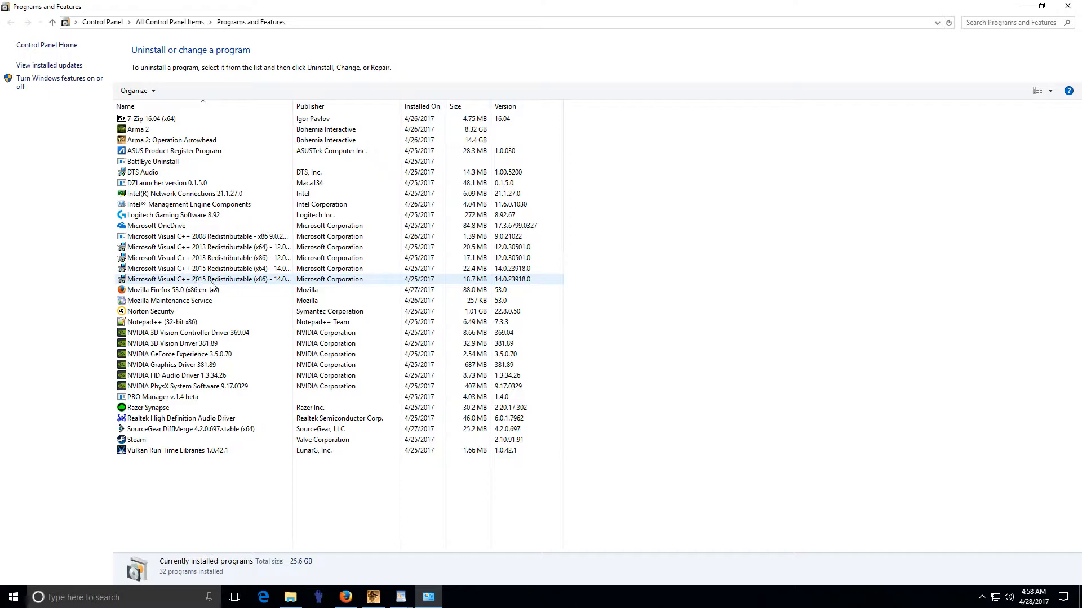
Step: Check the Visual C++ 2008, 2013 and 2015 x86/x64 redistributable entries, then close the window
{"action": "left_click", "coordinate": [262, 280]}
{"action": "key", "text": "Up"}
{"action": "key", "text": "Up"}
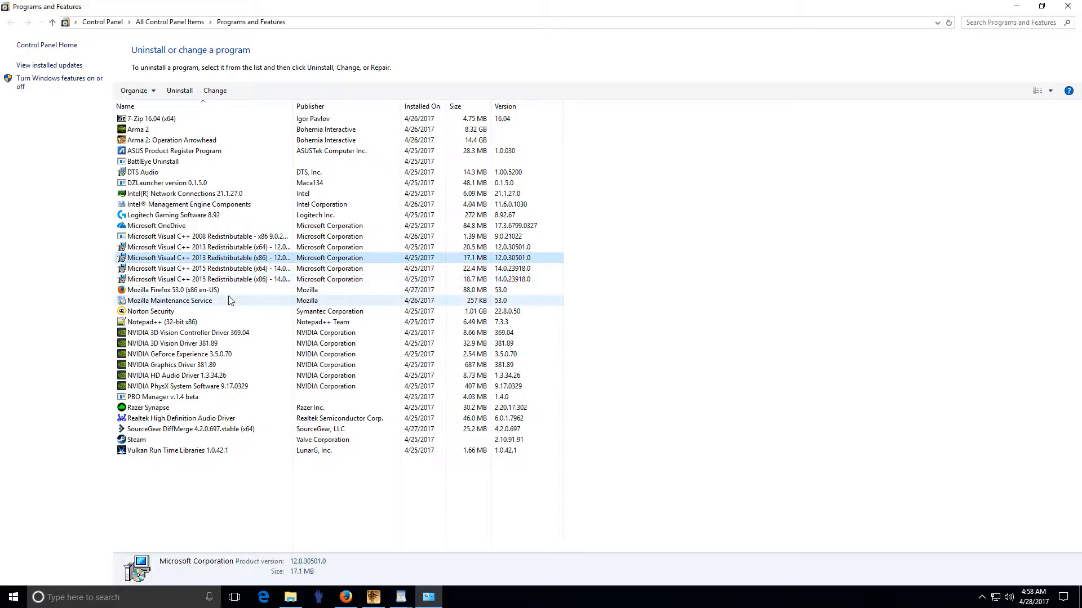
{"action": "left_click", "coordinate": [201, 282]}
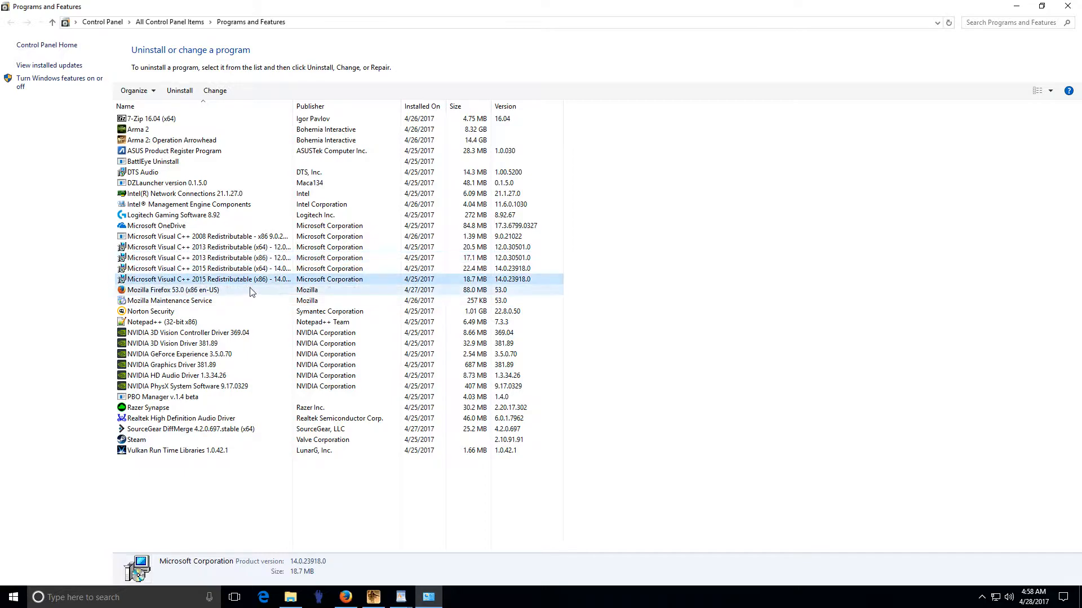
{"action": "left_click", "coordinate": [208, 258]}
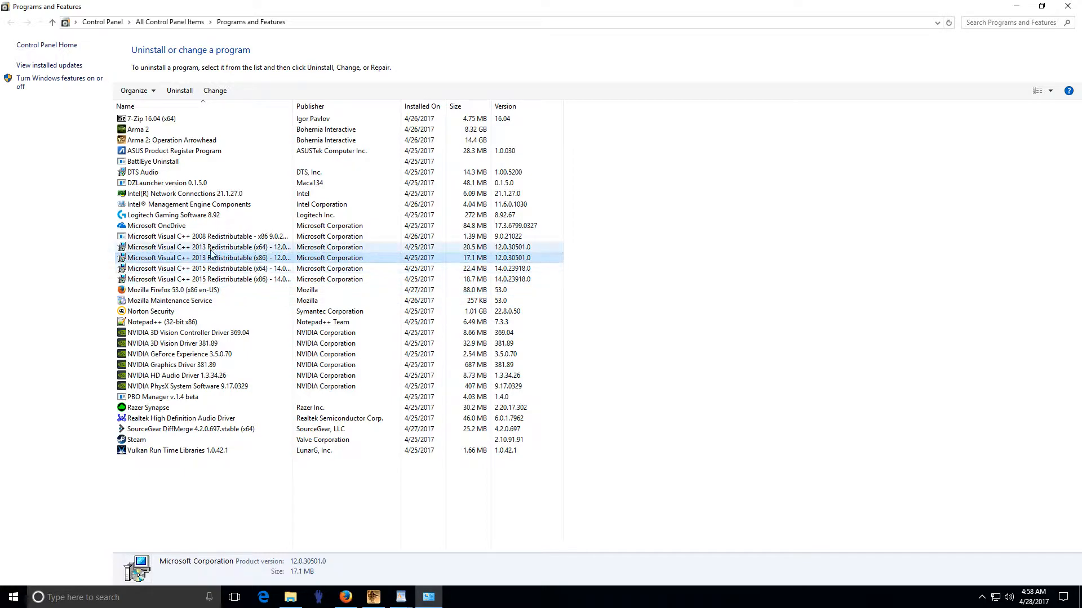
{"action": "left_click", "coordinate": [172, 238]}
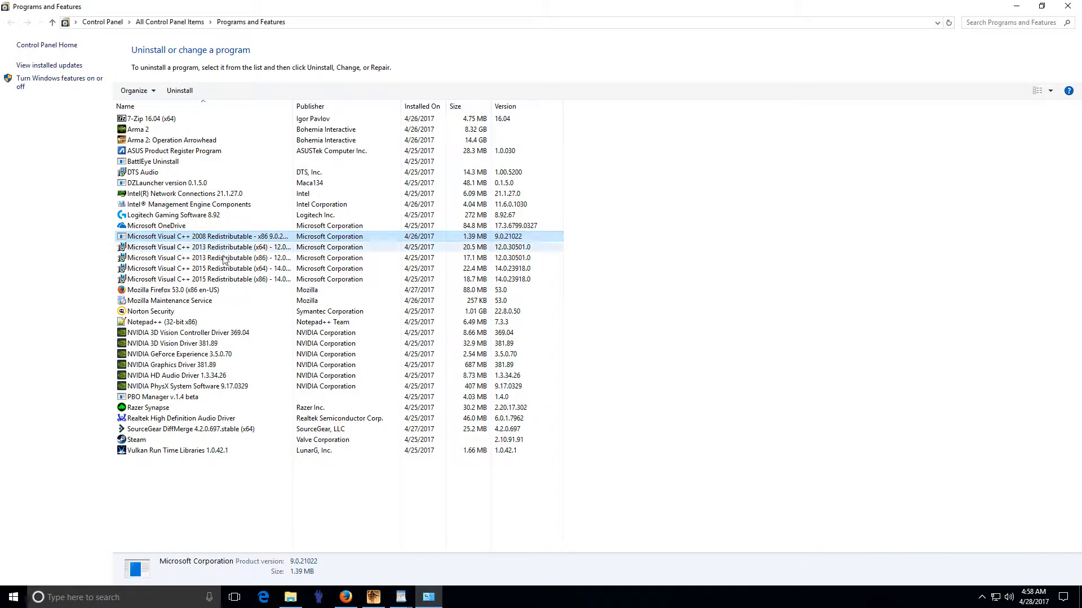
{"action": "left_click", "coordinate": [246, 269]}
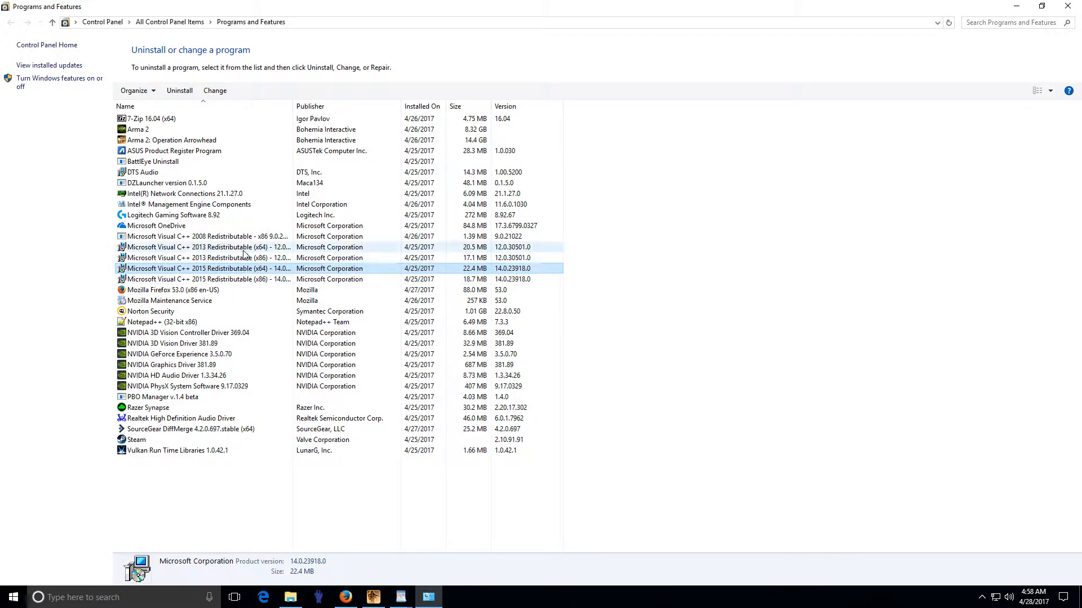
{"action": "left_click", "coordinate": [245, 248]}
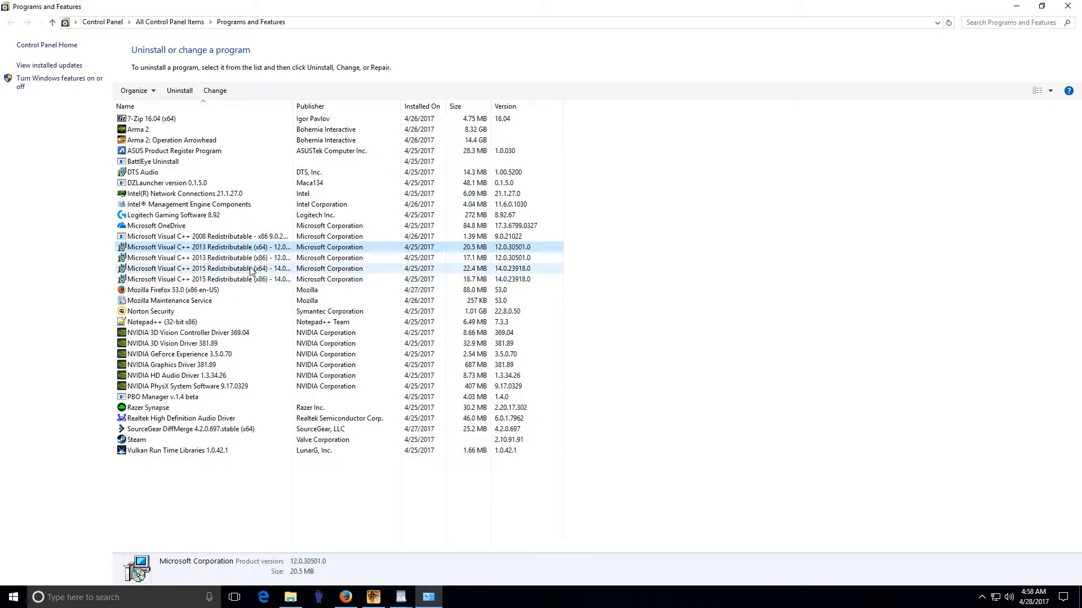
{"action": "left_click", "coordinate": [252, 269]}
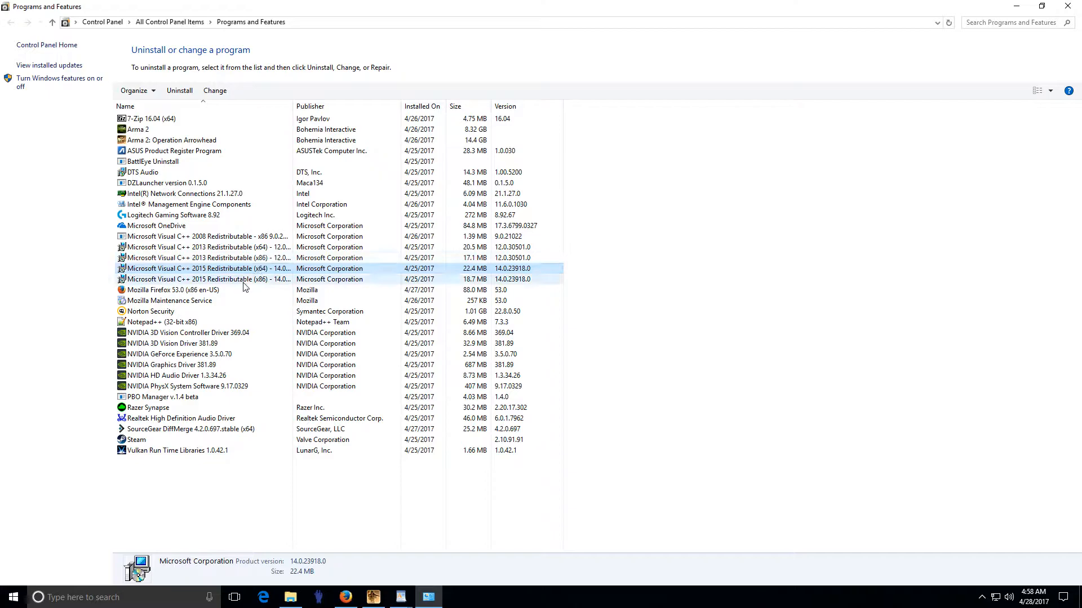
{"action": "left_click", "coordinate": [223, 239]}
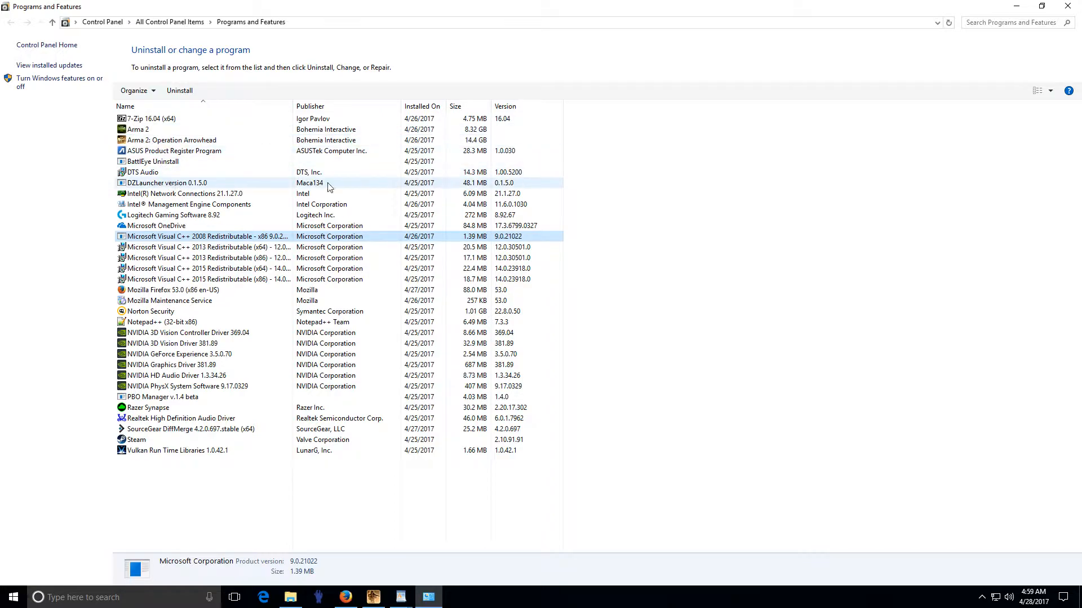
{"action": "left_click", "coordinate": [1069, 8]}
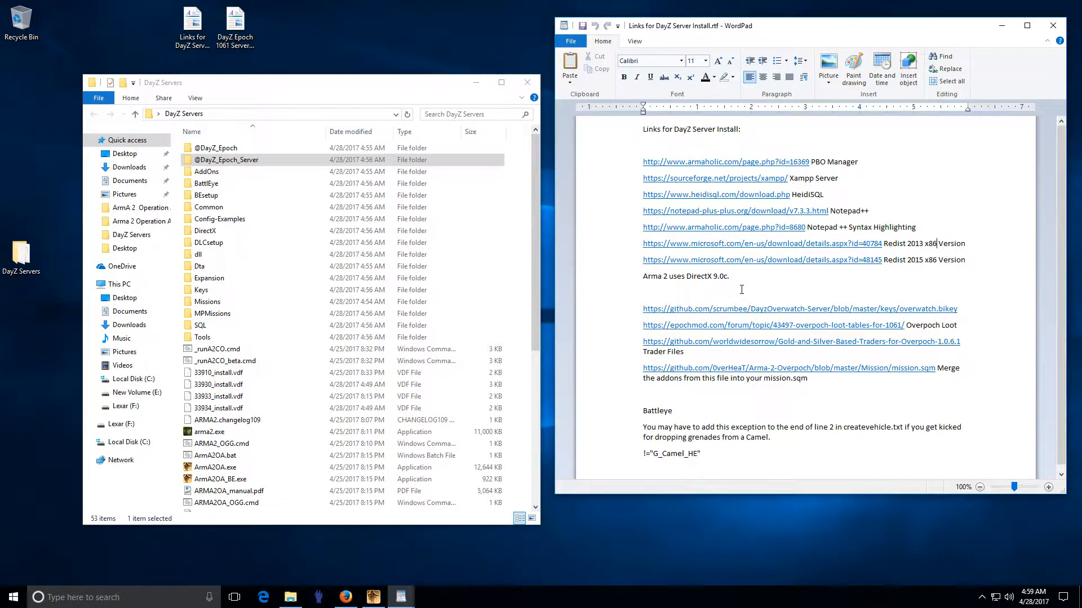
Step: Download the XAMPP installer from SourceForge and save it to disk
{"action": "left_click", "coordinate": [755, 182]}
{"action": "left_click", "coordinate": [811, 290]}
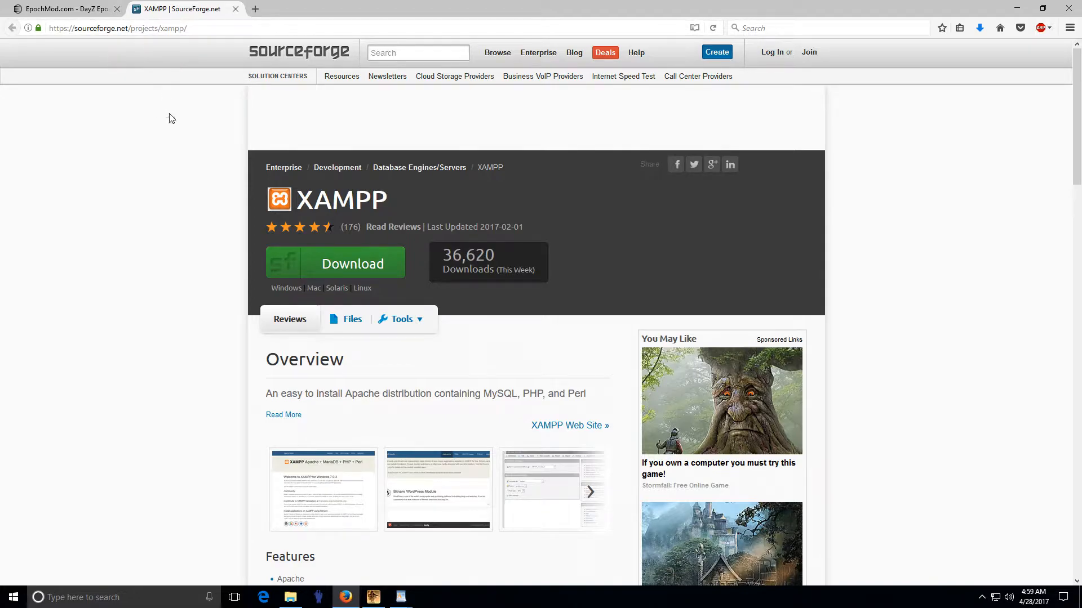
{"action": "left_click", "coordinate": [366, 272]}
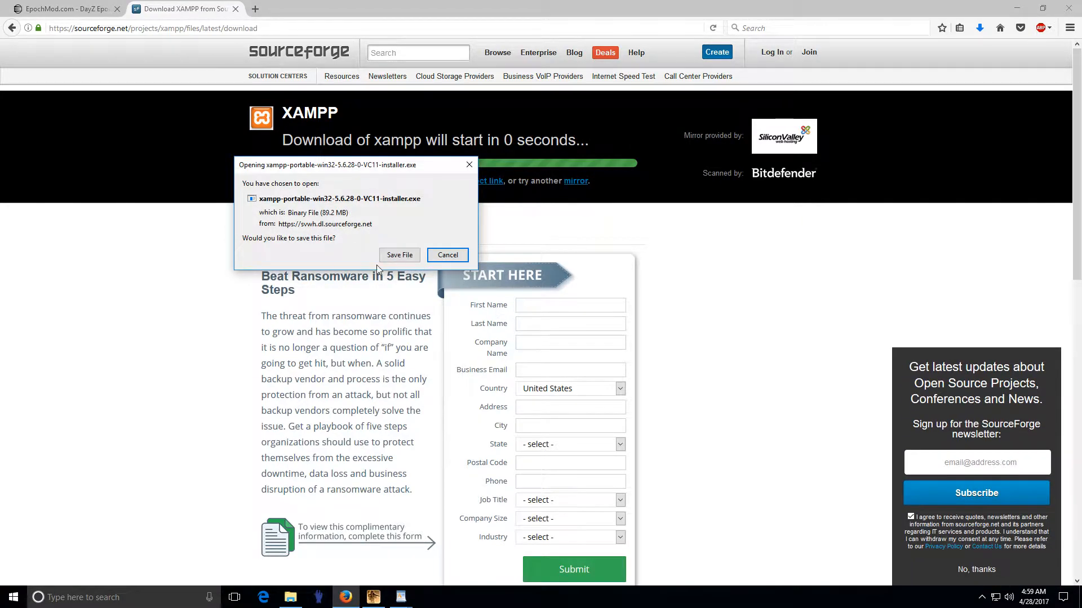
{"action": "left_click", "coordinate": [401, 255]}
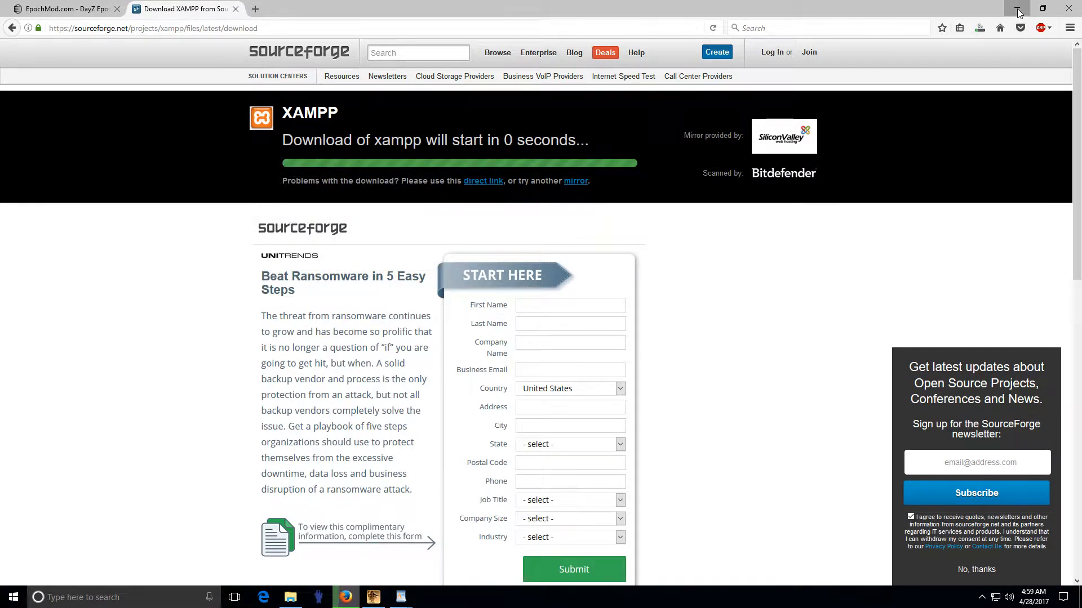
Step: Download and save the HeidiSQL 9.4 installer
{"action": "left_click", "coordinate": [1017, 8]}
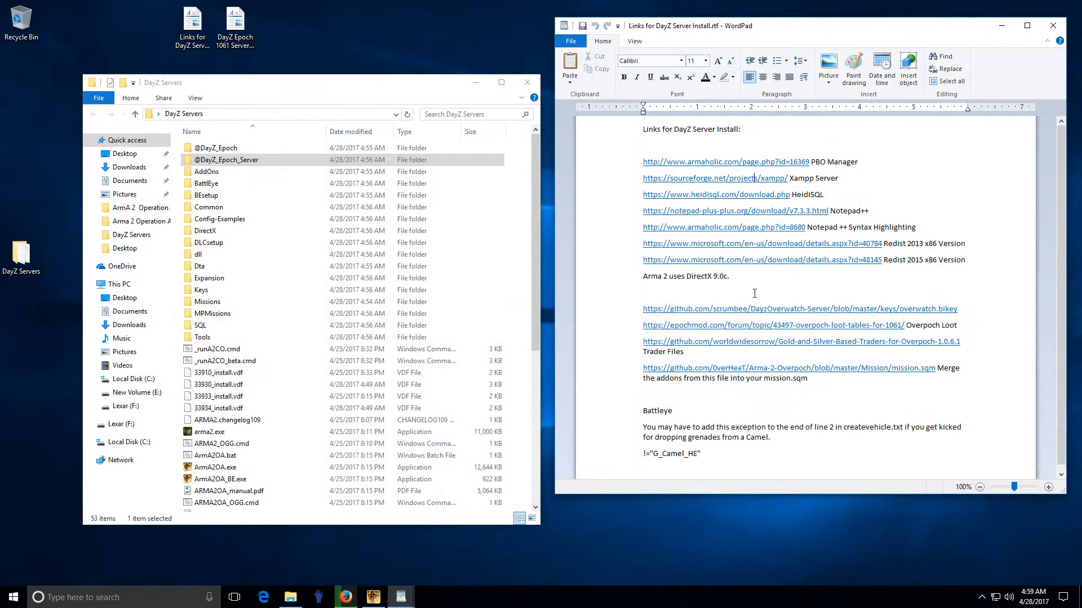
{"action": "left_click", "coordinate": [758, 195]}
{"action": "left_click", "coordinate": [805, 291]}
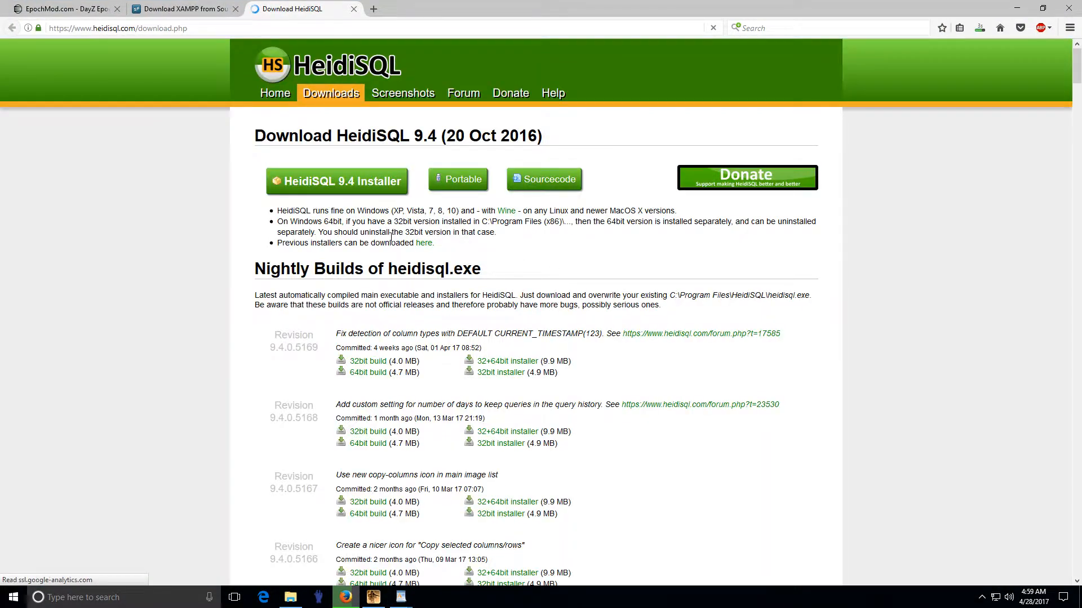
{"action": "left_click", "coordinate": [354, 187]}
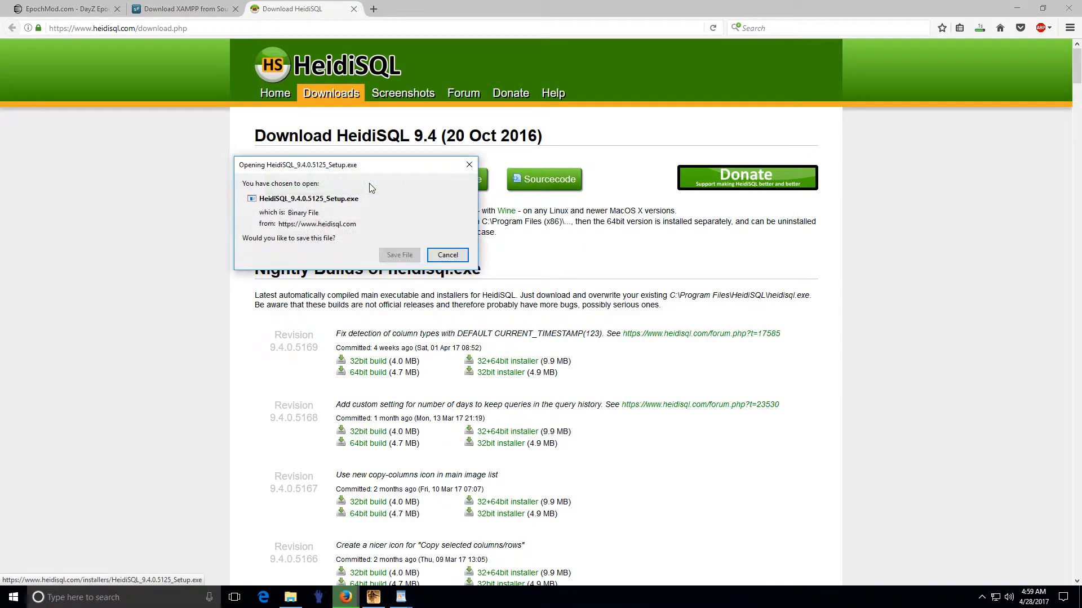
{"action": "left_click", "coordinate": [394, 255]}
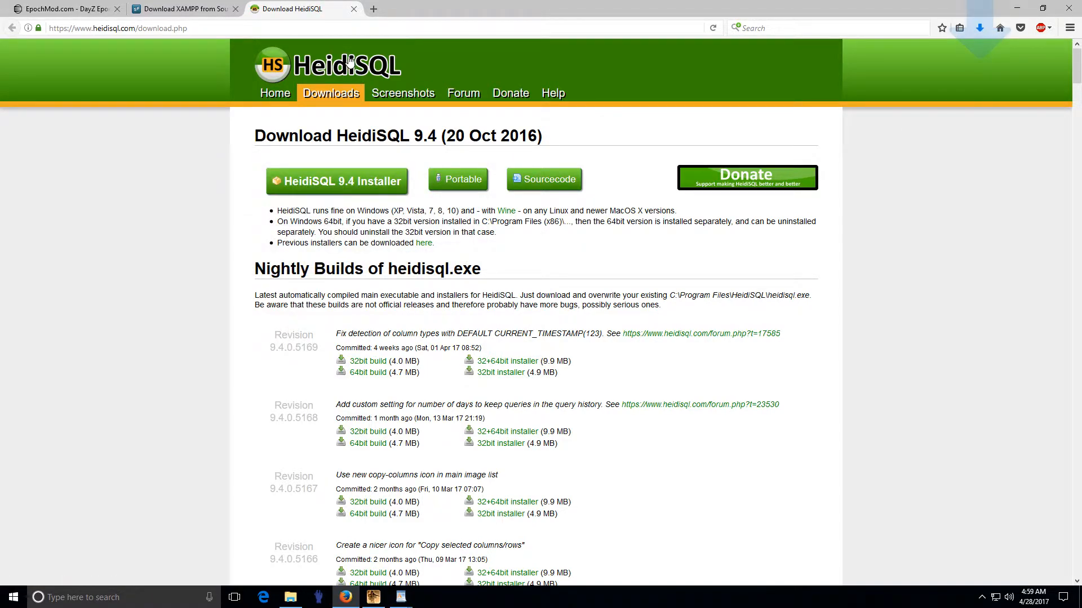
Step: Close both download pages and return to the Epoch install instructions in WordPad
{"action": "left_click", "coordinate": [354, 9]}
{"action": "left_click", "coordinate": [235, 9]}
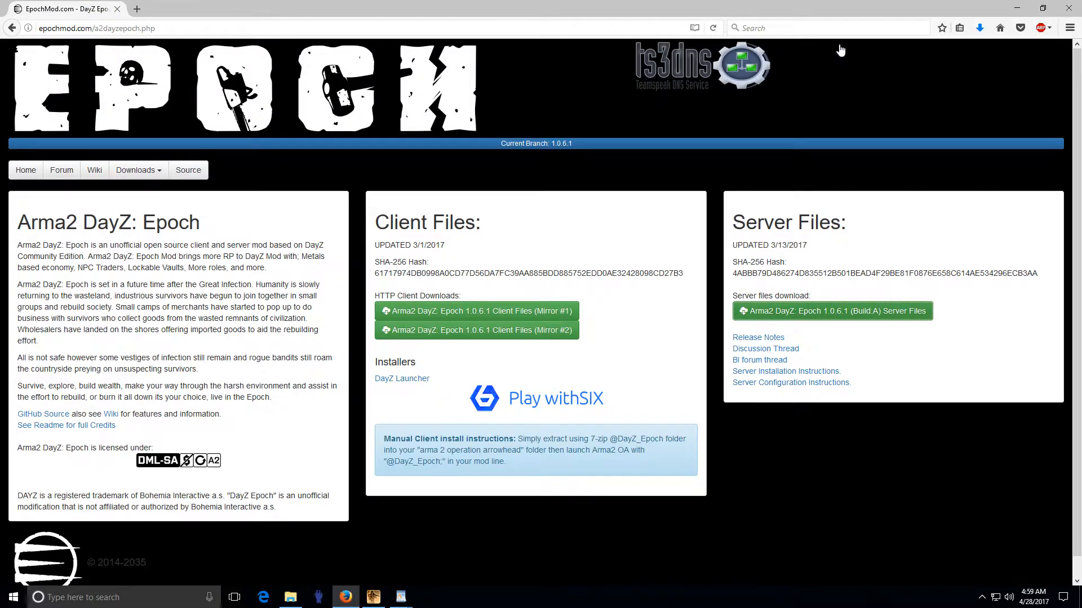
{"action": "left_click", "coordinate": [1017, 8]}
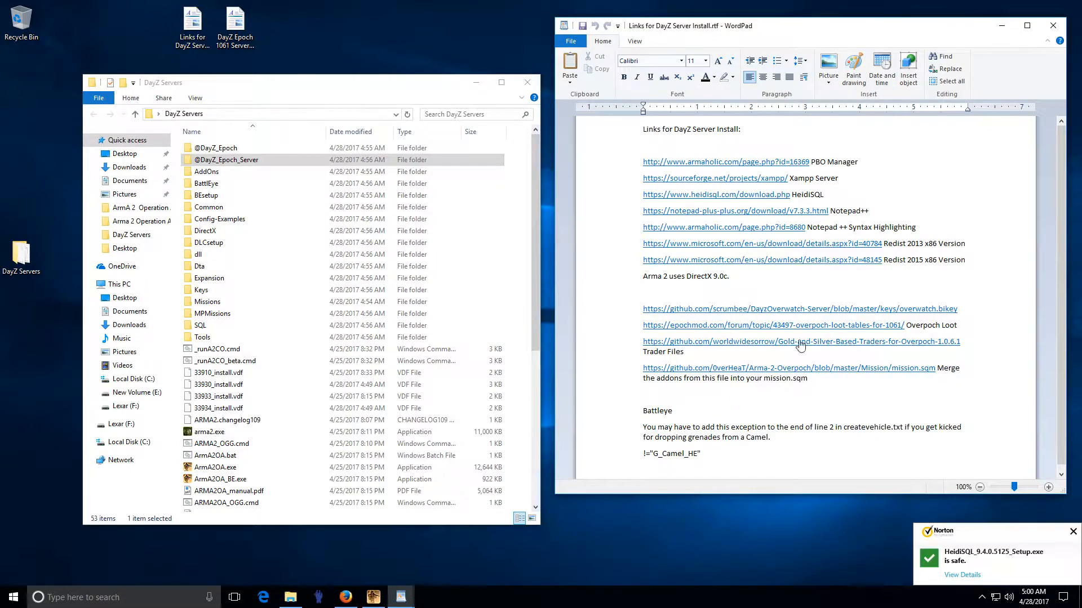
{"action": "left_click", "coordinate": [1001, 26]}
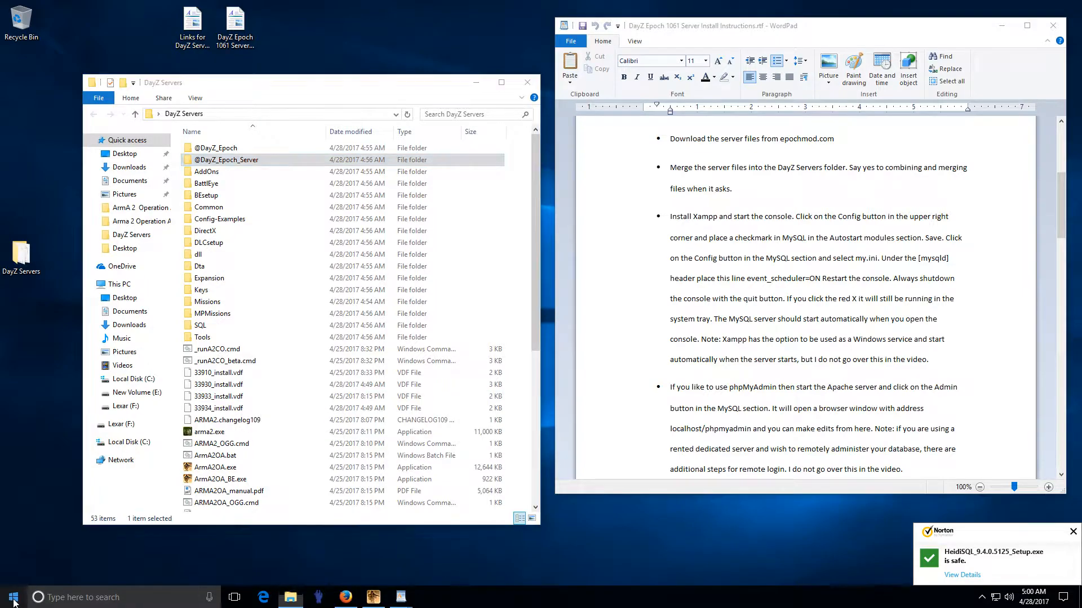
Step: Run the XAMPP installer from Downloads and clear the account-control and antivirus warnings
{"action": "right_click", "coordinate": [14, 596]}
{"action": "left_click", "coordinate": [66, 514]}
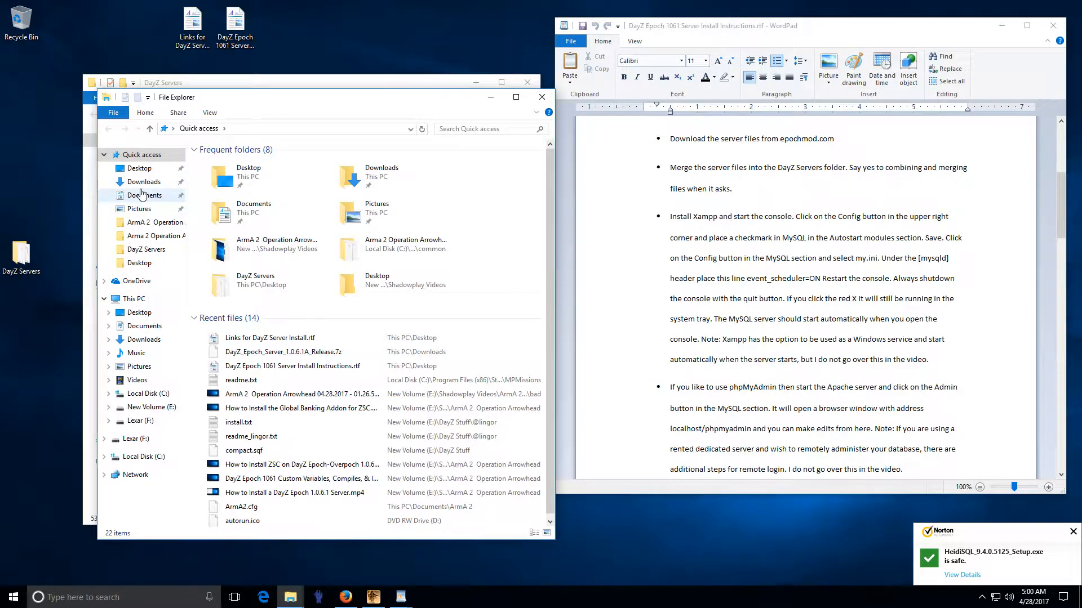
{"action": "left_click", "coordinate": [143, 182]}
{"action": "left_click", "coordinate": [267, 199]}
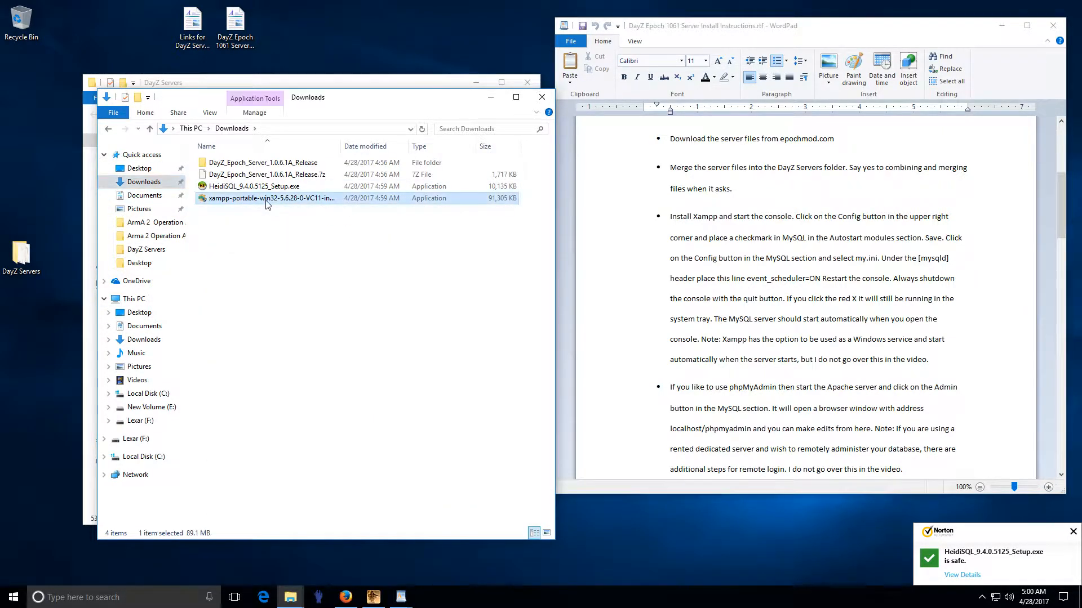
{"action": "double_click", "coordinate": [266, 201]}
{"action": "left_click", "coordinate": [501, 391]}
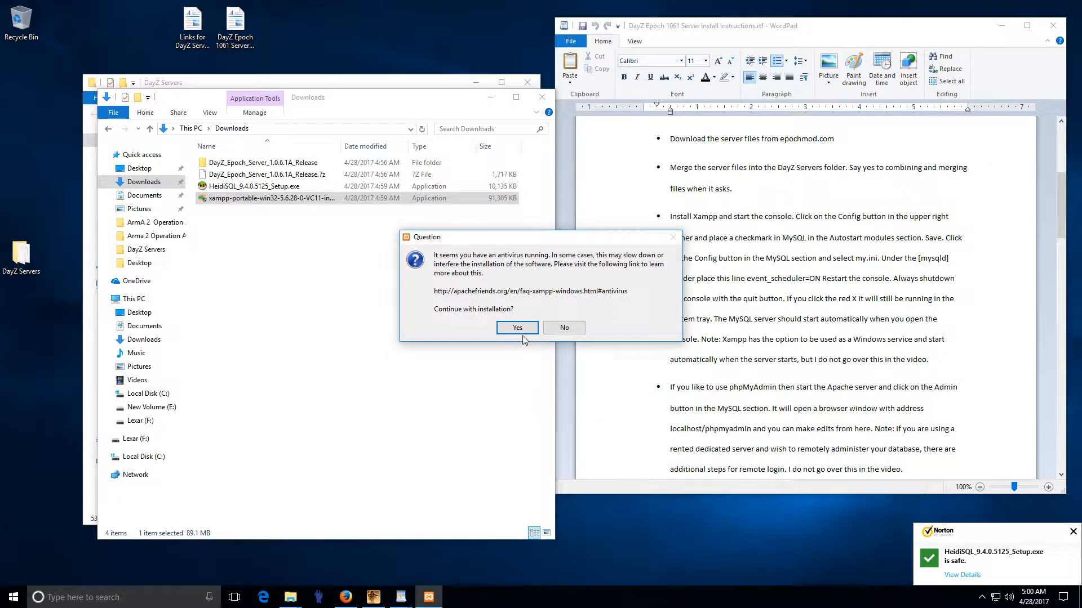
{"action": "left_click", "coordinate": [516, 331]}
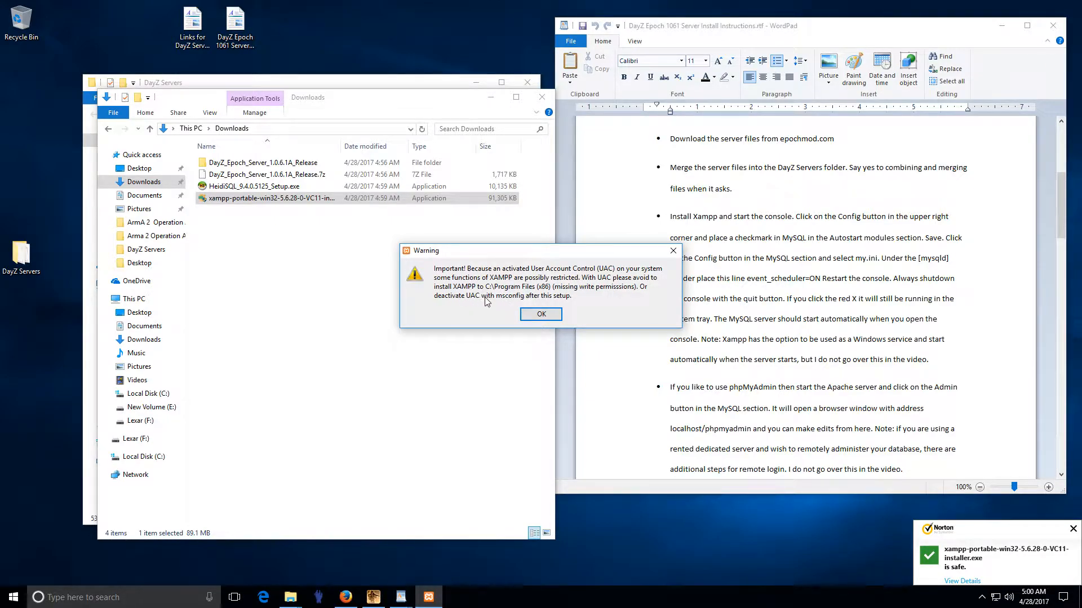
{"action": "left_click", "coordinate": [541, 315]}
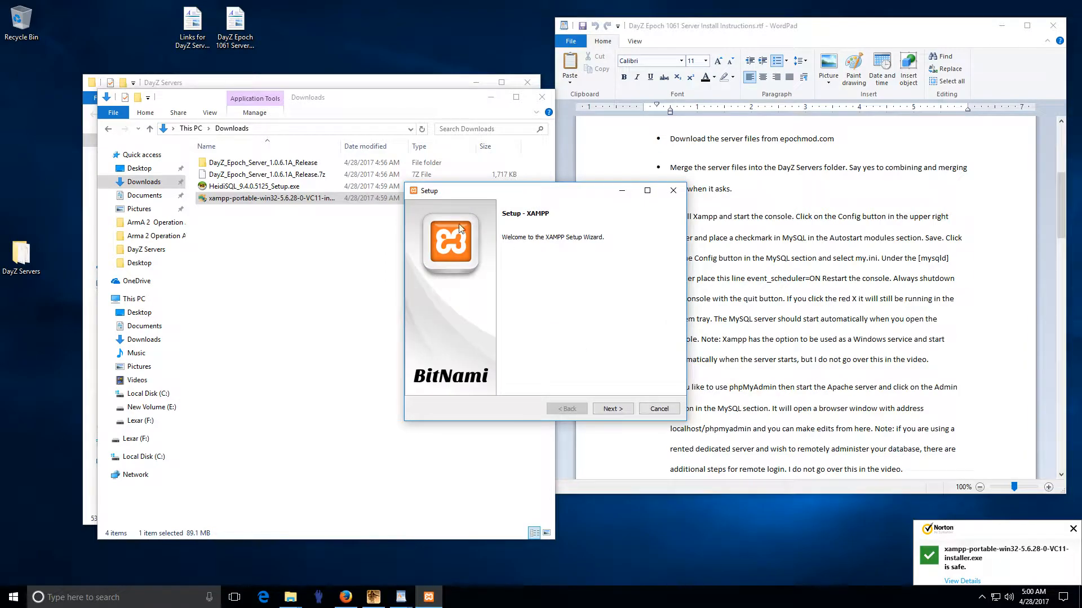
Step: Go through the XAMPP wizard with default components and C:\xampp, then start installing
{"action": "left_click", "coordinate": [612, 409]}
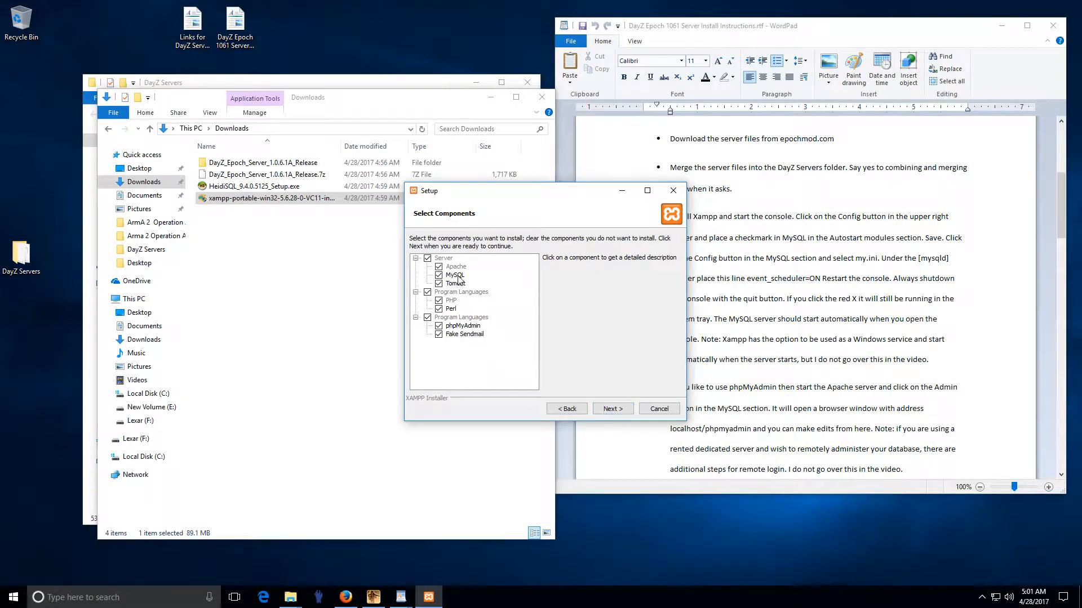
{"action": "left_click", "coordinate": [614, 410]}
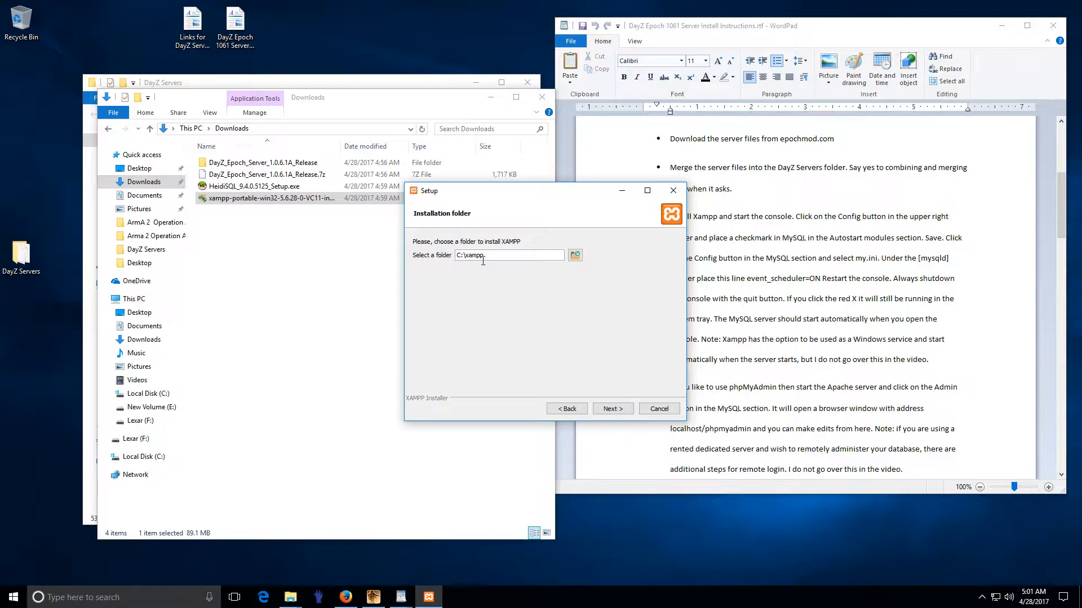
{"action": "left_click", "coordinate": [608, 411]}
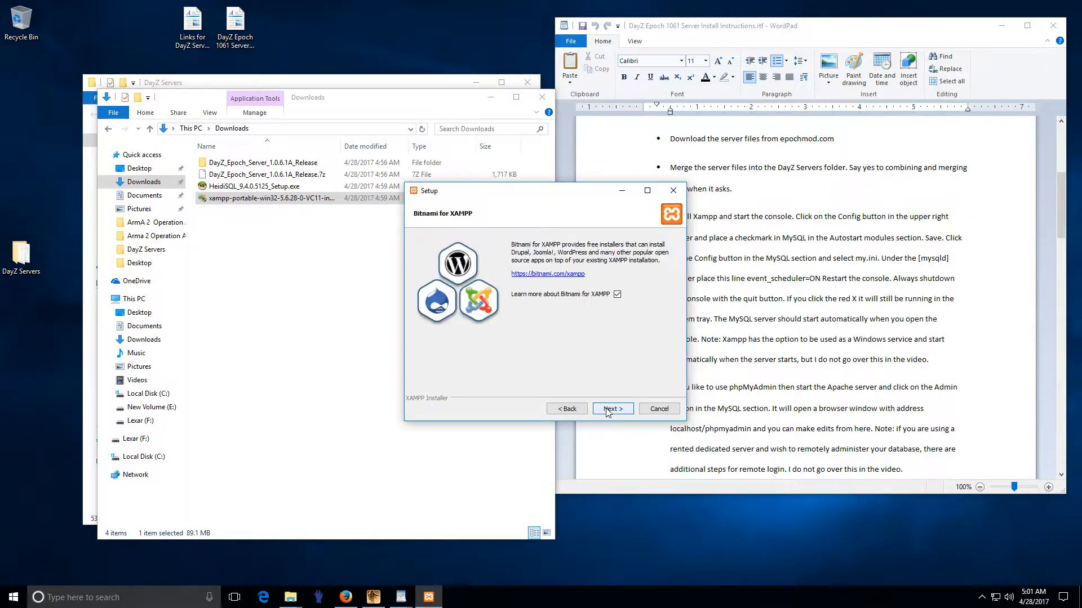
{"action": "left_click", "coordinate": [607, 410]}
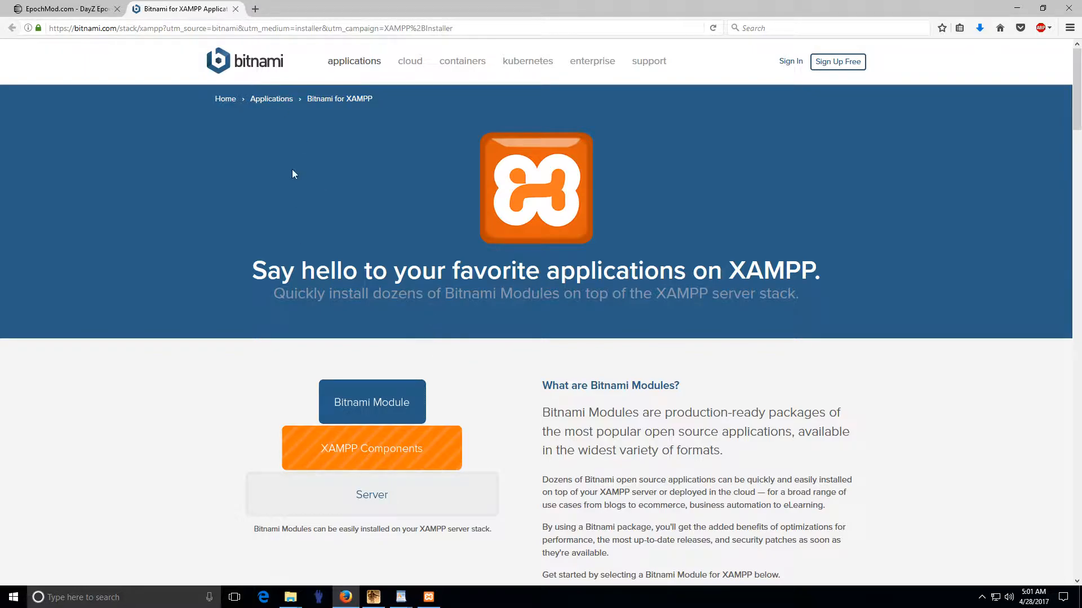
{"action": "left_click", "coordinate": [235, 9]}
{"action": "left_click", "coordinate": [1017, 8]}
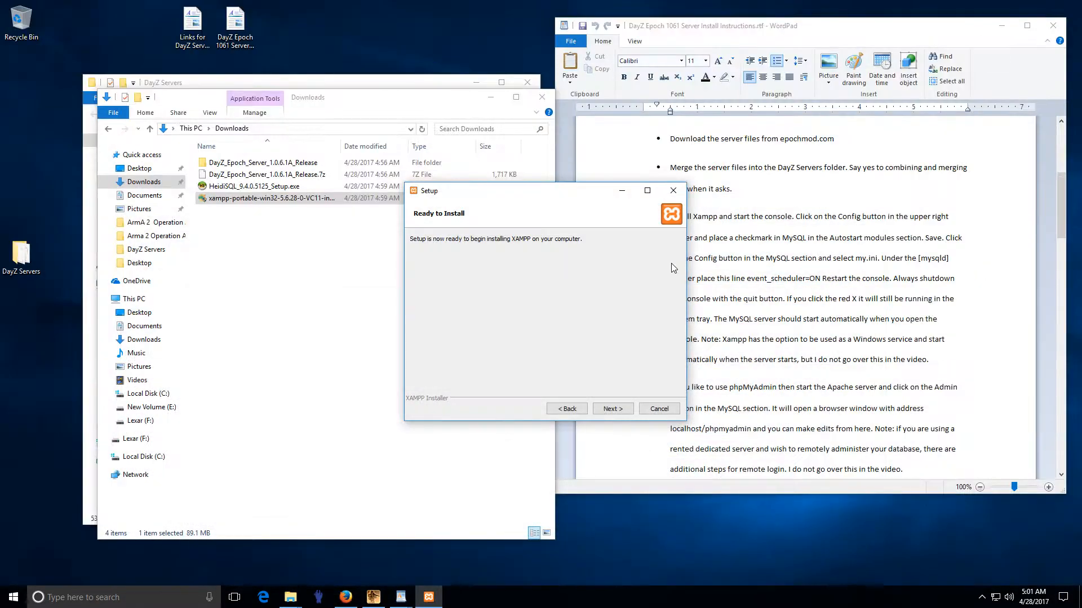
{"action": "left_click", "coordinate": [612, 409]}
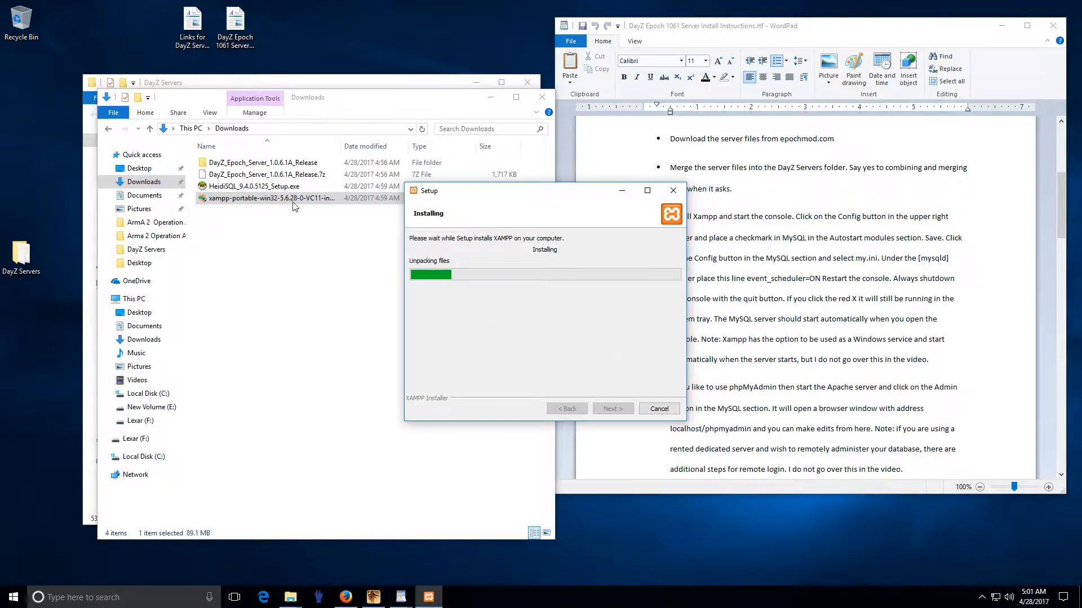
{"action": "left_click", "coordinate": [248, 187]}
Step: Run HeidiSQL setup, accept the licence, and keep C:\Program Files\HeidiSQL and the HeidiSQL start menu folder
{"action": "double_click", "coordinate": [248, 188]}
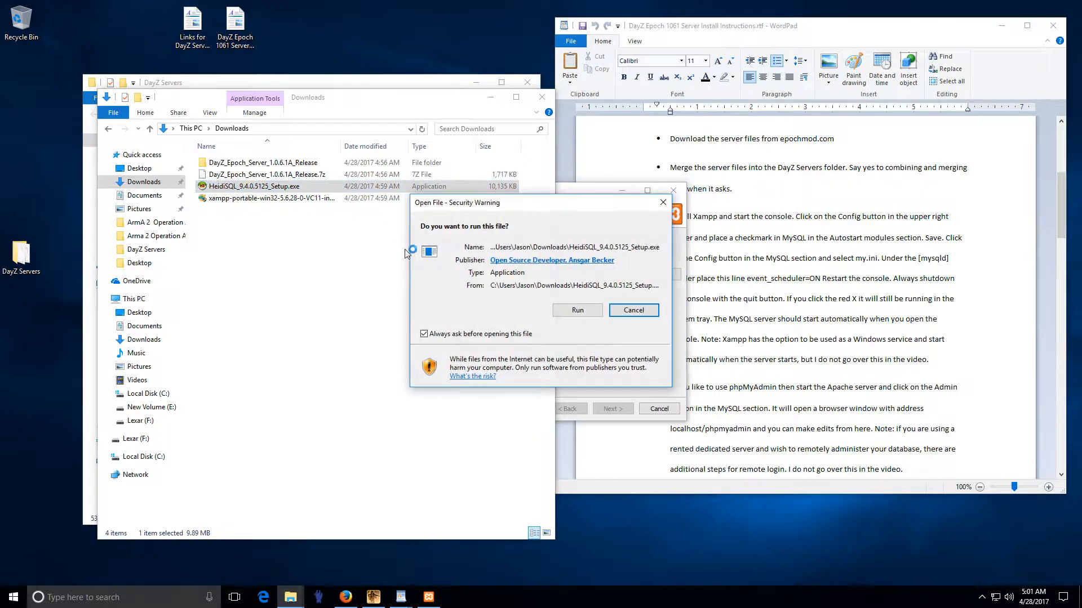
{"action": "left_click", "coordinate": [626, 310]}
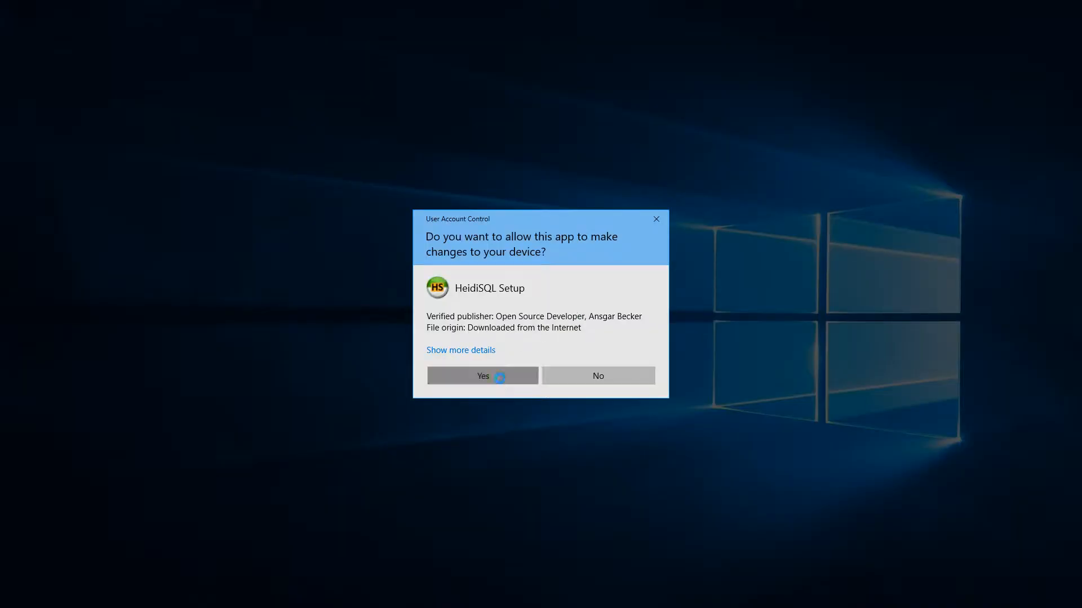
{"action": "left_click", "coordinate": [499, 379]}
{"action": "left_click", "coordinate": [592, 390]}
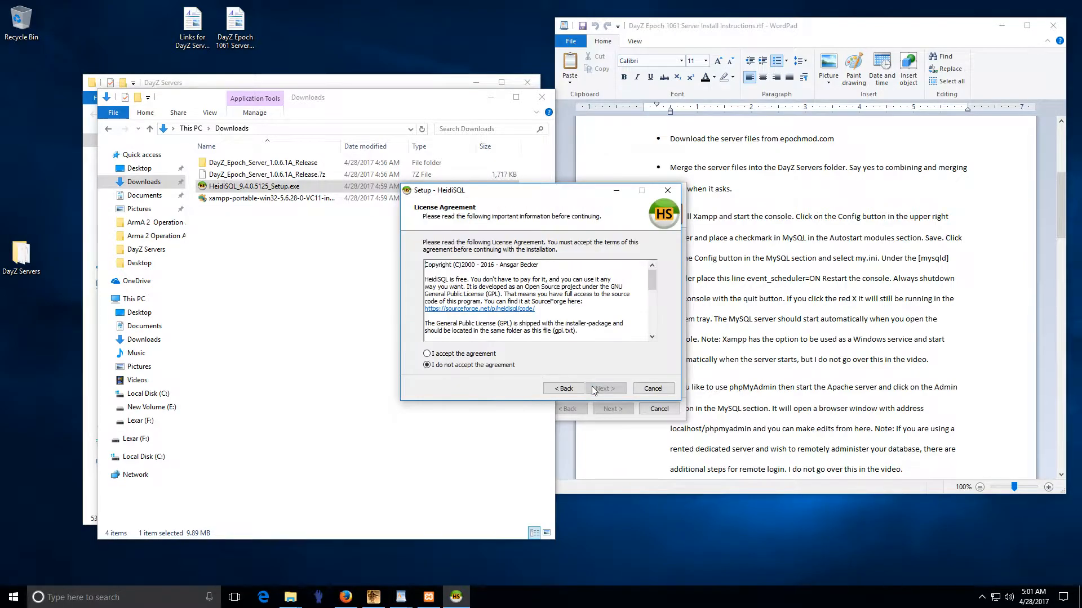
{"action": "left_click", "coordinate": [427, 354]}
{"action": "left_click", "coordinate": [603, 389]}
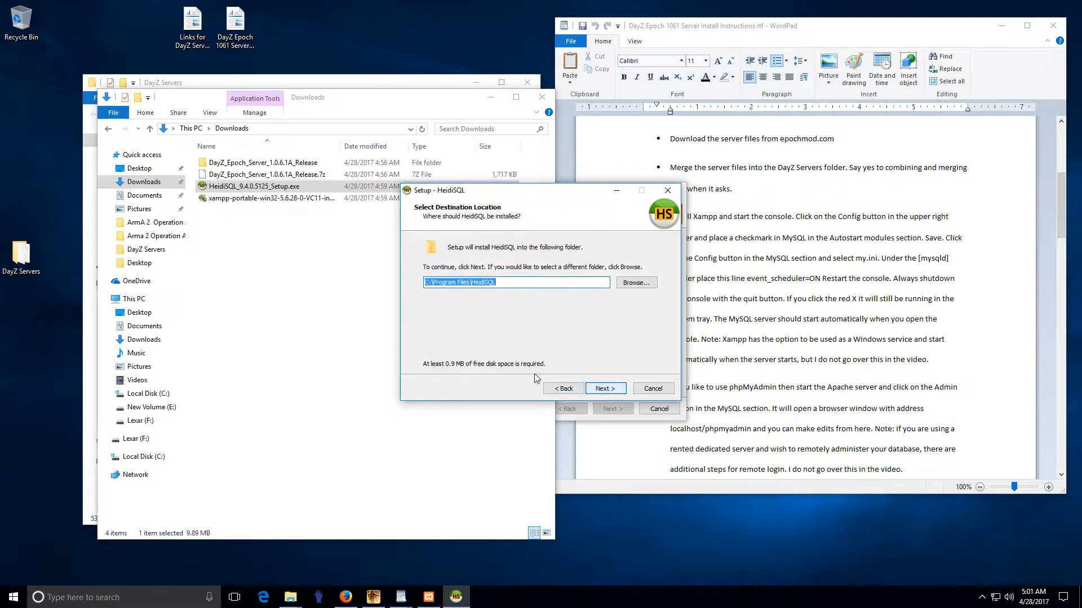
{"action": "left_click", "coordinate": [602, 390]}
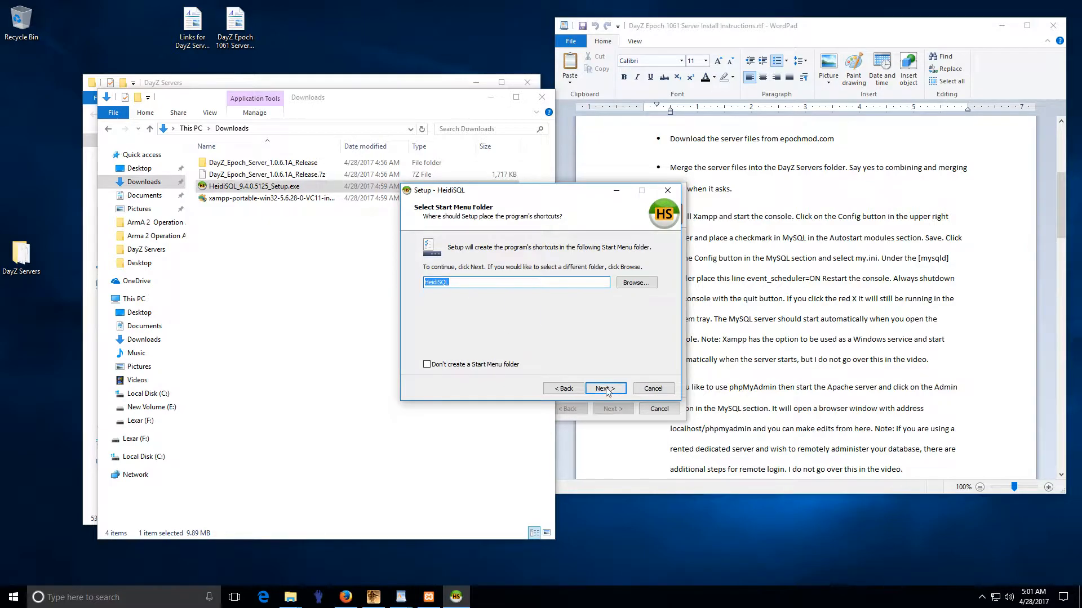
{"action": "left_click", "coordinate": [606, 389]}
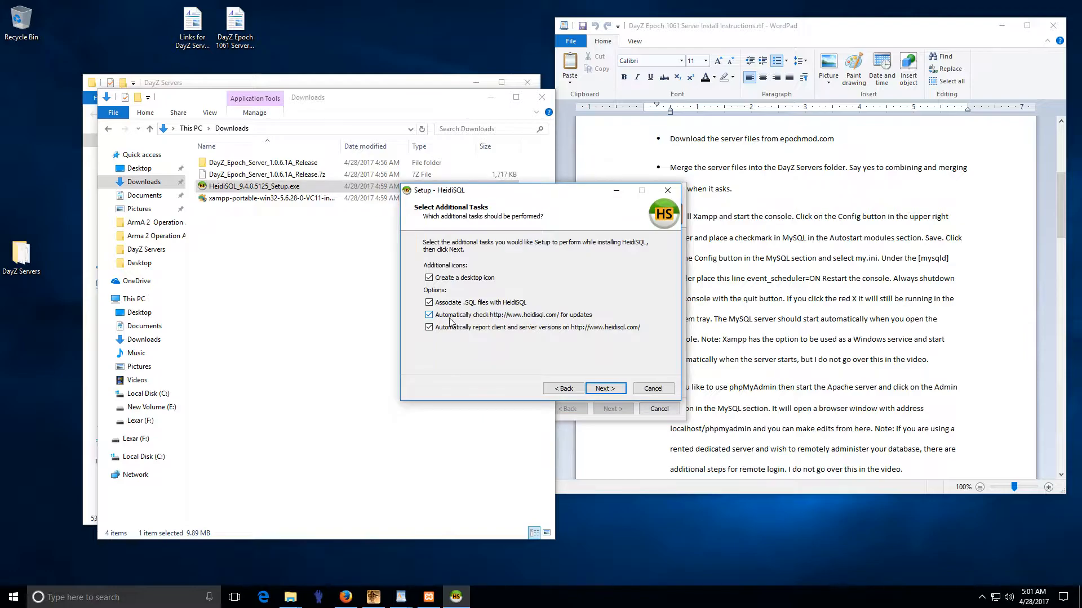
Step: Disable automatic update checks and version reporting, install HeidiSQL, and finish without launching it
{"action": "left_click", "coordinate": [428, 315]}
{"action": "left_click", "coordinate": [429, 328]}
{"action": "left_click", "coordinate": [613, 393]}
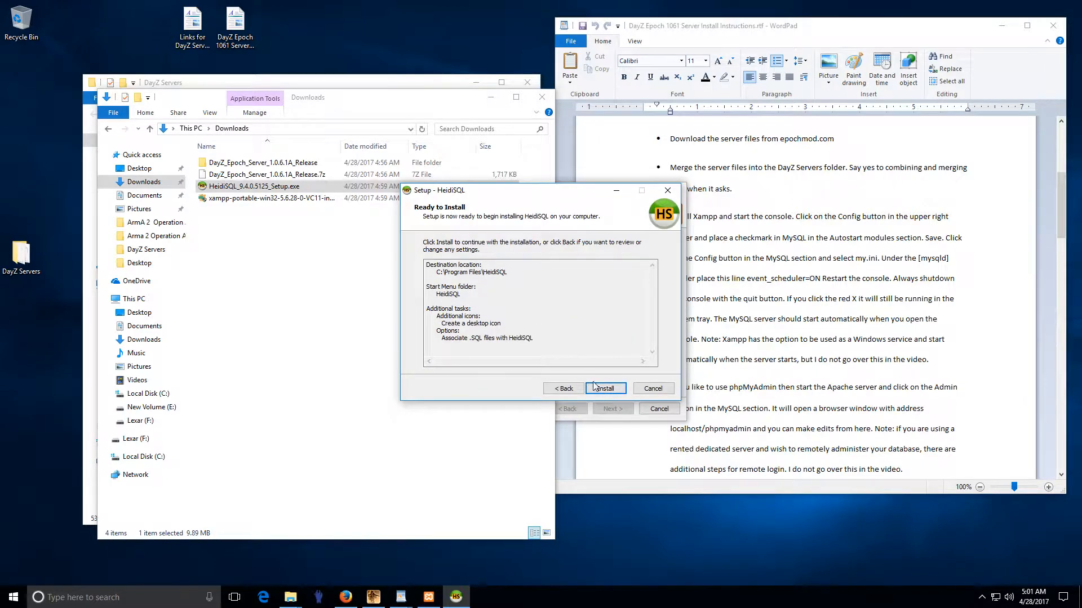
{"action": "left_click", "coordinate": [594, 388]}
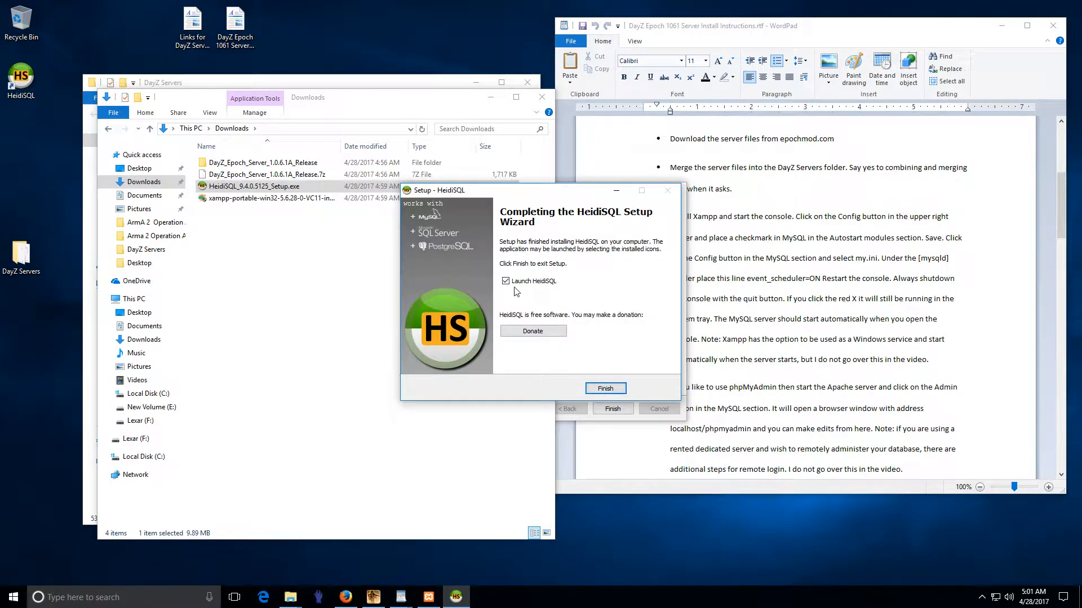
{"action": "left_click", "coordinate": [506, 282]}
{"action": "left_click", "coordinate": [607, 389]}
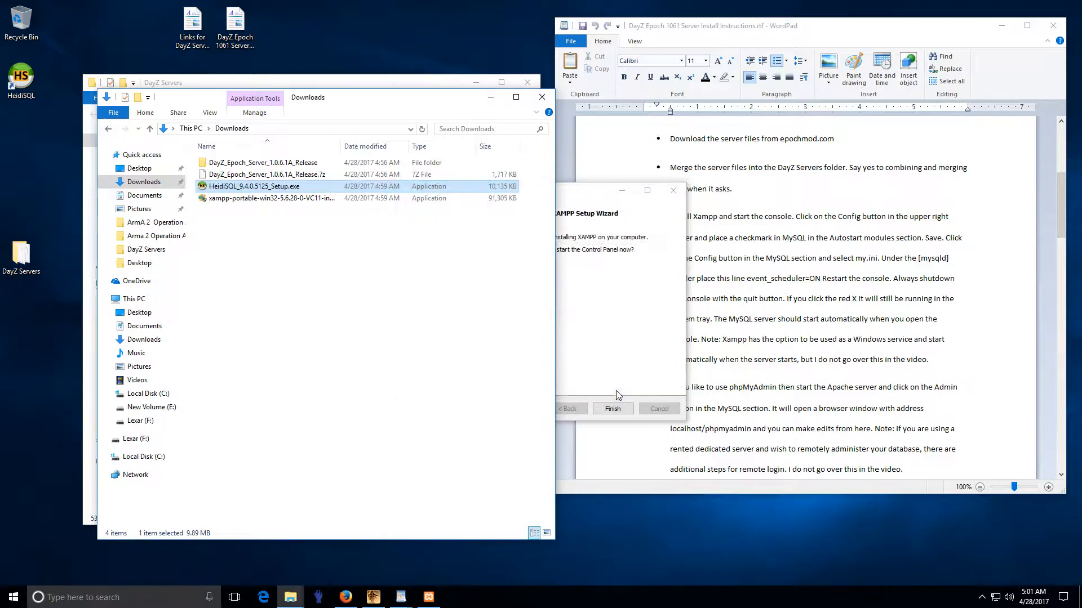
{"action": "left_click", "coordinate": [609, 214]}
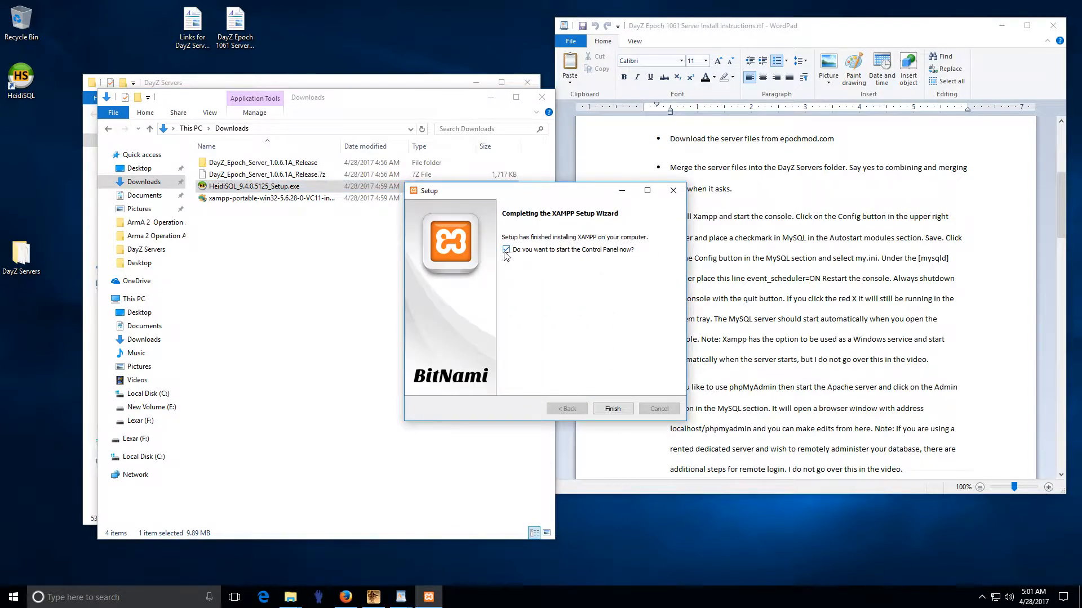
Step: Finish XAMPP setup, then delete both installers and the DayZ_Epoch_Server_1.0.6.1A_Release archive and folder from Downloads
{"action": "left_click", "coordinate": [612, 408]}
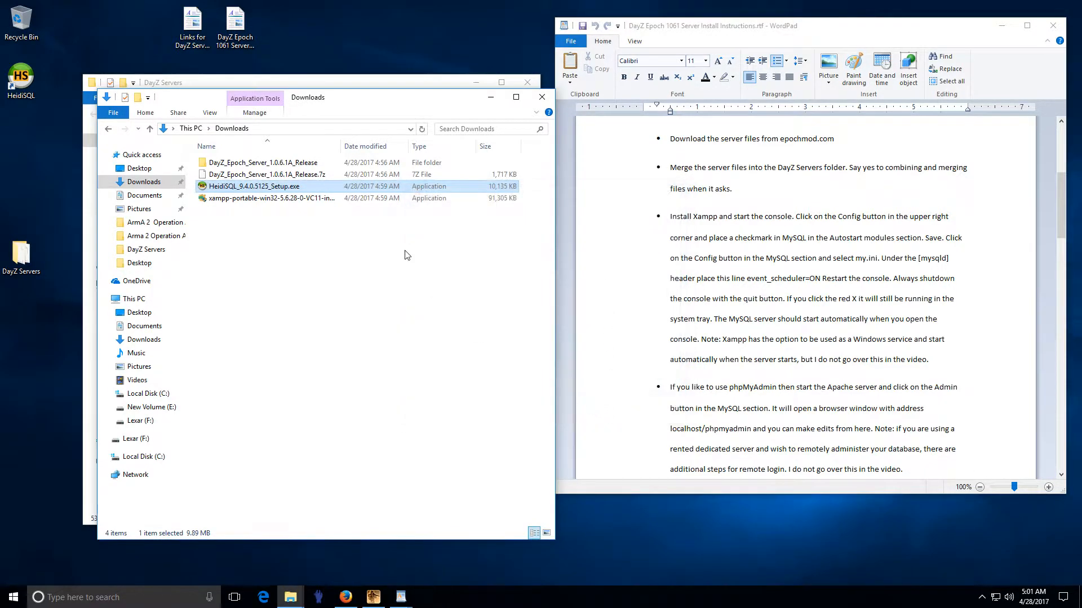
{"action": "right_click", "coordinate": [266, 190]}
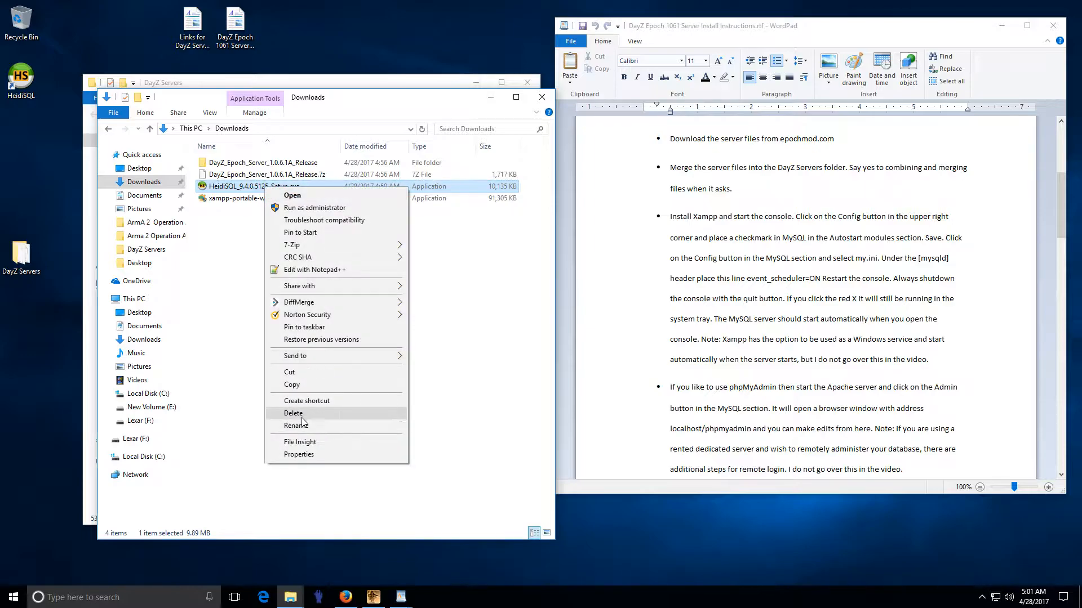
{"action": "left_click", "coordinate": [316, 413]}
{"action": "right_click", "coordinate": [273, 187]}
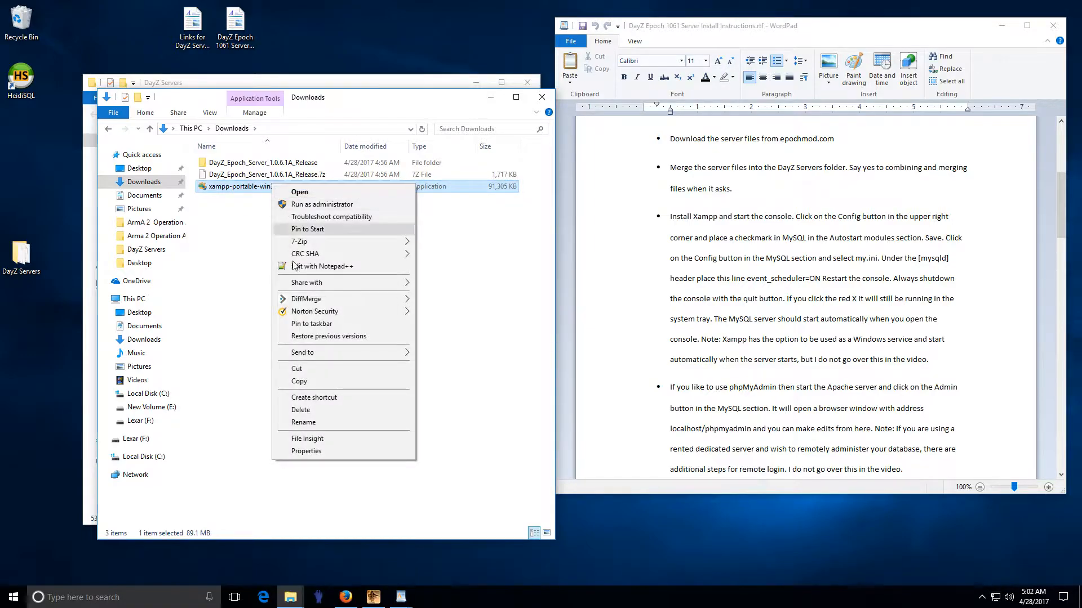
{"action": "left_click", "coordinate": [307, 409]}
{"action": "right_click", "coordinate": [272, 175]}
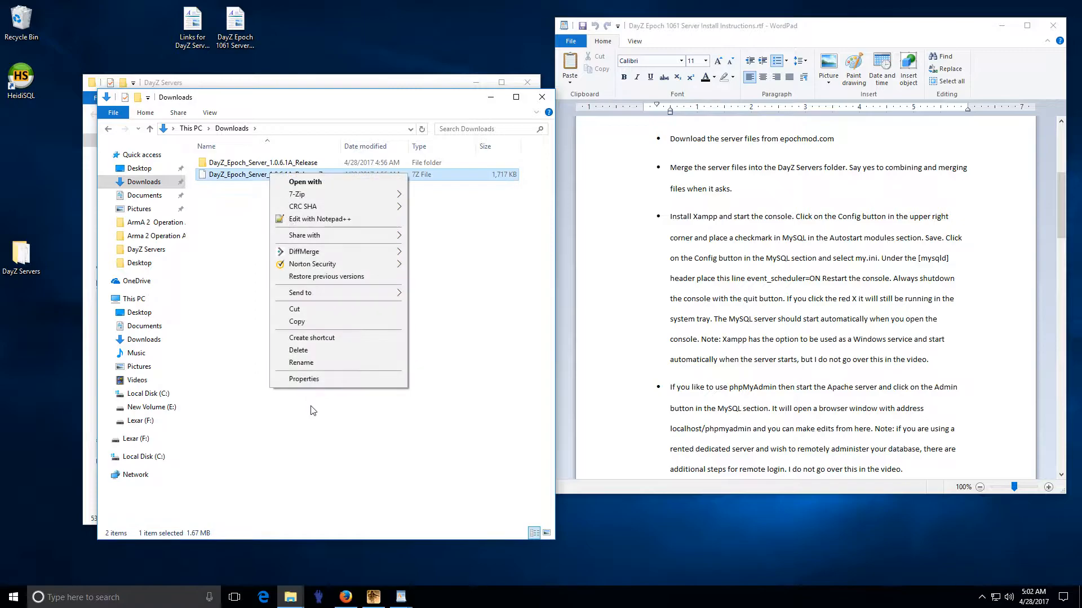
{"action": "left_click", "coordinate": [297, 351]}
{"action": "right_click", "coordinate": [269, 165]}
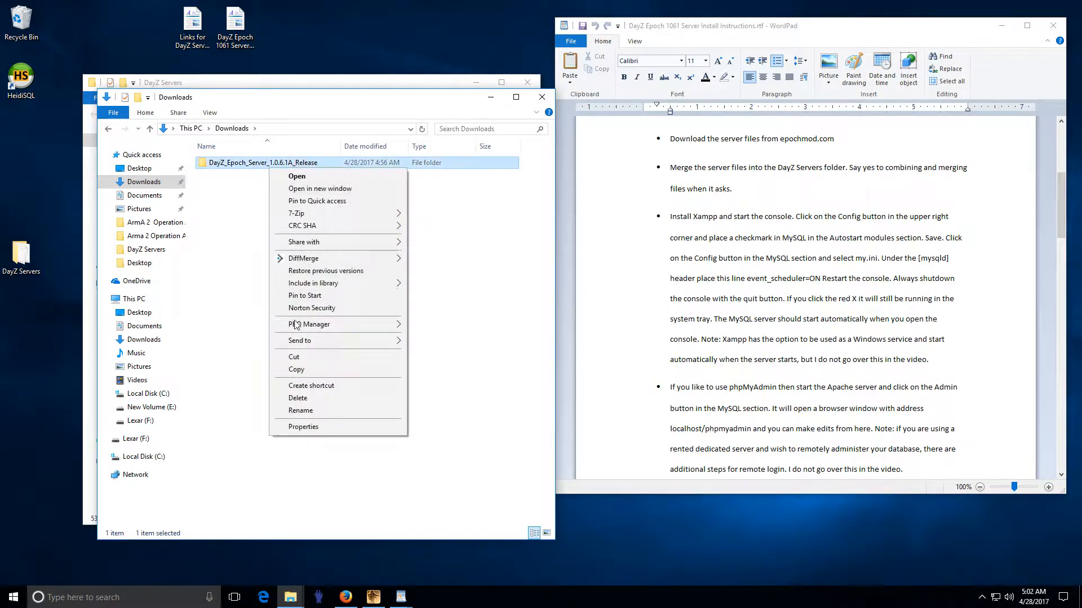
{"action": "left_click", "coordinate": [307, 399]}
{"action": "left_click", "coordinate": [542, 96]}
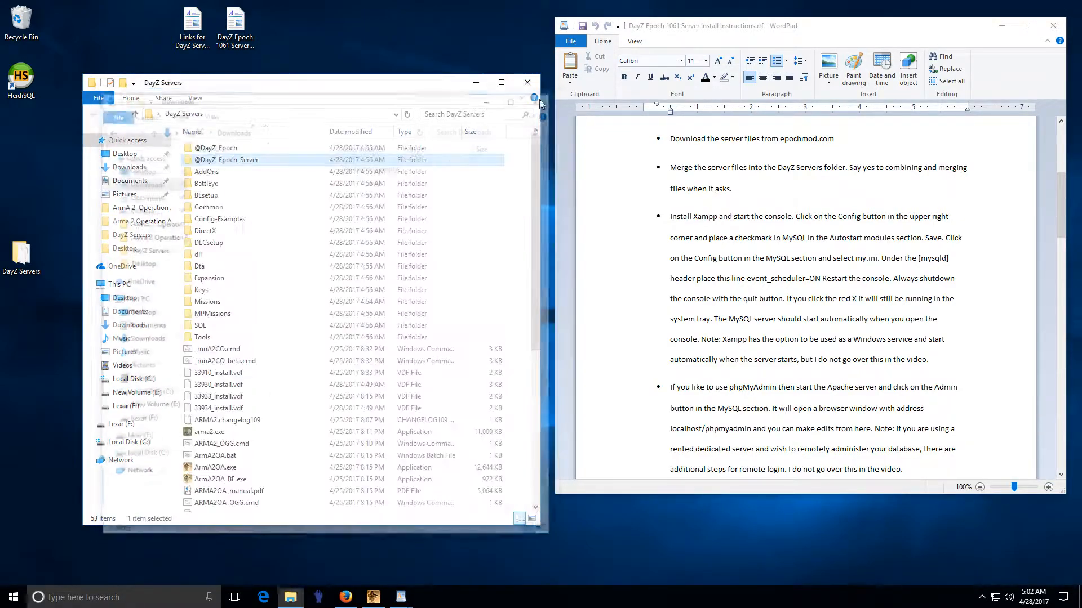
Step: Delete the HeidiSQL desktop shortcut
{"action": "left_click_drag", "start_coordinate": [314, 91], "coordinate": [357, 66]}
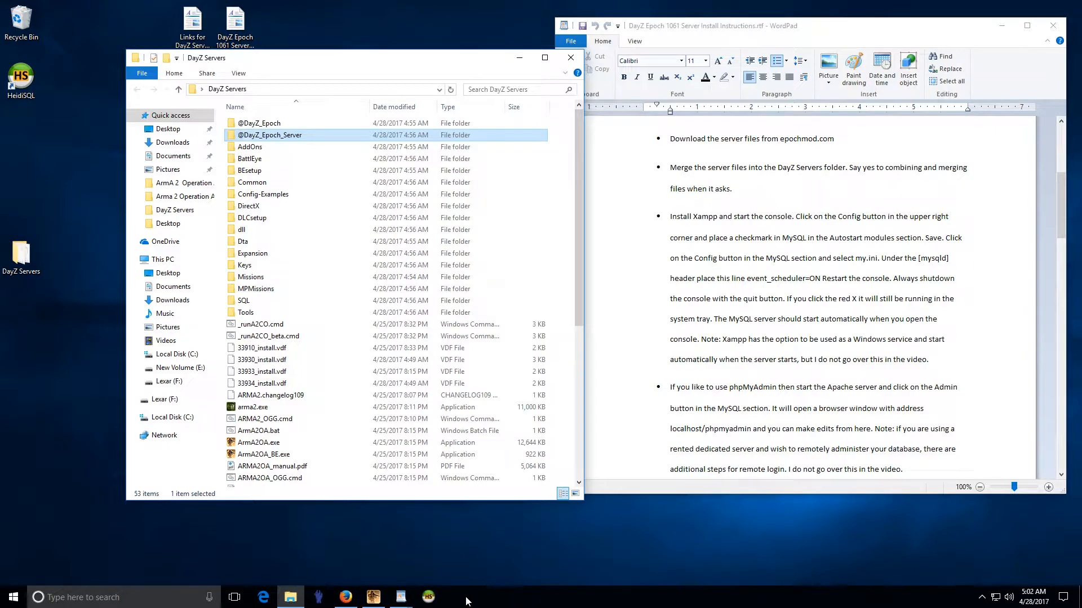
{"action": "right_click", "coordinate": [26, 80]}
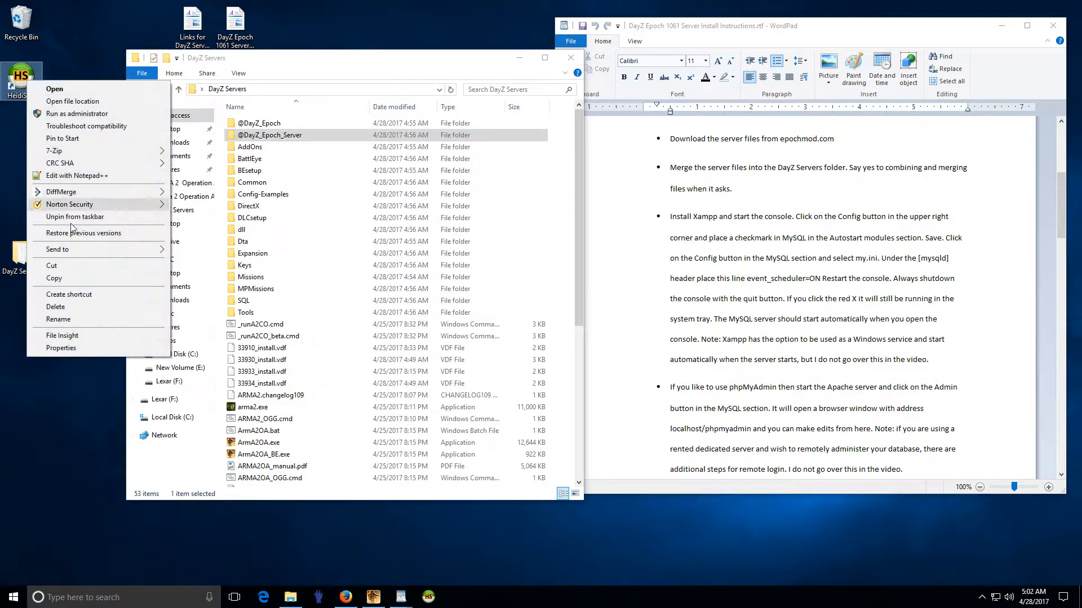
{"action": "left_click", "coordinate": [55, 306]}
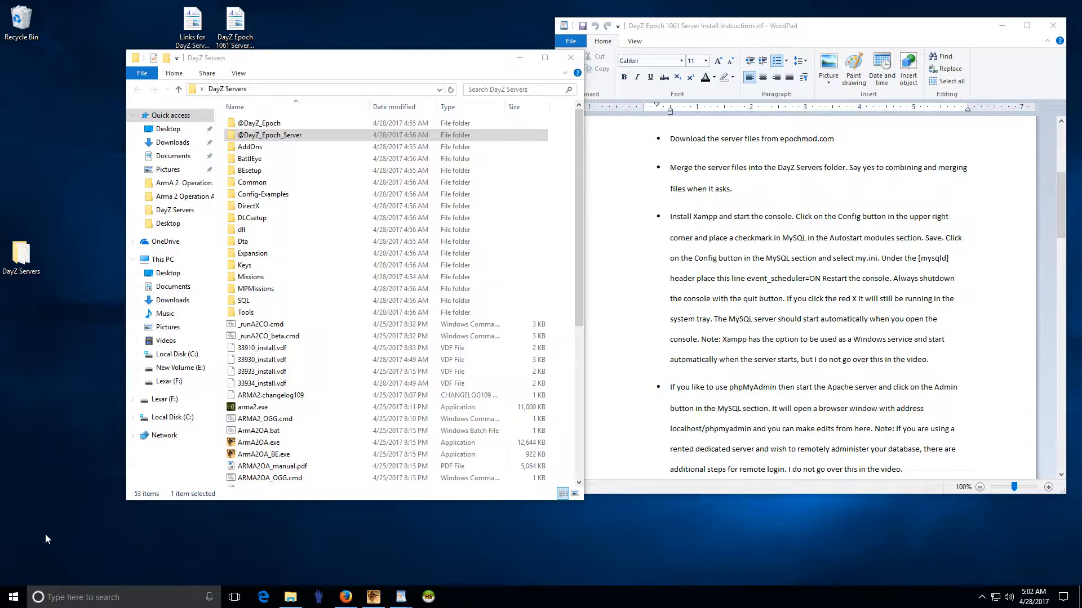
Step: Pin xampp-control.exe from C:\xampp to the taskbar and close both Explorer windows
{"action": "right_click", "coordinate": [12, 602]}
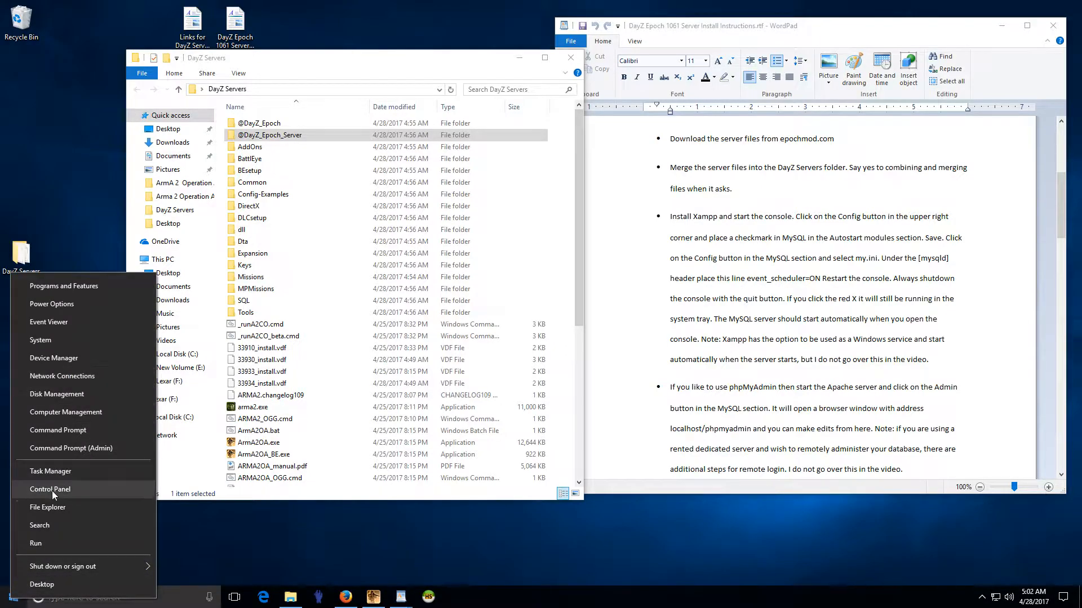
{"action": "left_click", "coordinate": [52, 509]}
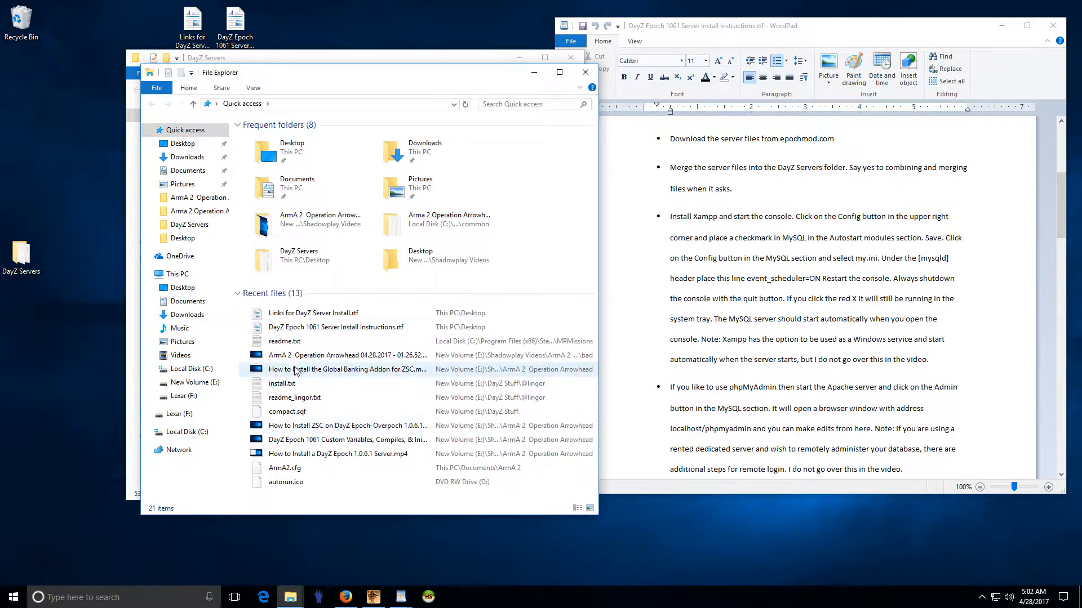
{"action": "left_click", "coordinate": [191, 370]}
{"action": "left_click", "coordinate": [269, 222]}
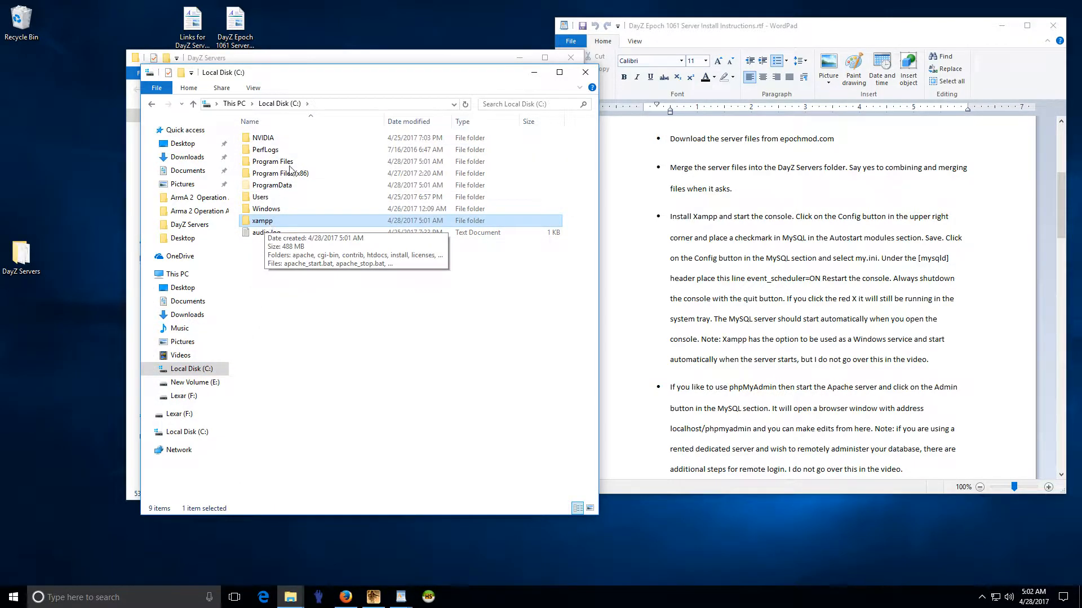
{"action": "double_click", "coordinate": [282, 220]}
{"action": "scroll", "coordinate": [321, 447], "scroll_direction": "down", "scroll_amount": 2}
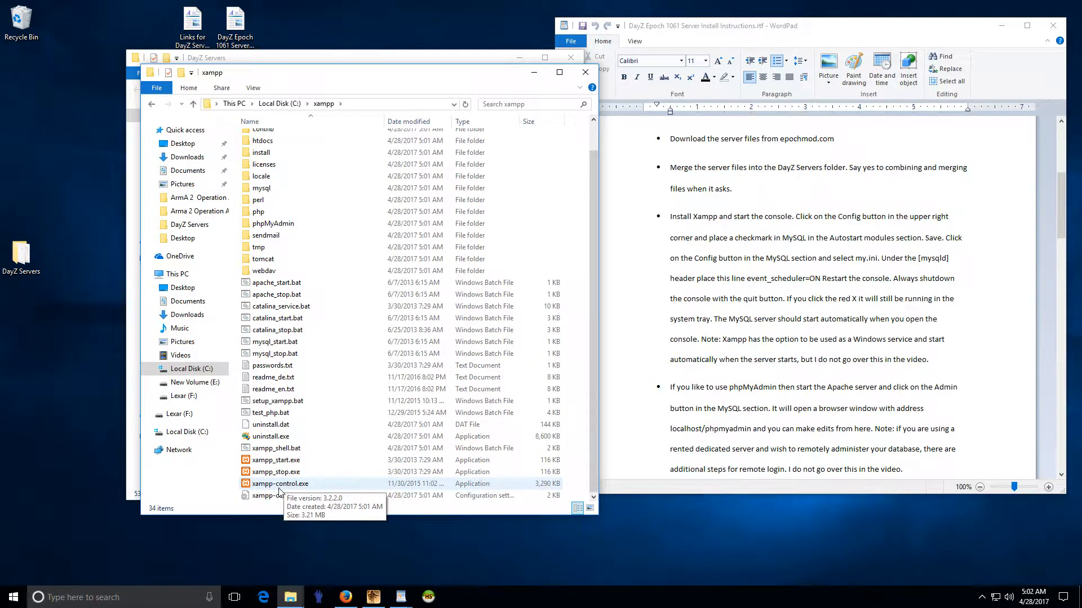
{"action": "left_click_drag", "start_coordinate": [273, 487], "coordinate": [481, 601]}
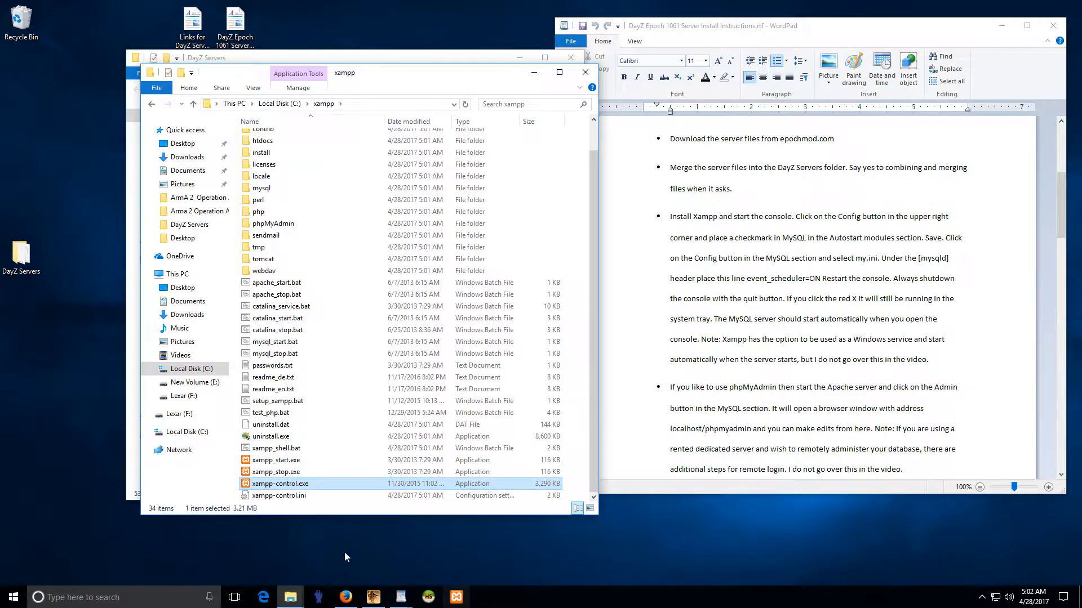
{"action": "left_click", "coordinate": [581, 72]}
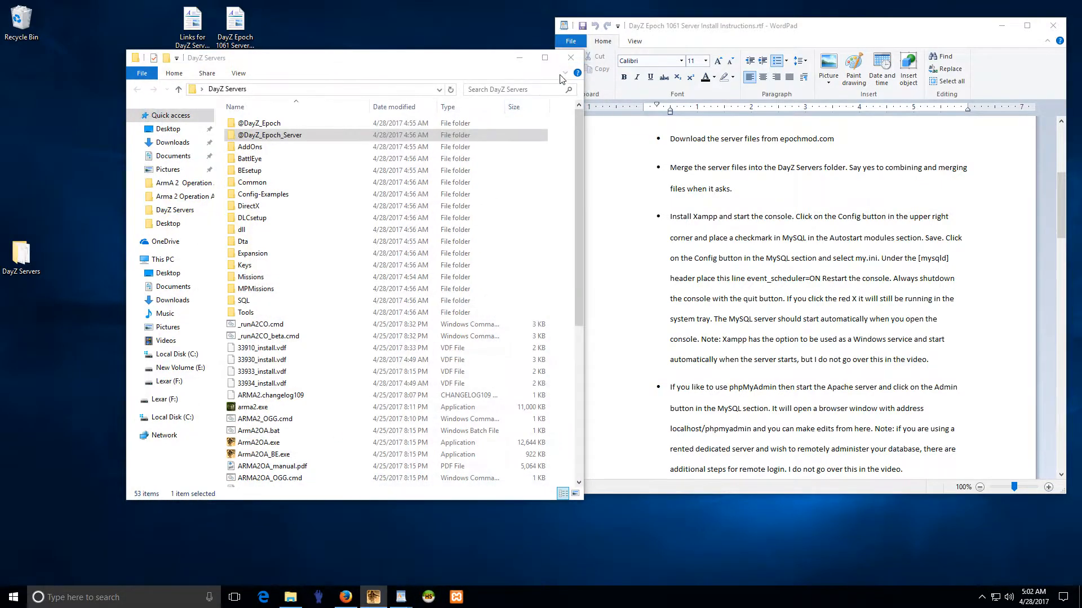
{"action": "left_click", "coordinate": [571, 58]}
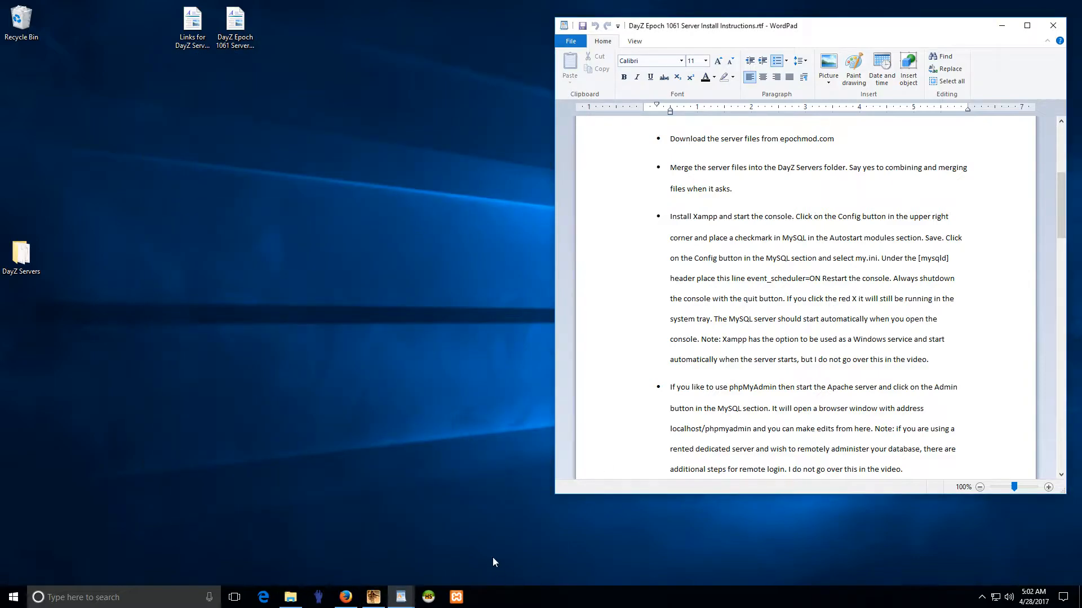
Step: Launch XAMPP in English, tick MySQL under Autostart of modules in Config, save, and close the panel
{"action": "left_click", "coordinate": [460, 602]}
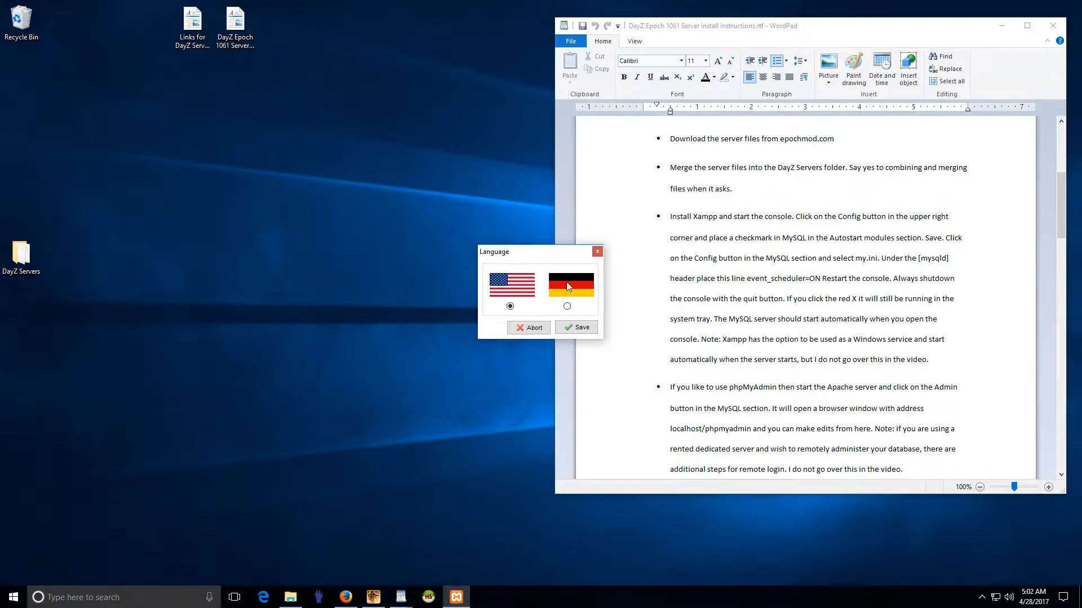
{"action": "left_click", "coordinate": [576, 328]}
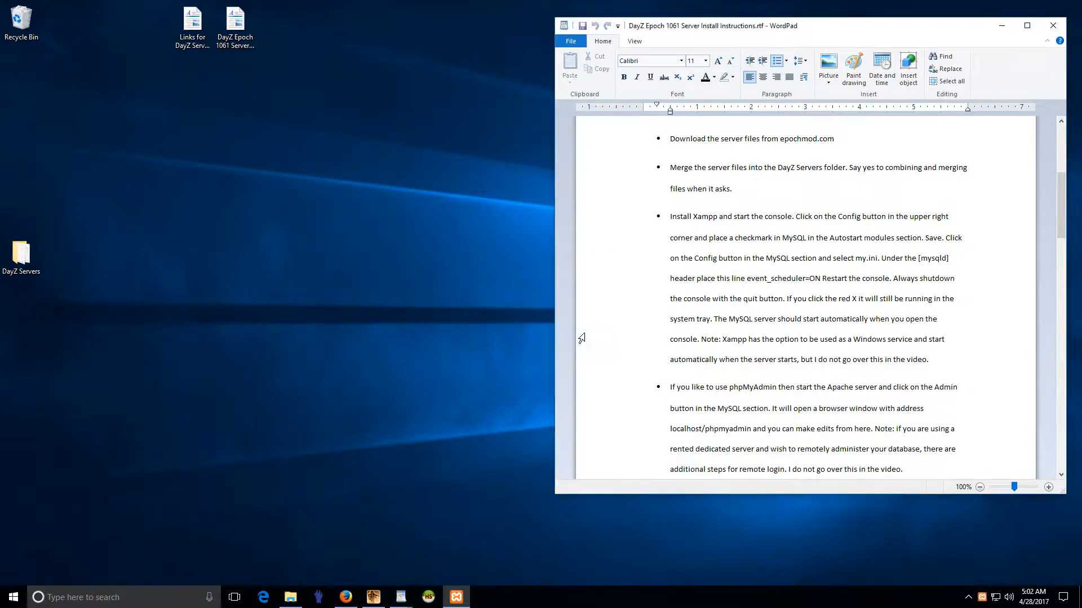
{"action": "left_click_drag", "start_coordinate": [222, 13], "coordinate": [344, 191]}
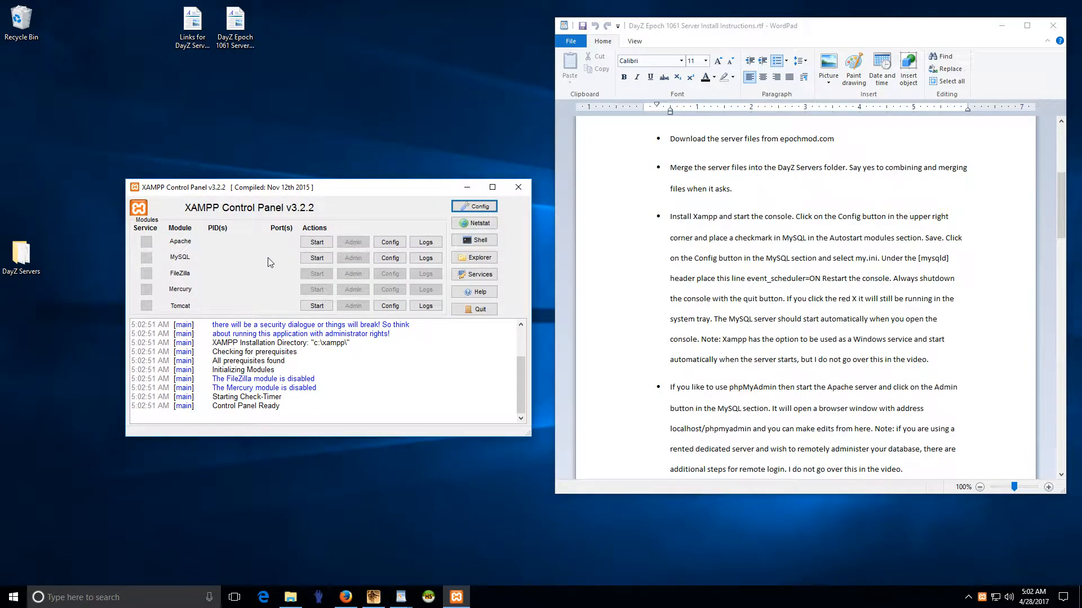
{"action": "left_click", "coordinate": [479, 207]}
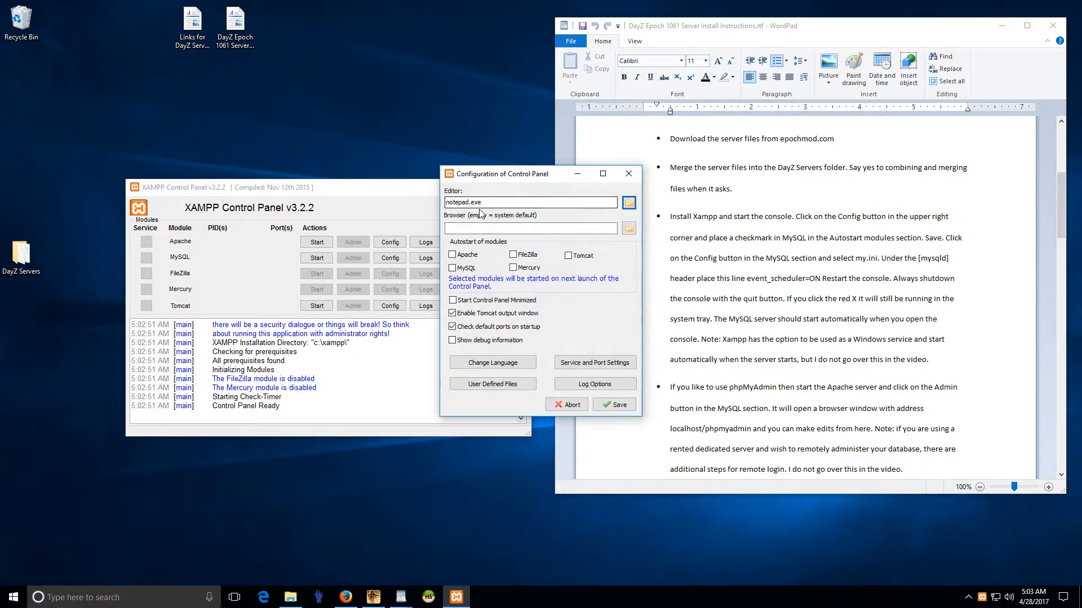
{"action": "left_click", "coordinate": [454, 269]}
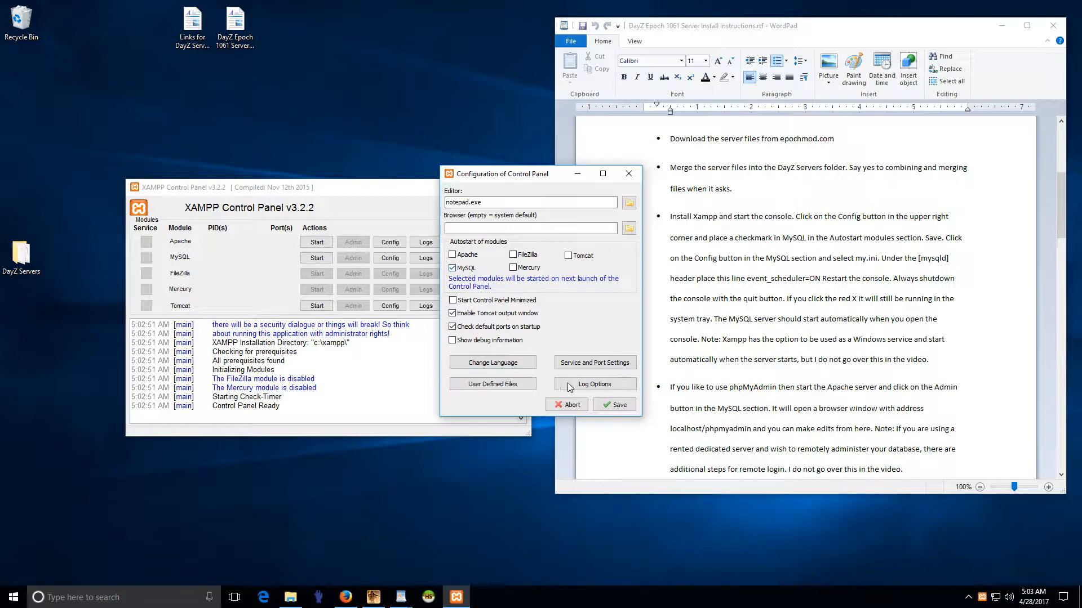
{"action": "left_click", "coordinate": [615, 405]}
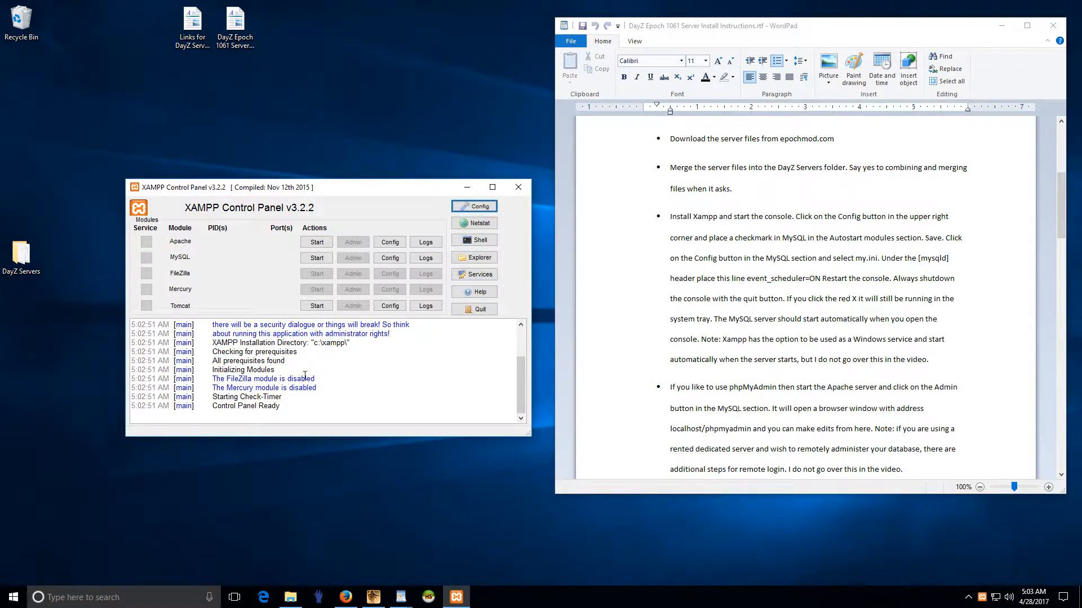
{"action": "left_click", "coordinate": [519, 188]}
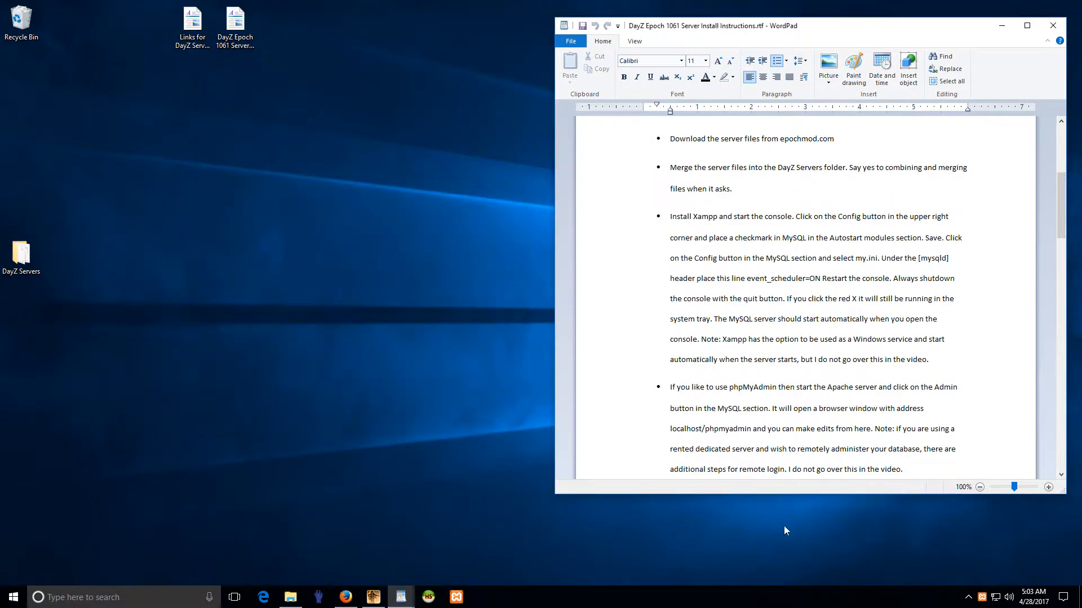
Step: Quit and relaunch XAMPP so MySQL autostarts on 3306, then start Apache on ports 80 and 443
{"action": "double_click", "coordinate": [983, 599]}
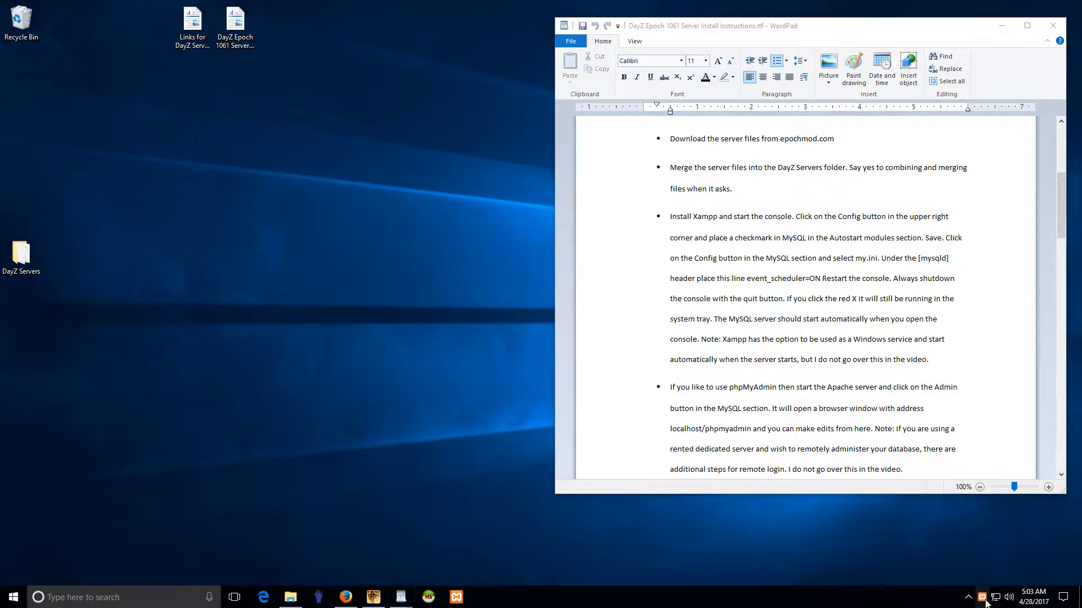
{"action": "left_click", "coordinate": [487, 317]}
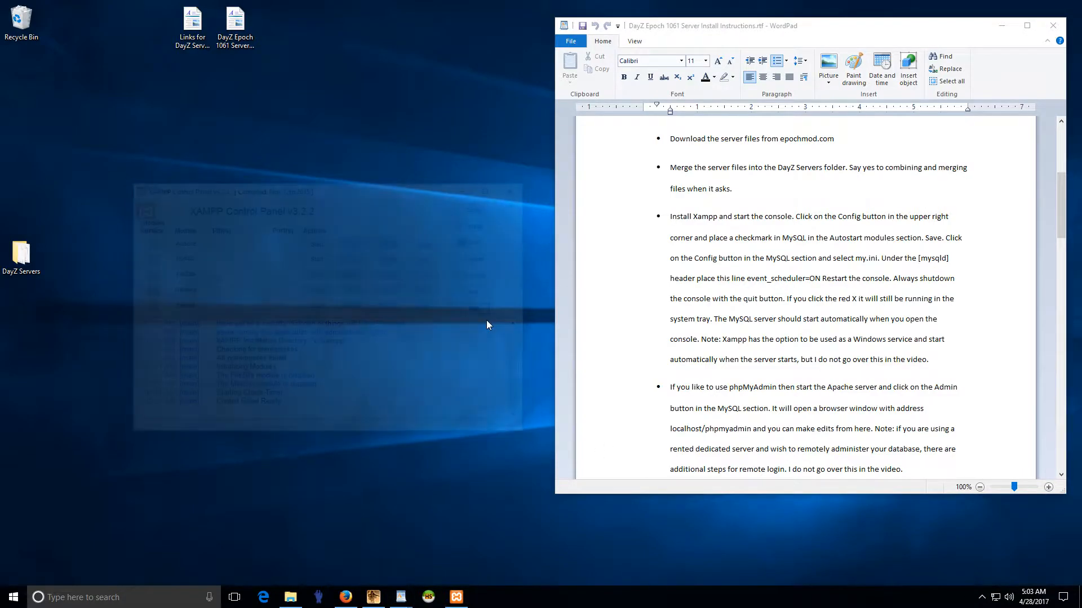
{"action": "left_click", "coordinate": [981, 598]}
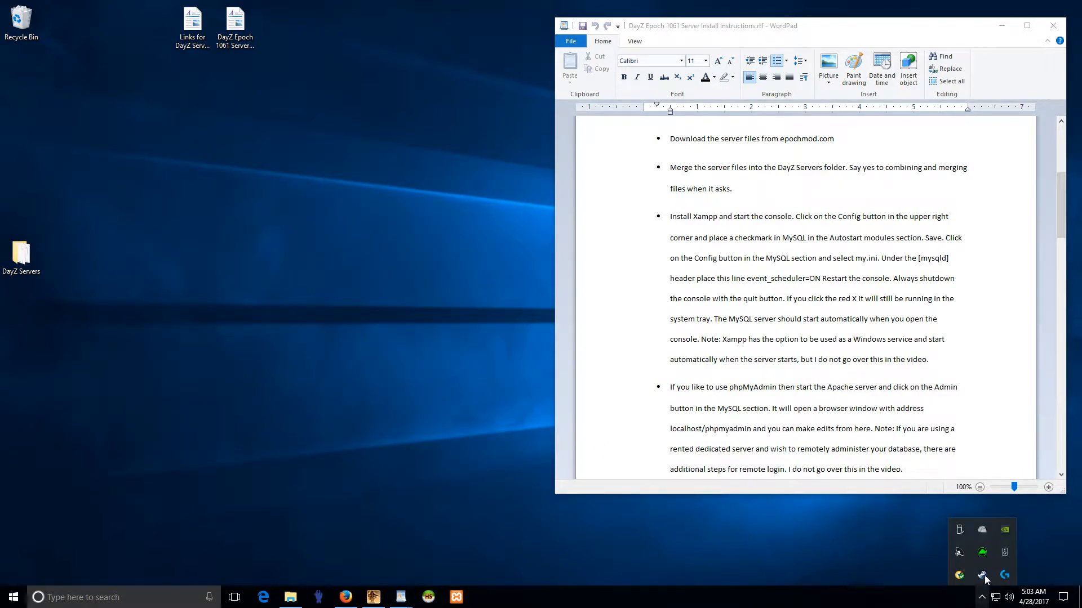
{"action": "left_click", "coordinate": [690, 557]}
{"action": "left_click", "coordinate": [455, 601]}
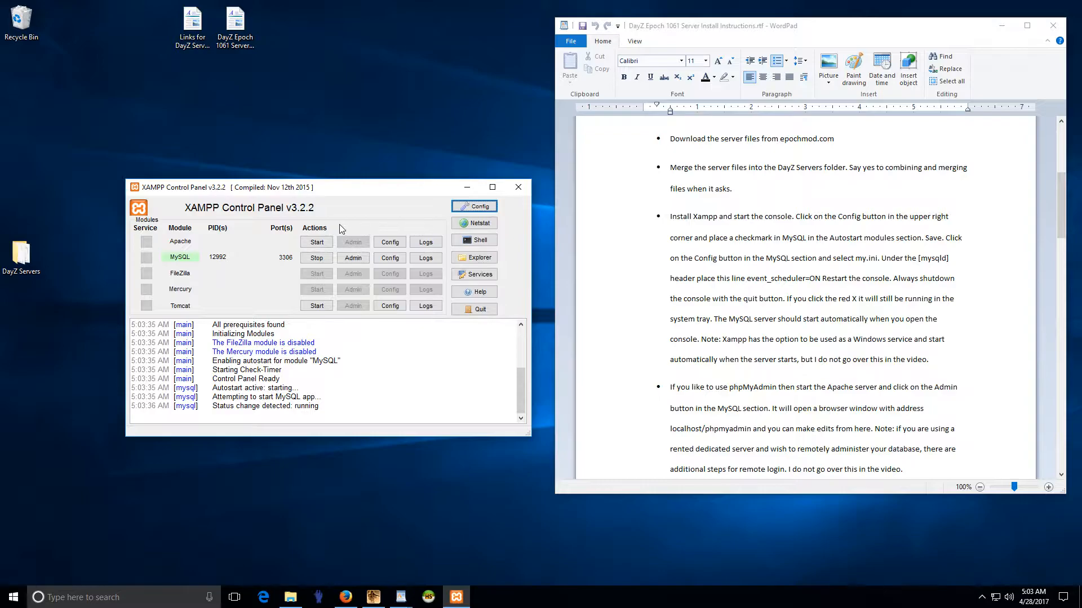
{"action": "left_click", "coordinate": [305, 243]}
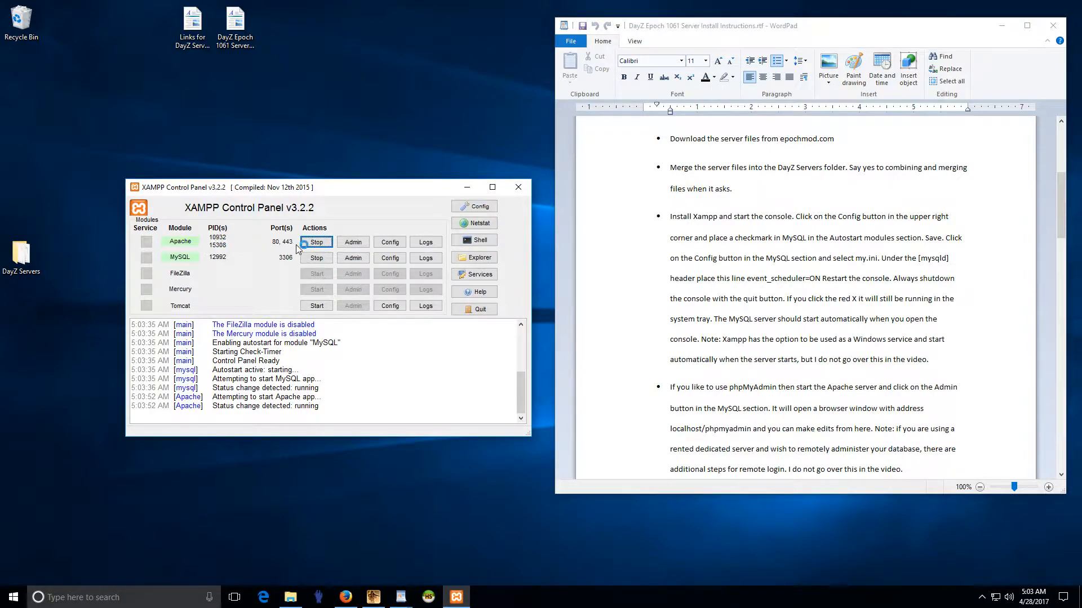
{"action": "left_click", "coordinate": [353, 258]}
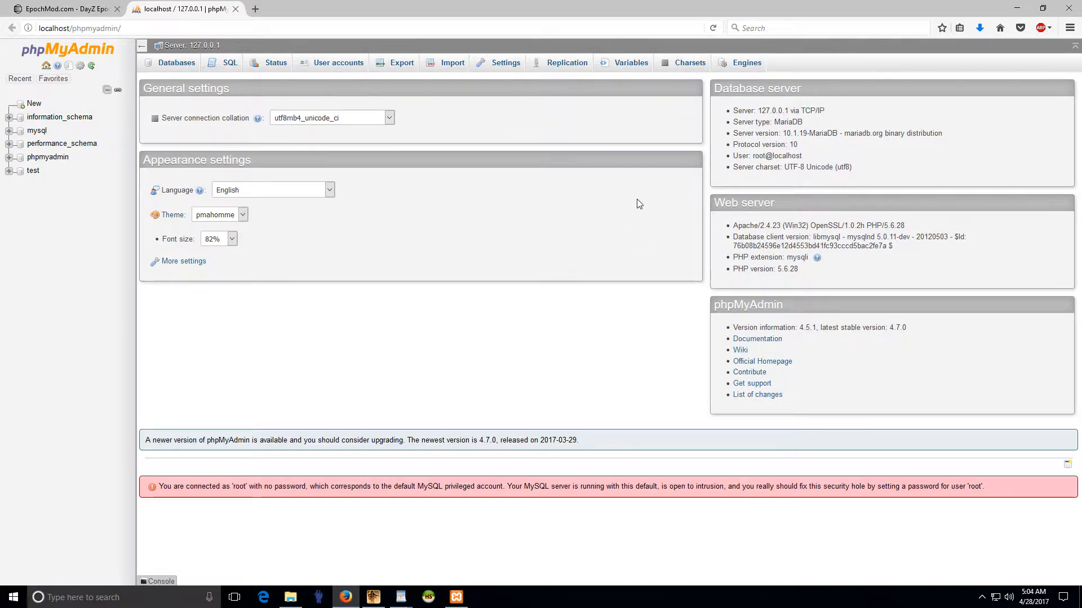
{"action": "left_click_drag", "start_coordinate": [753, 156], "coordinate": [801, 158]}
{"action": "left_click", "coordinate": [800, 155]}
{"action": "left_click_drag", "start_coordinate": [753, 156], "coordinate": [800, 156]}
{"action": "left_click", "coordinate": [798, 155]}
{"action": "left_click", "coordinate": [1068, 8]}
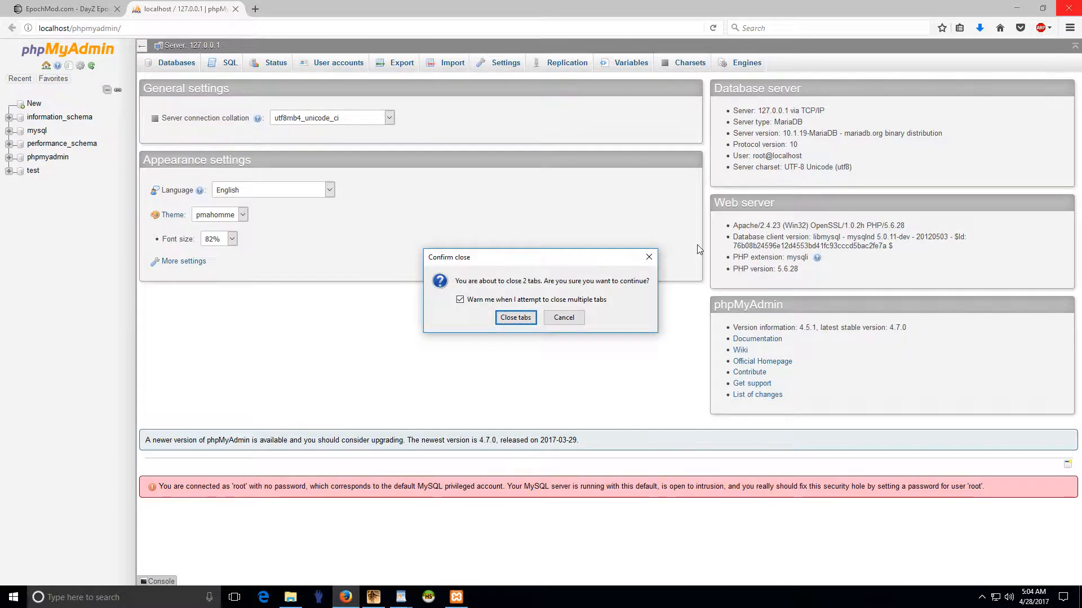
{"action": "left_click", "coordinate": [514, 319]}
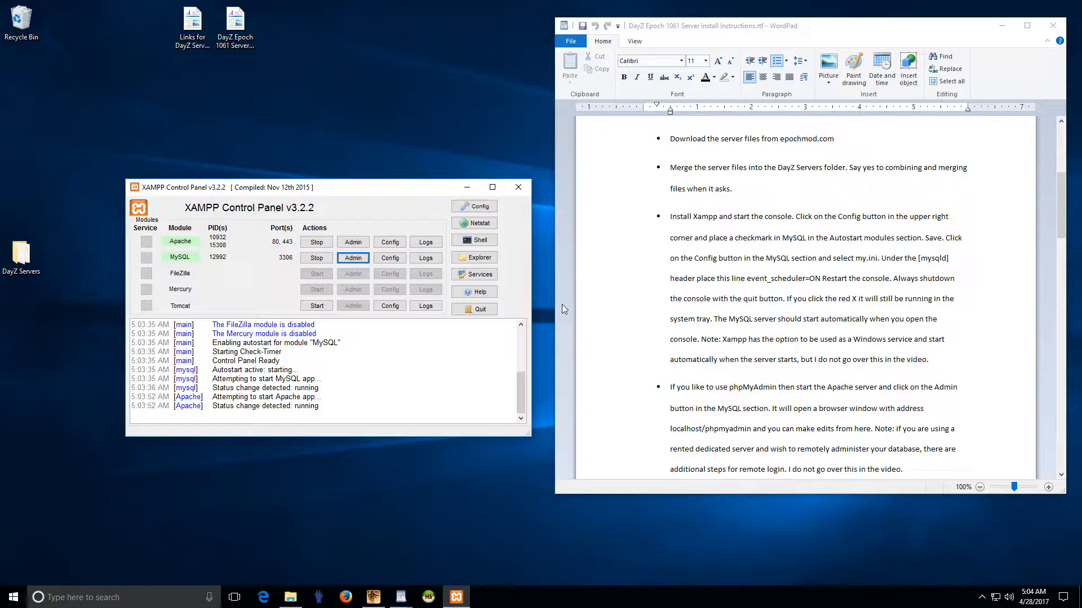
Step: Stop Apache, then look through the Windows Services list and close it
{"action": "left_click", "coordinate": [321, 243]}
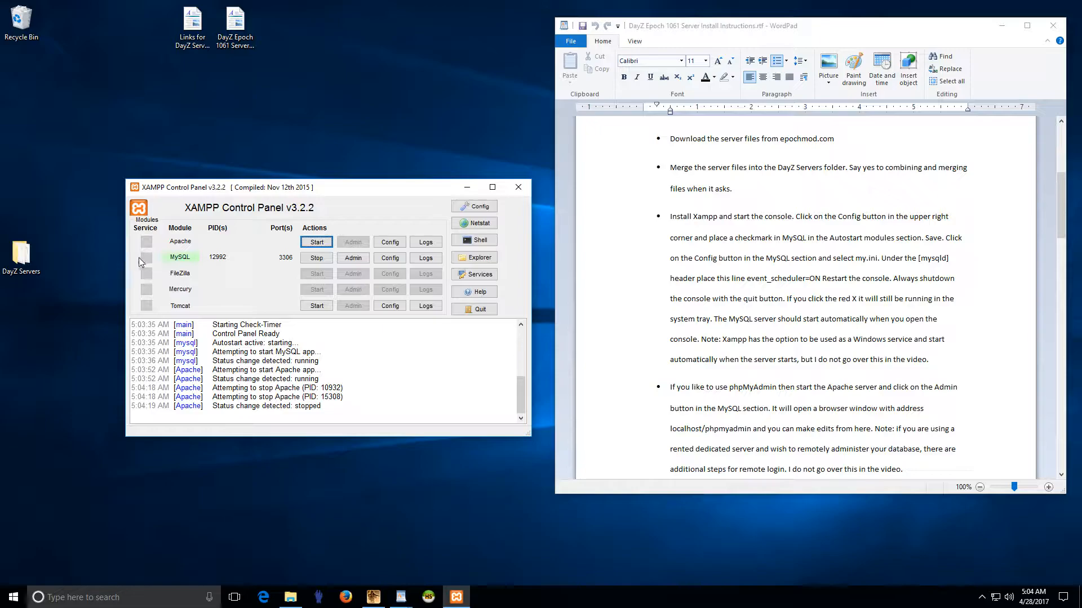
{"action": "left_click", "coordinate": [487, 278]}
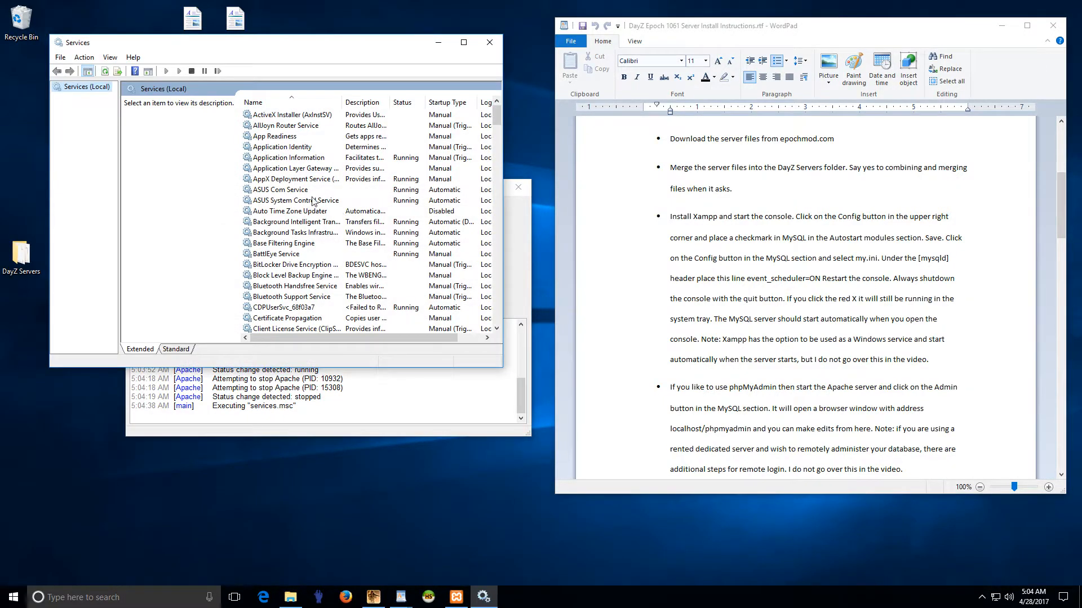
{"action": "left_click", "coordinate": [285, 201]}
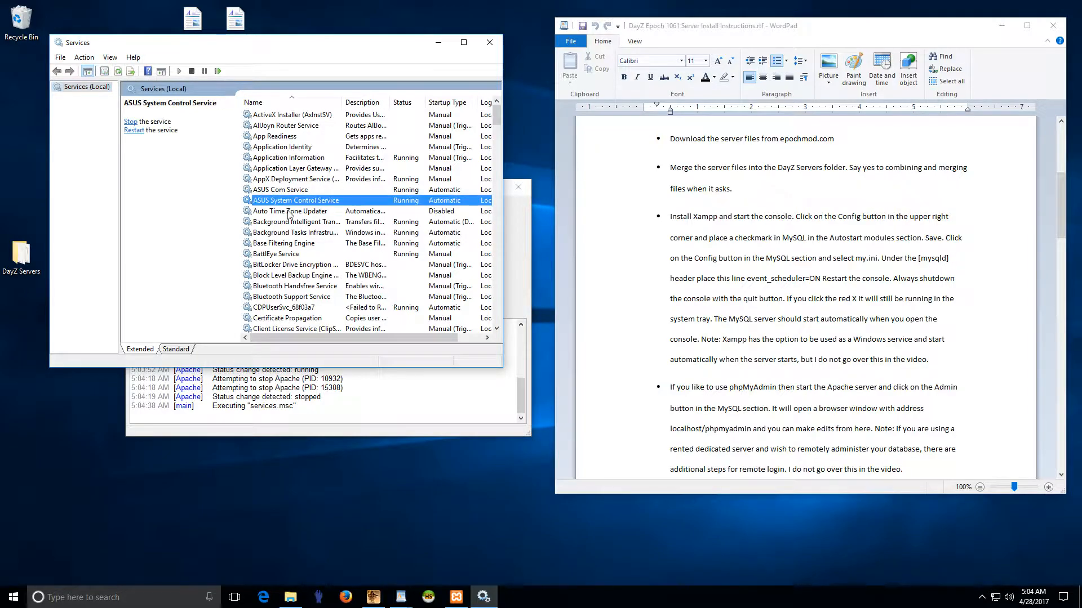
{"action": "scroll", "coordinate": [289, 214], "scroll_direction": "down", "scroll_amount": 3}
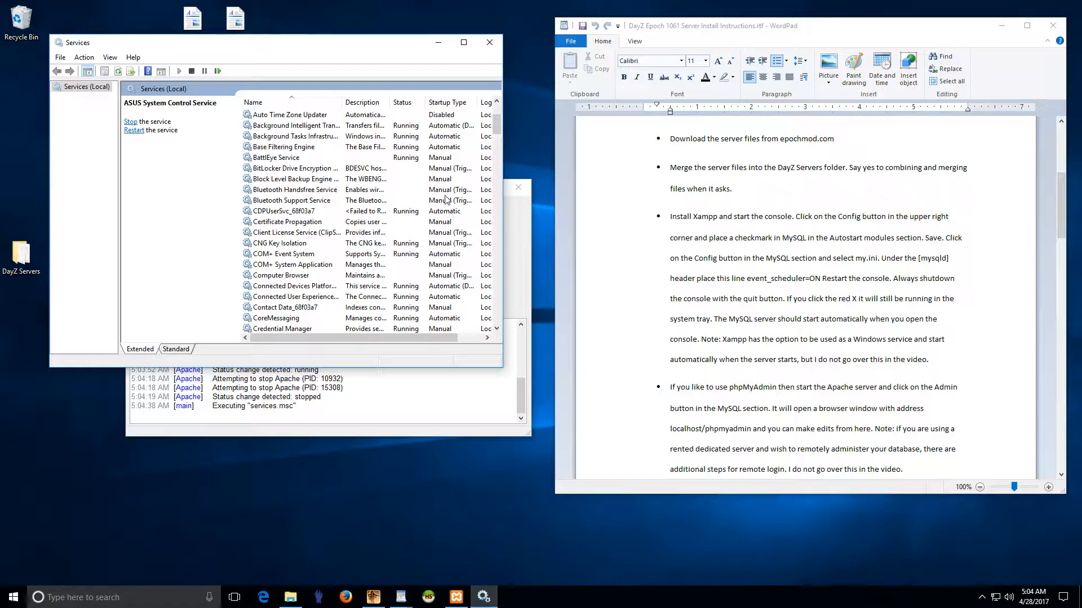
{"action": "left_click", "coordinate": [490, 42]}
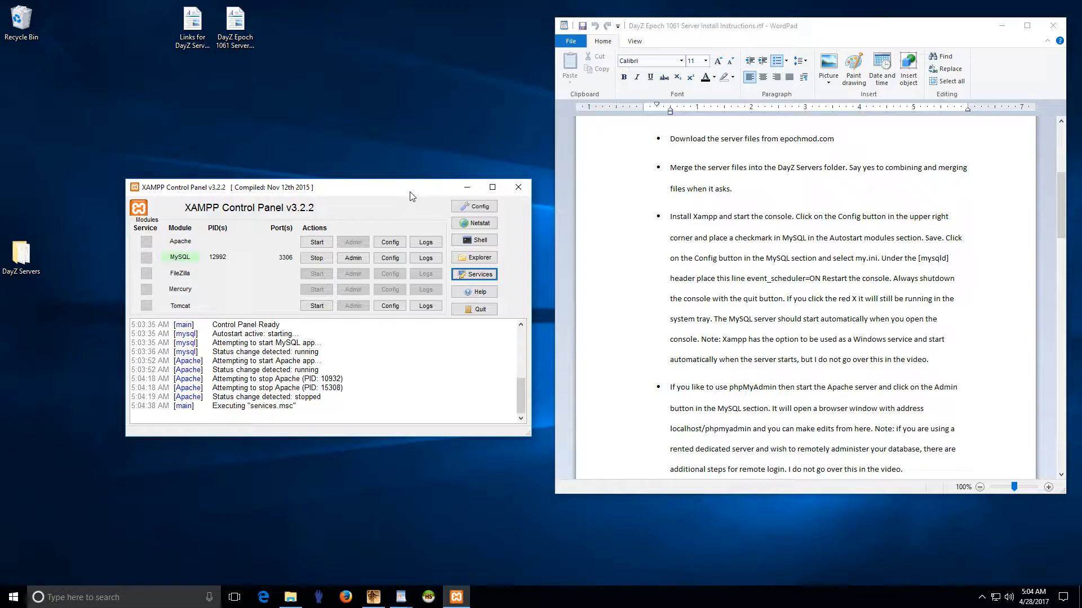
Step: Add event_scheduler = ON under [mysqld] in MySQL's my.ini and save the file
{"action": "left_click", "coordinate": [390, 260]}
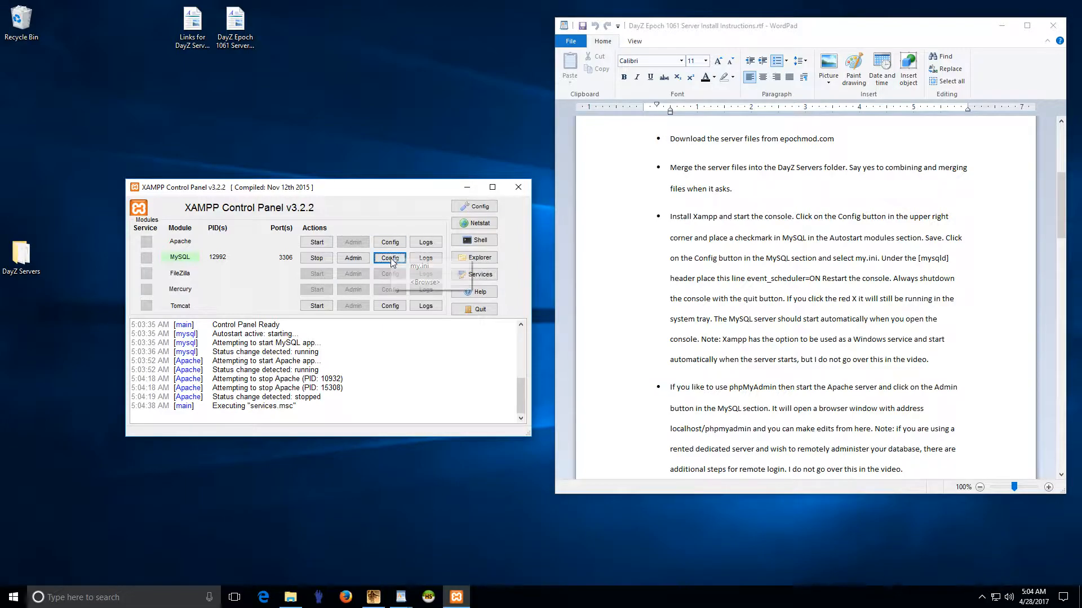
{"action": "left_click", "coordinate": [425, 267]}
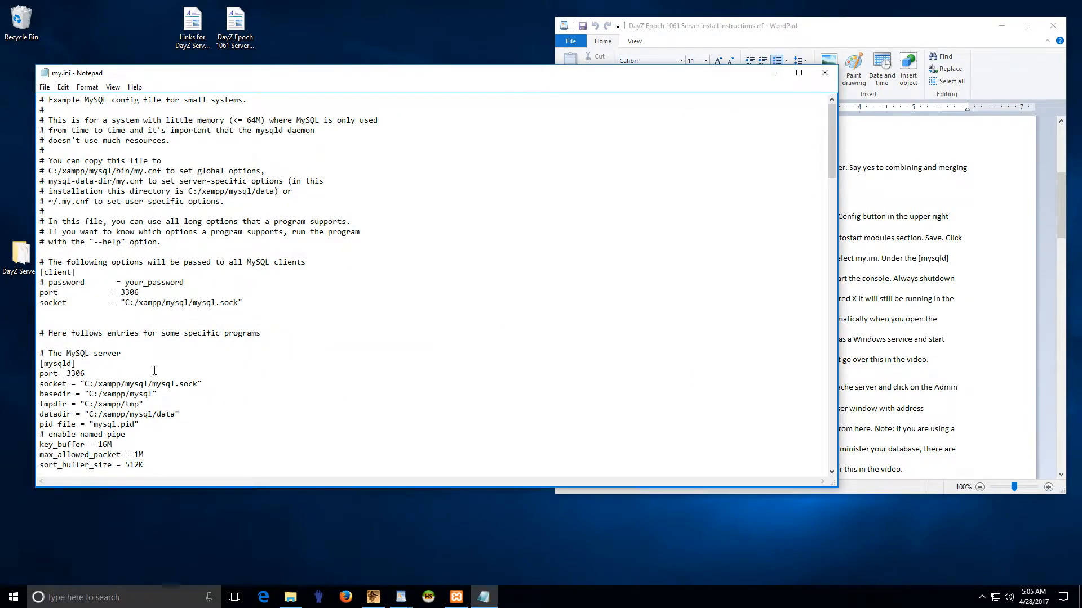
{"action": "key", "text": "Return"}
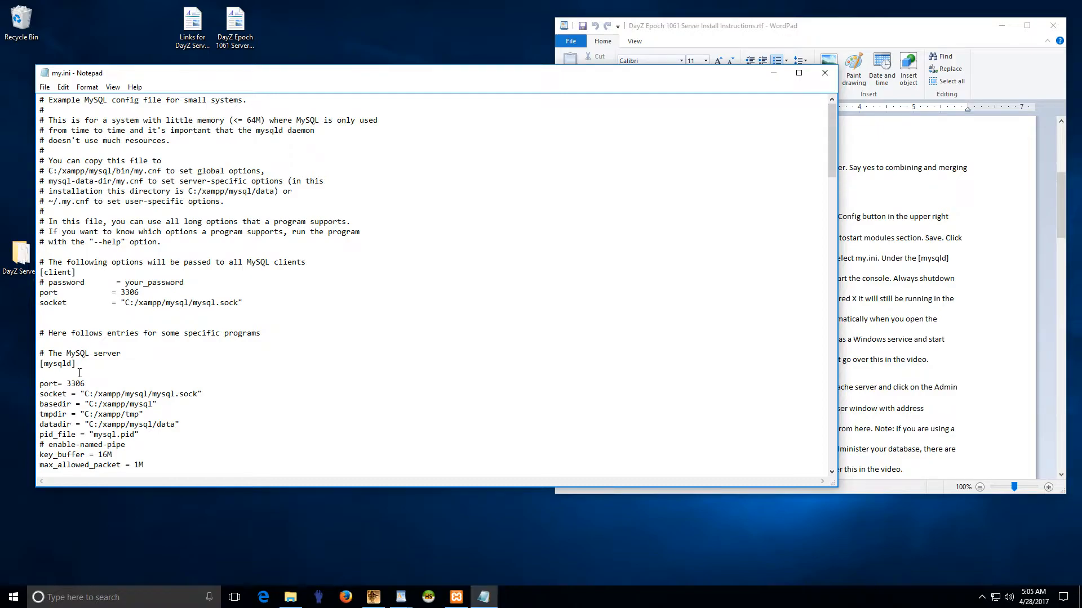
{"action": "type", "text": "event_scheduler = ON"}
{"action": "left_click", "coordinate": [44, 86]}
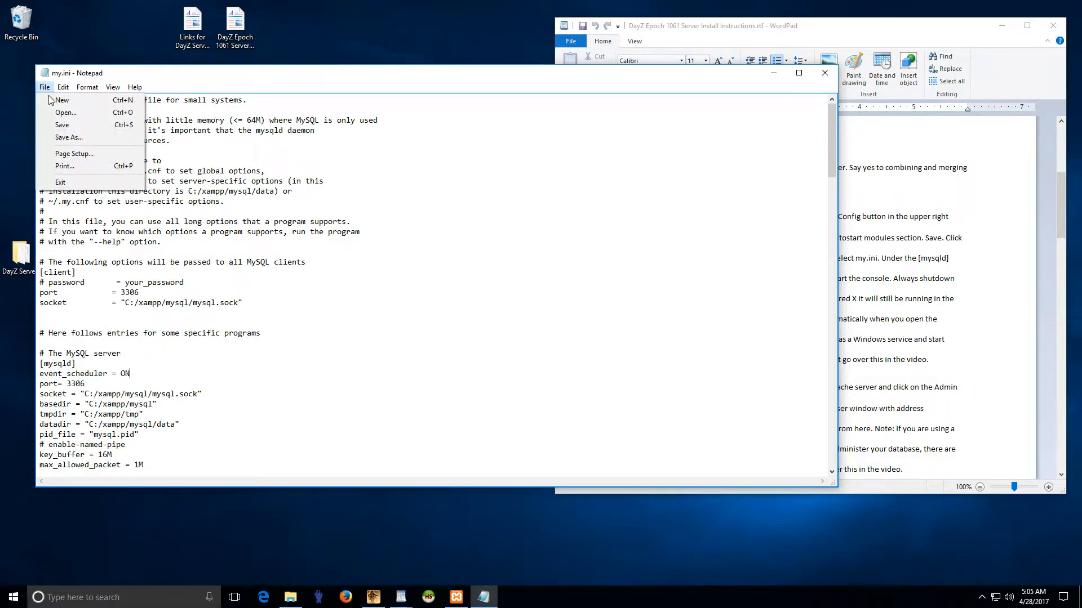
{"action": "left_click", "coordinate": [59, 123]}
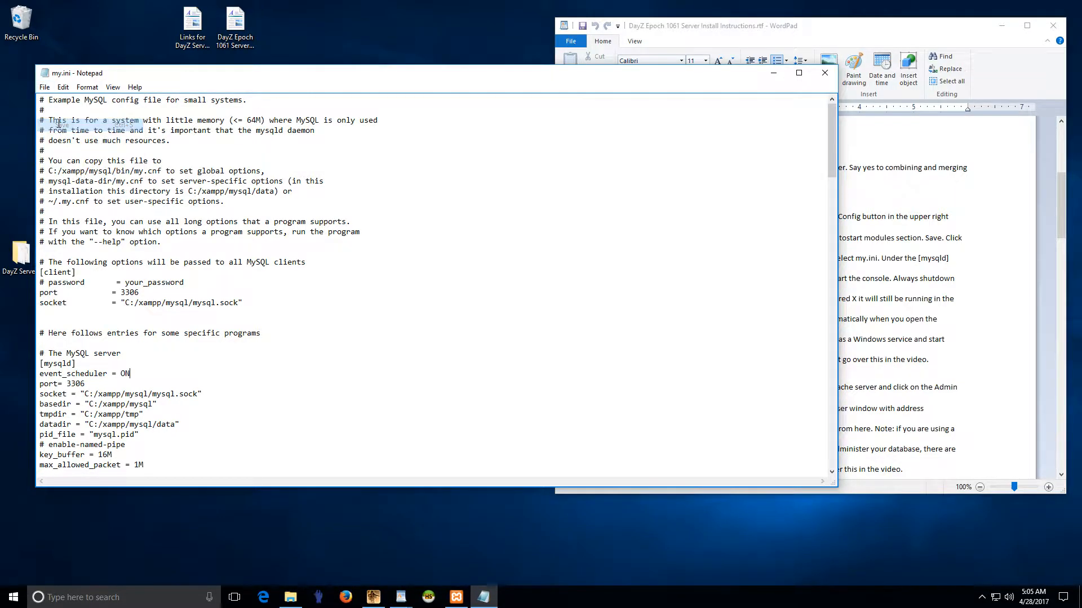
Step: Check the new event_scheduler line, close my.ini, and stop MySQL in XAMPP
{"action": "left_click_drag", "start_coordinate": [130, 375], "coordinate": [40, 373]}
{"action": "left_click", "coordinate": [95, 373]}
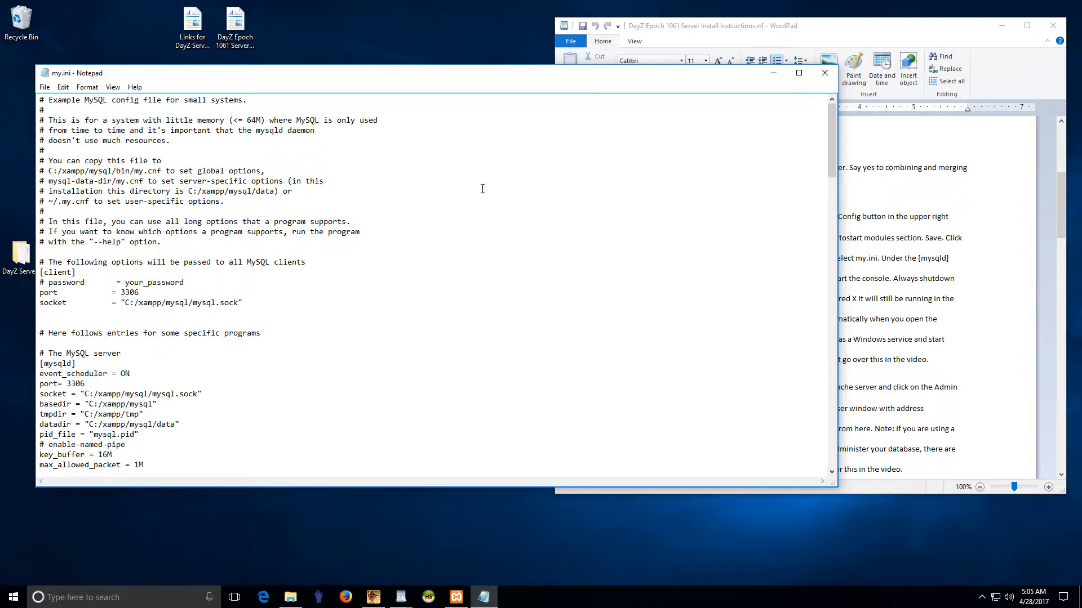
{"action": "left_click", "coordinate": [825, 73]}
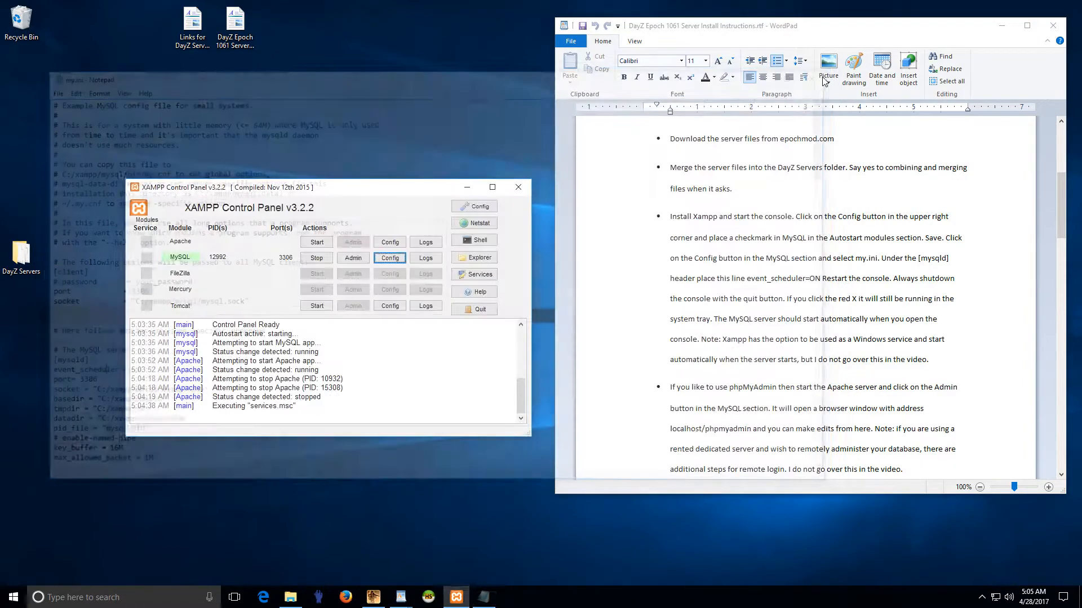
{"action": "left_click", "coordinate": [317, 259]}
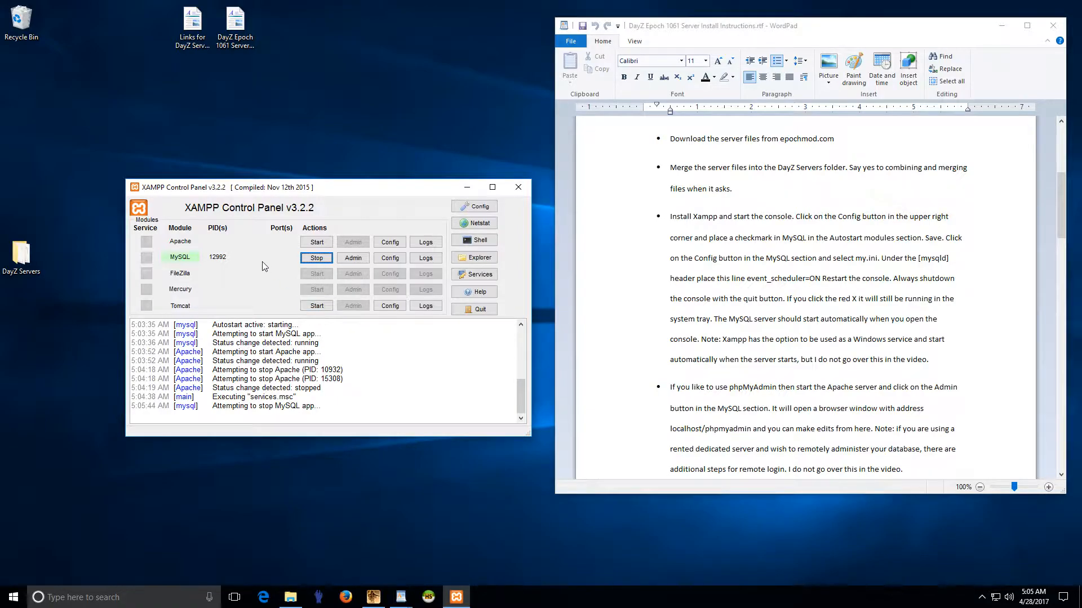
Step: Start MySQL again and confirm in the log that it runs on port 3306
{"action": "left_click", "coordinate": [317, 258]}
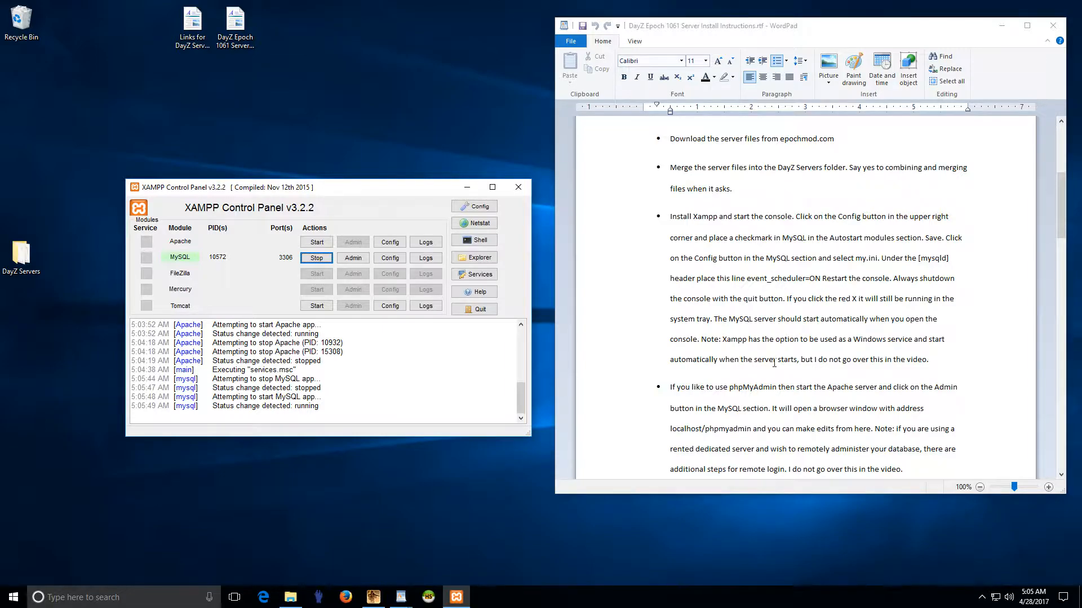
{"action": "scroll", "coordinate": [775, 363], "scroll_direction": "down", "scroll_amount": 5}
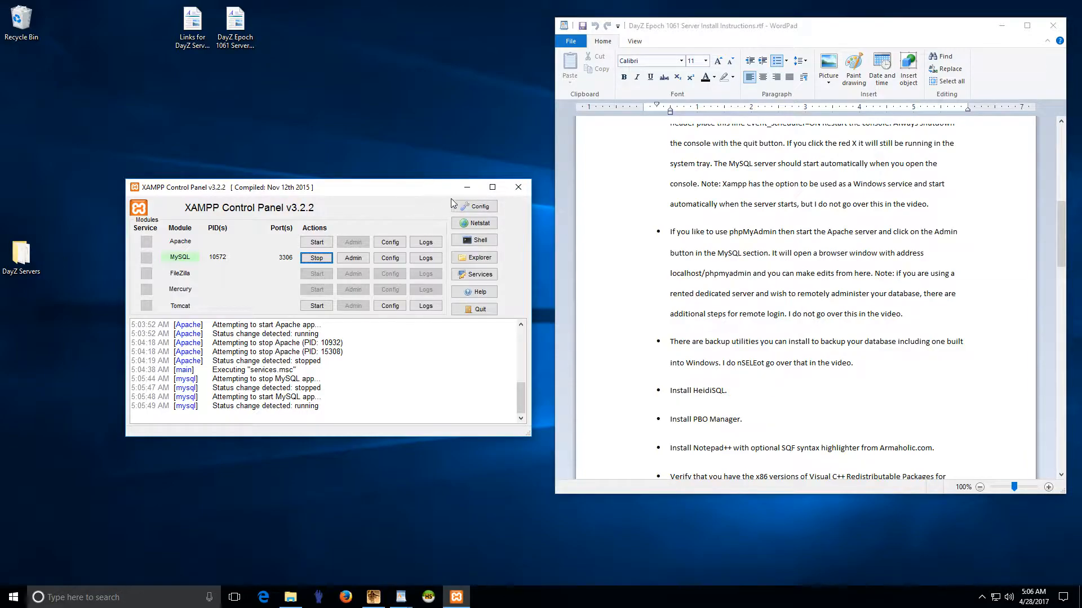
Step: Open DayZ Servers\Tools\Backup_DB_sample.bat in Notepad++, review its mysqldump line, then close Notepad++
{"action": "double_click", "coordinate": [32, 251]}
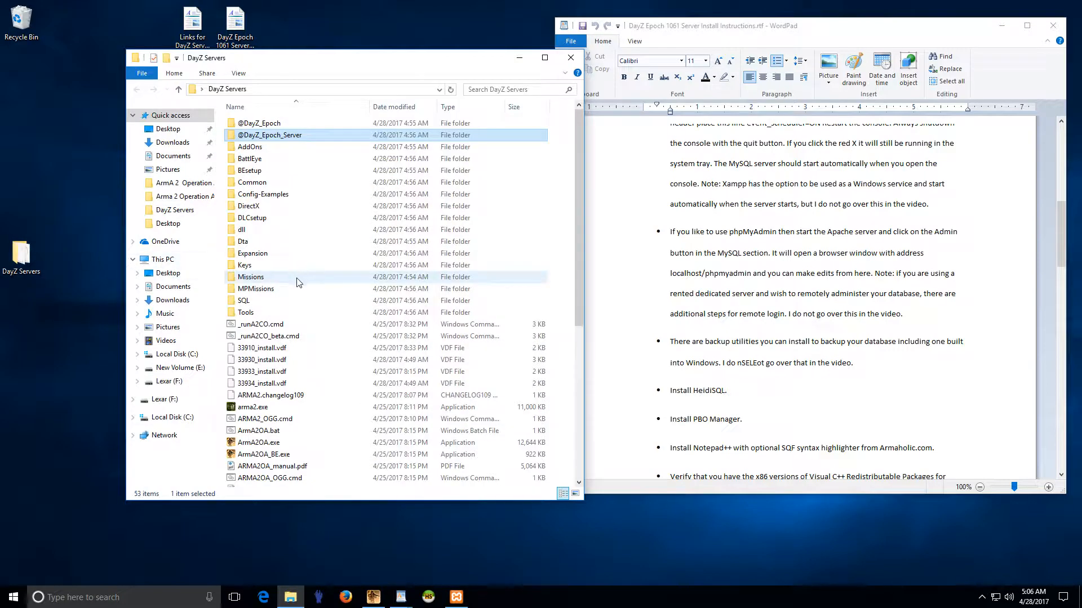
{"action": "double_click", "coordinate": [246, 314]}
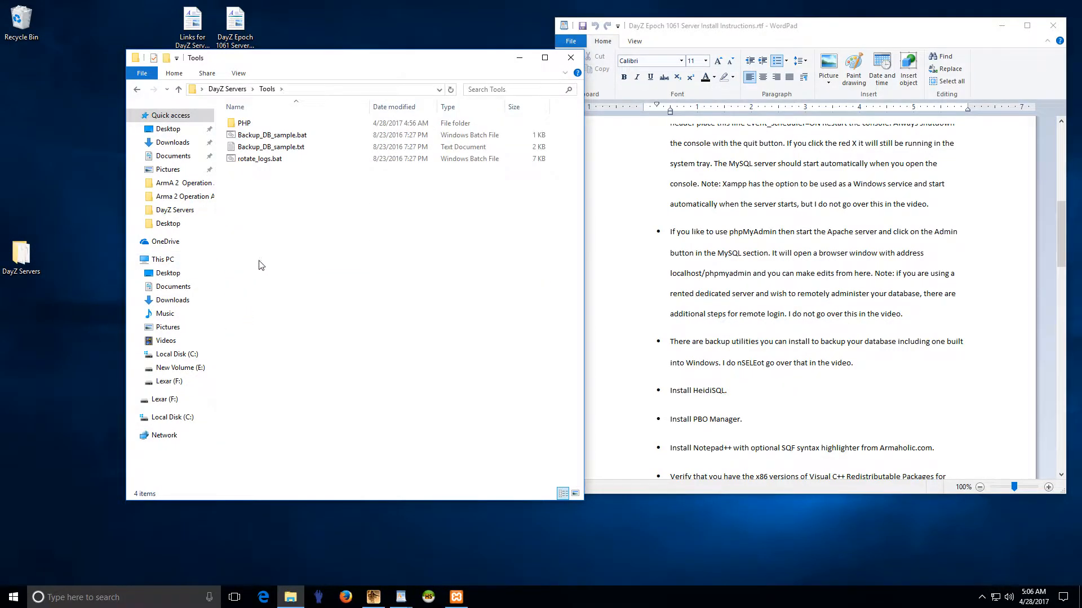
{"action": "left_click", "coordinate": [263, 140]}
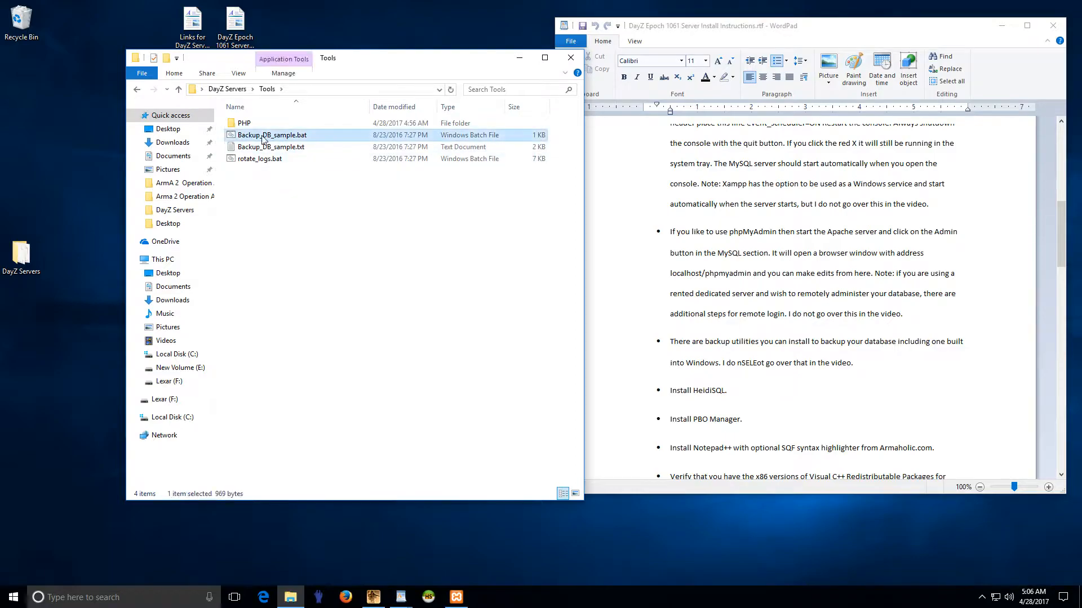
{"action": "right_click", "coordinate": [284, 139]}
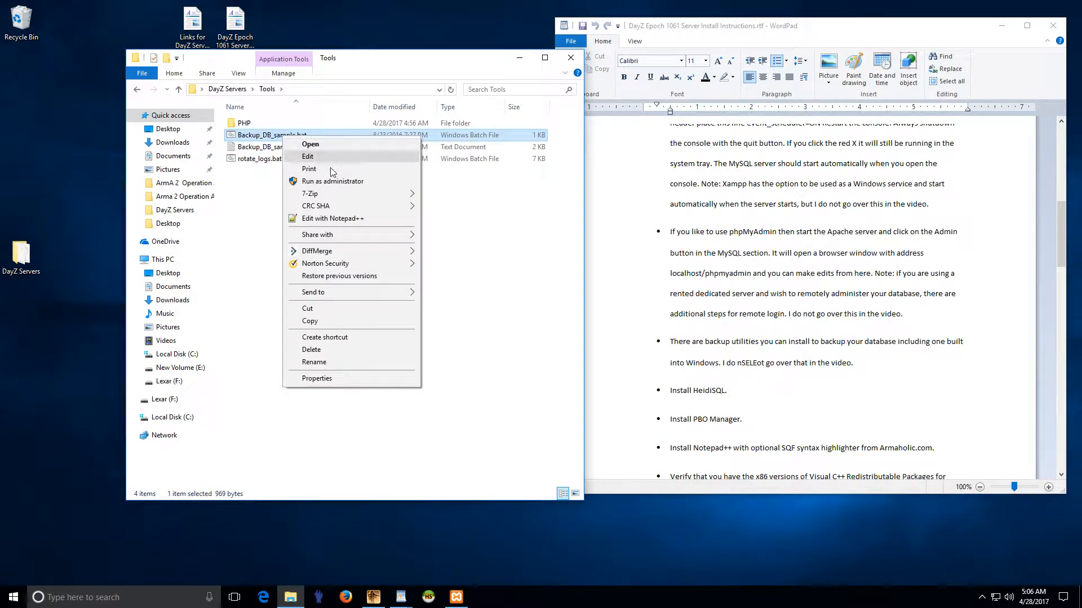
{"action": "left_click", "coordinate": [343, 218]}
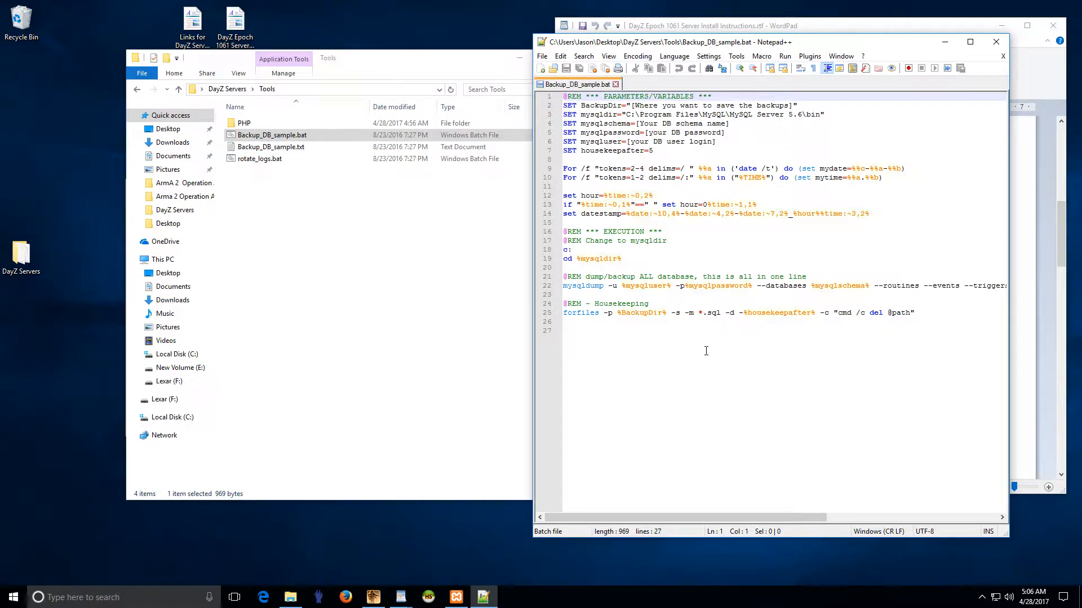
{"action": "left_click_drag", "start_coordinate": [604, 287], "coordinate": [564, 287]}
{"action": "left_click", "coordinate": [595, 289]}
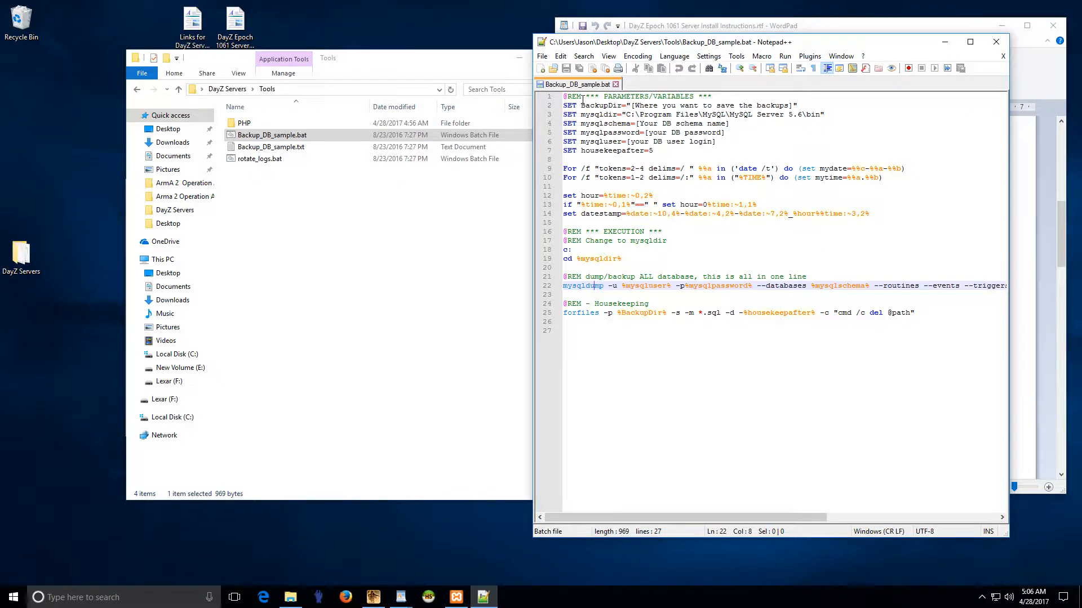
{"action": "left_click", "coordinate": [616, 84]}
{"action": "left_click", "coordinate": [995, 42]}
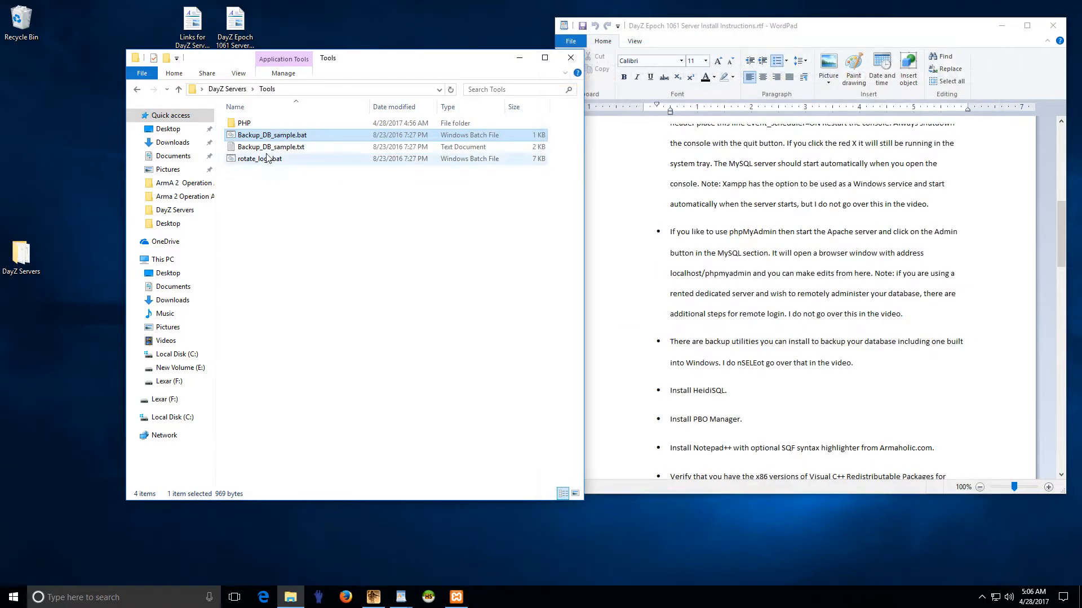
{"action": "double_click", "coordinate": [243, 124]}
{"action": "double_click", "coordinate": [251, 124]}
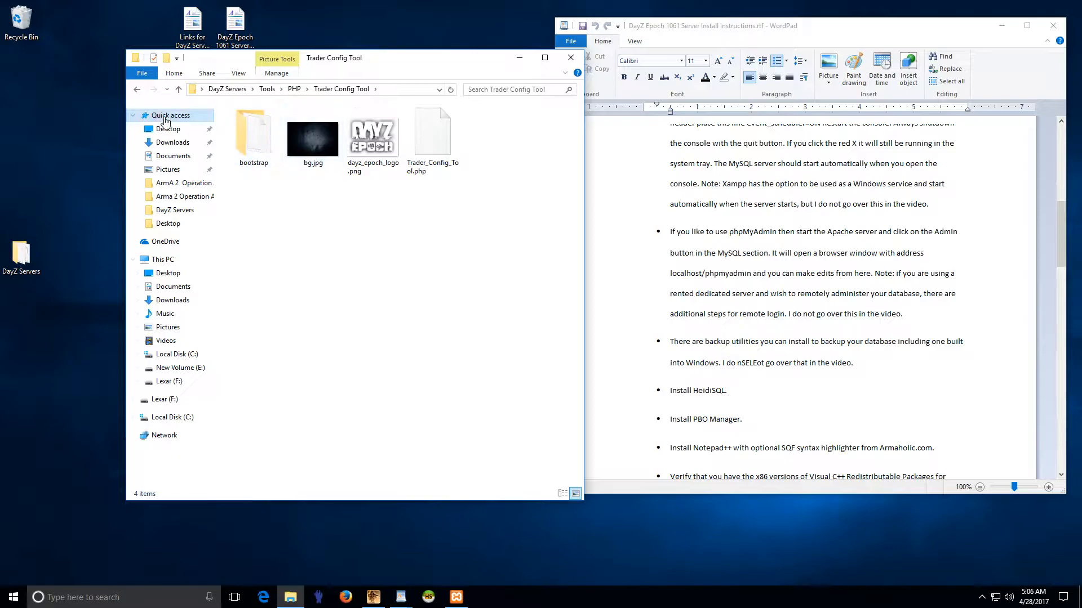
{"action": "left_click", "coordinate": [136, 89]}
{"action": "left_click", "coordinate": [137, 89]}
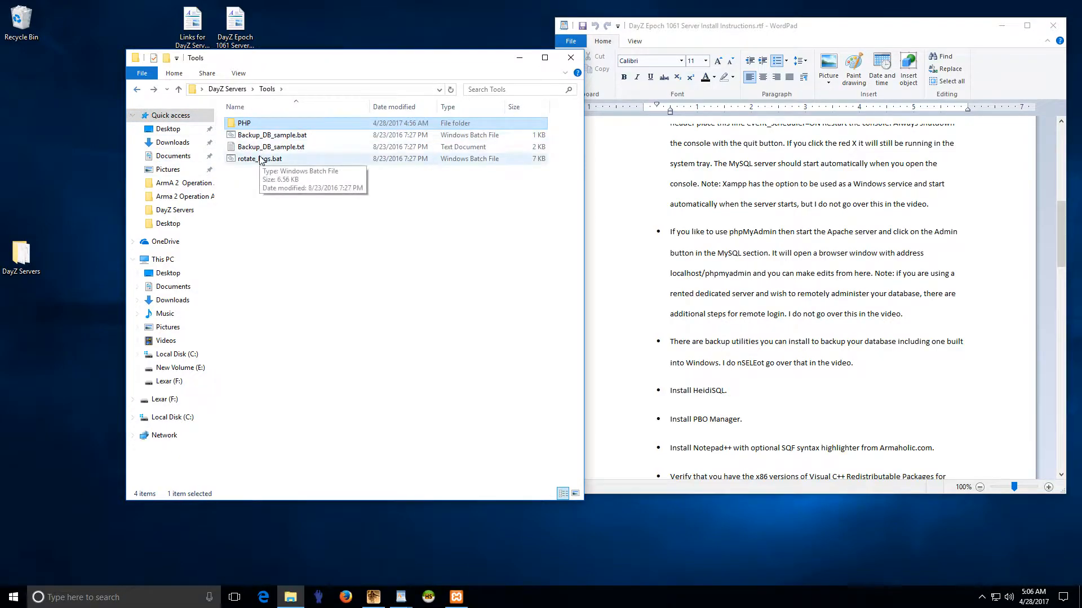
{"action": "right_click", "coordinate": [269, 164]}
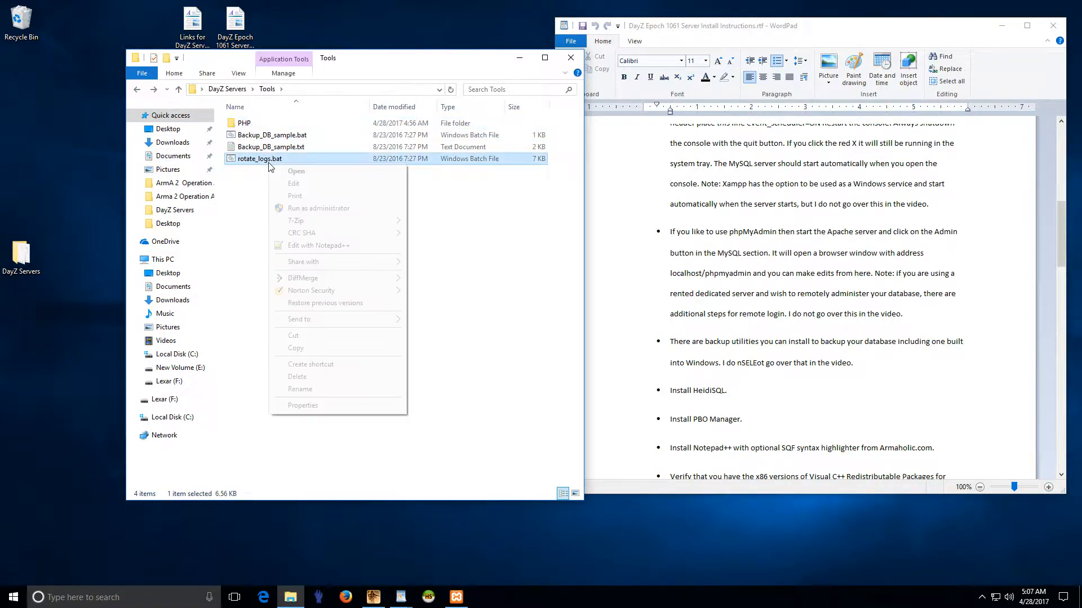
{"action": "left_click", "coordinate": [320, 246]}
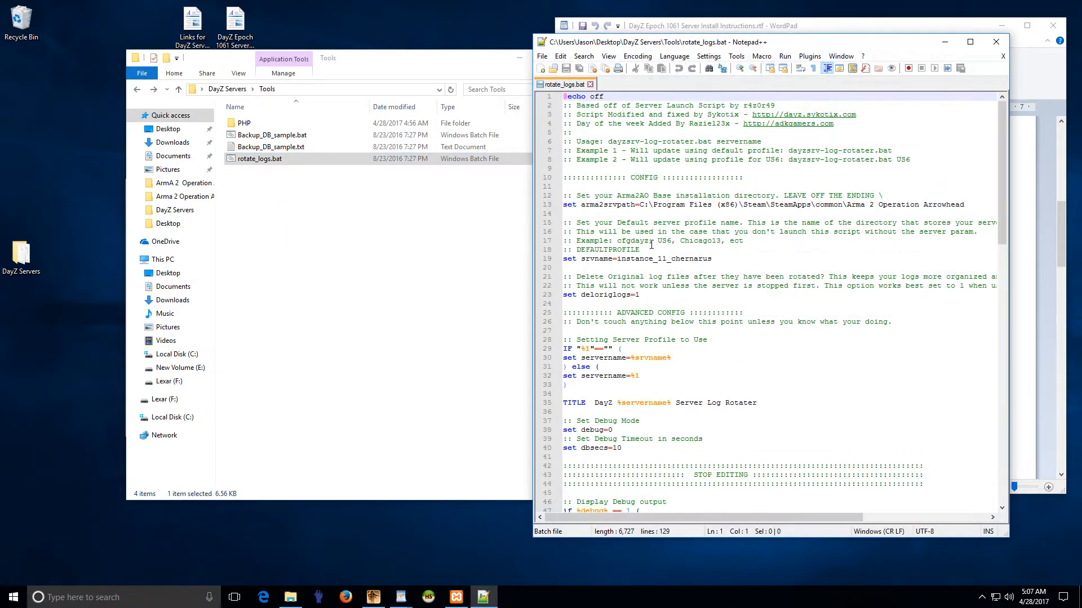
{"action": "scroll", "coordinate": [673, 268], "scroll_direction": "down", "scroll_amount": 2}
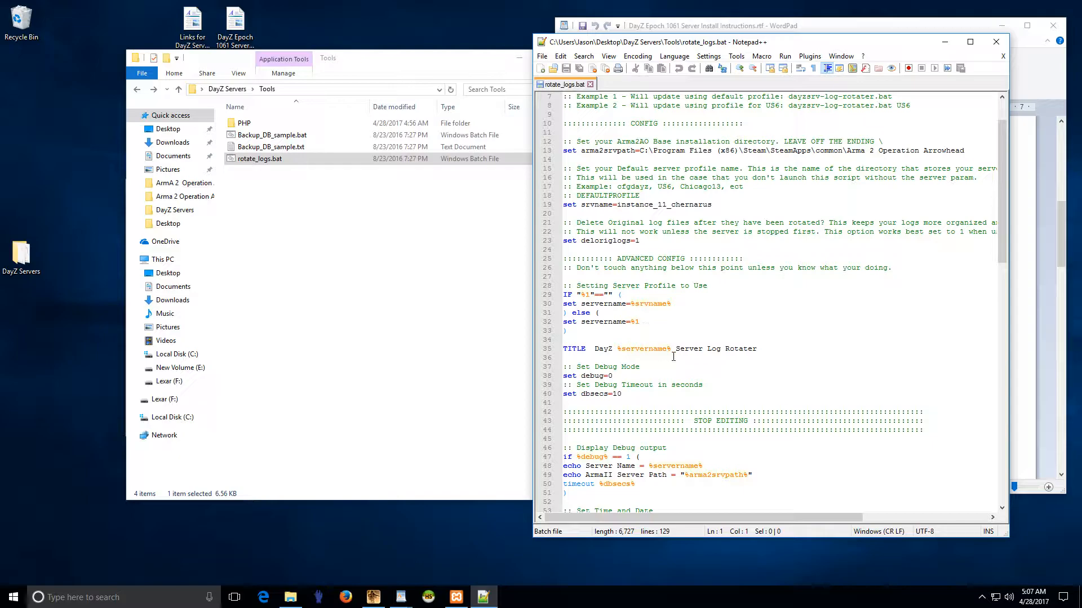
{"action": "left_click_drag", "start_coordinate": [677, 349], "coordinate": [736, 354]}
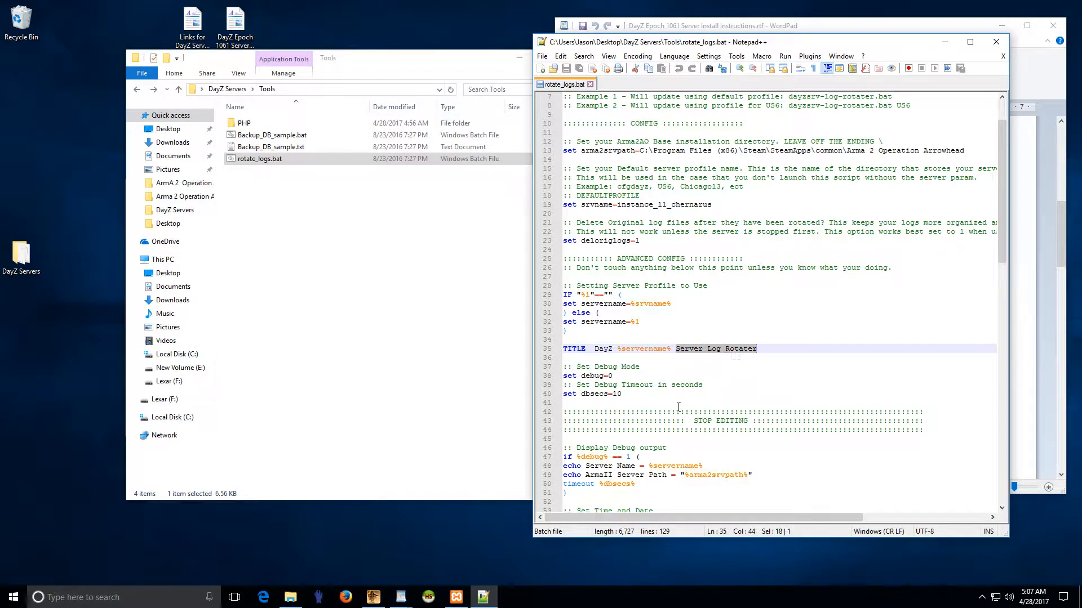
{"action": "scroll", "coordinate": [686, 439], "scroll_direction": "down", "scroll_amount": 10}
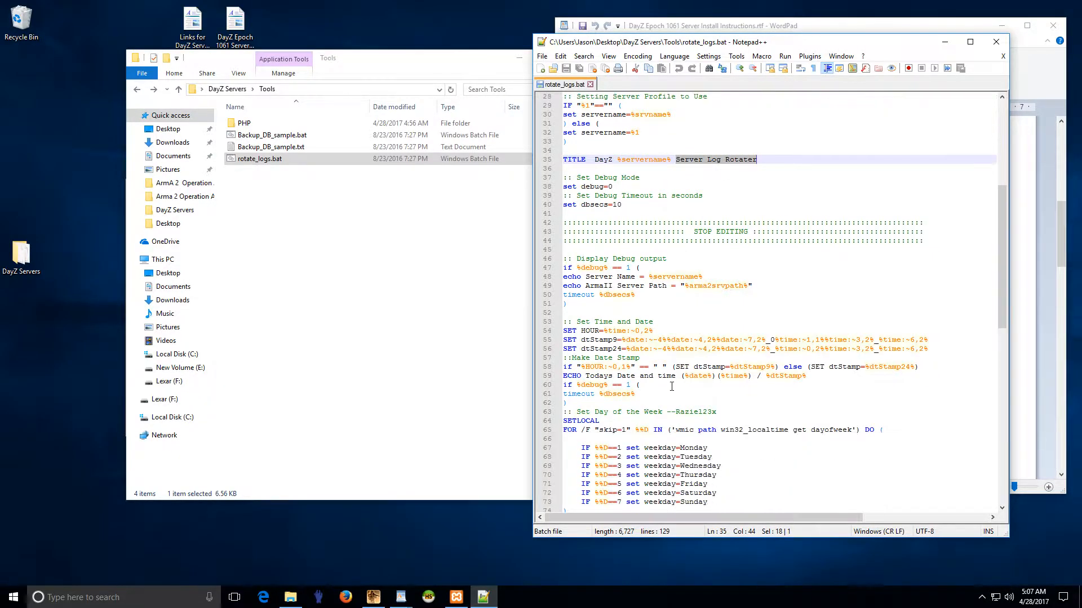
{"action": "scroll", "coordinate": [672, 387], "scroll_direction": "down", "scroll_amount": 4}
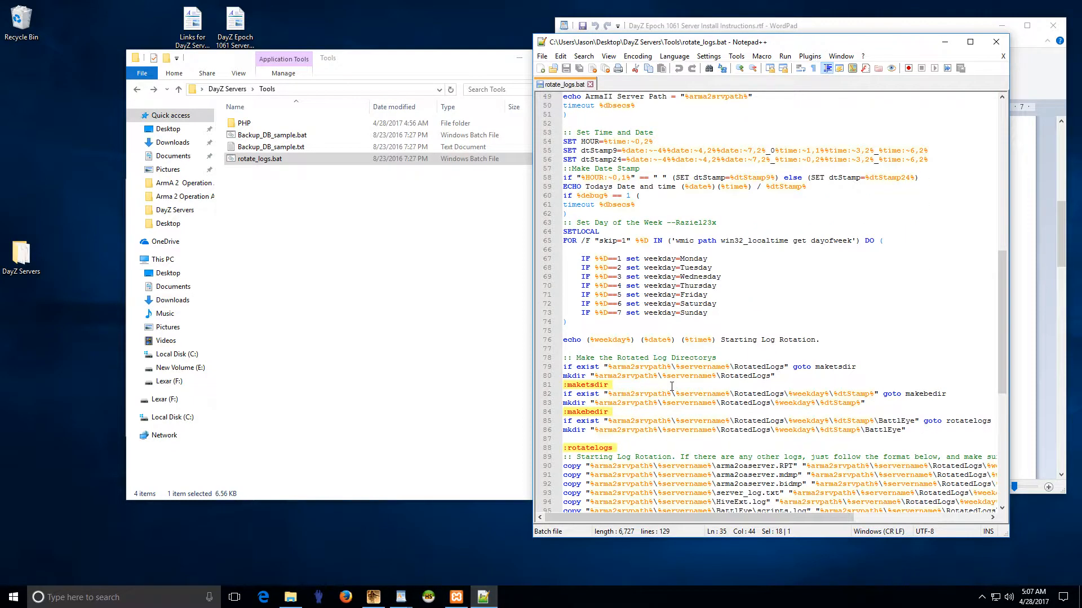
{"action": "scroll", "coordinate": [692, 300], "scroll_direction": "down", "scroll_amount": 8}
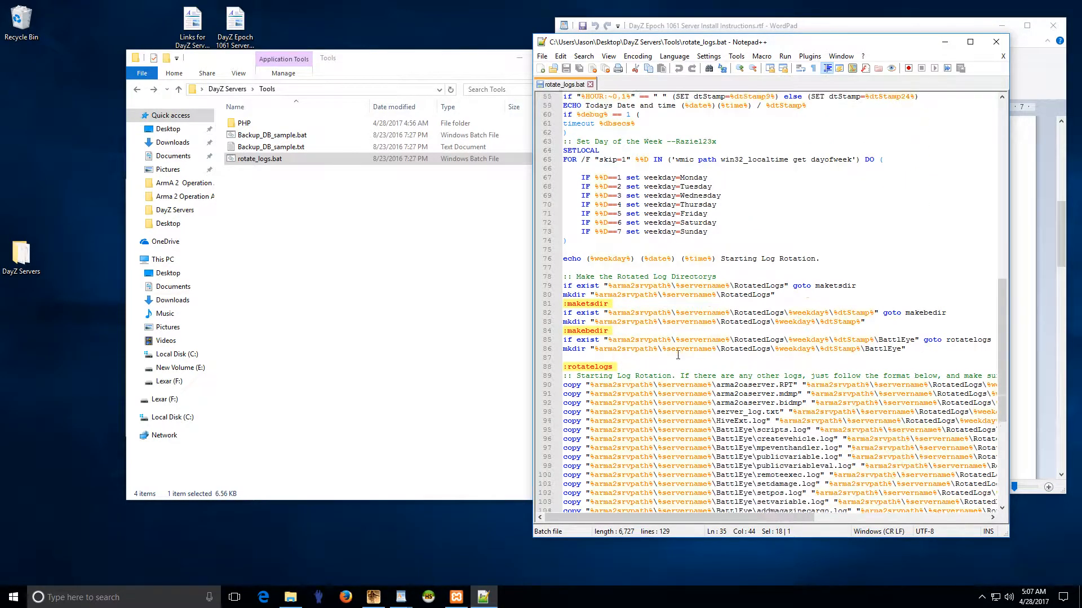
{"action": "left_click", "coordinate": [590, 85]}
{"action": "left_click", "coordinate": [997, 42]}
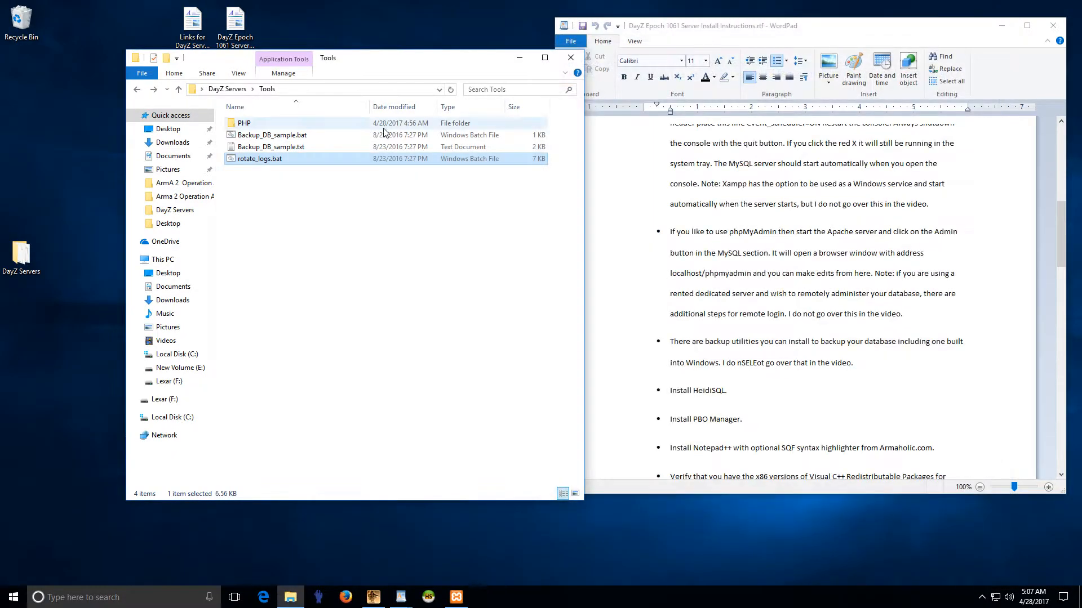
Step: Return Explorer to DayZ Servers and read the WordPad prerequisites: PBO Manager, Notepad++, Visual C++, DirectX
{"action": "left_click", "coordinate": [137, 89]}
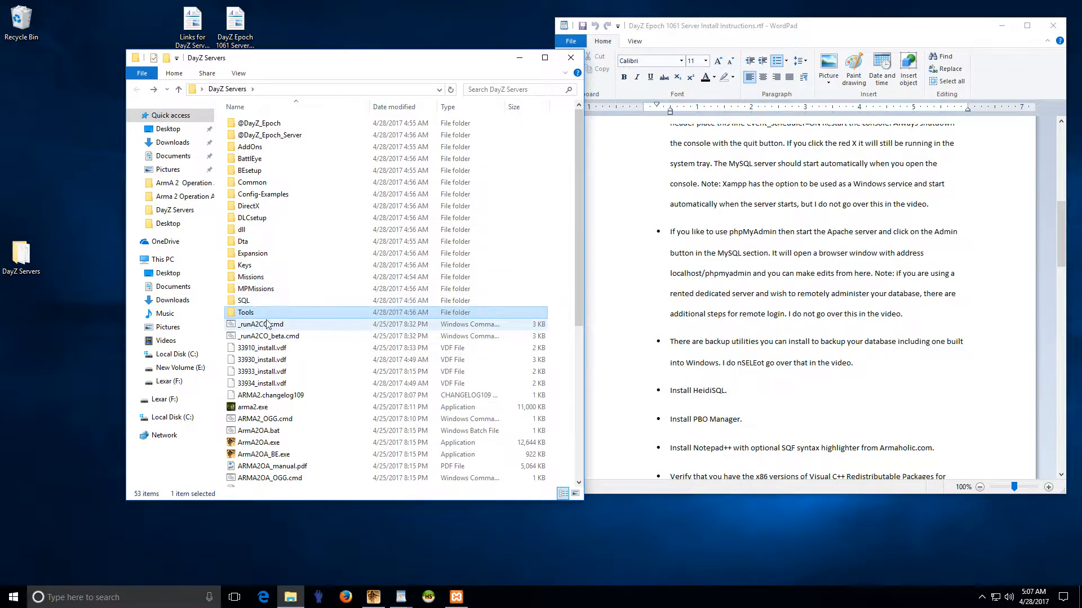
{"action": "left_click", "coordinate": [737, 377]}
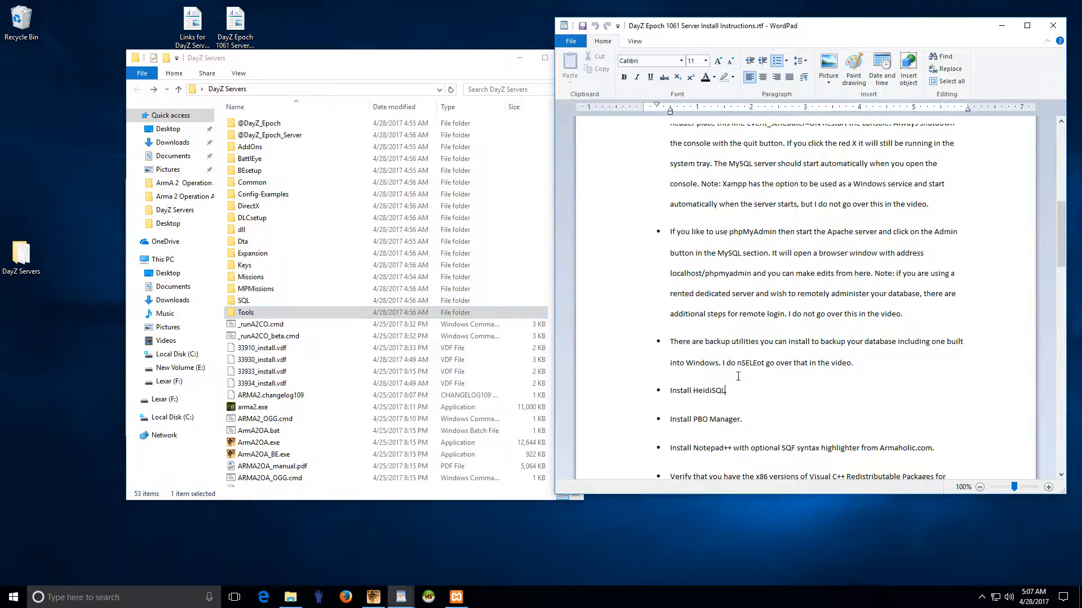
{"action": "scroll", "coordinate": [738, 389], "scroll_direction": "down", "scroll_amount": 2}
{"action": "mouse_move", "coordinate": [746, 300]}
{"action": "left_mouse_down"}
{"action": "mouse_move", "coordinate": [671, 304]}
{"action": "mouse_move", "coordinate": [849, 326]}
{"action": "left_mouse_up"}
{"action": "left_click", "coordinate": [724, 303]}
{"action": "left_click", "coordinate": [849, 327]}
{"action": "left_click_drag", "start_coordinate": [702, 364], "coordinate": [875, 366]}
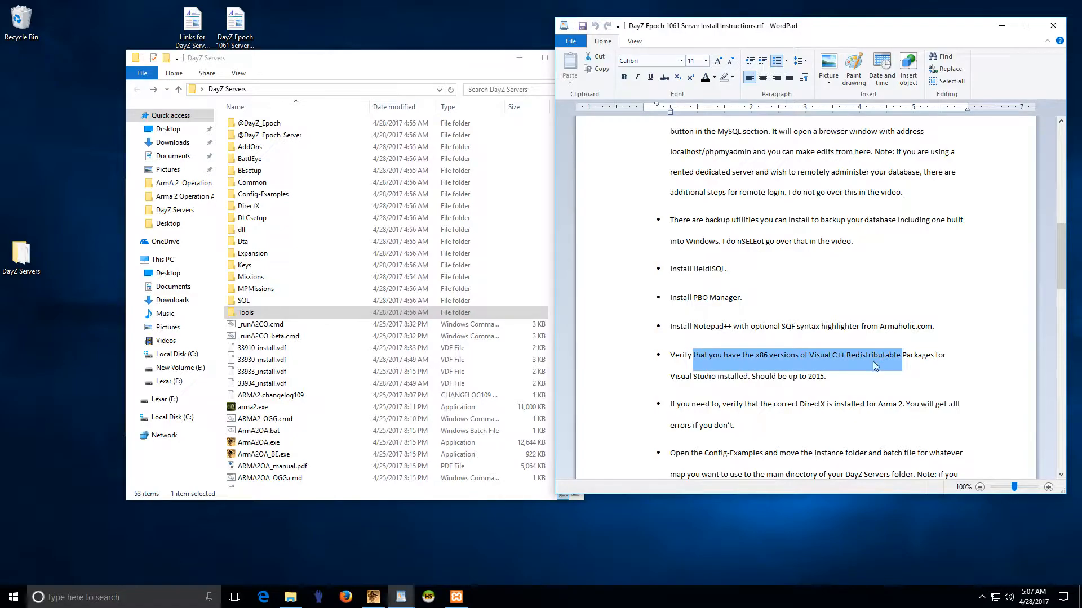
{"action": "left_click", "coordinate": [809, 378]}
{"action": "scroll", "coordinate": [809, 378], "scroll_direction": "down", "scroll_amount": 2}
{"action": "left_click_drag", "start_coordinate": [677, 281], "coordinate": [899, 282]}
{"action": "left_click", "coordinate": [885, 284]}
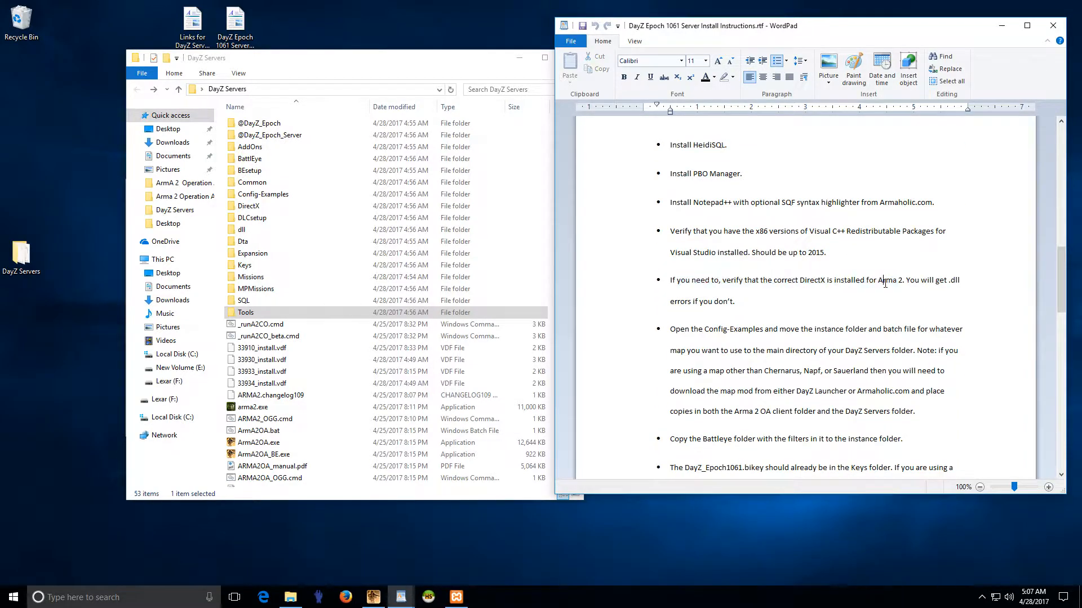
{"action": "scroll", "coordinate": [748, 293], "scroll_direction": "down", "scroll_amount": 3}
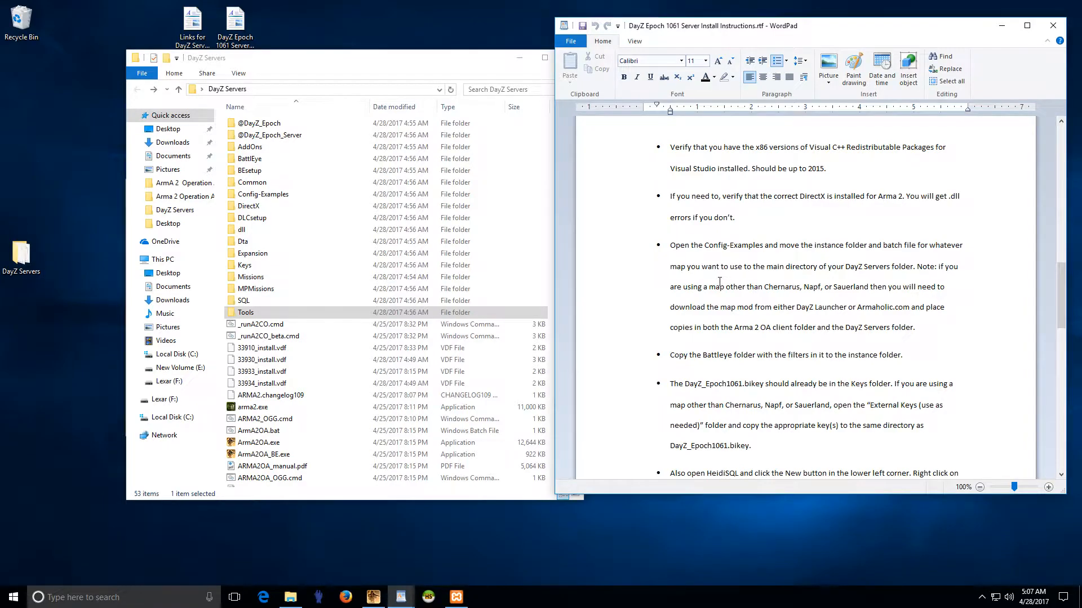
Step: Move File Explorer right and open the Config-Examples folder
{"action": "left_click", "coordinate": [356, 69]}
{"action": "left_click_drag", "start_coordinate": [350, 68], "coordinate": [491, 60]}
{"action": "left_click", "coordinate": [428, 186]}
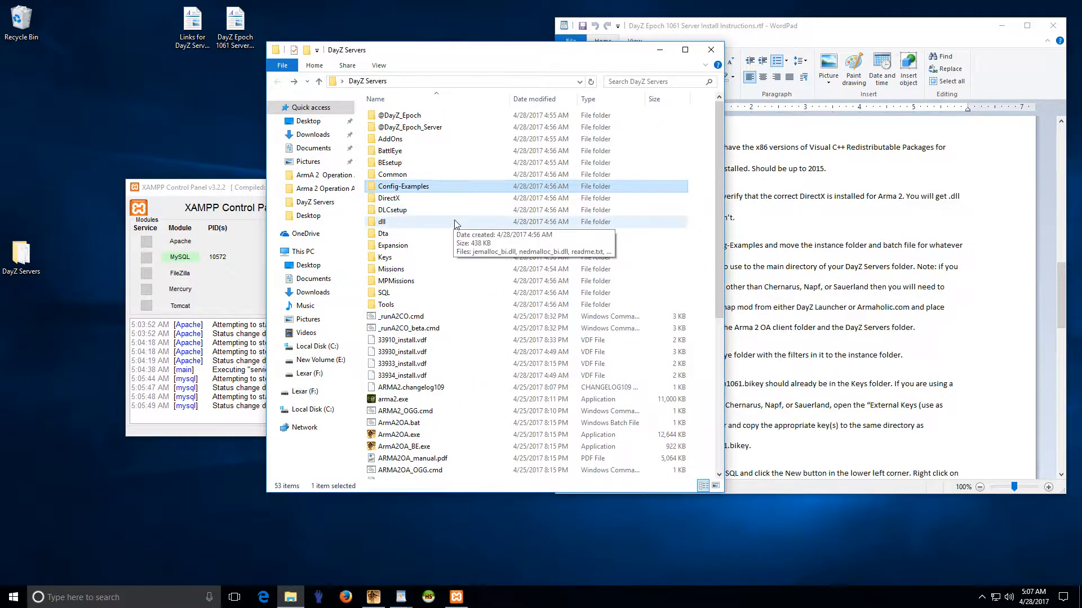
{"action": "double_click", "coordinate": [425, 189]}
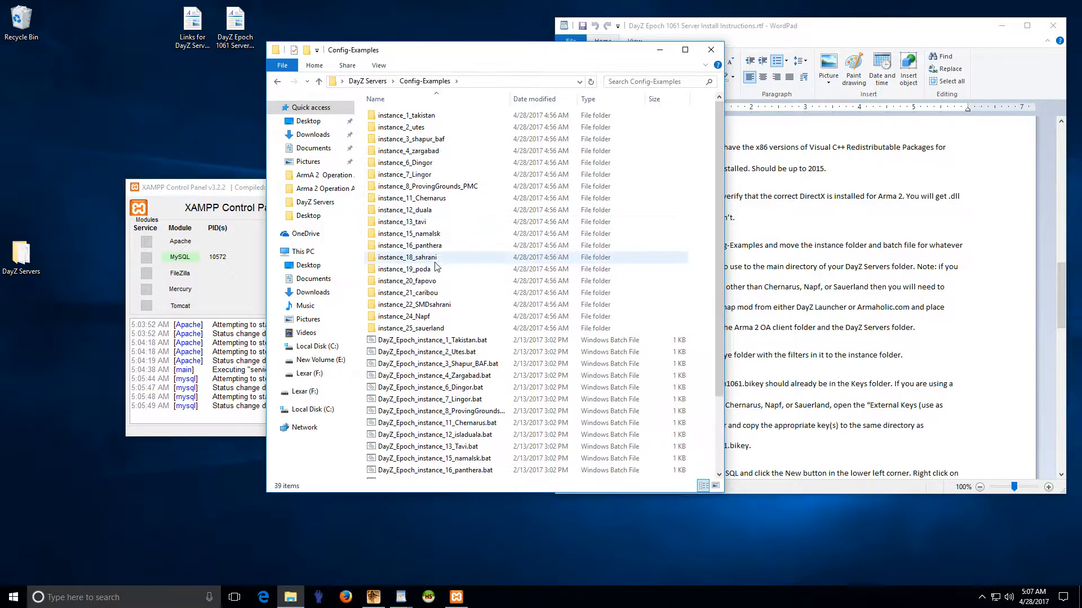
Step: Select instance_11_Chernarus, shift the Config-Examples window right, and minimize XAMPP Control Panel
{"action": "left_click", "coordinate": [417, 201]}
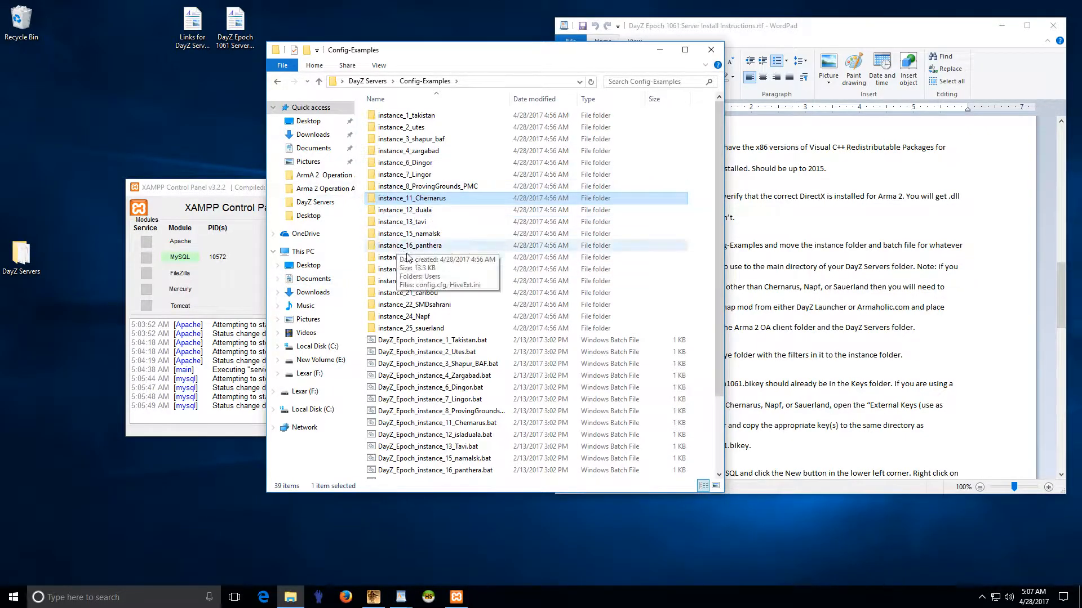
{"action": "left_click_drag", "start_coordinate": [428, 55], "coordinate": [620, 77]}
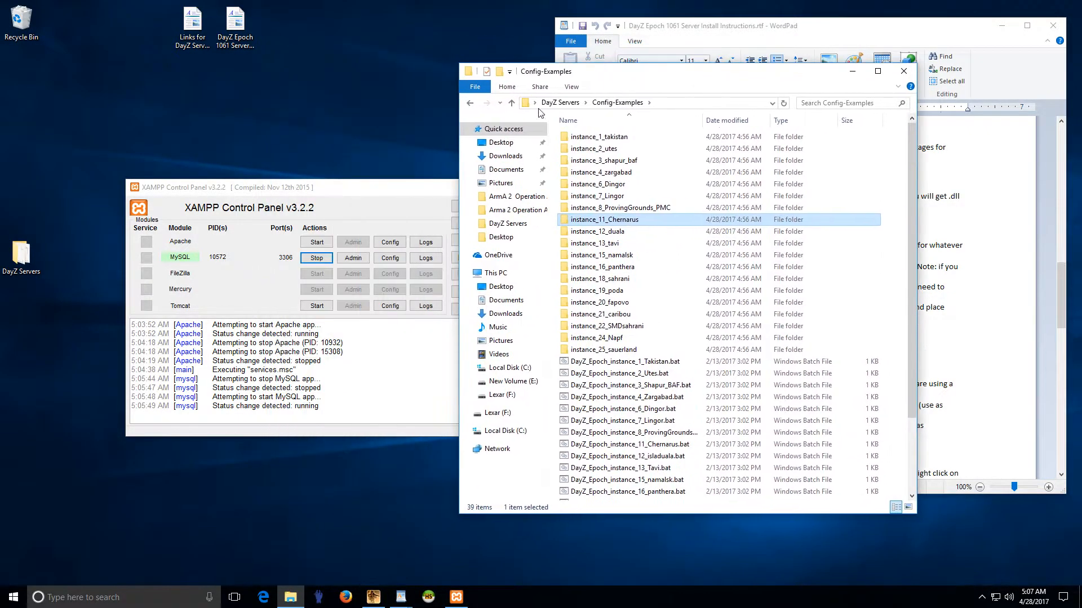
{"action": "left_click", "coordinate": [412, 197]}
{"action": "left_click", "coordinate": [467, 187]}
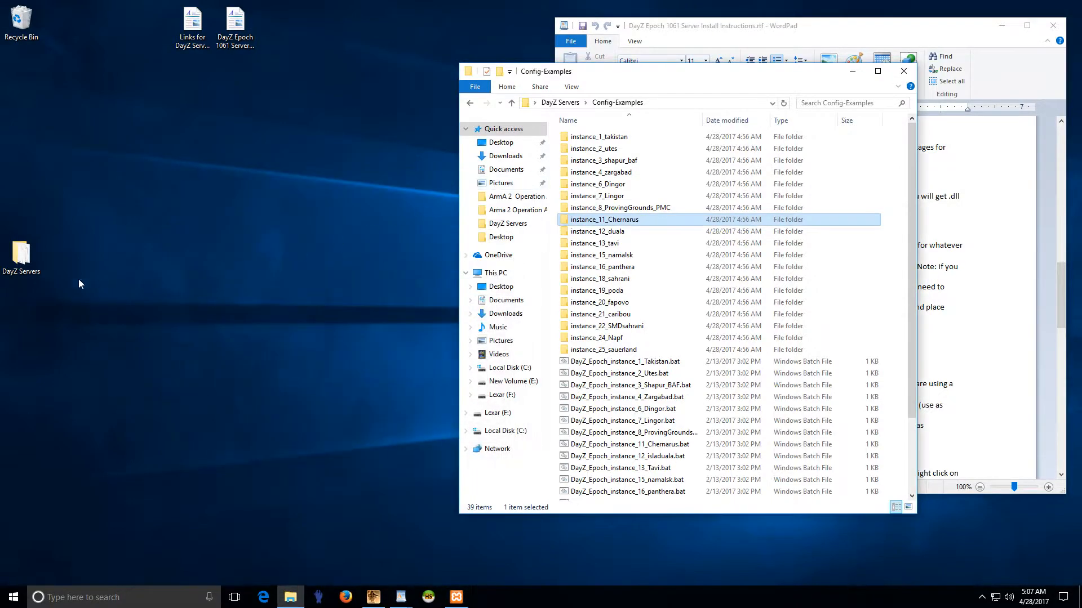
{"action": "double_click", "coordinate": [26, 260]}
{"action": "left_click_drag", "start_coordinate": [668, 99], "coordinate": [271, 93]}
{"action": "double_click", "coordinate": [204, 151]}
{"action": "double_click", "coordinate": [186, 149]}
{"action": "scroll", "coordinate": [206, 158], "scroll_direction": "down", "scroll_amount": 4}
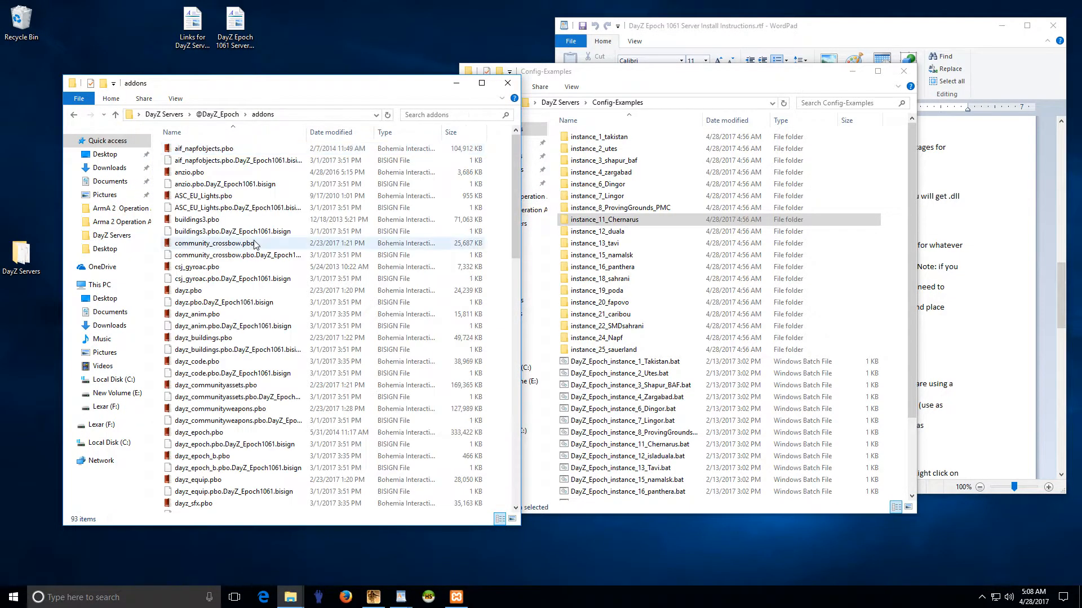
{"action": "scroll", "coordinate": [240, 271], "scroll_direction": "down", "scroll_amount": 10}
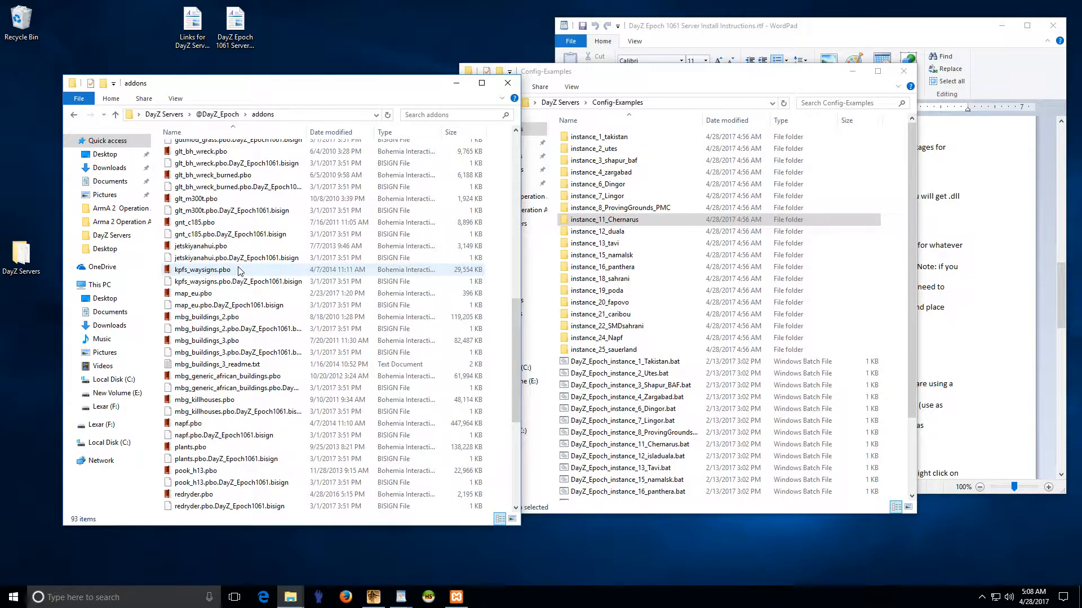
{"action": "left_click", "coordinate": [193, 424]}
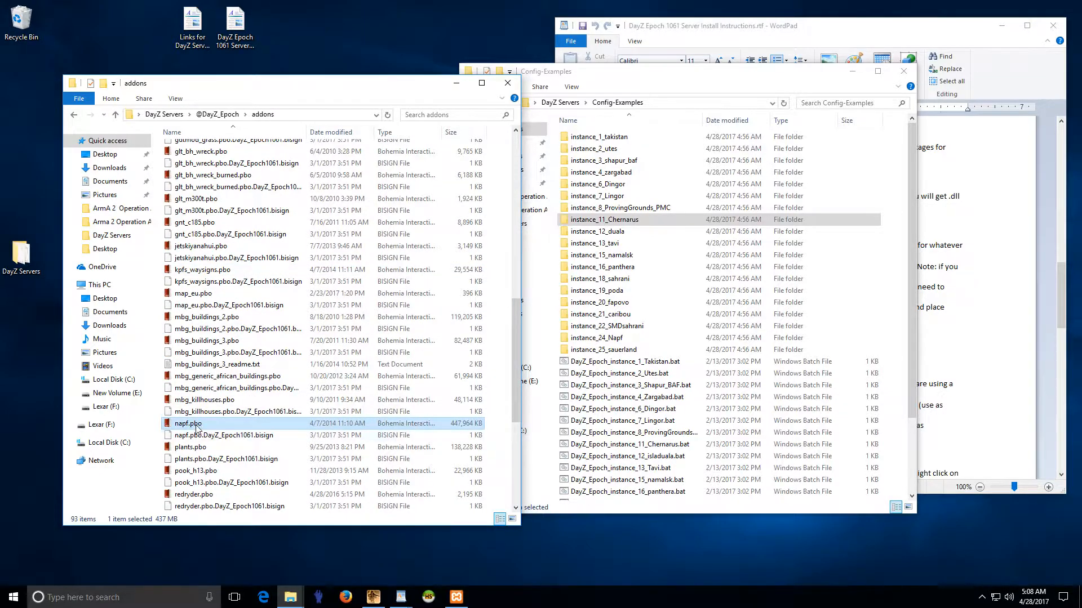
{"action": "scroll", "coordinate": [213, 424], "scroll_direction": "down", "scroll_amount": 2}
{"action": "scroll", "coordinate": [213, 424], "scroll_direction": "down", "scroll_amount": 5}
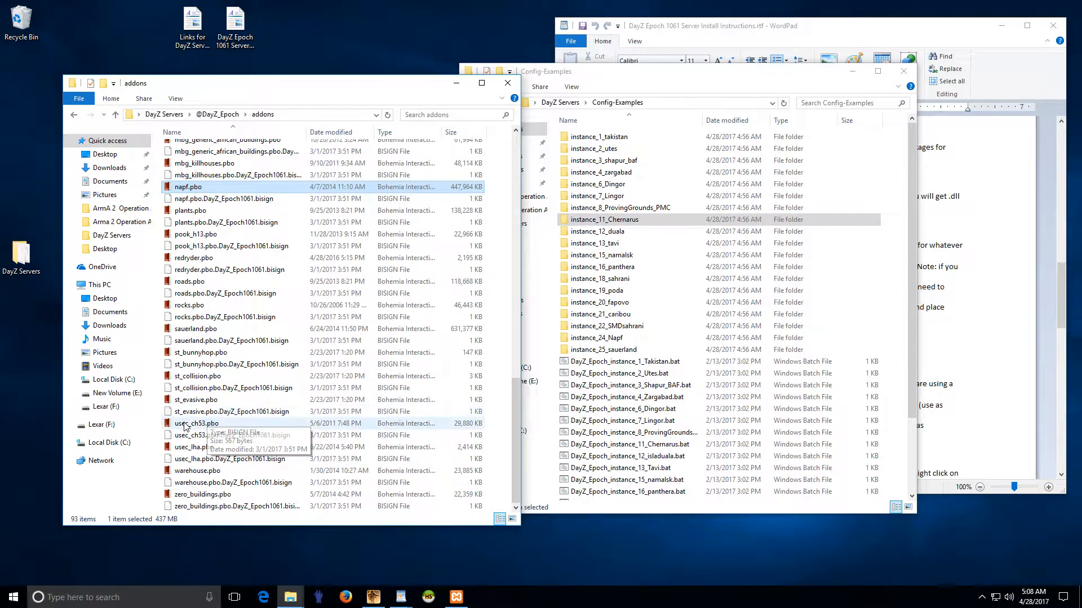
{"action": "left_click", "coordinate": [267, 329]}
{"action": "left_click", "coordinate": [190, 188]}
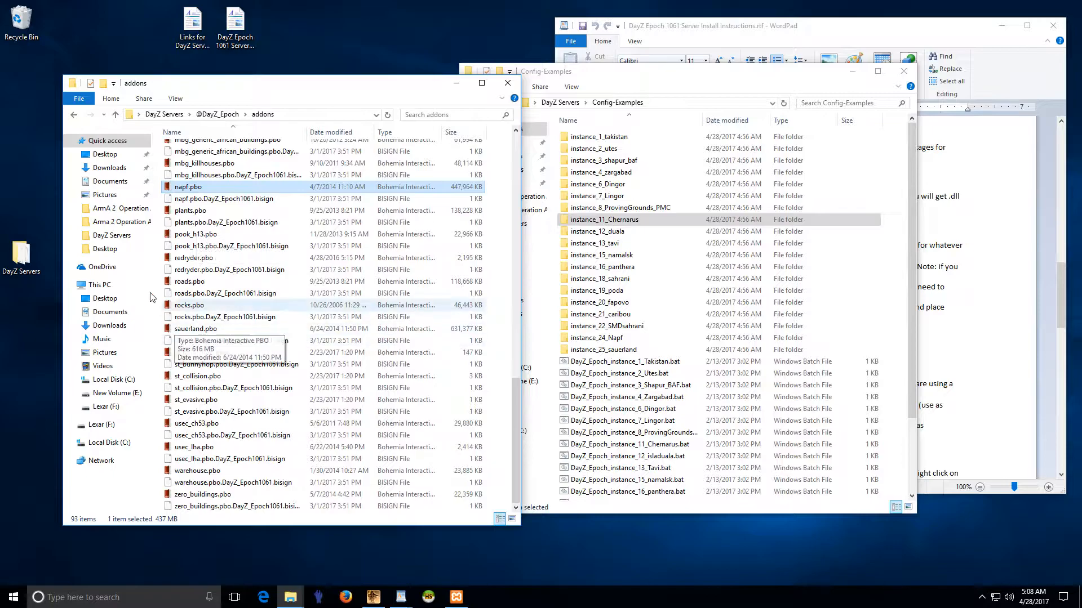
{"action": "left_click", "coordinate": [74, 114]}
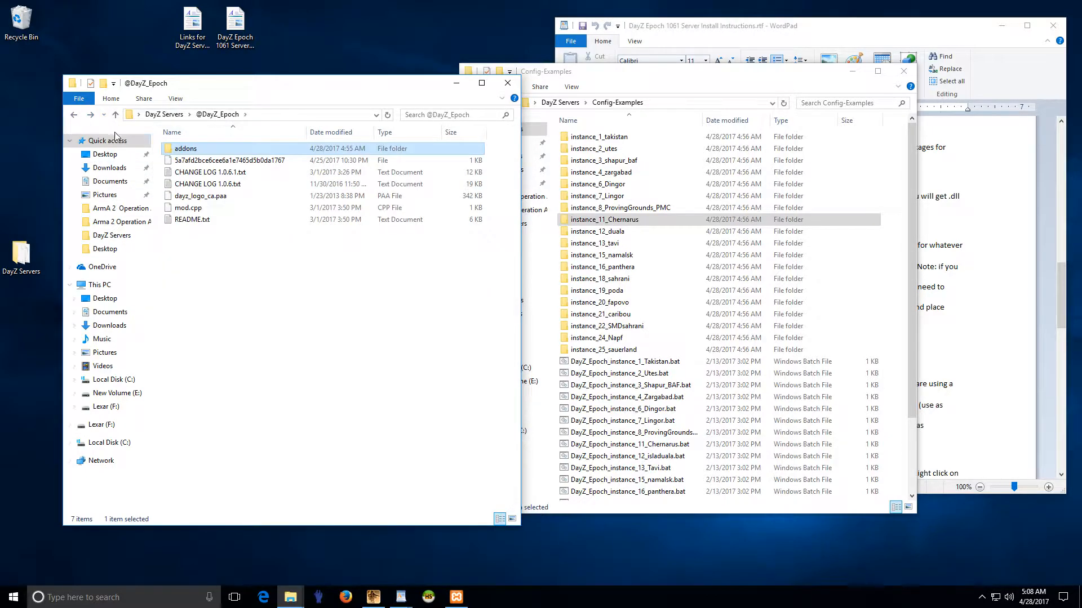
{"action": "left_click", "coordinate": [73, 114]}
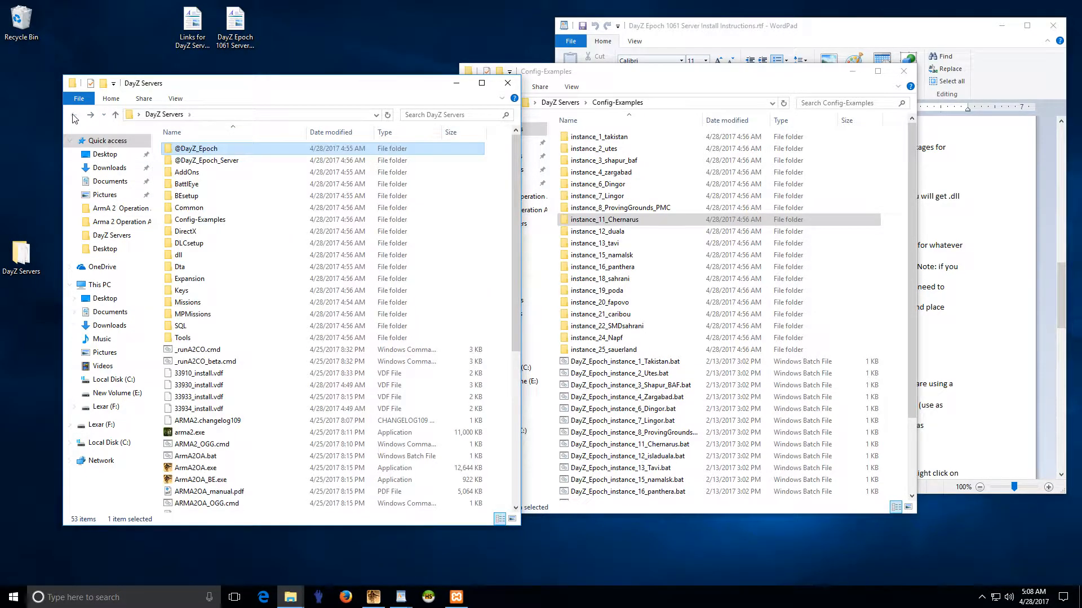
{"action": "double_click", "coordinate": [189, 173]}
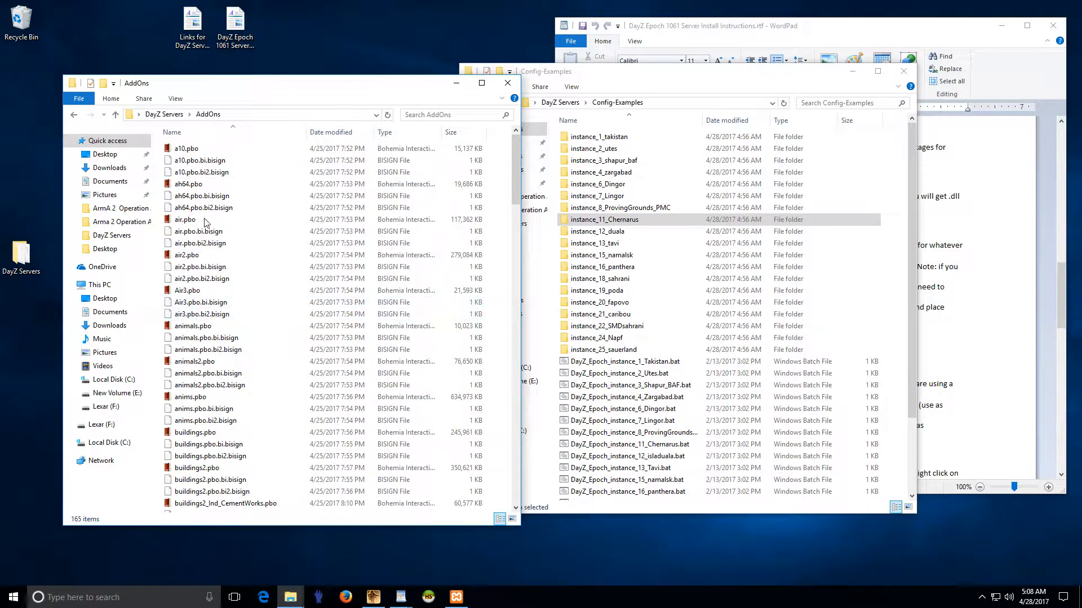
{"action": "scroll", "coordinate": [217, 367], "scroll_direction": "down", "scroll_amount": 4}
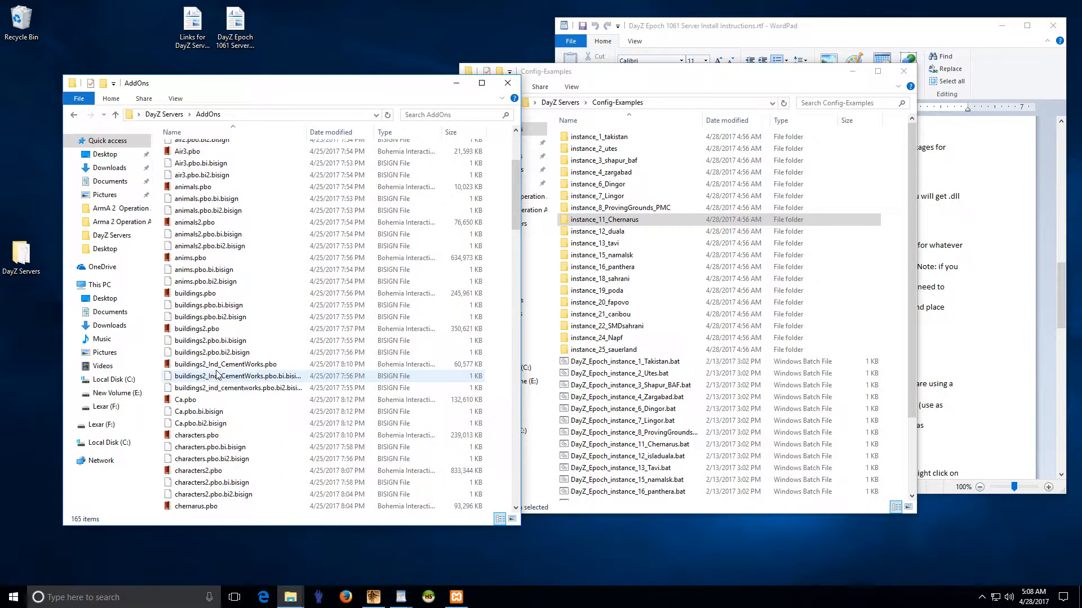
{"action": "scroll", "coordinate": [207, 388], "scroll_direction": "down", "scroll_amount": 6}
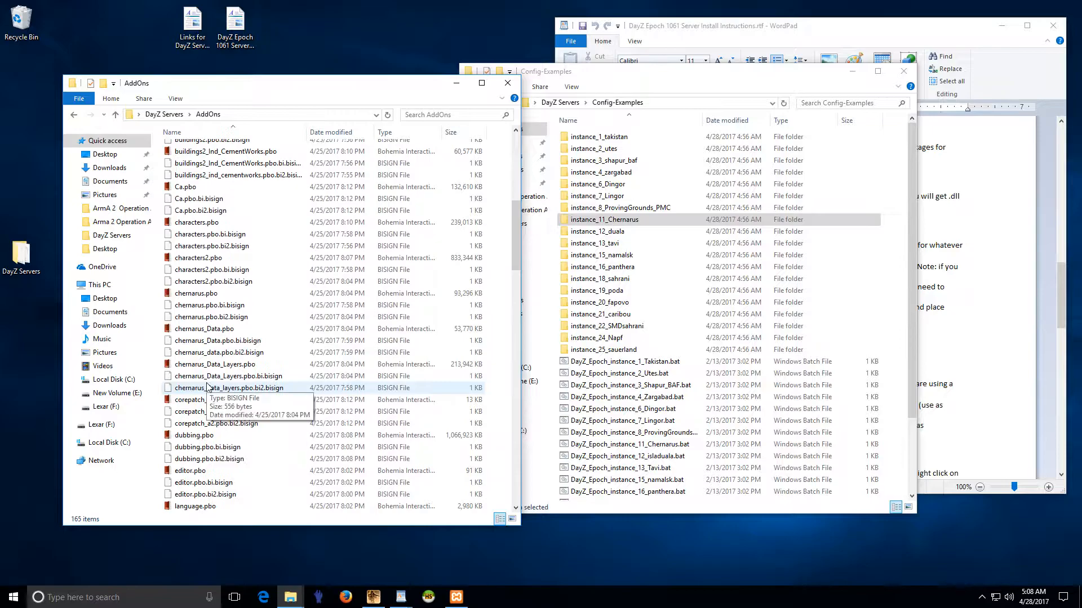
{"action": "left_click", "coordinate": [204, 294]}
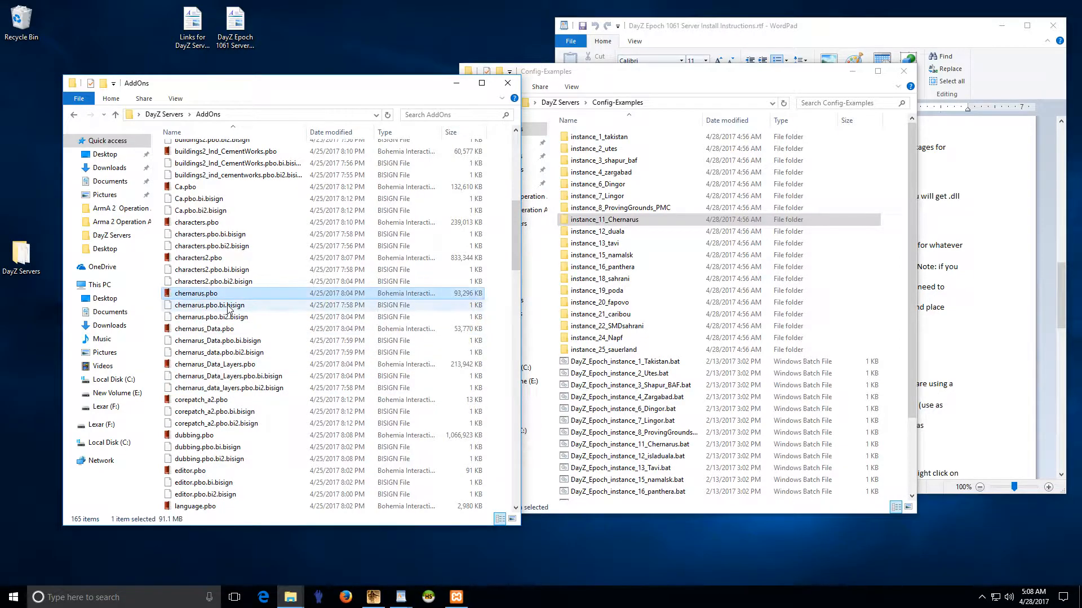
{"action": "left_click", "coordinate": [507, 83]}
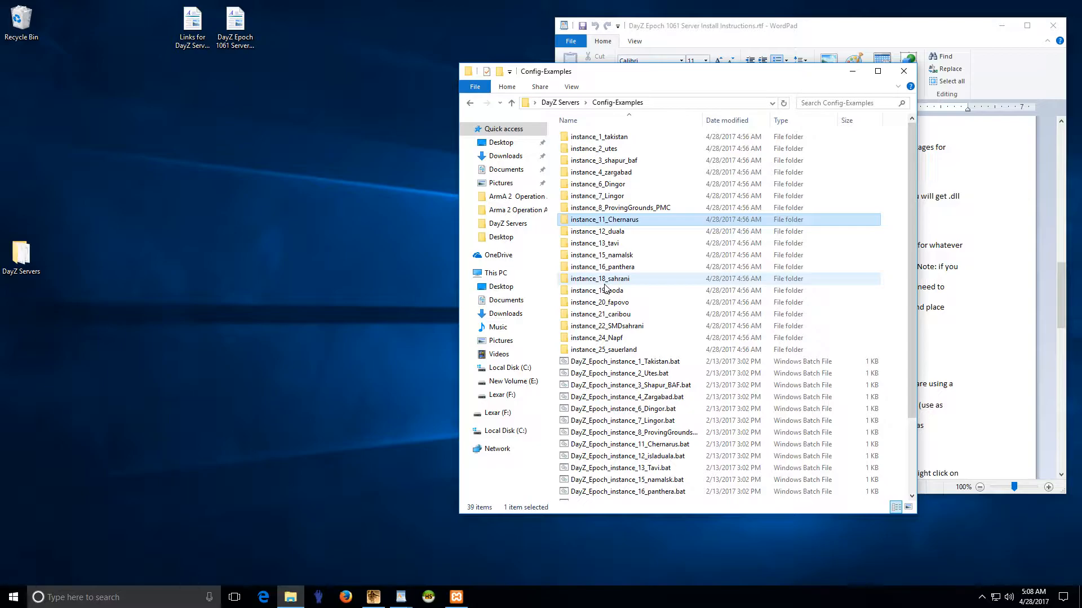
Step: Open DayZ_Epoch_instance_7_Lingor.bat in Notepad++ after peeking into instance_7_Lingor
{"action": "double_click", "coordinate": [611, 198]}
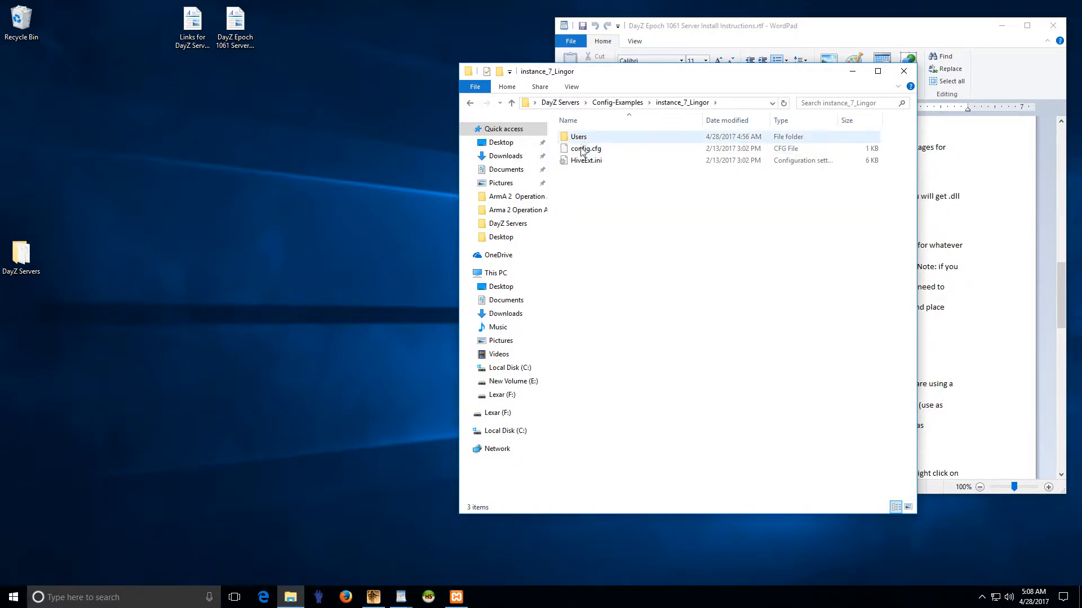
{"action": "left_click", "coordinate": [469, 103]}
{"action": "scroll", "coordinate": [655, 442], "scroll_direction": "down", "scroll_amount": 3}
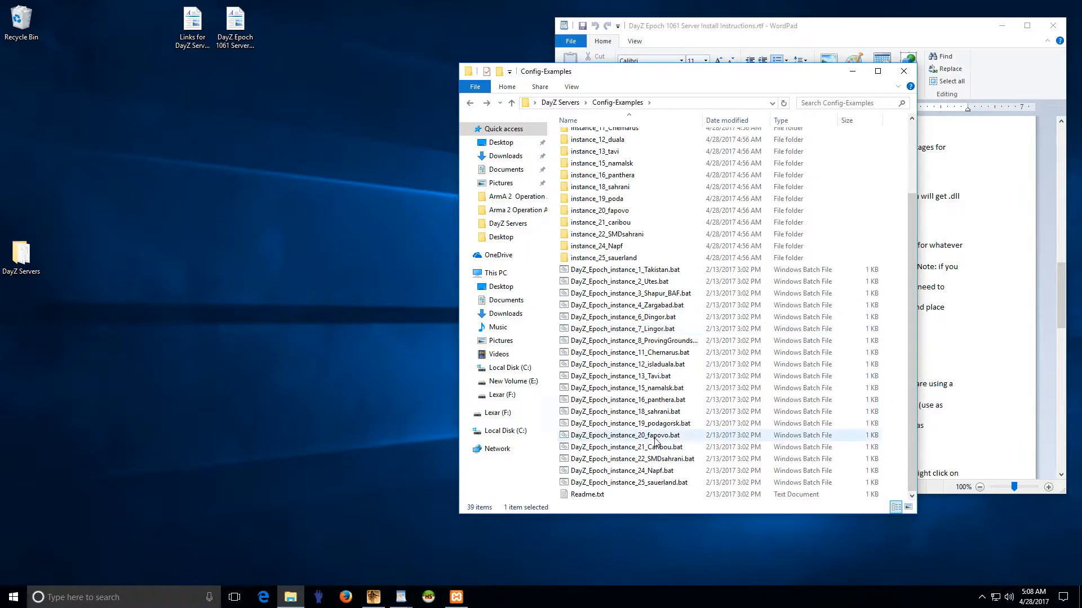
{"action": "right_click", "coordinate": [631, 330]}
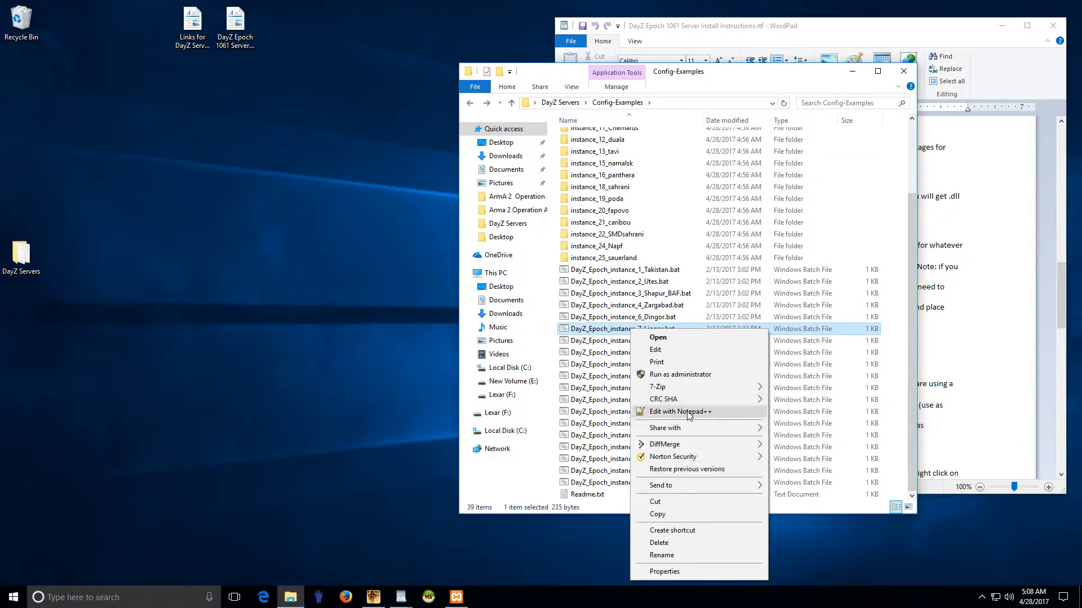
{"action": "left_click", "coordinate": [689, 416]}
{"action": "left_click_drag", "start_coordinate": [676, 517], "coordinate": [946, 507]}
{"action": "left_click_drag", "start_coordinate": [857, 105], "coordinate": [826, 106]}
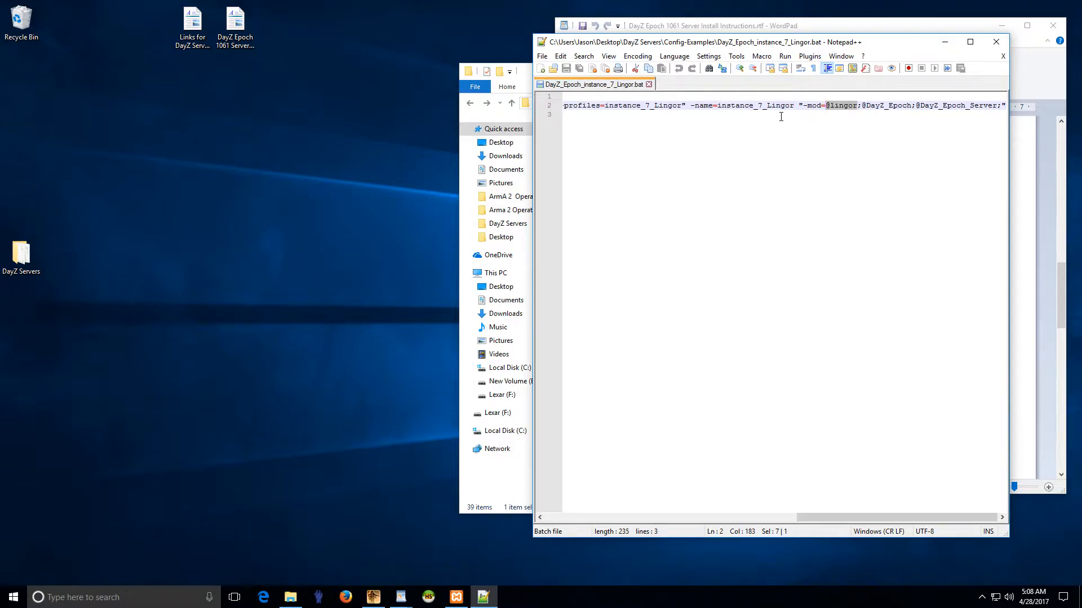
{"action": "left_click", "coordinate": [319, 597]}
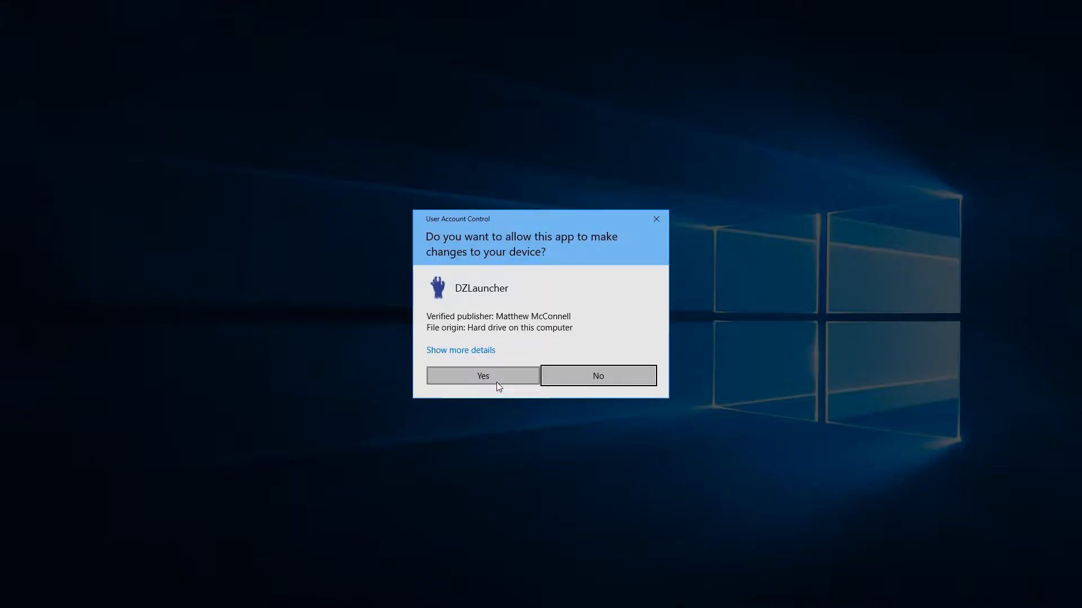
Step: Allow DZLauncher to run, check its mods download path in settings, then show the Mods list
{"action": "left_click", "coordinate": [495, 382]}
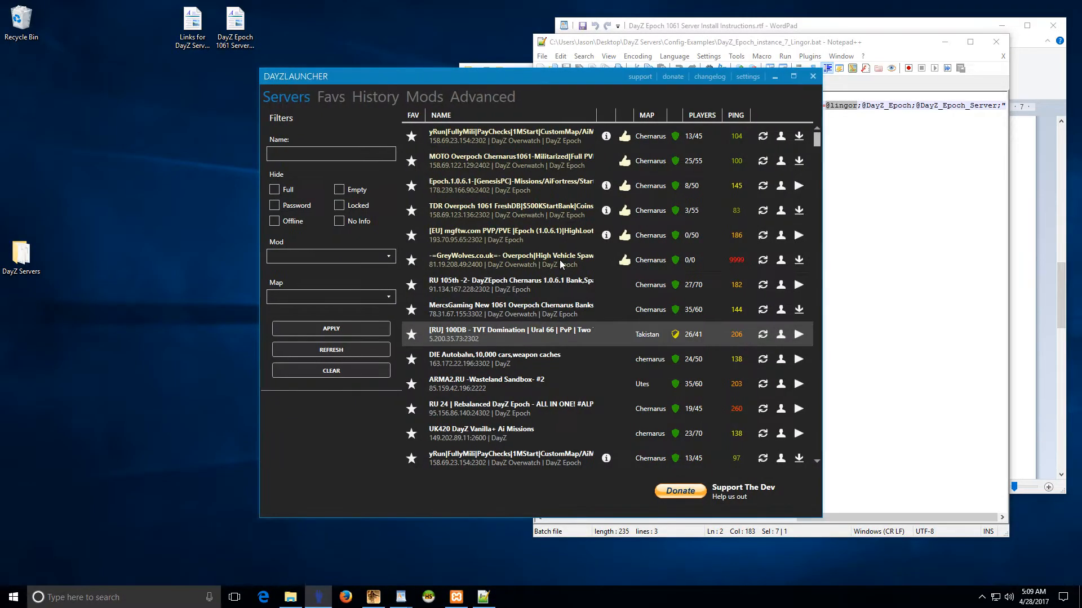
{"action": "left_click_drag", "start_coordinate": [595, 77], "coordinate": [561, 76]}
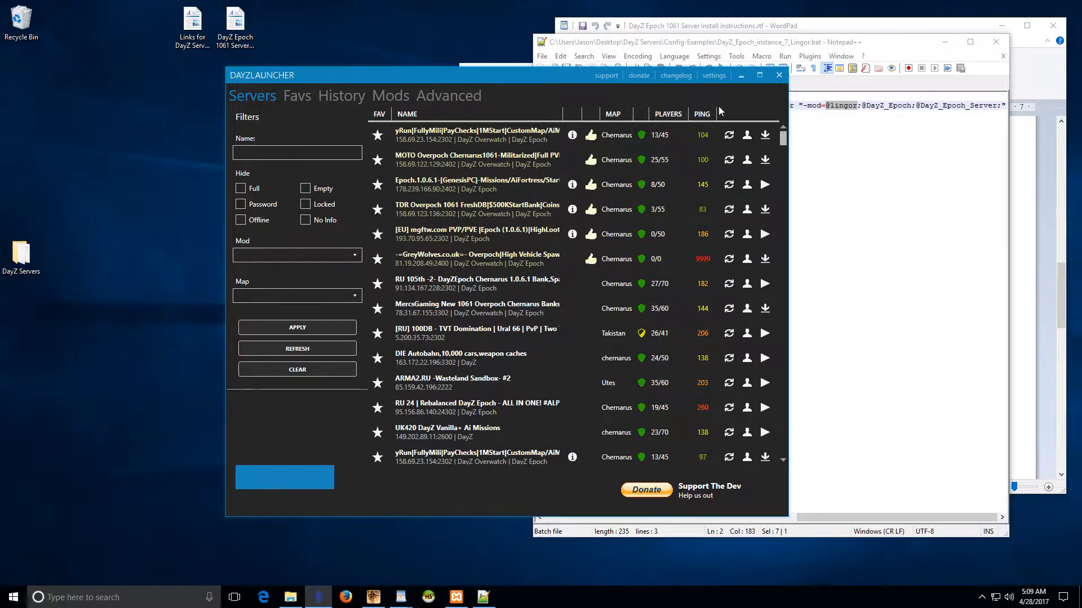
{"action": "left_click", "coordinate": [714, 76]}
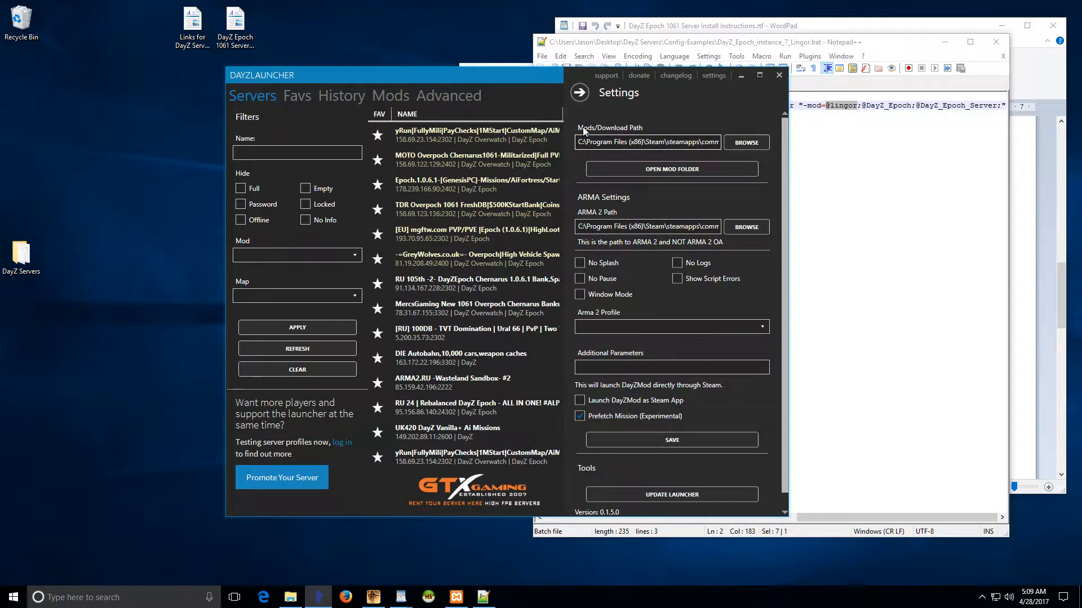
{"action": "left_click_drag", "start_coordinate": [580, 142], "coordinate": [759, 146]}
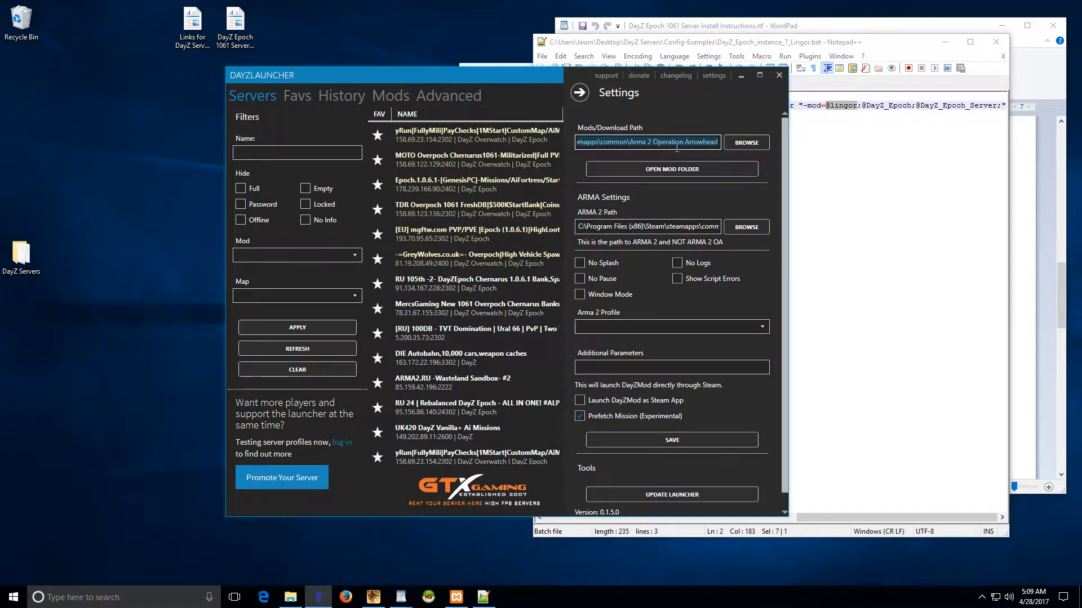
{"action": "left_click_drag", "start_coordinate": [685, 142], "coordinate": [543, 145]}
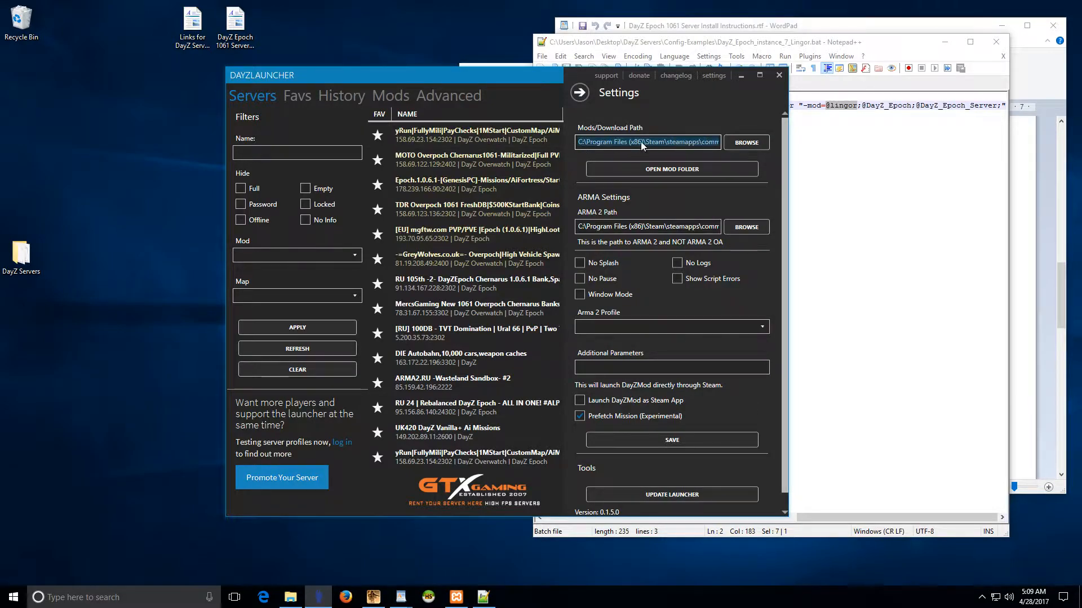
{"action": "left_click", "coordinate": [646, 144]}
{"action": "left_click", "coordinate": [579, 92]}
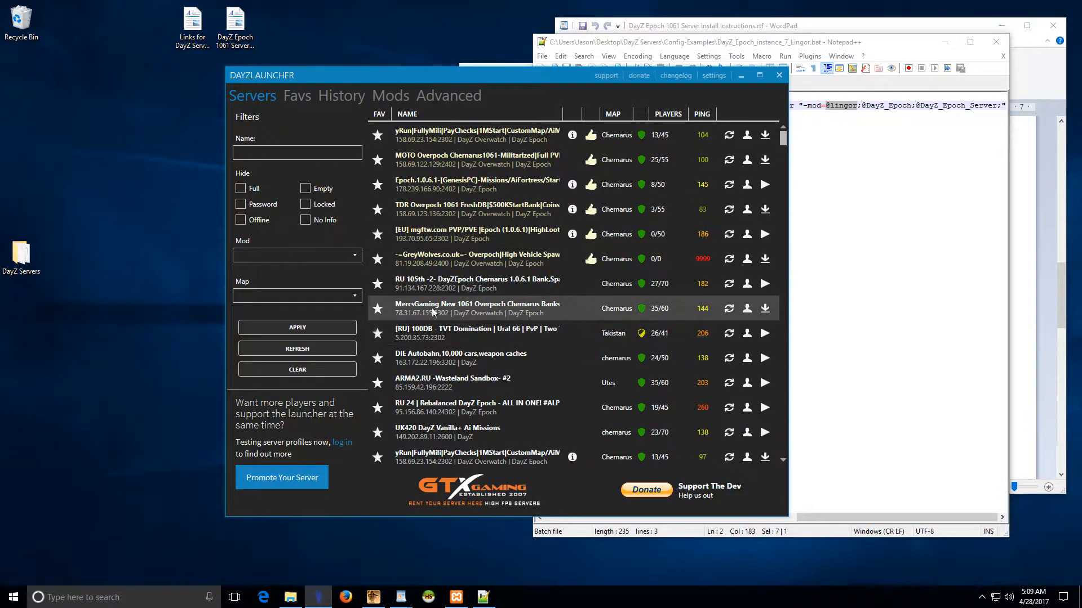
{"action": "left_click", "coordinate": [388, 92]}
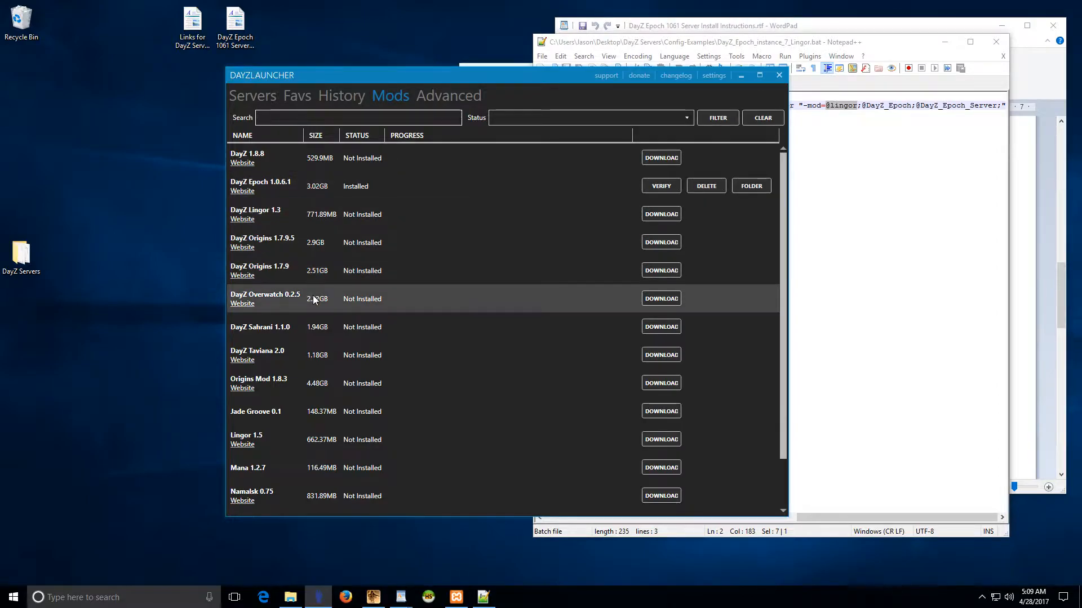
{"action": "scroll", "coordinate": [327, 361], "scroll_direction": "down", "scroll_amount": 1}
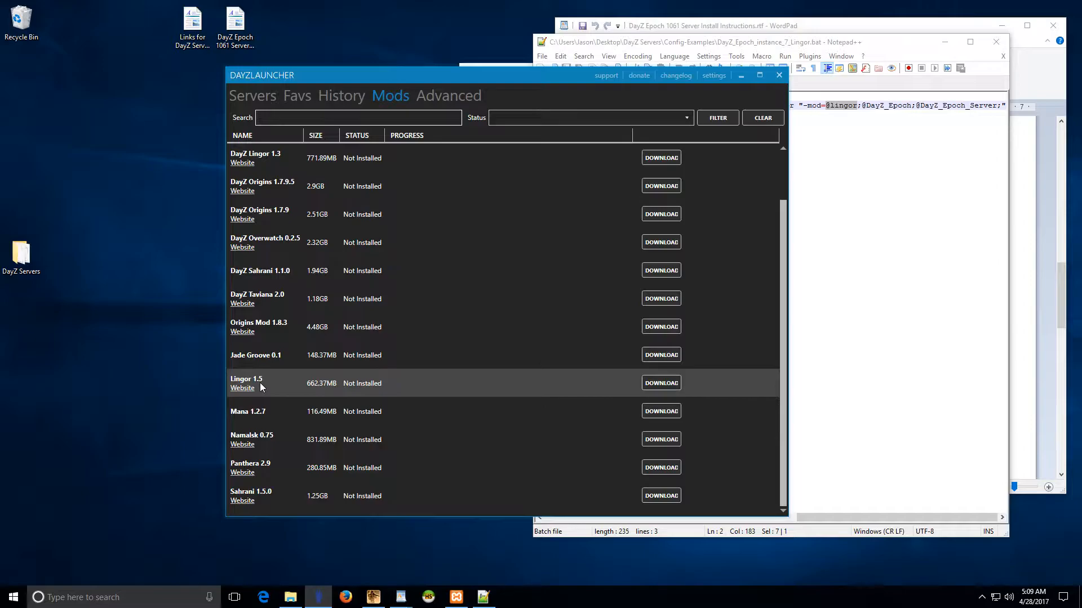
{"action": "scroll", "coordinate": [276, 386], "scroll_direction": "up", "scroll_amount": 1}
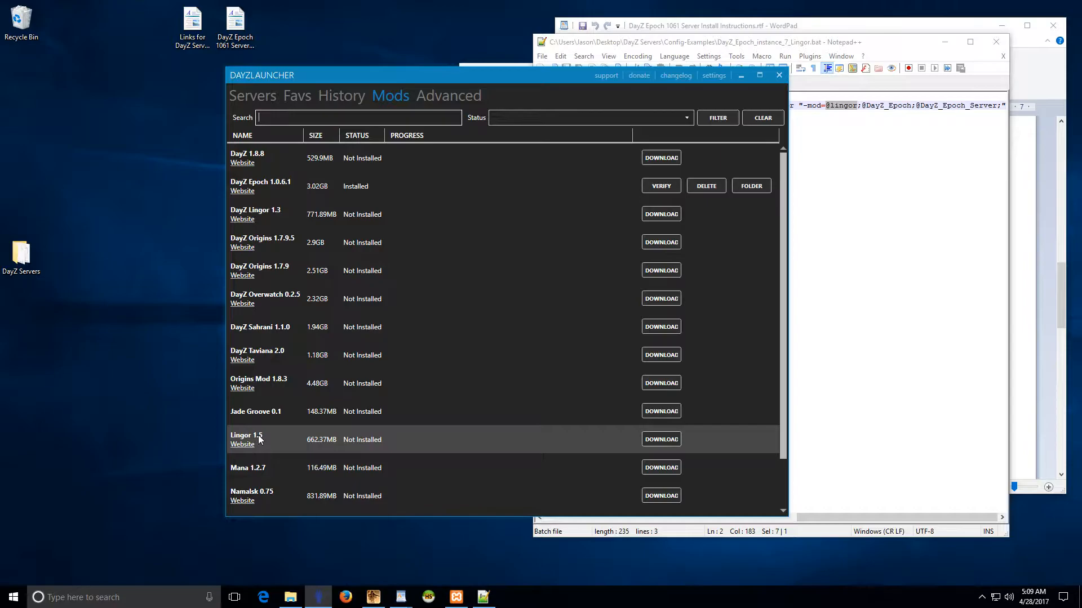
Step: Close the DayZ launcher and move Notepad++ to the left
{"action": "left_click", "coordinate": [244, 96]}
{"action": "left_click", "coordinate": [780, 75]}
{"action": "left_click_drag", "start_coordinate": [821, 50], "coordinate": [706, 64]}
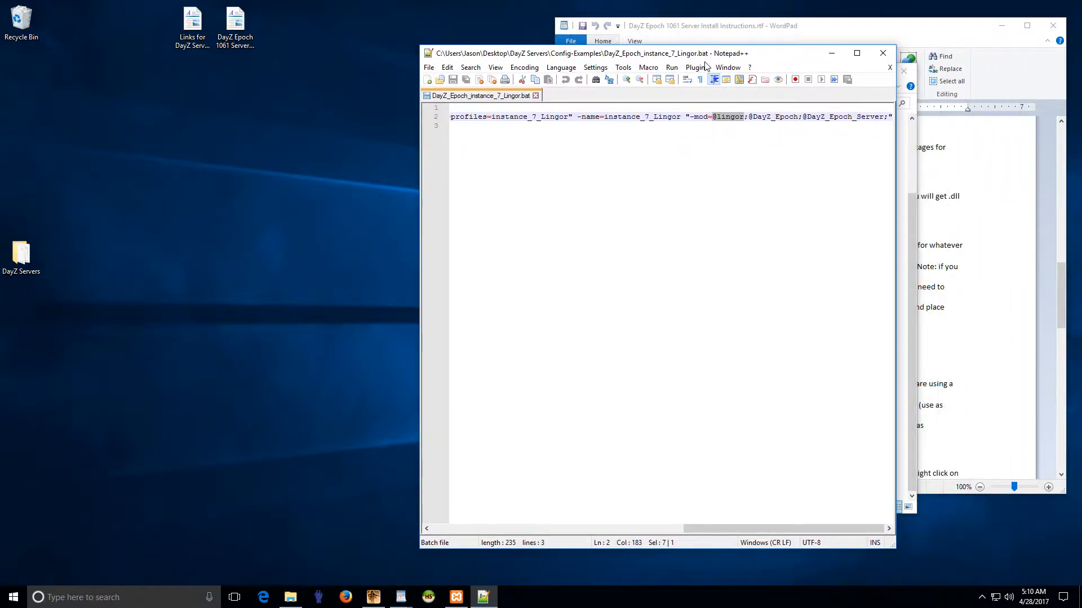
{"action": "left_click", "coordinate": [744, 117]}
{"action": "left_click_drag", "start_coordinate": [743, 118], "coordinate": [717, 118]}
{"action": "left_click", "coordinate": [727, 119]}
{"action": "left_click_drag", "start_coordinate": [712, 118], "coordinate": [738, 117]}
{"action": "left_click", "coordinate": [735, 119]}
{"action": "left_click", "coordinate": [731, 119]}
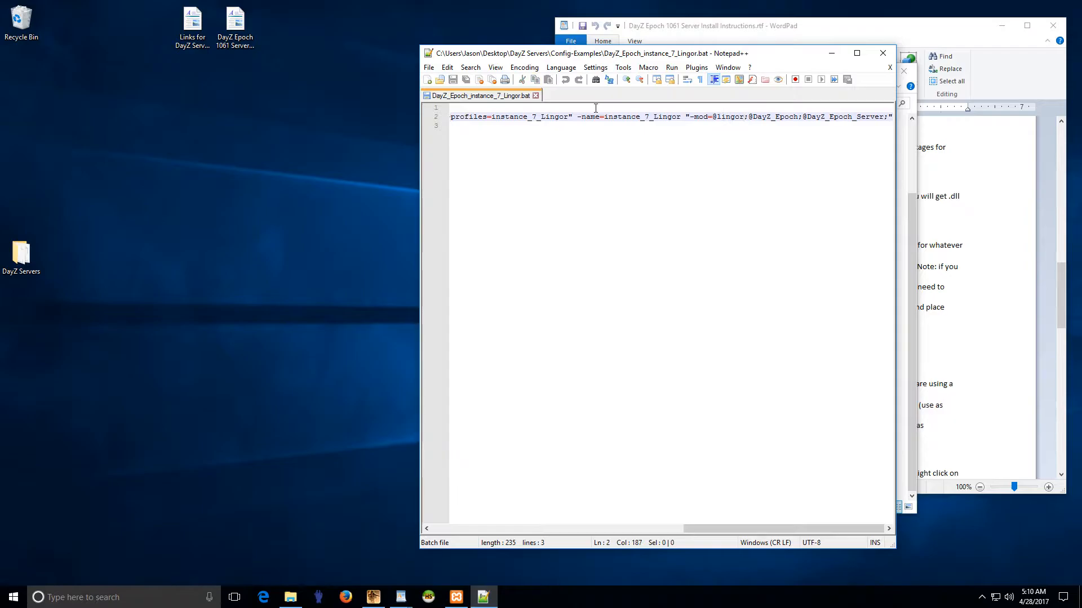
{"action": "left_click", "coordinate": [535, 95]}
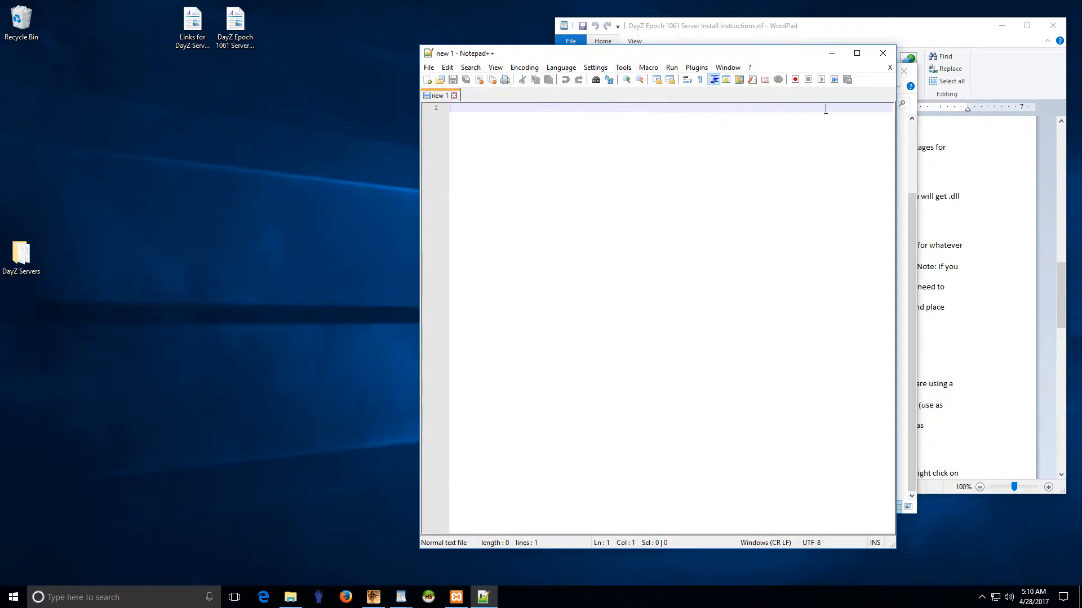
{"action": "left_click", "coordinate": [882, 53]}
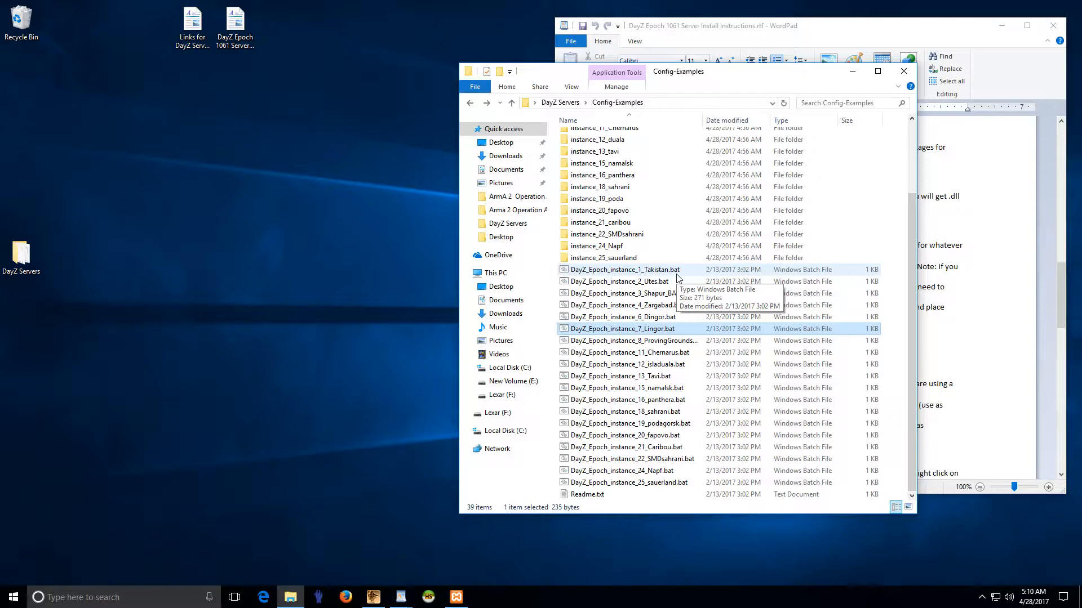
Step: Copy the instance_11_Chernarus folder and DayZ_Epoch_instance_11_Chernarus.bat from Config-Examples
{"action": "scroll", "coordinate": [677, 277], "scroll_direction": "up", "scroll_amount": 3}
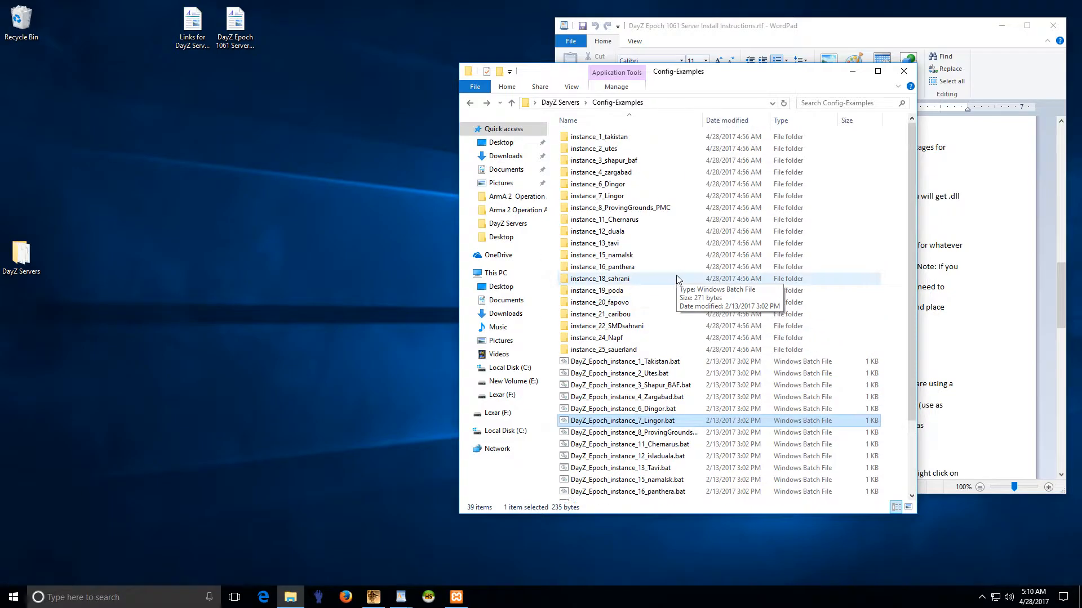
{"action": "left_click", "coordinate": [622, 224]}
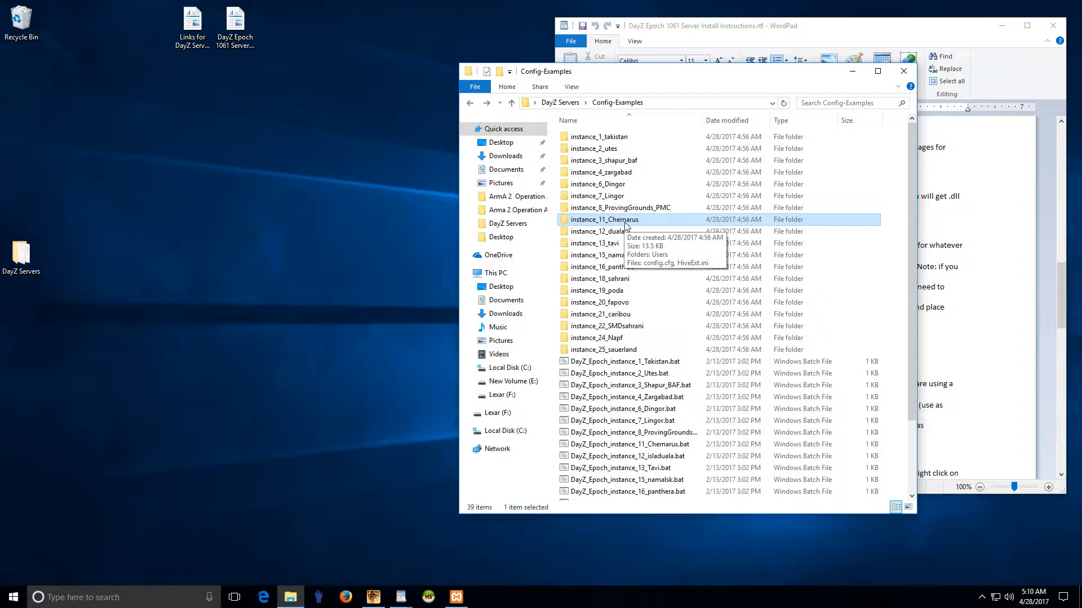
{"action": "left_click", "coordinate": [613, 235]}
{"action": "left_click", "coordinate": [603, 224]}
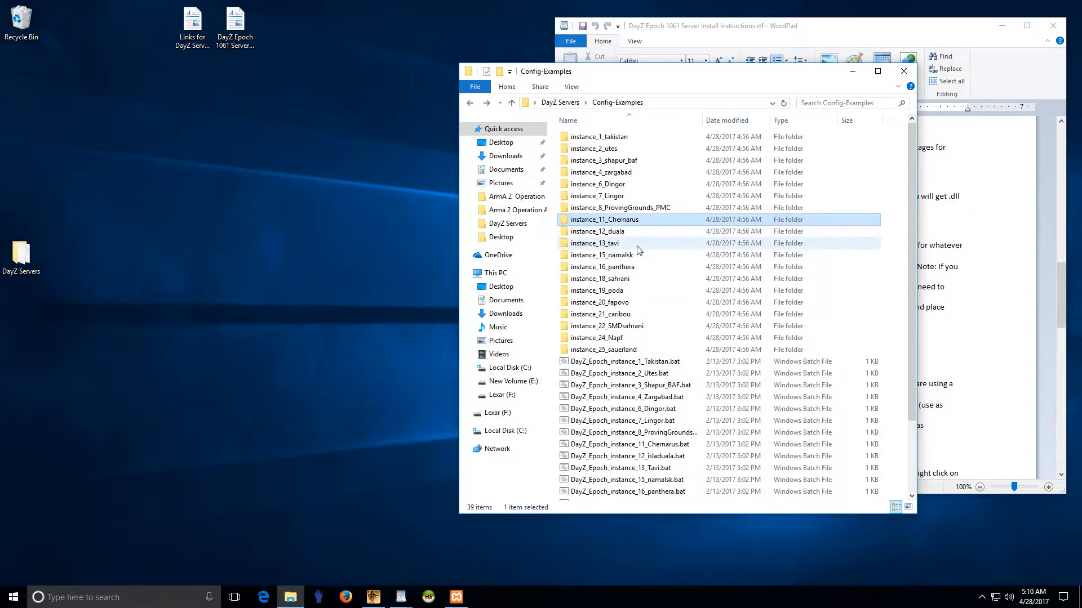
{"action": "scroll", "coordinate": [609, 281], "scroll_direction": "down", "scroll_amount": 3}
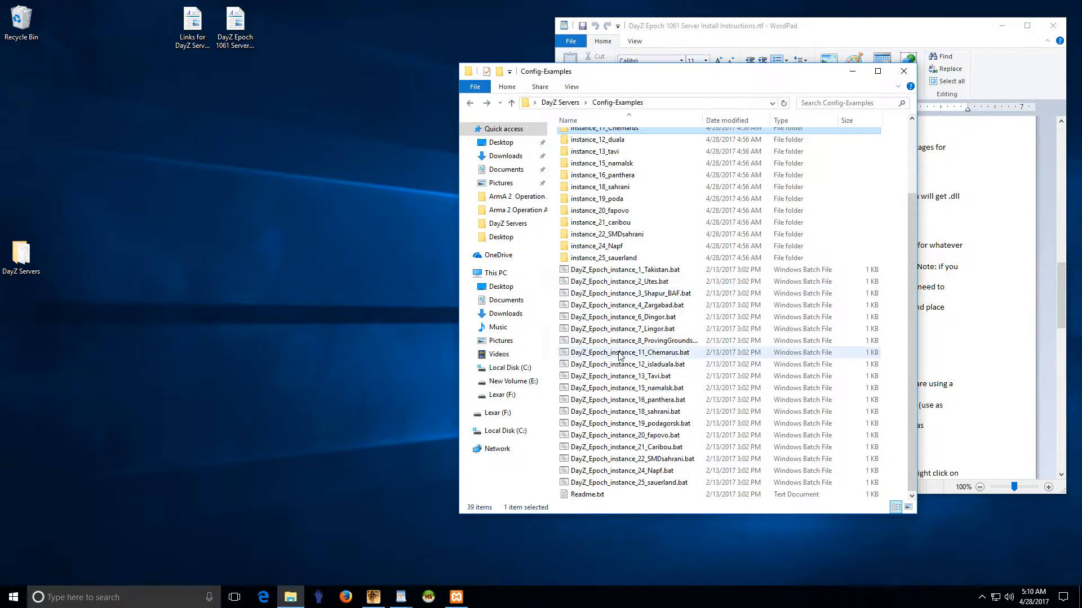
{"action": "left_click", "coordinate": [621, 354], "text": "ctrl"}
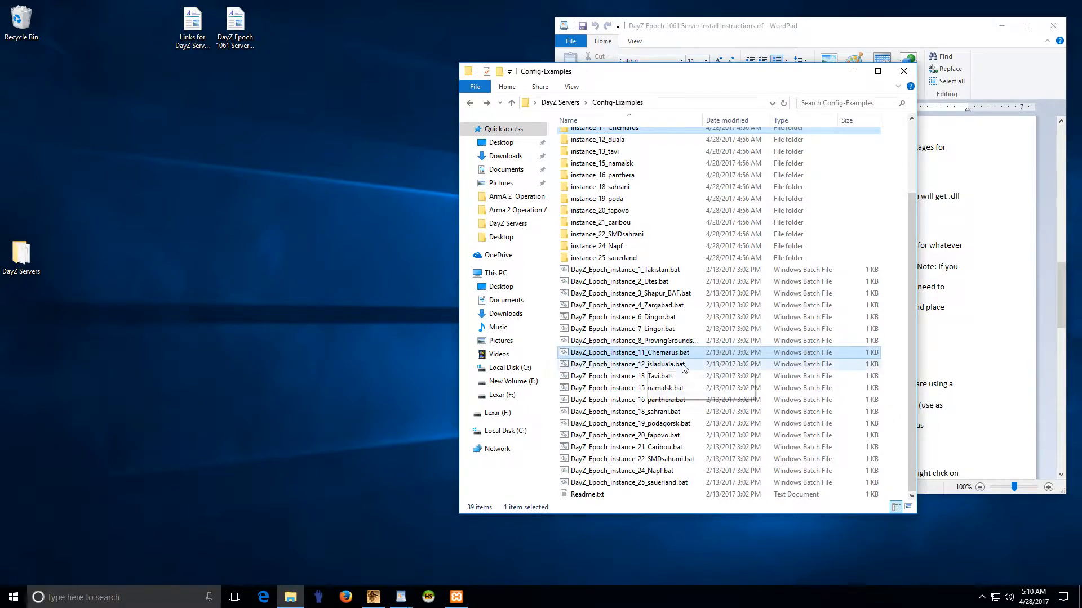
{"action": "right_click", "coordinate": [636, 359]}
{"action": "left_click", "coordinate": [670, 480]}
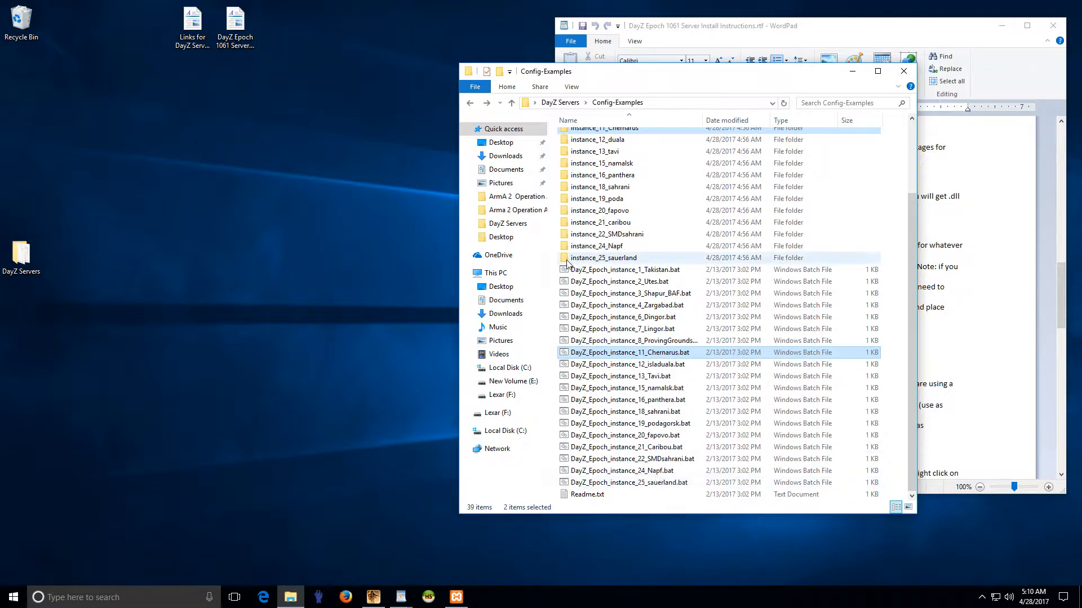
Step: Paste both into the DayZ Servers folder and check the pasted folder and batch file
{"action": "left_click", "coordinate": [476, 104]}
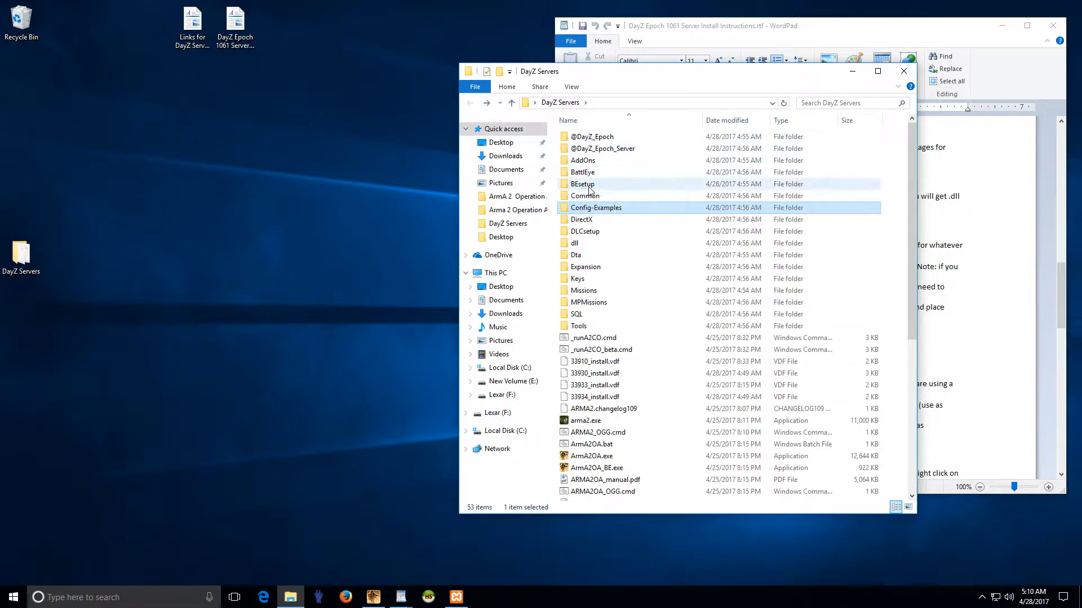
{"action": "right_click", "coordinate": [551, 215]}
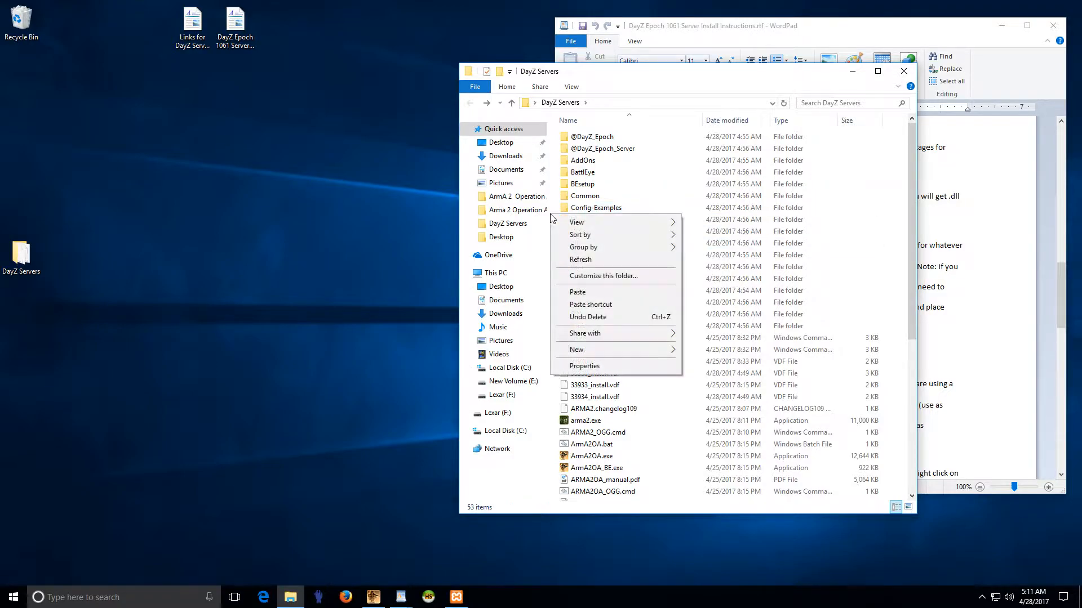
{"action": "left_click", "coordinate": [578, 292]}
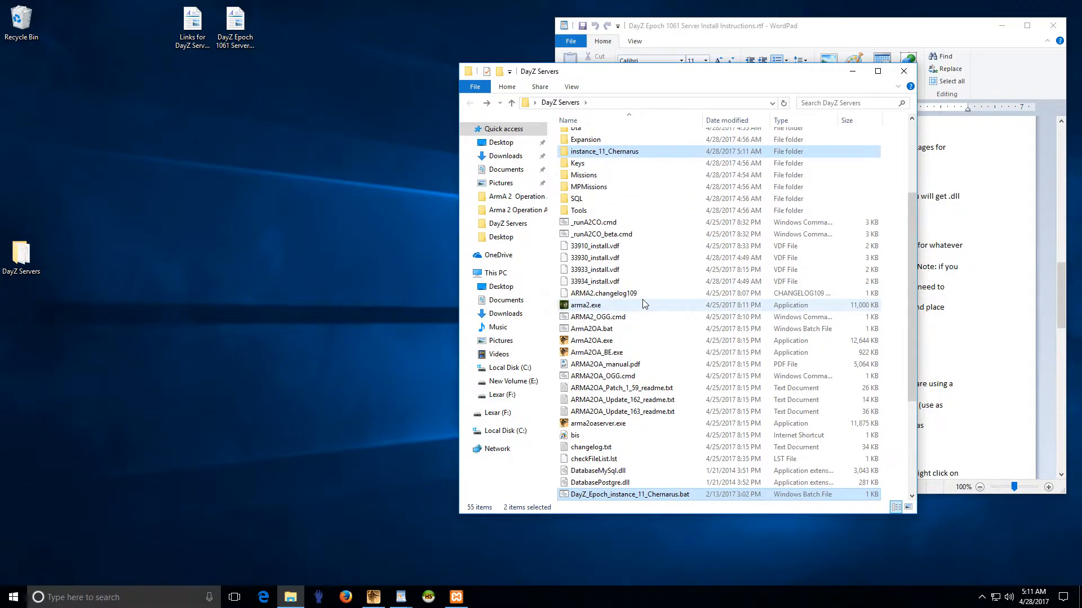
{"action": "left_click", "coordinate": [625, 258]}
{"action": "scroll", "coordinate": [640, 308], "scroll_direction": "down", "scroll_amount": 4}
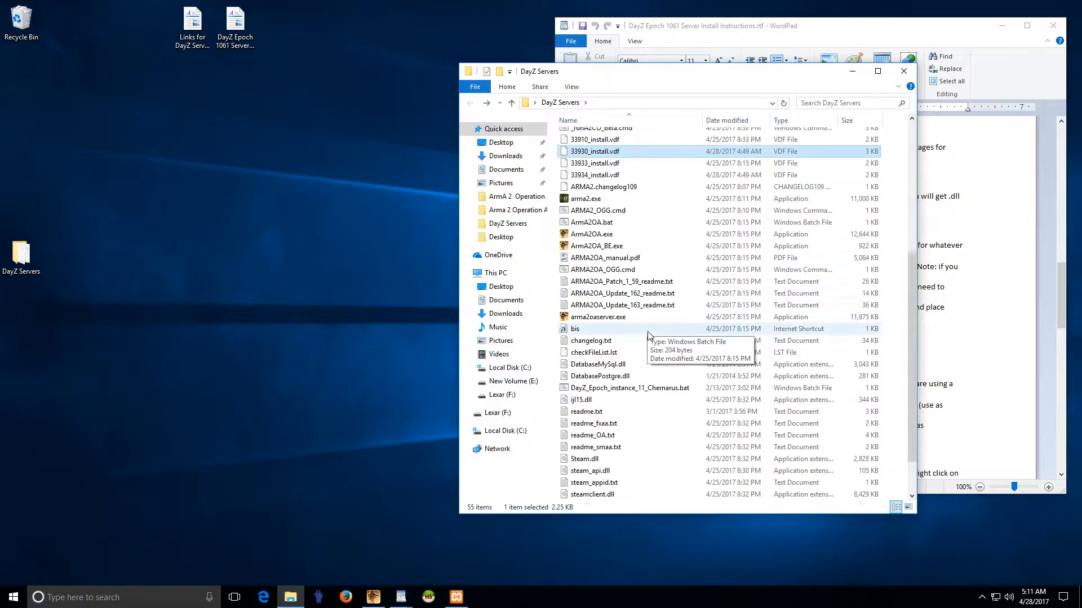
{"action": "left_click", "coordinate": [654, 350]}
{"action": "scroll", "coordinate": [665, 322], "scroll_direction": "up", "scroll_amount": 6}
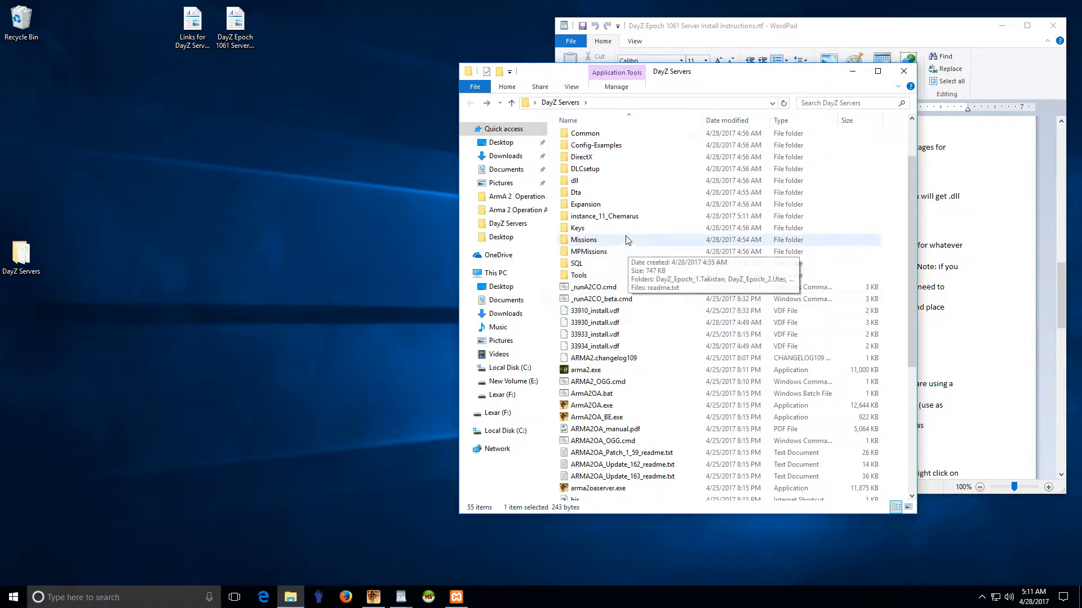
{"action": "left_click", "coordinate": [674, 216]}
{"action": "scroll", "coordinate": [659, 338], "scroll_direction": "down", "scroll_amount": 5}
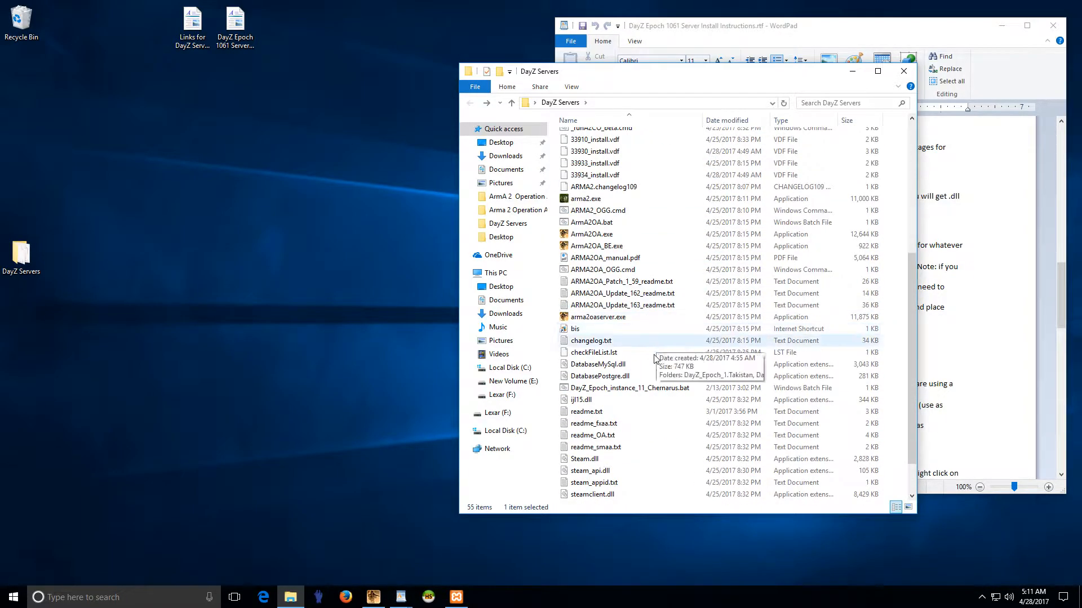
{"action": "left_click", "coordinate": [639, 389]}
{"action": "right_click", "coordinate": [639, 389]}
{"action": "left_click", "coordinate": [685, 205]}
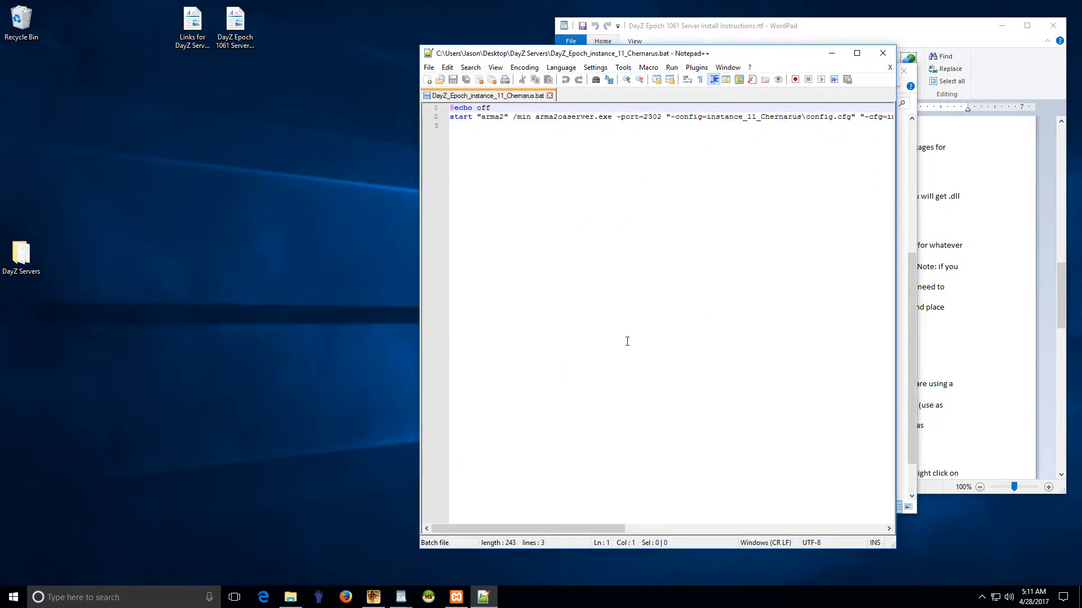
{"action": "left_click_drag", "start_coordinate": [599, 529], "coordinate": [563, 526]}
{"action": "double_click", "coordinate": [652, 117]}
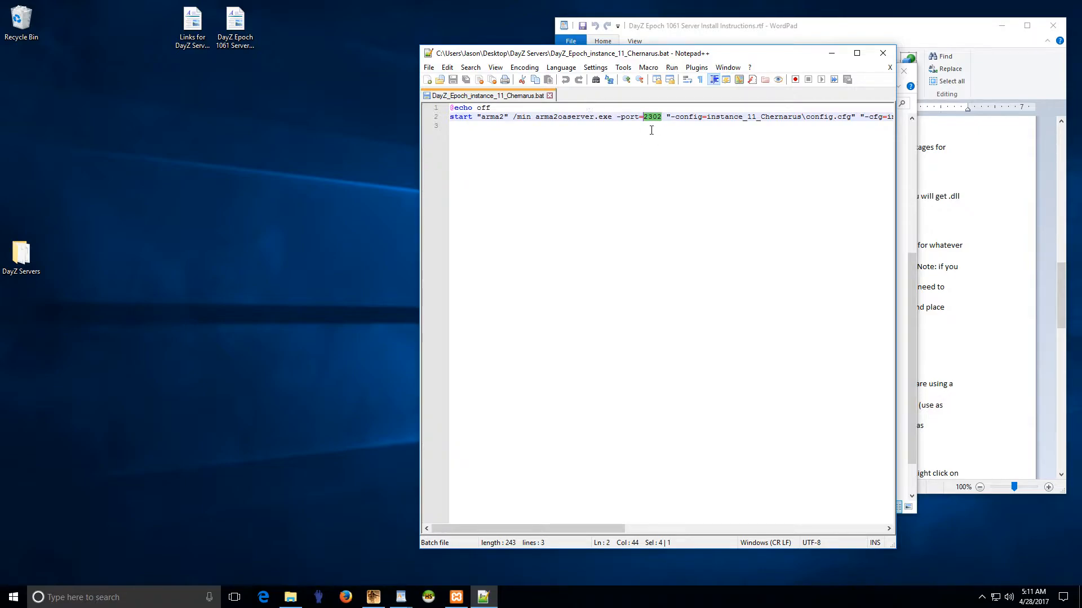
{"action": "left_click", "coordinate": [549, 96]}
Step: Close the empty Notepad++ window, enter instance_11_Chernarus, and edit its config.cfg in Notepad++
{"action": "left_click", "coordinate": [883, 53]}
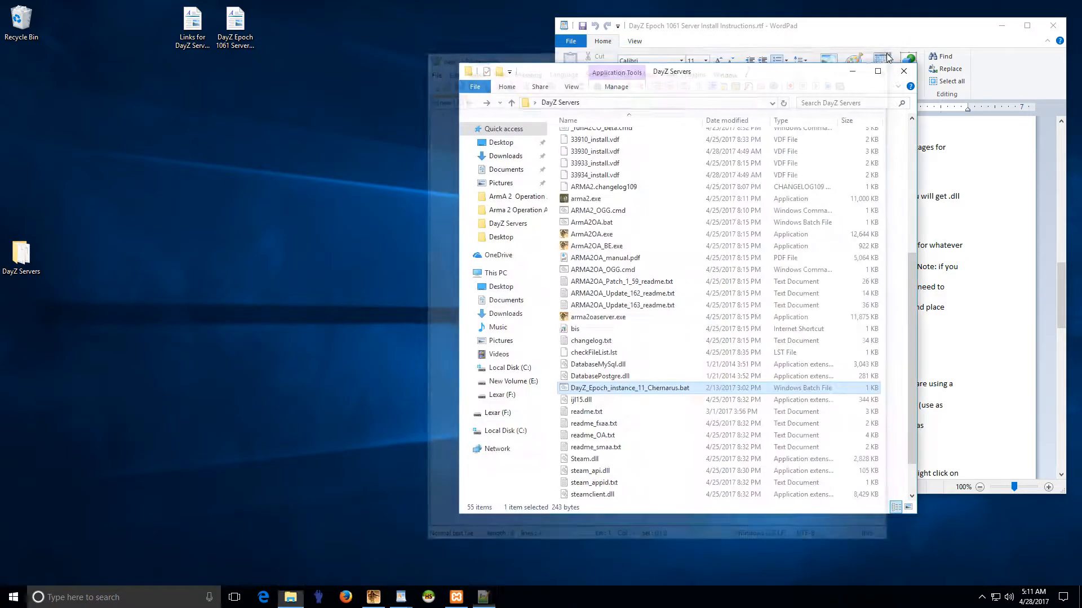
{"action": "scroll", "coordinate": [647, 348], "scroll_direction": "up", "scroll_amount": 4}
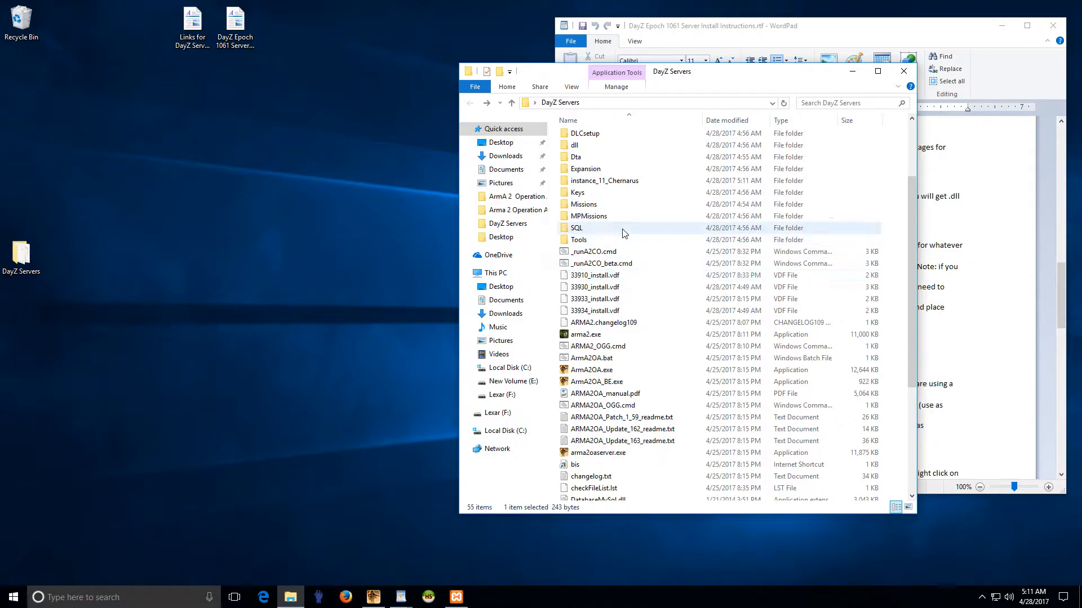
{"action": "double_click", "coordinate": [608, 185]}
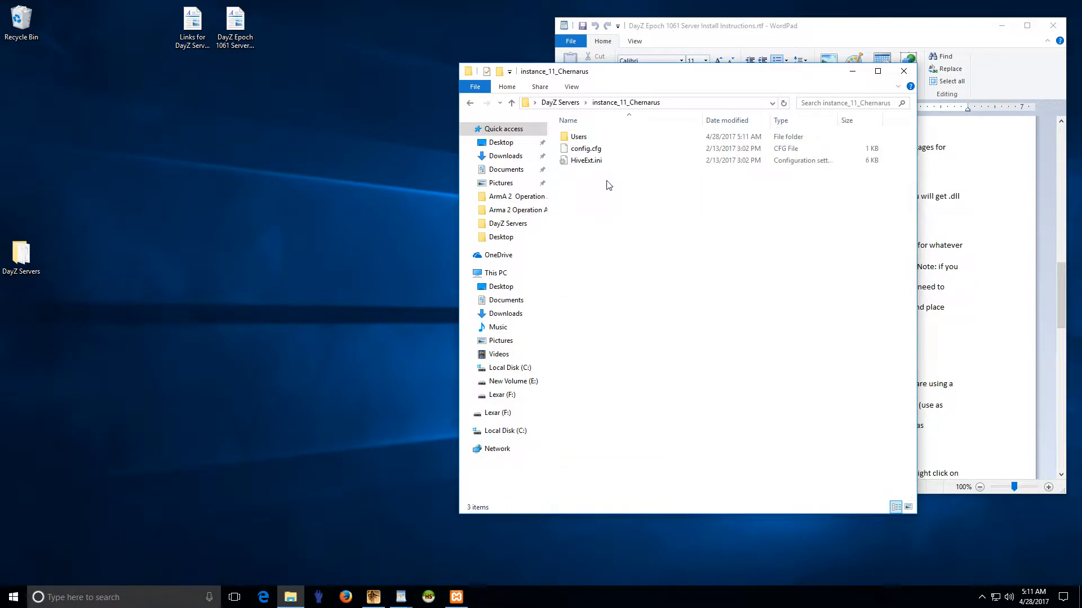
{"action": "right_click", "coordinate": [586, 150]}
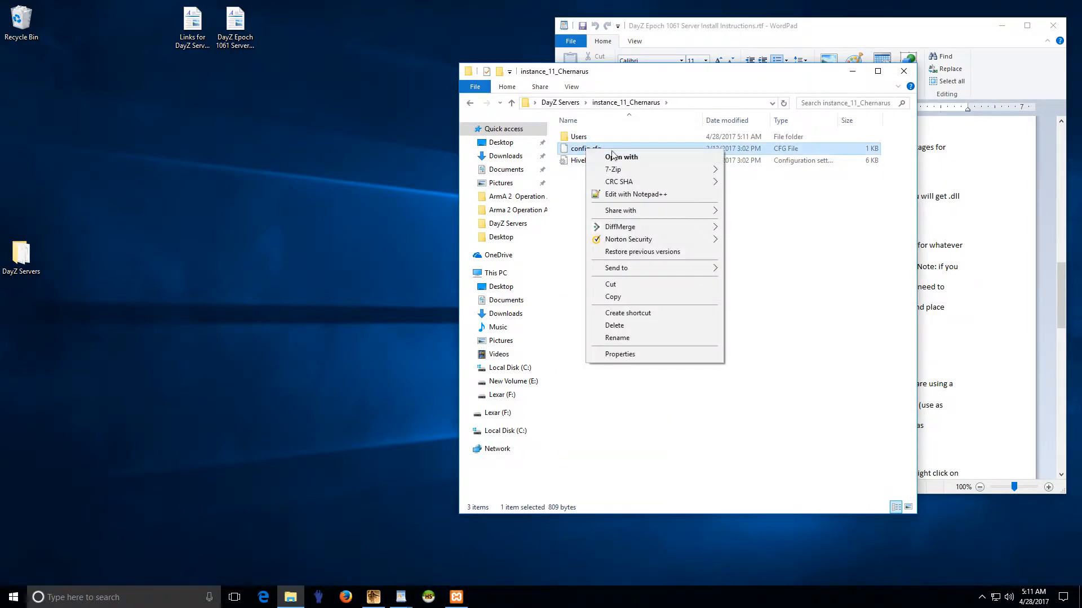
{"action": "left_click", "coordinate": [632, 195]}
{"action": "mouse_move", "coordinate": [605, 62]}
{"action": "left_mouse_down"}
{"action": "mouse_move", "coordinate": [711, 71]}
{"action": "mouse_move", "coordinate": [368, 40]}
{"action": "mouse_move", "coordinate": [706, 57]}
{"action": "mouse_move", "coordinate": [618, 60]}
{"action": "left_mouse_up"}
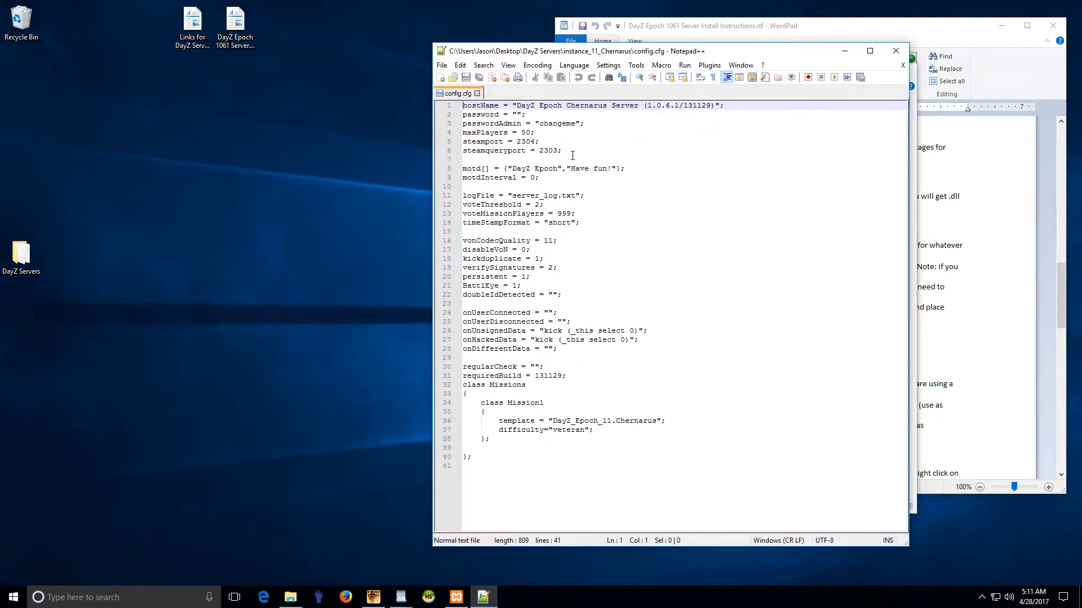
Step: Inspect the server host name, its version text, and the join password line in config.cfg
{"action": "mouse_move", "coordinate": [509, 106]}
{"action": "left_mouse_down"}
{"action": "mouse_move", "coordinate": [698, 107]}
{"action": "mouse_move", "coordinate": [518, 106]}
{"action": "left_mouse_up"}
{"action": "left_click", "coordinate": [699, 107]}
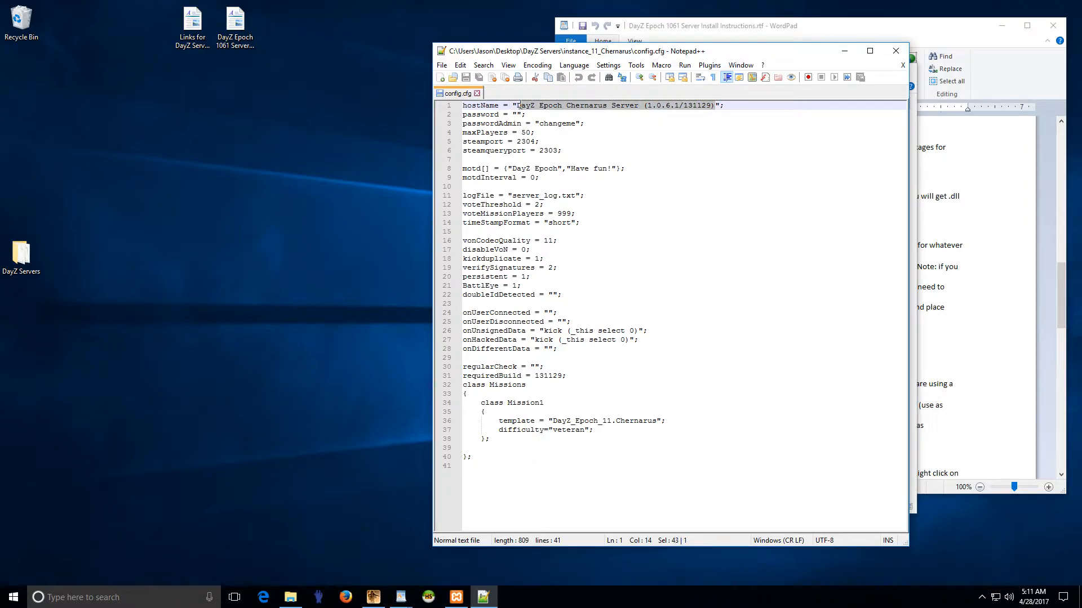
{"action": "left_click", "coordinate": [570, 106]}
{"action": "left_click_drag", "start_coordinate": [644, 106], "coordinate": [715, 107]}
{"action": "left_click", "coordinate": [635, 106]}
{"action": "left_click_drag", "start_coordinate": [639, 105], "coordinate": [462, 116]}
{"action": "left_click", "coordinate": [546, 106]}
{"action": "left_click", "coordinate": [544, 115]}
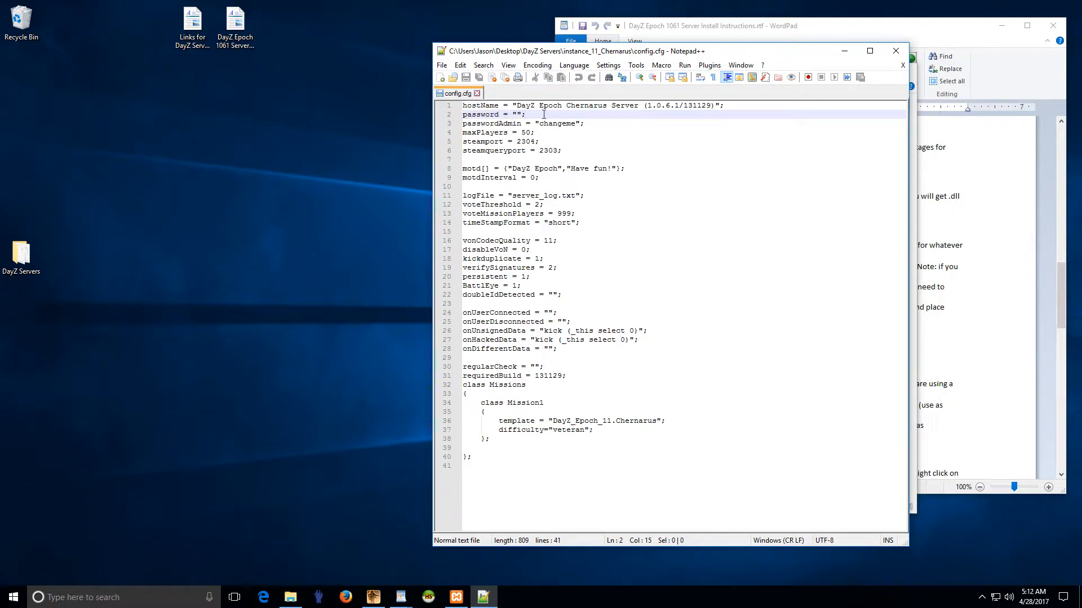
{"action": "left_click_drag", "start_coordinate": [526, 115], "coordinate": [463, 116]}
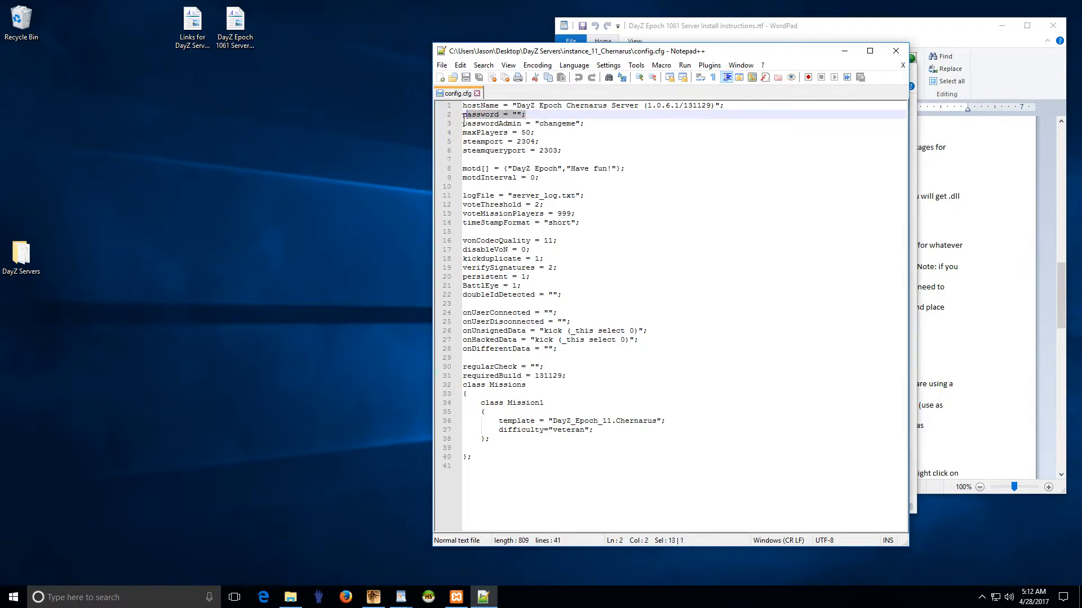
{"action": "left_click", "coordinate": [517, 115]}
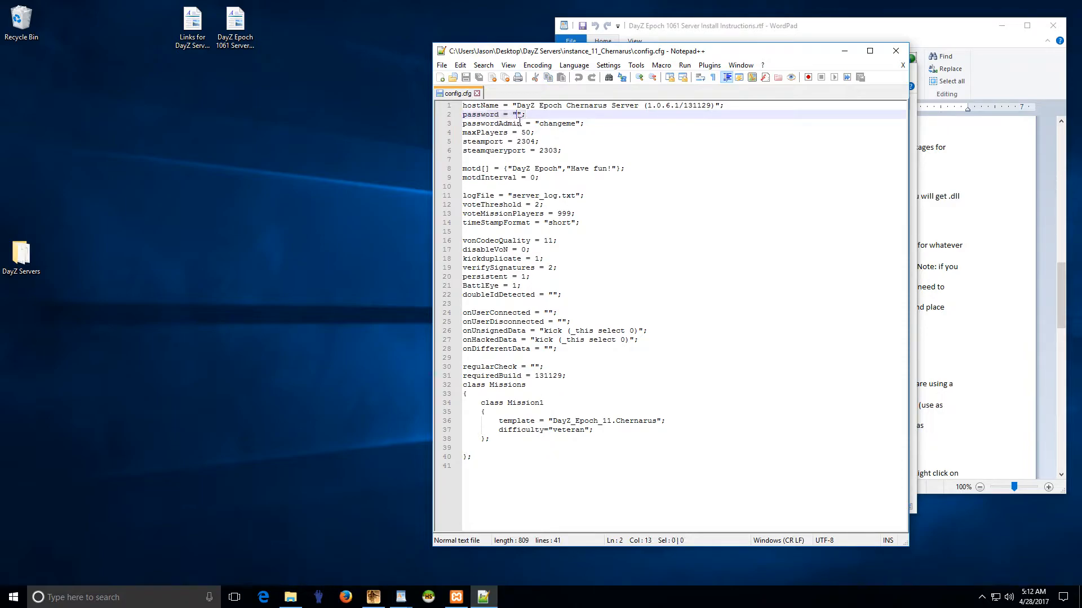
Step: Inspect the admin password on line 3 and the mission template and difficulty settings
{"action": "left_click_drag", "start_coordinate": [463, 124], "coordinate": [536, 129]}
{"action": "left_click", "coordinate": [586, 127]}
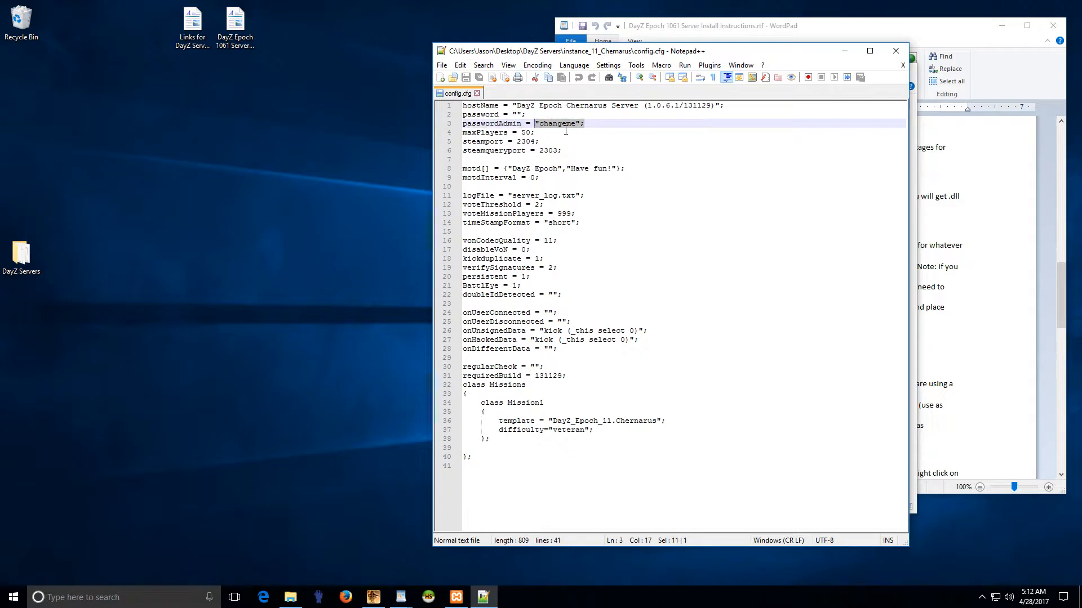
{"action": "left_click", "coordinate": [566, 131]}
{"action": "left_click", "coordinate": [576, 123]}
{"action": "left_click_drag", "start_coordinate": [584, 124], "coordinate": [530, 125]}
{"action": "left_click", "coordinate": [557, 125]}
{"action": "left_click_drag", "start_coordinate": [528, 121], "coordinate": [585, 124]}
{"action": "left_click", "coordinate": [580, 126]}
{"action": "left_click_drag", "start_coordinate": [531, 421], "coordinate": [597, 439]}
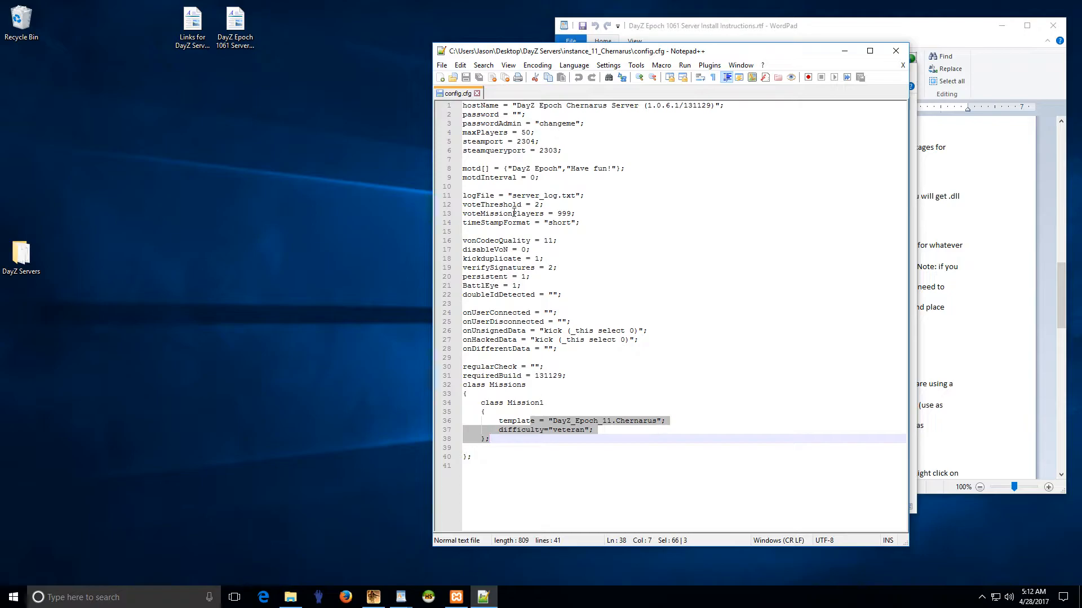
Step: Reopen config.cfg to check the veteran difficulty value, then close it unchanged
{"action": "left_click", "coordinate": [477, 93]}
{"action": "left_click", "coordinate": [896, 51]}
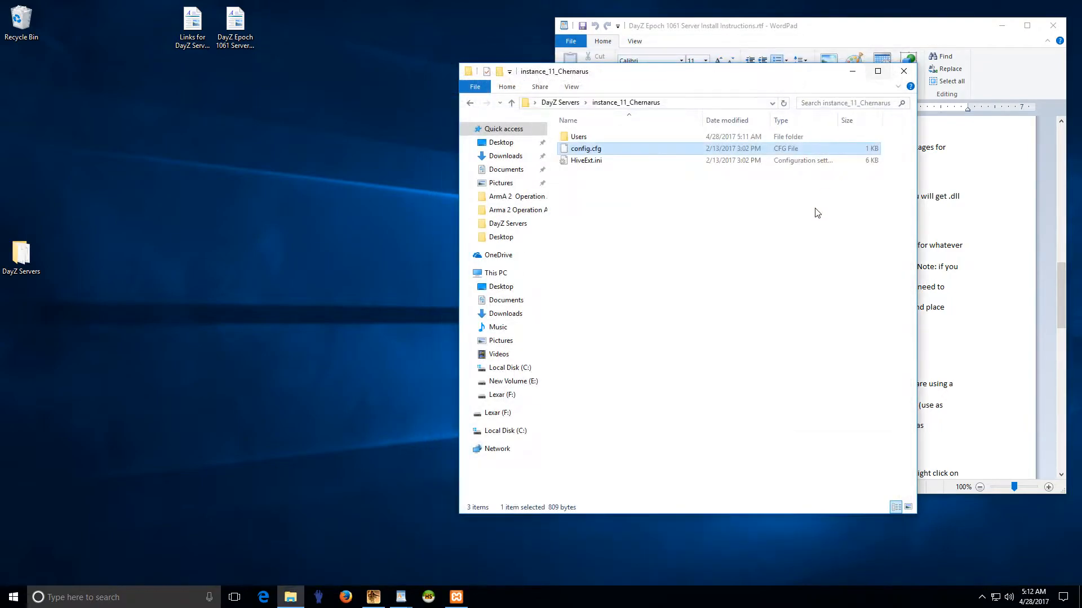
{"action": "right_click", "coordinate": [580, 151]}
{"action": "left_click", "coordinate": [622, 193]}
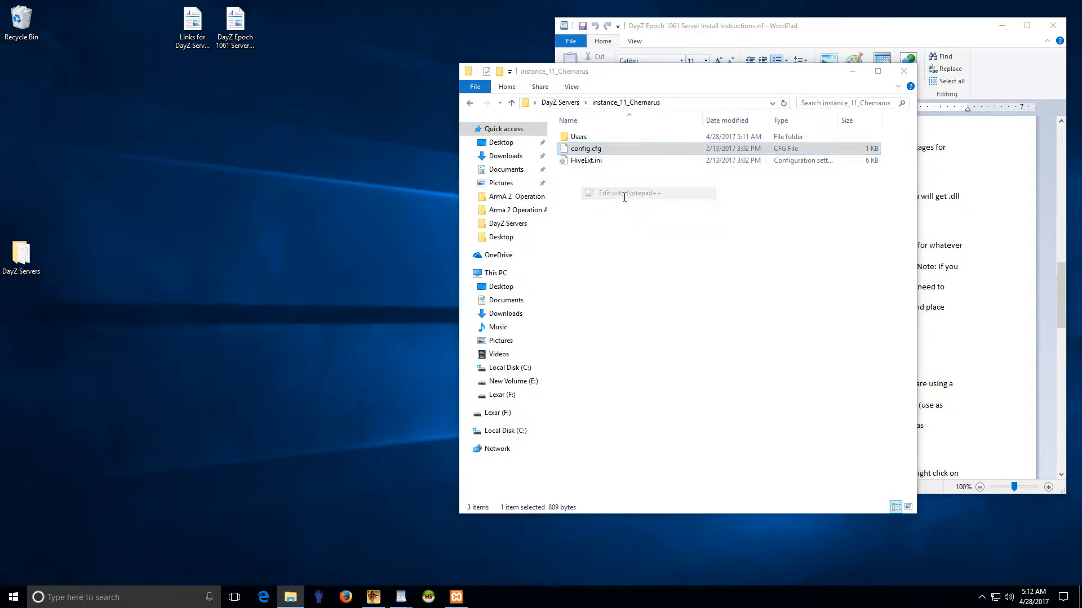
{"action": "double_click", "coordinate": [562, 435]}
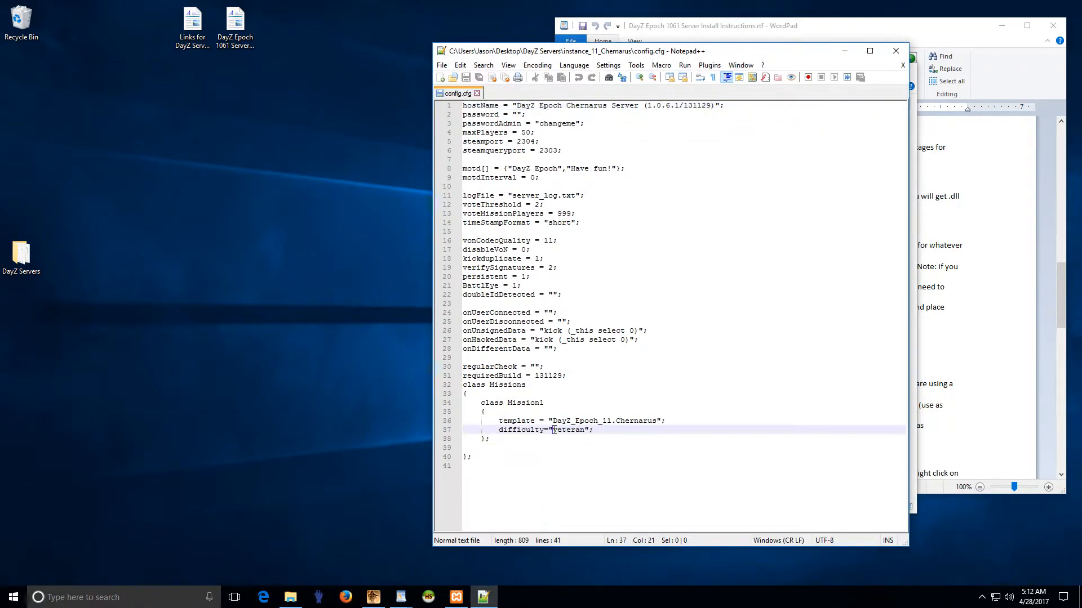
{"action": "left_click", "coordinate": [579, 439]}
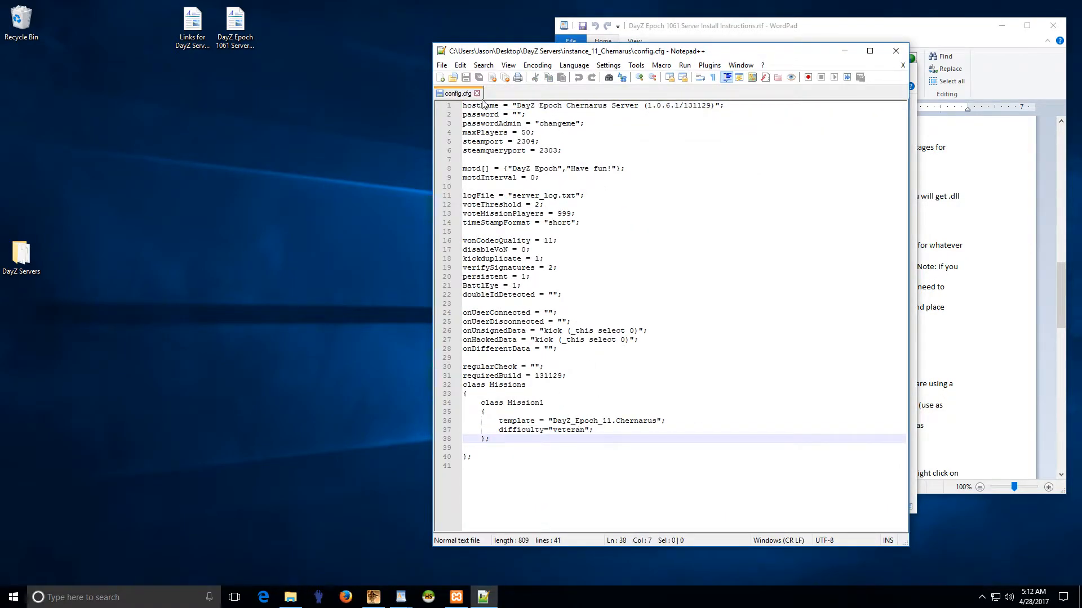
{"action": "left_click", "coordinate": [477, 93]}
Step: Open instance_11_Chernarus.ArmA2OAProfile from Users\instance_11_Chernarus in Notepad++
{"action": "left_click", "coordinate": [896, 50]}
{"action": "double_click", "coordinate": [578, 137]}
{"action": "double_click", "coordinate": [608, 139]}
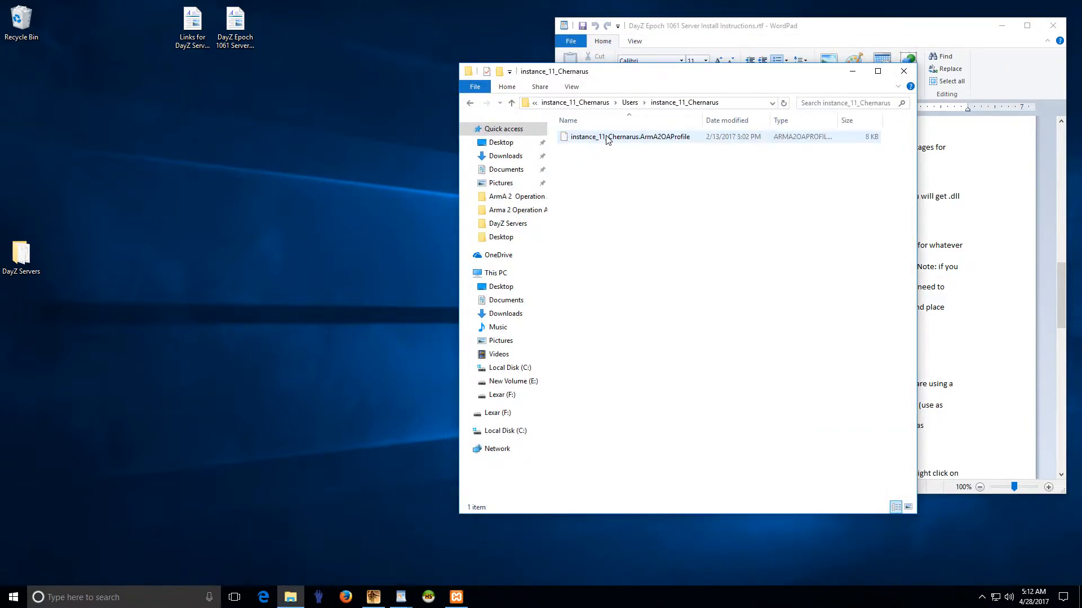
{"action": "right_click", "coordinate": [608, 139]}
{"action": "left_click", "coordinate": [626, 181]}
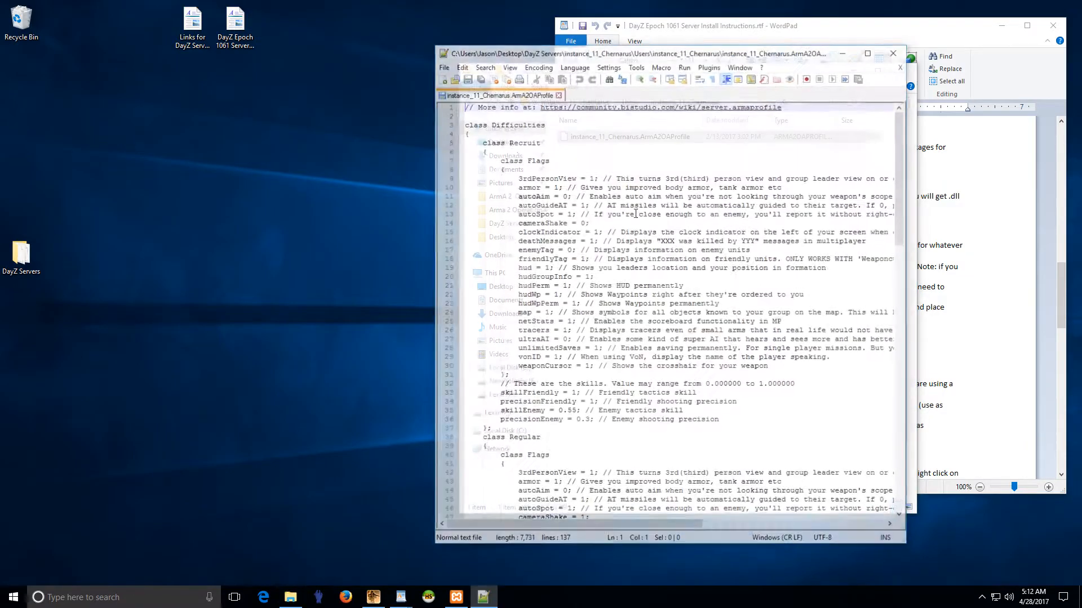
Step: Scroll through the difficulty classes, checking the Veteran heading and Mercenary 3rdPersonView setting
{"action": "scroll", "coordinate": [530, 185], "scroll_direction": "down", "scroll_amount": 4}
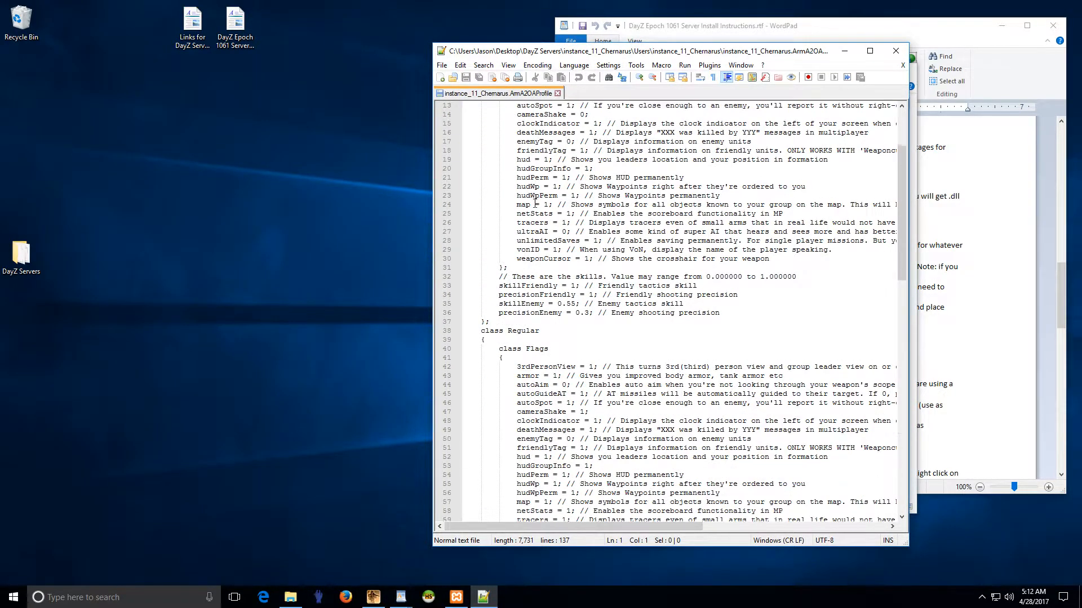
{"action": "scroll", "coordinate": [531, 339], "scroll_direction": "down", "scroll_amount": 9}
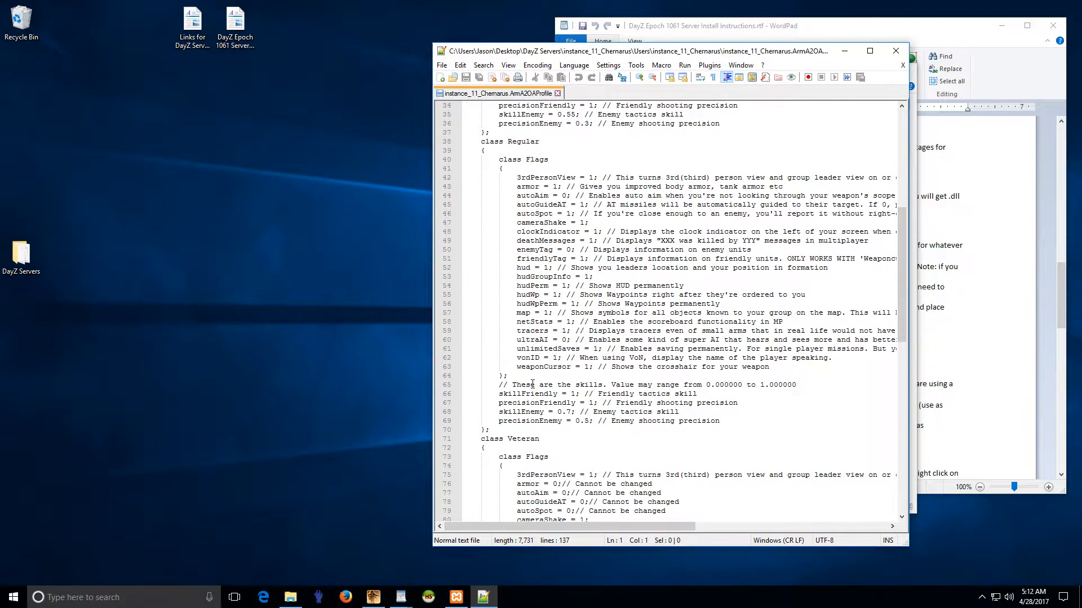
{"action": "left_click_drag", "start_coordinate": [514, 389], "coordinate": [541, 392]}
{"action": "left_click", "coordinate": [528, 388]}
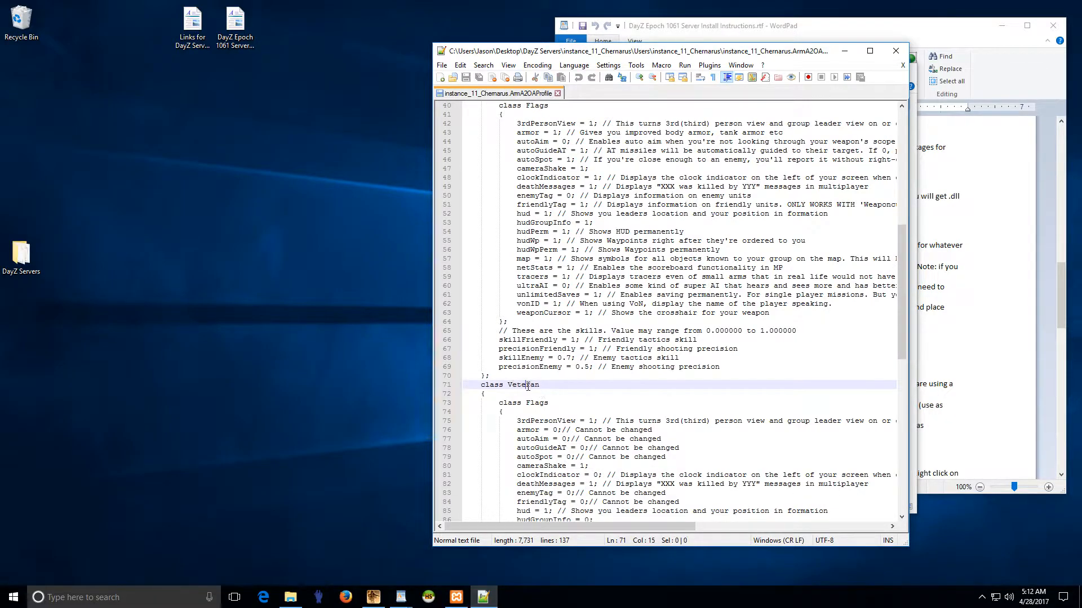
{"action": "scroll", "coordinate": [528, 403], "scroll_direction": "down", "scroll_amount": 5}
{"action": "scroll", "coordinate": [517, 468], "scroll_direction": "down", "scroll_amount": 3}
{"action": "left_click_drag", "start_coordinate": [505, 466], "coordinate": [548, 468]}
{"action": "scroll", "coordinate": [538, 445], "scroll_direction": "down", "scroll_amount": 3}
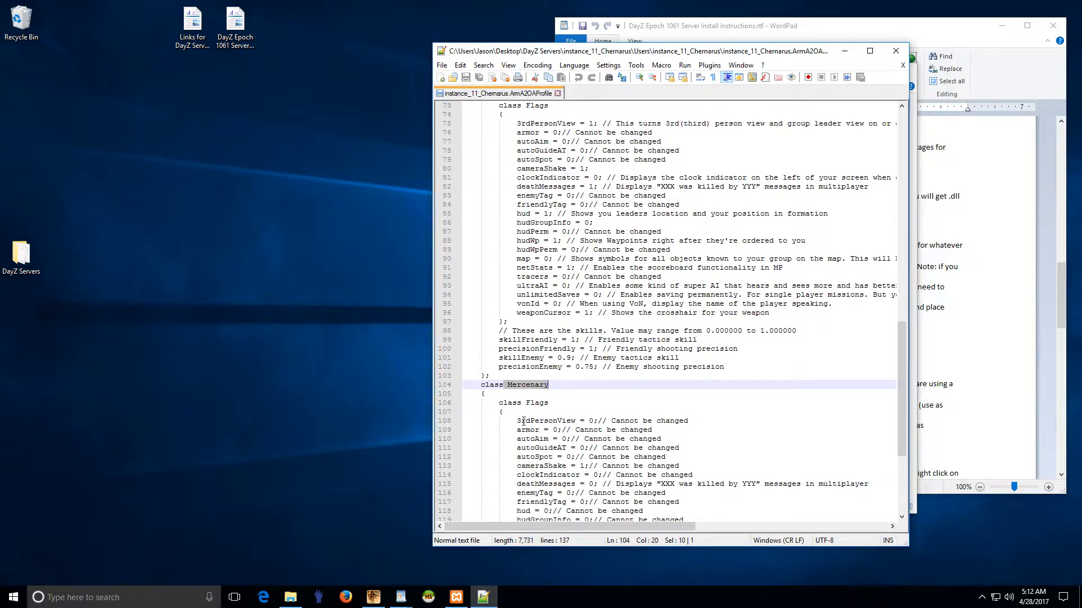
{"action": "left_click_drag", "start_coordinate": [517, 422], "coordinate": [629, 421]}
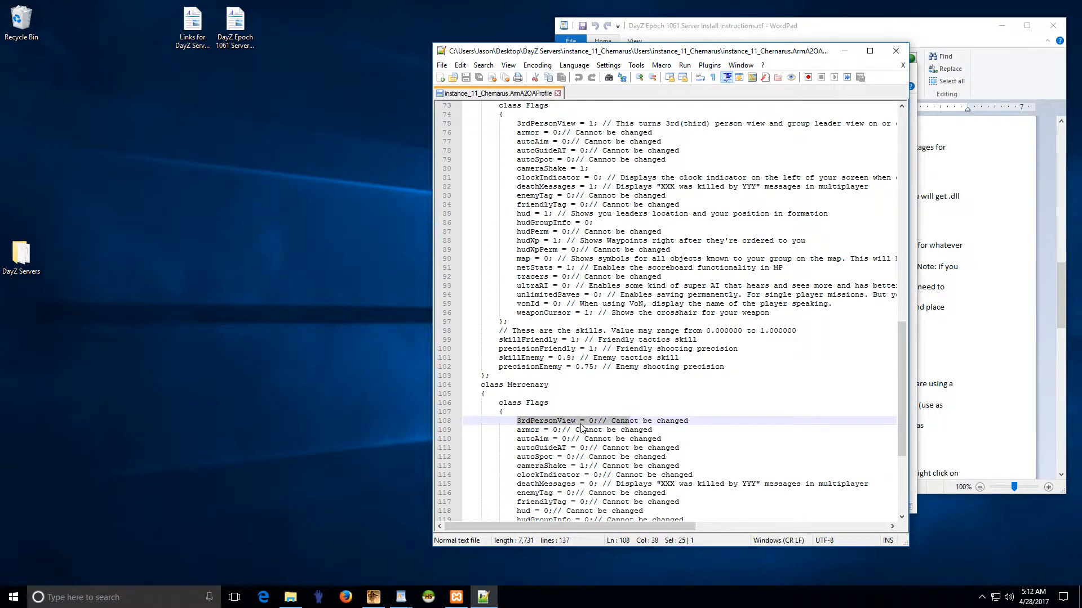
{"action": "left_click", "coordinate": [581, 421]}
{"action": "left_click_drag", "start_coordinate": [527, 422], "coordinate": [610, 426]}
{"action": "scroll", "coordinate": [559, 116], "scroll_direction": "up", "scroll_amount": 14}
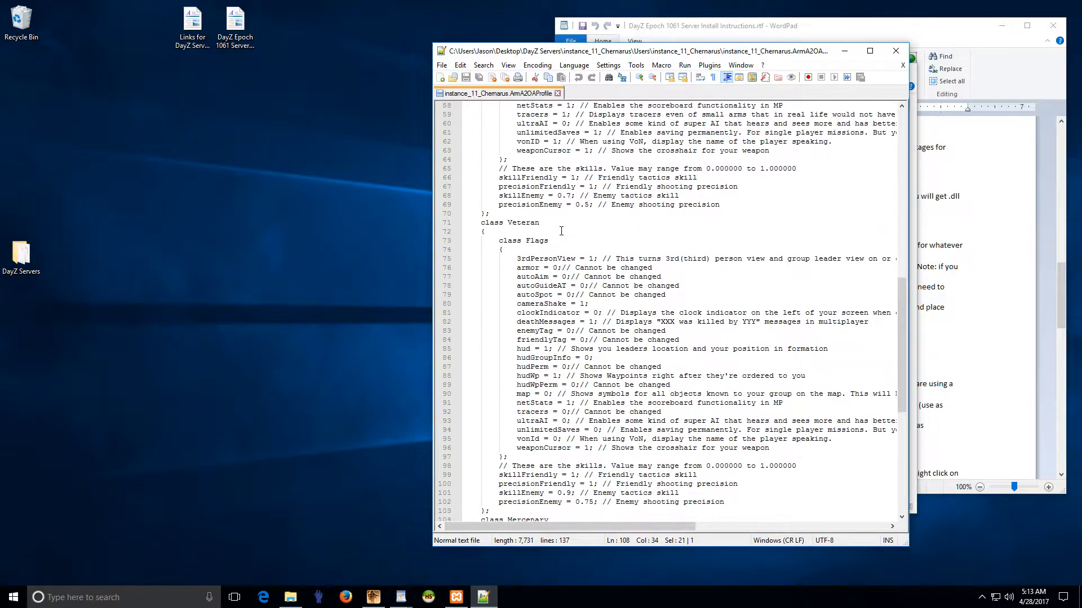
Step: Close the profile and Notepad++, and go back to the instance_11_Chernarus folder
{"action": "left_click", "coordinate": [557, 94]}
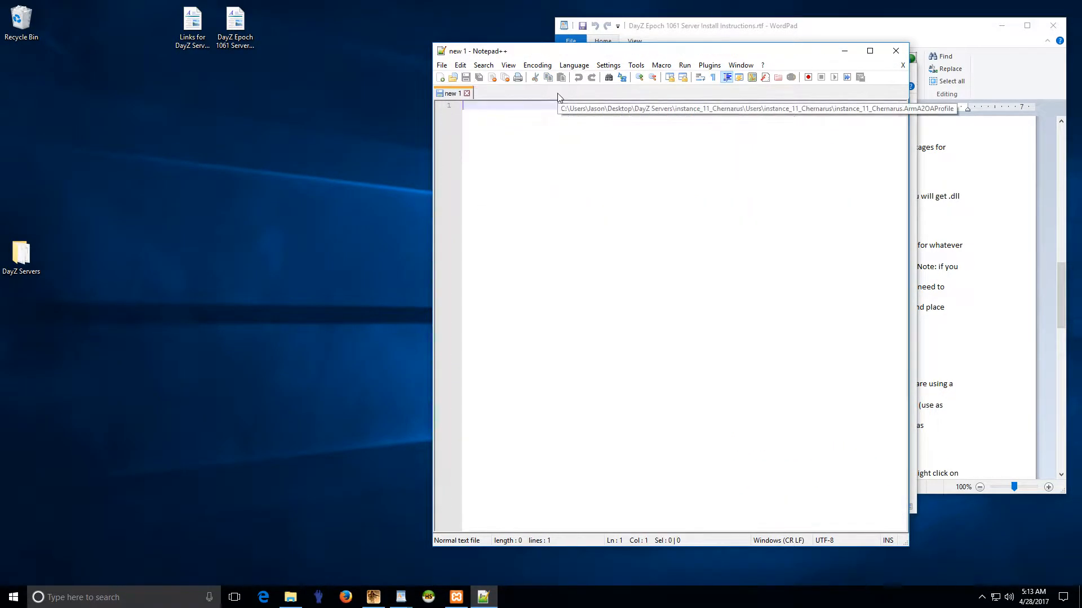
{"action": "left_click", "coordinate": [896, 50]}
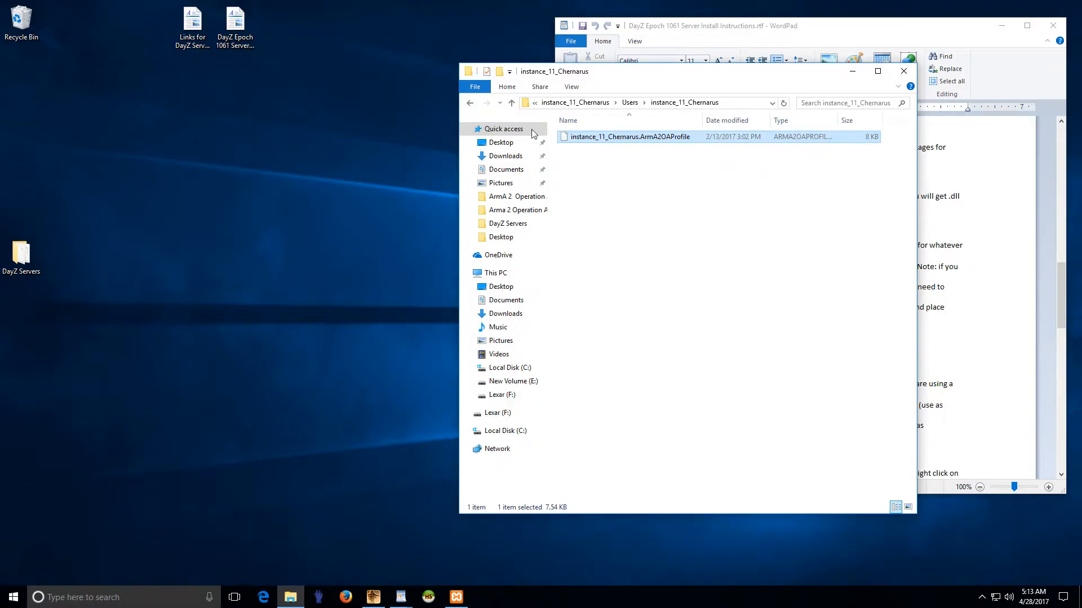
{"action": "left_click", "coordinate": [471, 103]}
{"action": "left_click", "coordinate": [470, 104]}
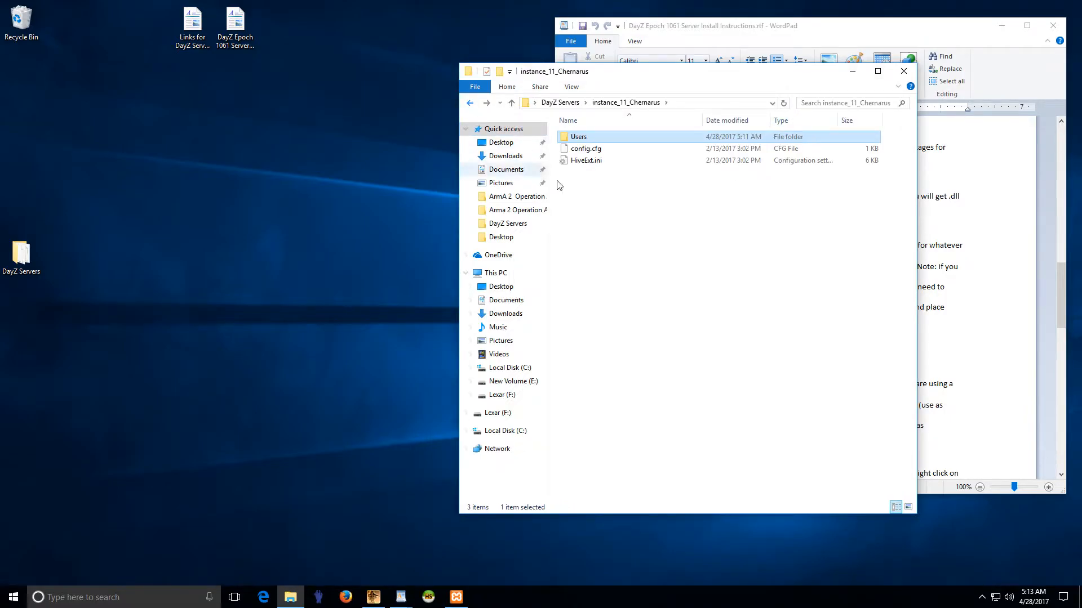
Step: Open HiveExt.ini in Notepad++ at its [Database] section and confirm MySQL runs in XAMPP
{"action": "right_click", "coordinate": [585, 162]}
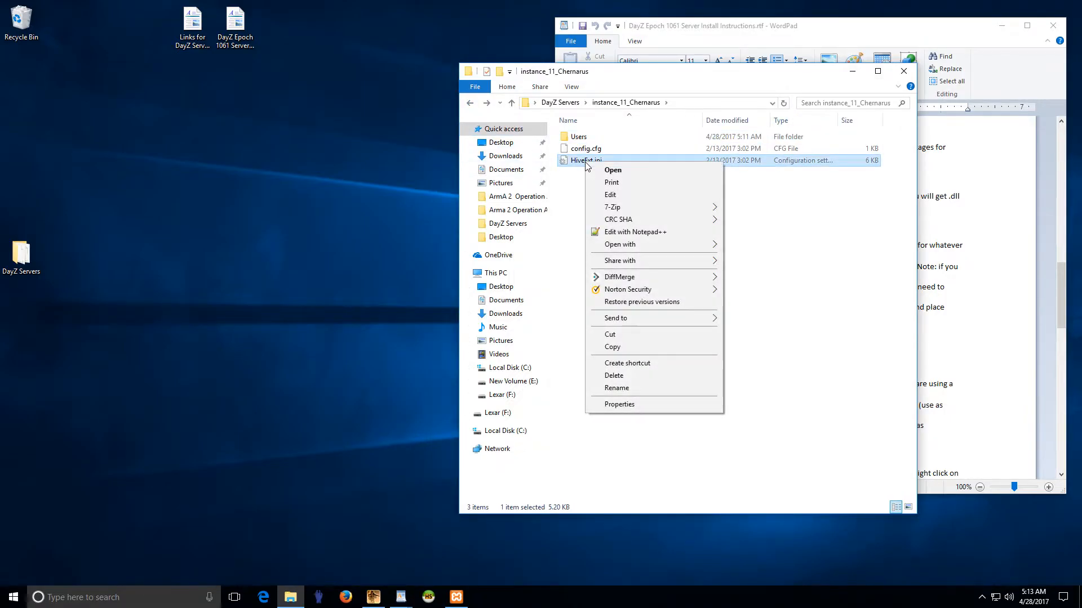
{"action": "left_click", "coordinate": [635, 232]}
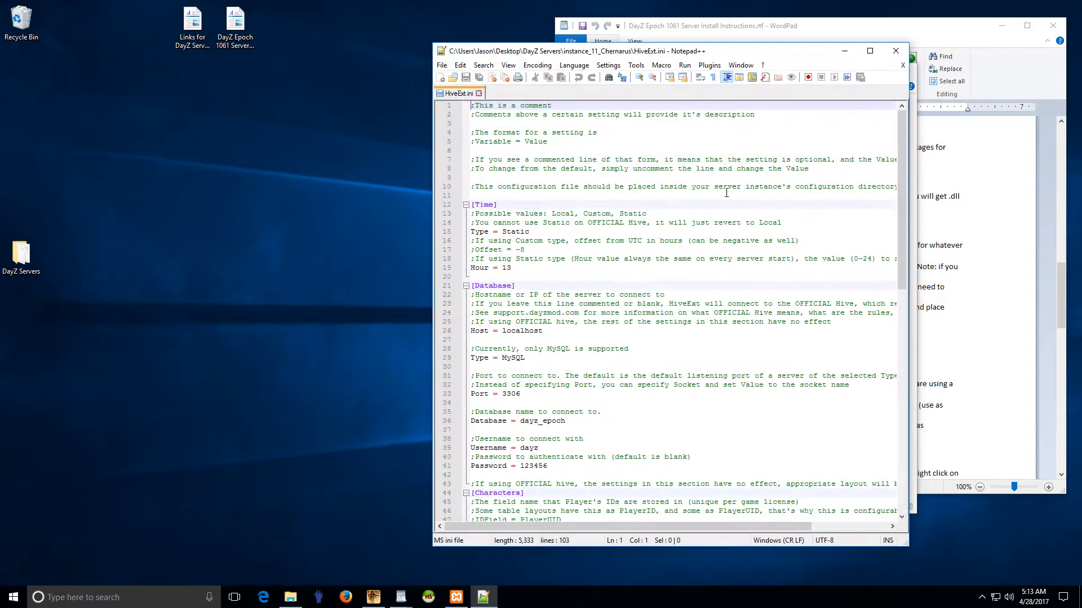
{"action": "left_click_drag", "start_coordinate": [606, 54], "coordinate": [751, 49]}
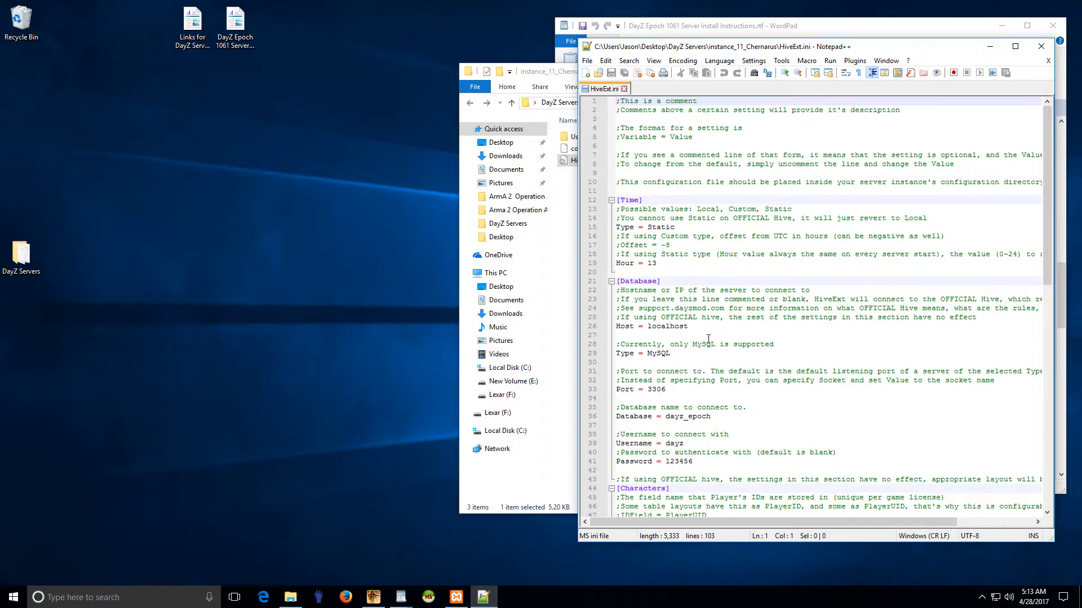
{"action": "scroll", "coordinate": [708, 338], "scroll_direction": "down", "scroll_amount": 2}
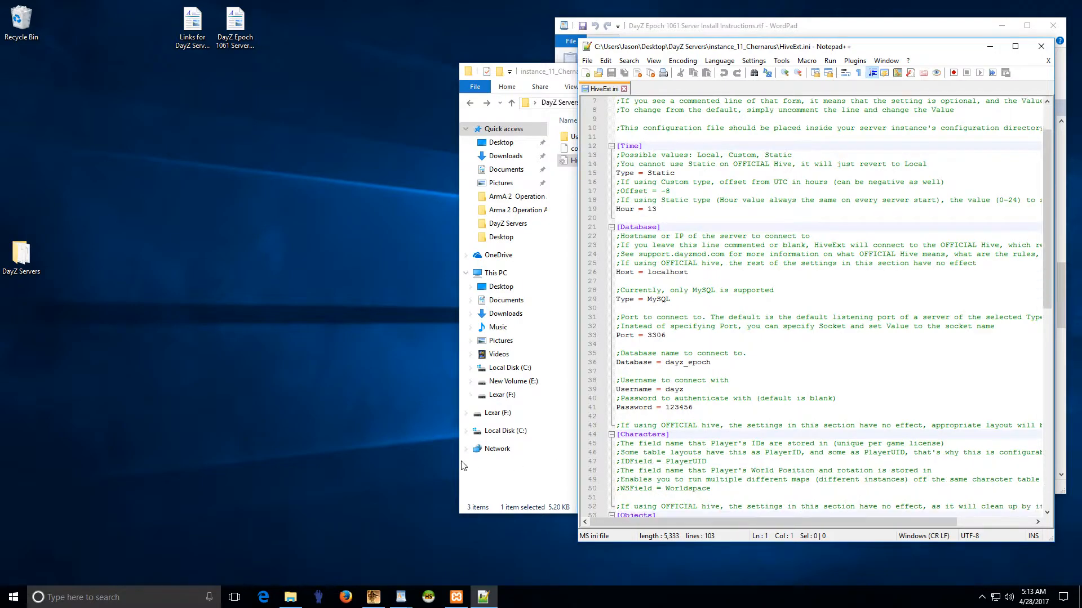
{"action": "left_click", "coordinate": [456, 597]}
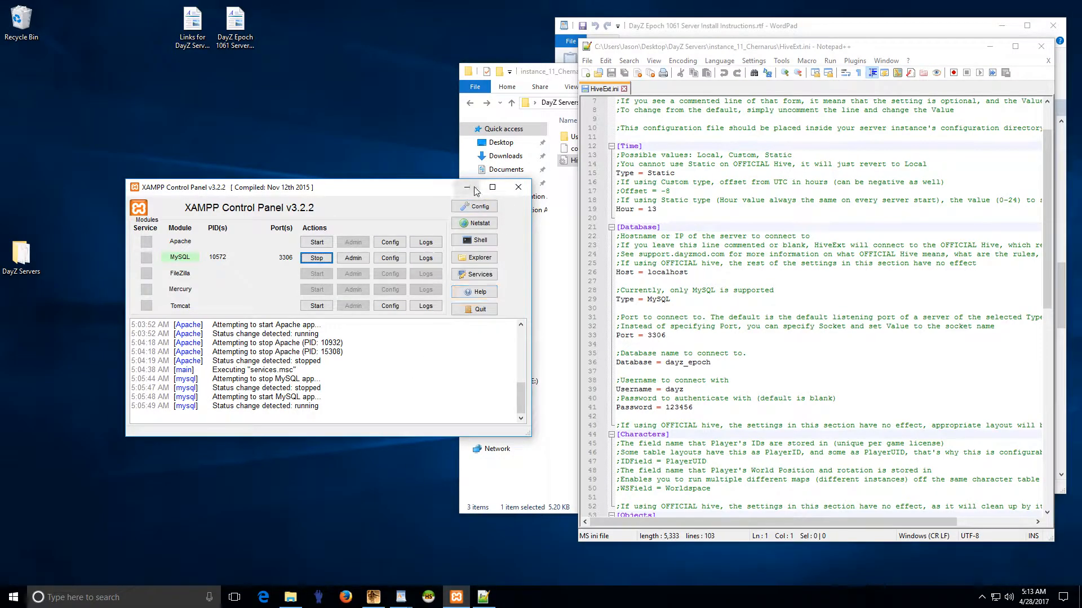
{"action": "left_click", "coordinate": [467, 189]}
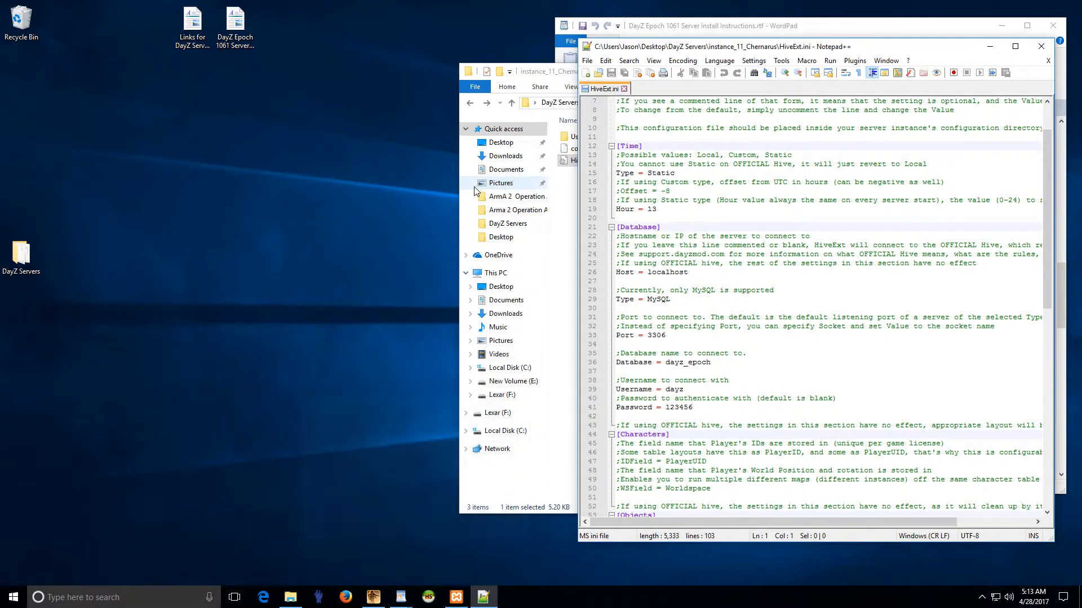
Step: Delete the existing DayZ session in HeidiSQL's session manager
{"action": "left_click", "coordinate": [429, 599]}
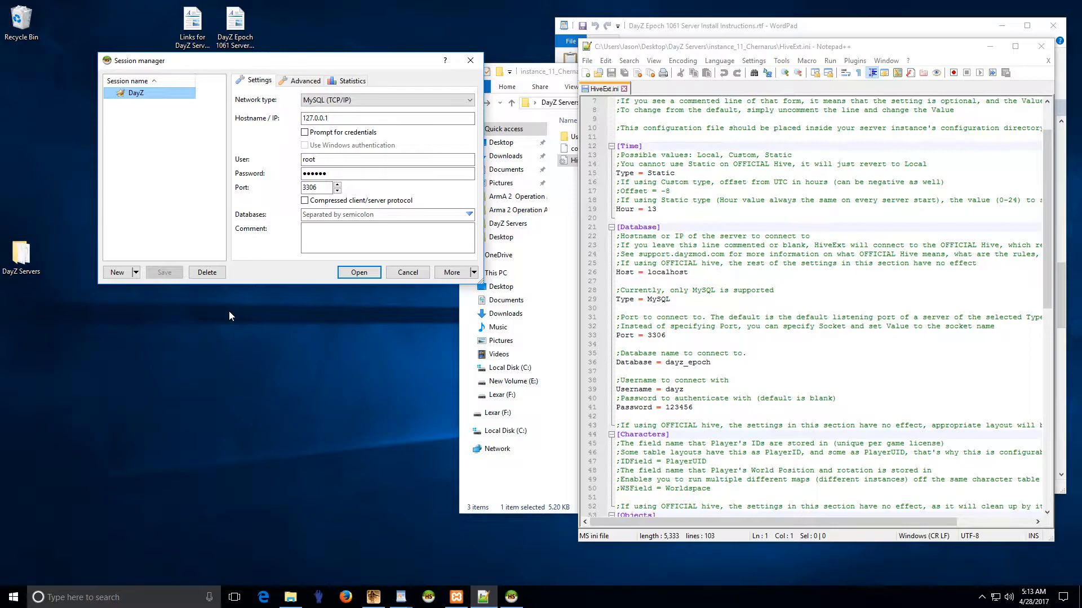
{"action": "right_click", "coordinate": [154, 92]}
{"action": "left_click", "coordinate": [181, 138]}
{"action": "left_click", "coordinate": [569, 300]}
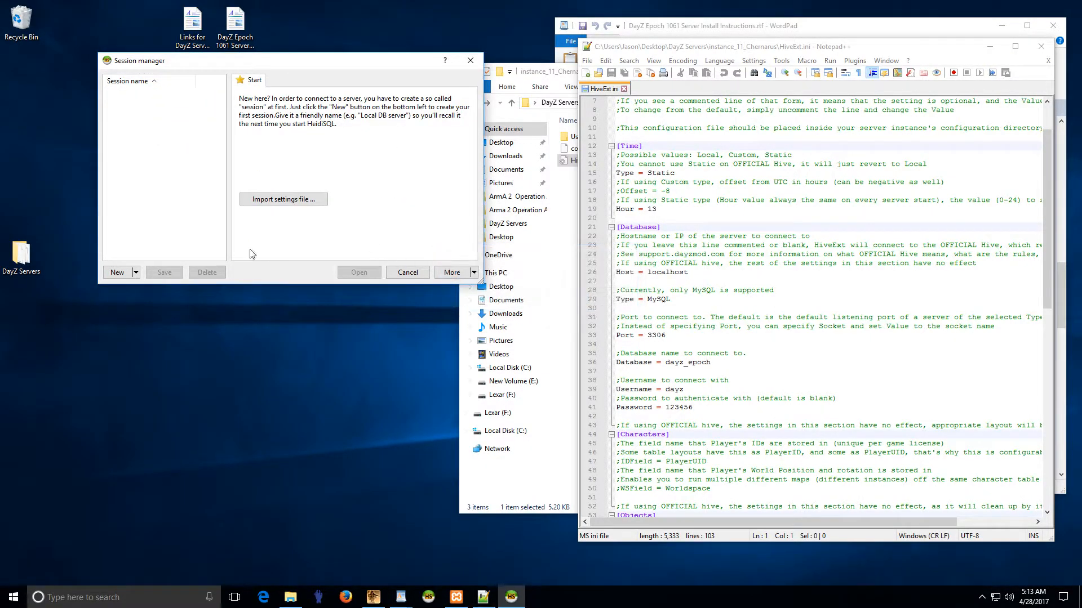
{"action": "left_click_drag", "start_coordinate": [297, 66], "coordinate": [272, 167]}
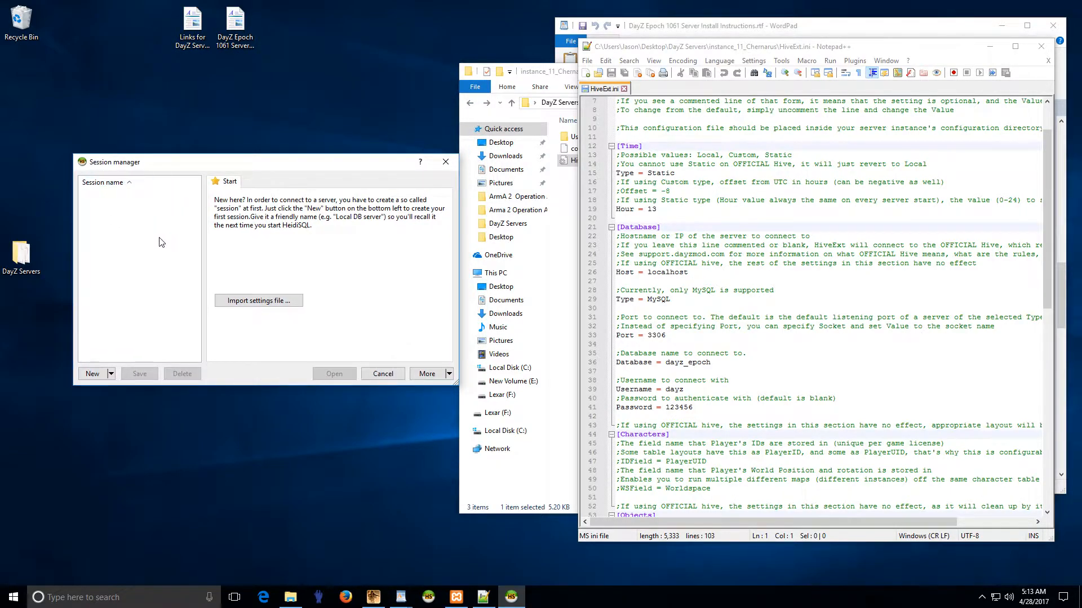
Step: Create a new session named DayZ, checking user root and hostname 127.0.0.1
{"action": "left_click", "coordinate": [93, 373]}
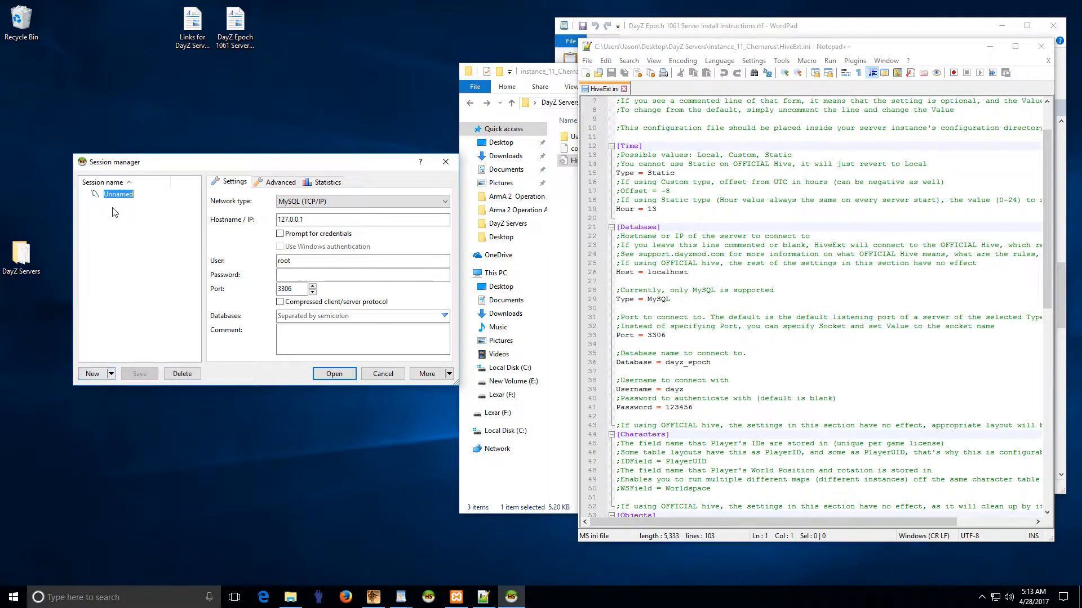
{"action": "type", "text": "DayZ"}
{"action": "key", "text": "Return"}
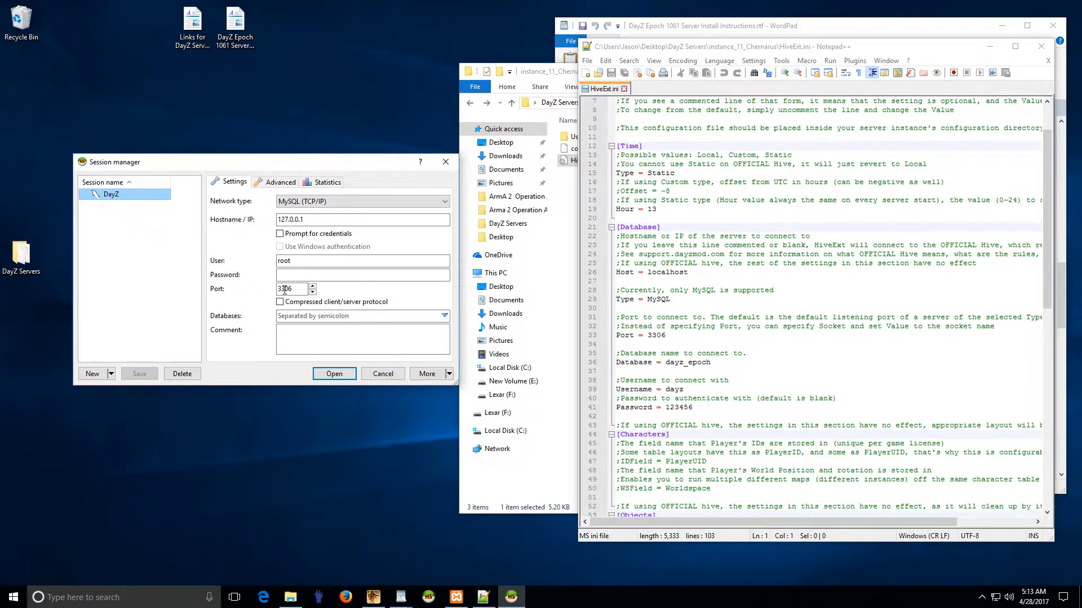
{"action": "double_click", "coordinate": [314, 264]}
{"action": "left_click", "coordinate": [316, 275]}
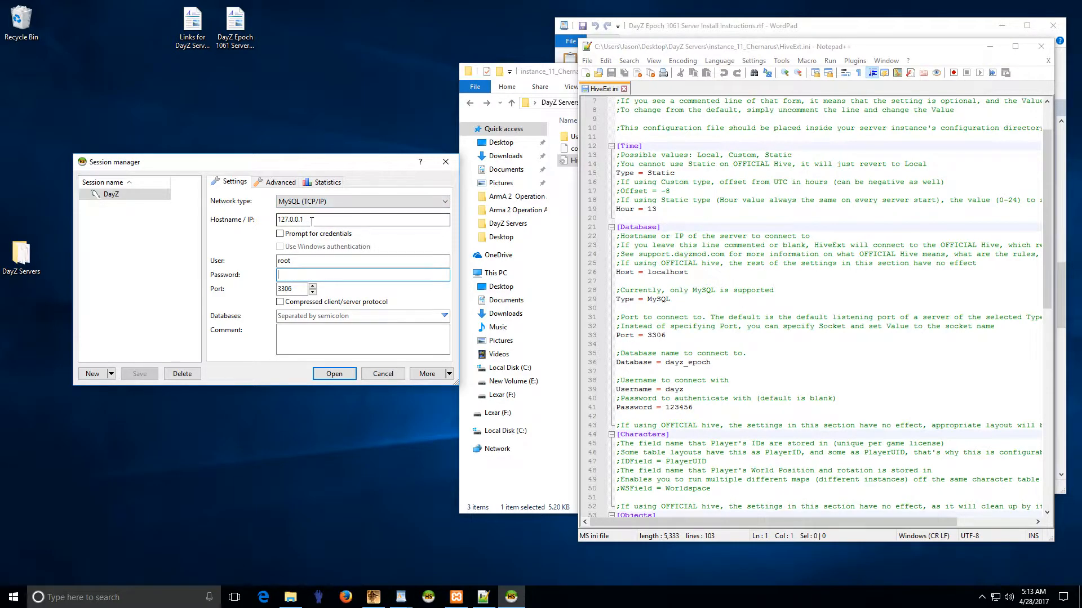
{"action": "left_click_drag", "start_coordinate": [322, 170], "coordinate": [300, 179]}
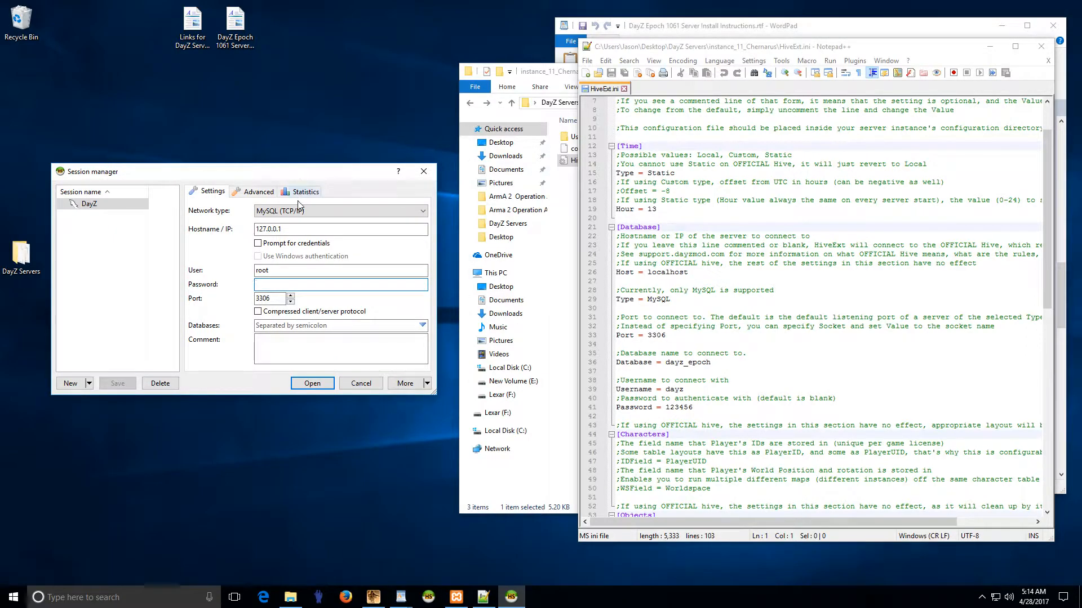
{"action": "left_click_drag", "start_coordinate": [289, 231], "coordinate": [244, 228]}
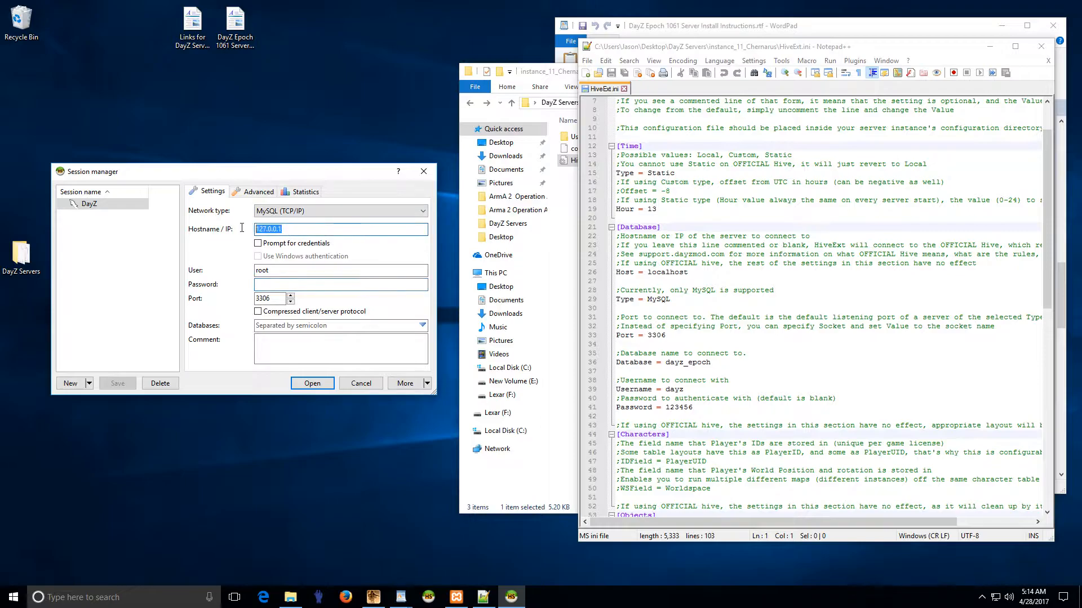
{"action": "left_click", "coordinate": [297, 228]}
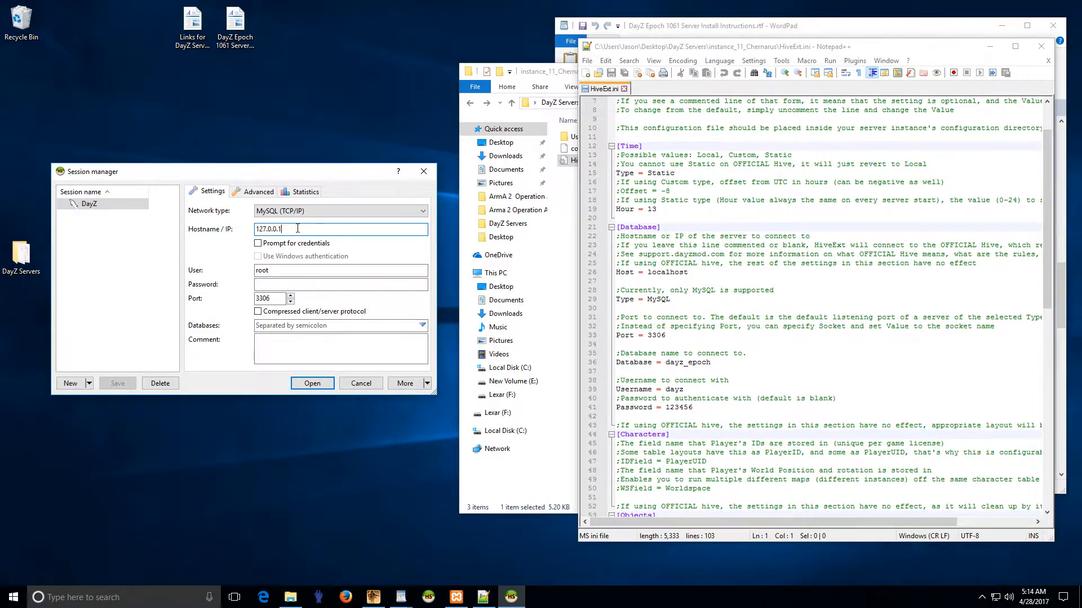
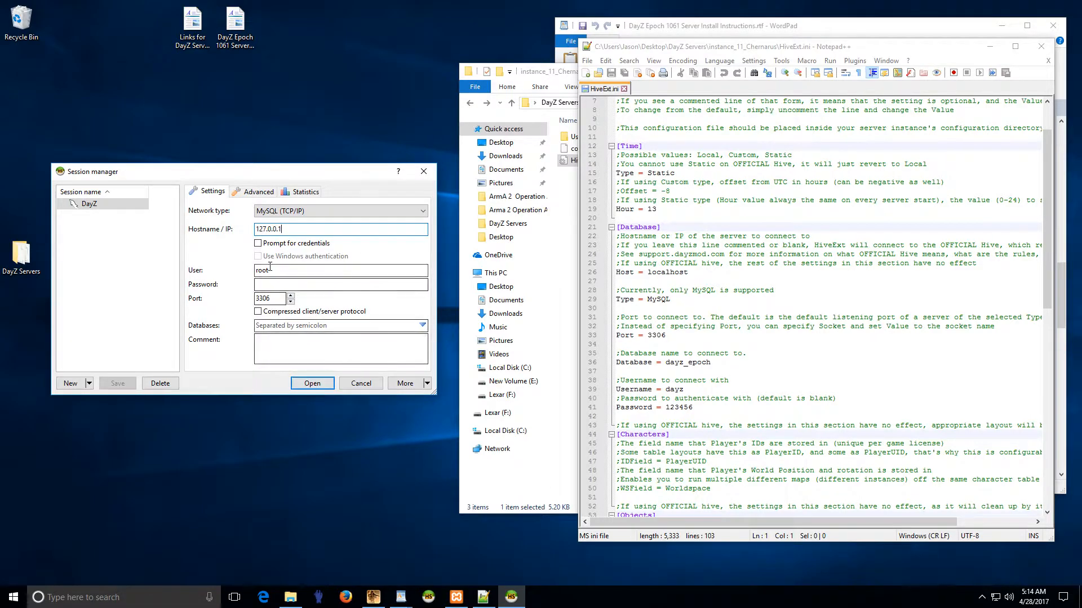
Step: Connect to the DayZ session and place HeidiSQL beside HiveExt.ini's database line
{"action": "left_click", "coordinate": [313, 384]}
{"action": "left_click_drag", "start_coordinate": [310, 38], "coordinate": [279, 89]}
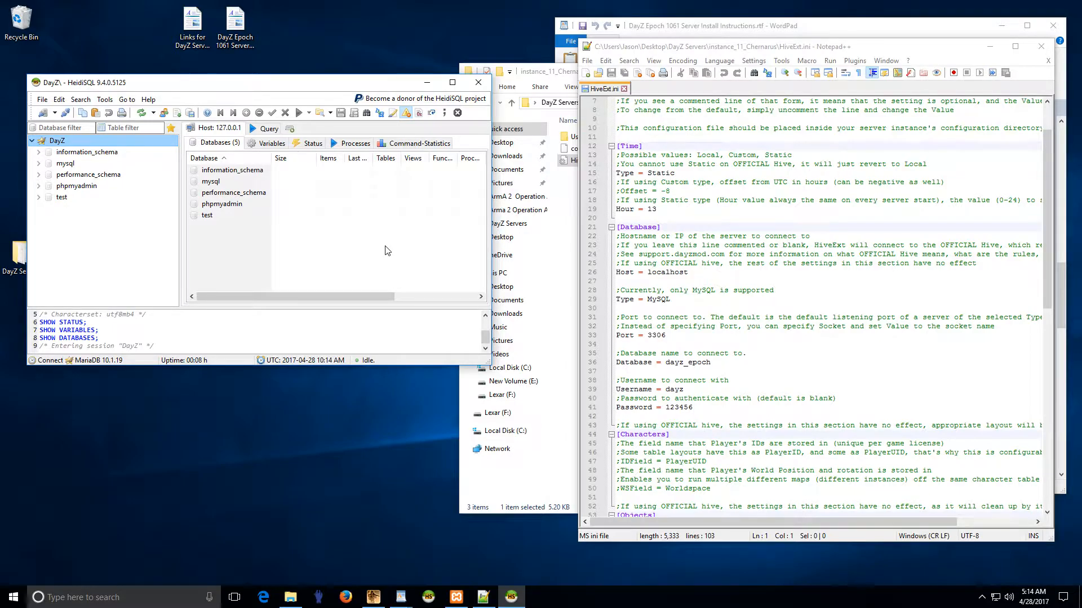
{"action": "mouse_move", "coordinate": [719, 365]}
{"action": "left_mouse_down"}
{"action": "mouse_move", "coordinate": [624, 366]}
{"action": "mouse_move", "coordinate": [705, 365]}
{"action": "left_mouse_up"}
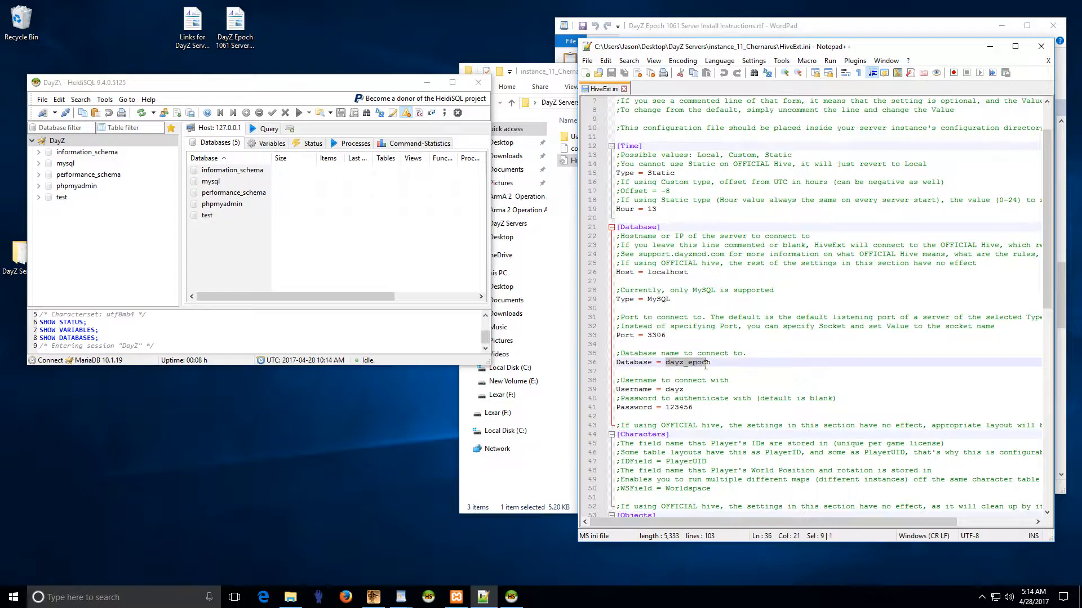
Step: Bring up the Create database dialog from the DayZ connection's Create new menu
{"action": "left_click", "coordinate": [699, 365]}
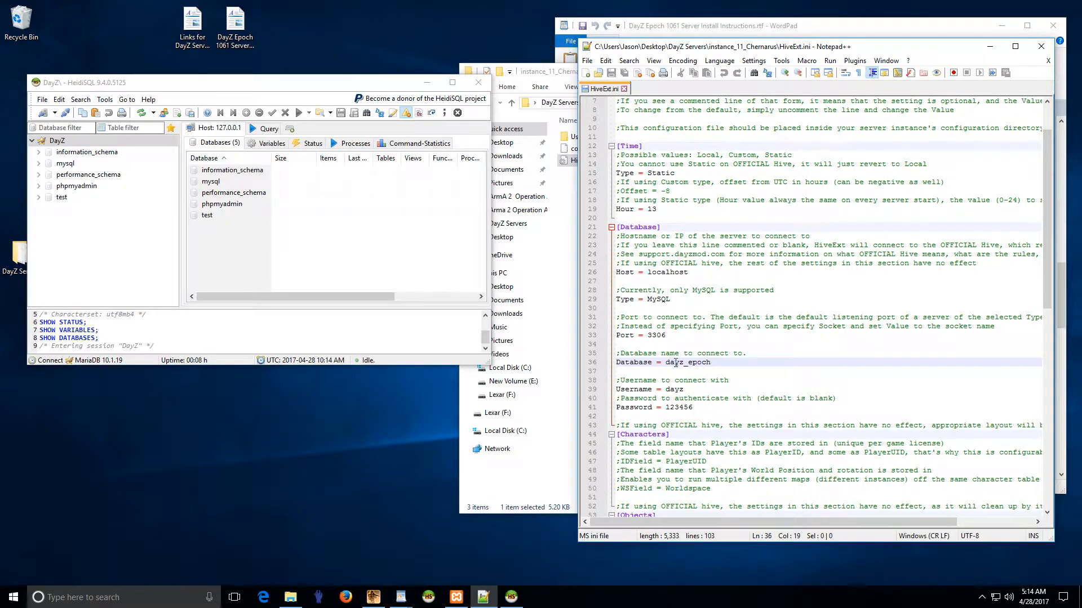
{"action": "right_click", "coordinate": [70, 145]}
{"action": "mouse_move", "coordinate": [105, 198]}
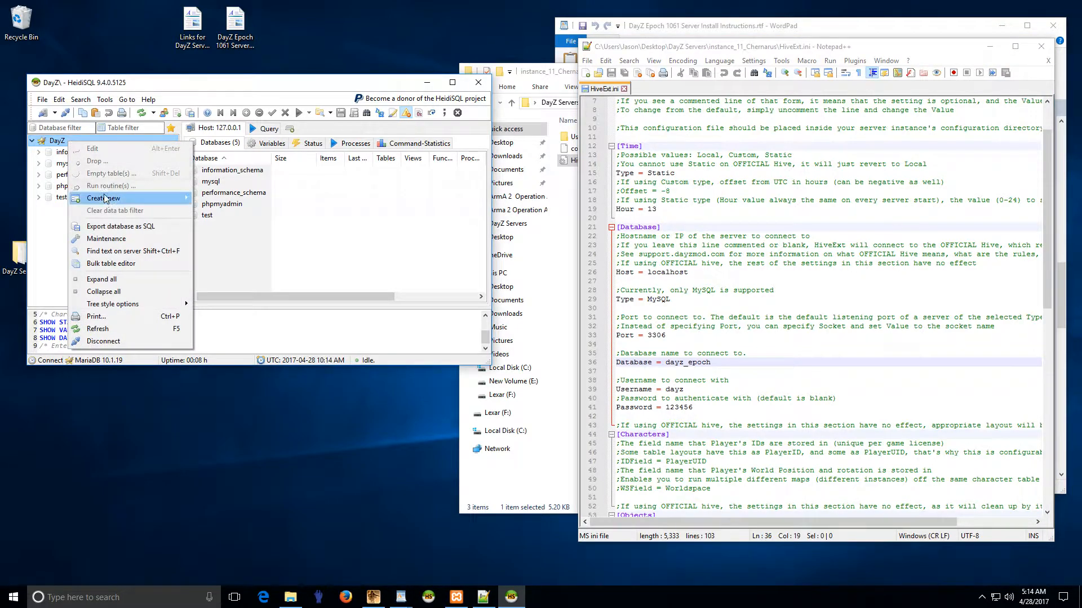
{"action": "left_click", "coordinate": [220, 202]}
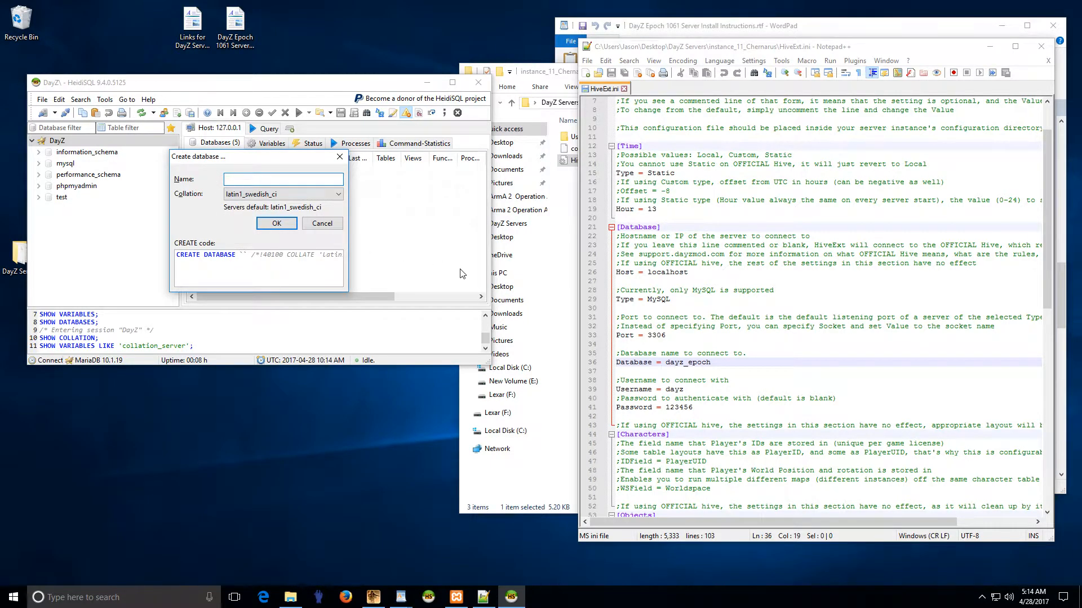
Step: Replace dayz_epoch with chernarus_epoch1061 on HiveExt.ini line 36 and select the new name
{"action": "left_click", "coordinate": [712, 363]}
{"action": "key", "text": "BackSpace"}
{"action": "key", "text": "BackSpace"}
{"action": "key", "text": "BackSpace"}
{"action": "key", "text": "BackSpace"}
{"action": "key", "text": "BackSpace"}
{"action": "key", "text": "BackSpace"}
{"action": "type", "text": "cher"}
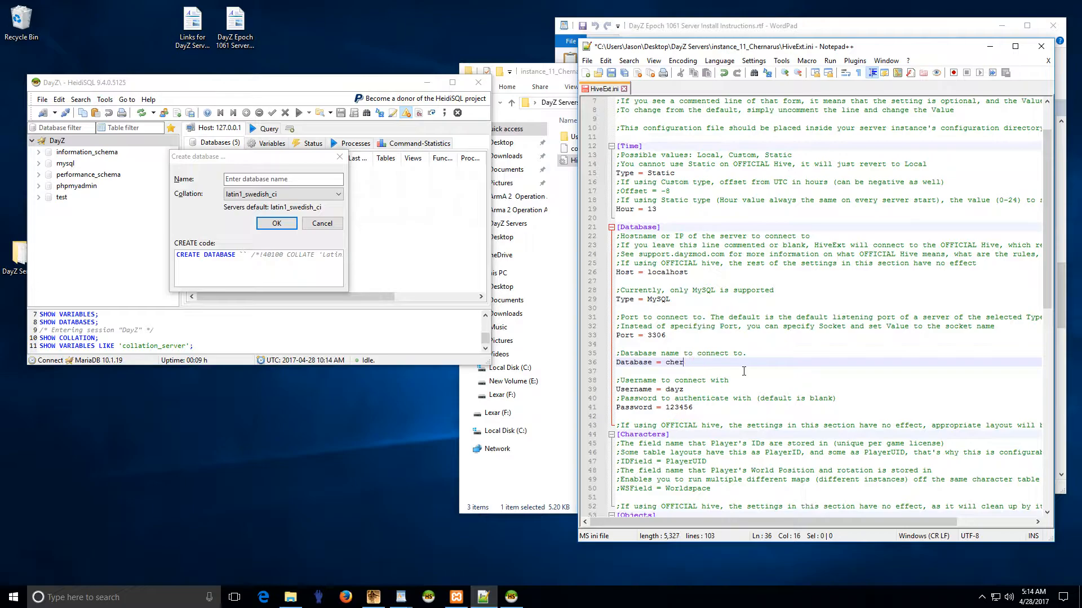
{"action": "type", "text": "narus_epoch10691"}
{"action": "left_click_drag", "start_coordinate": [751, 363], "coordinate": [680, 364]}
{"action": "left_click", "coordinate": [698, 366]}
{"action": "left_click_drag", "start_coordinate": [760, 364], "coordinate": [667, 364]}
{"action": "key", "text": "ctrl+c"}
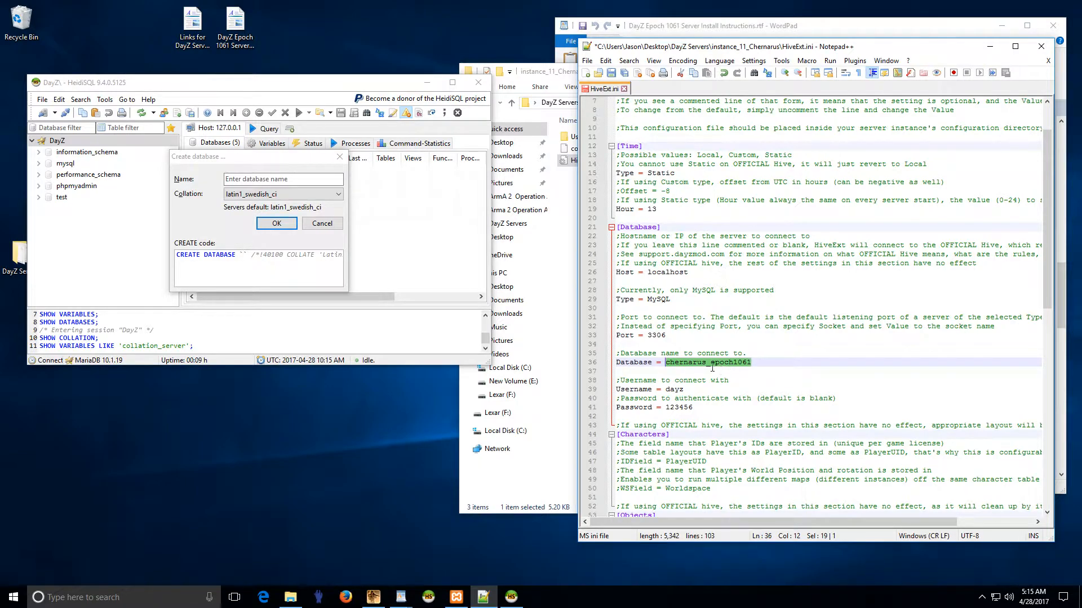
Step: Create a database named chernarus_epoch1061 and select it in the tree
{"action": "left_click", "coordinate": [273, 179]}
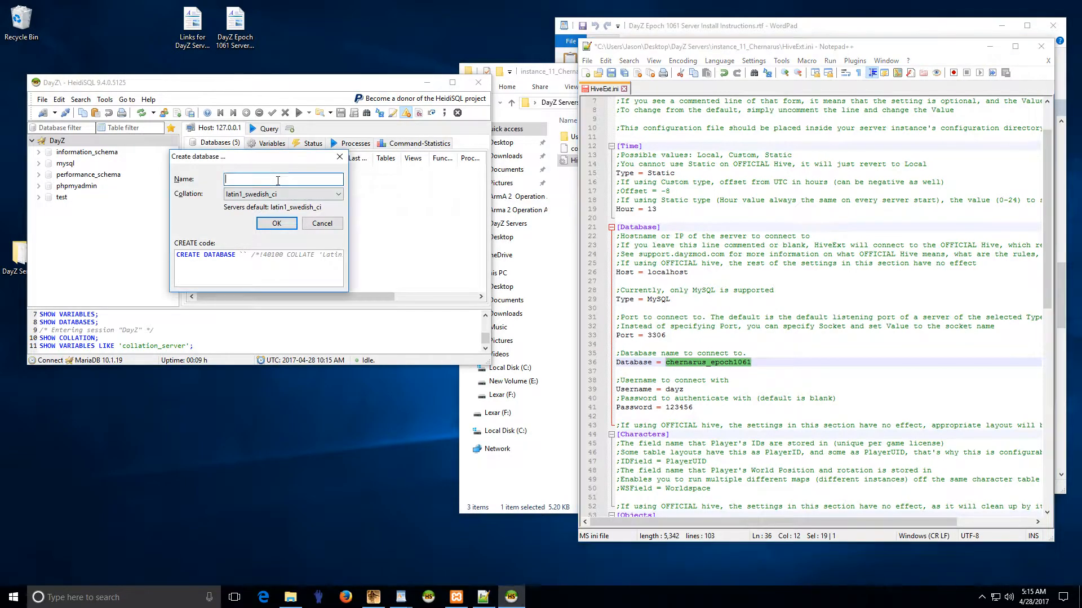
{"action": "key", "text": "ctrl+v"}
{"action": "left_click", "coordinate": [277, 224]}
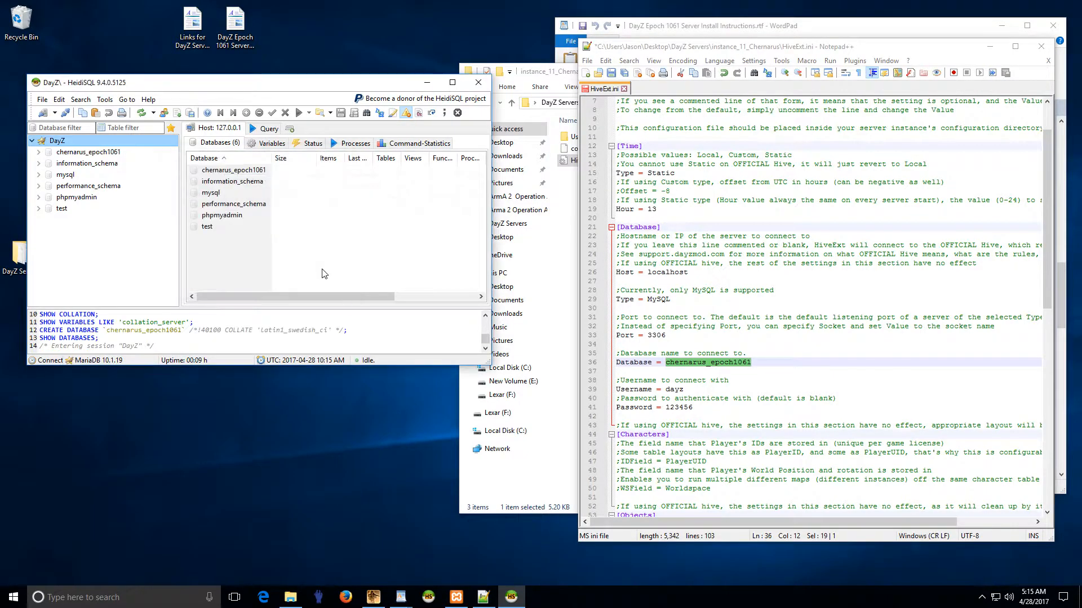
{"action": "left_click", "coordinate": [66, 153]}
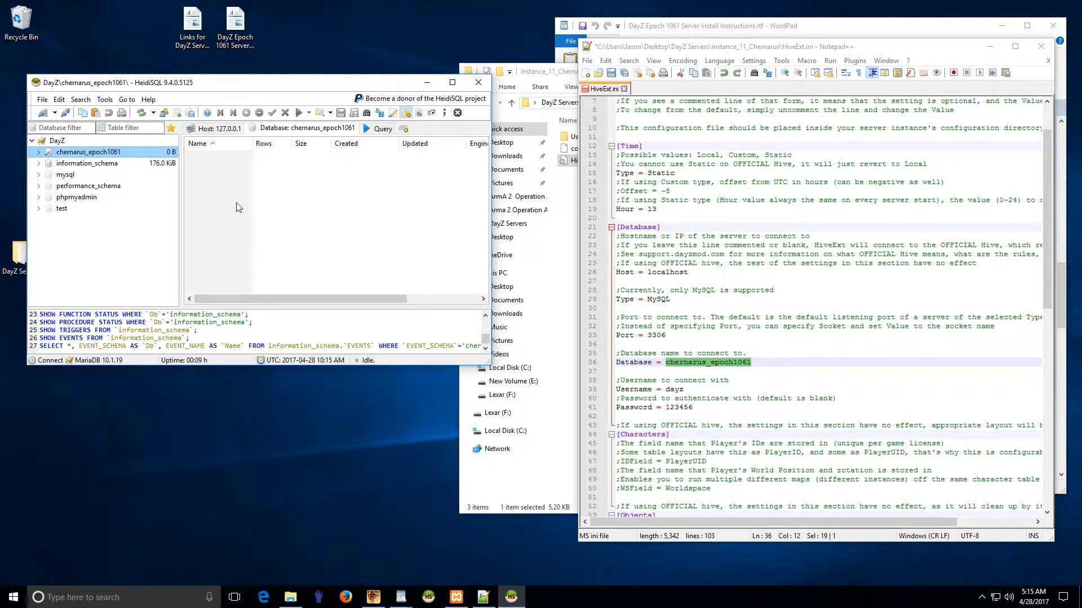
Step: Open the User manager and browse the pma, root and anonymous localhost accounts
{"action": "left_click", "coordinate": [164, 115]}
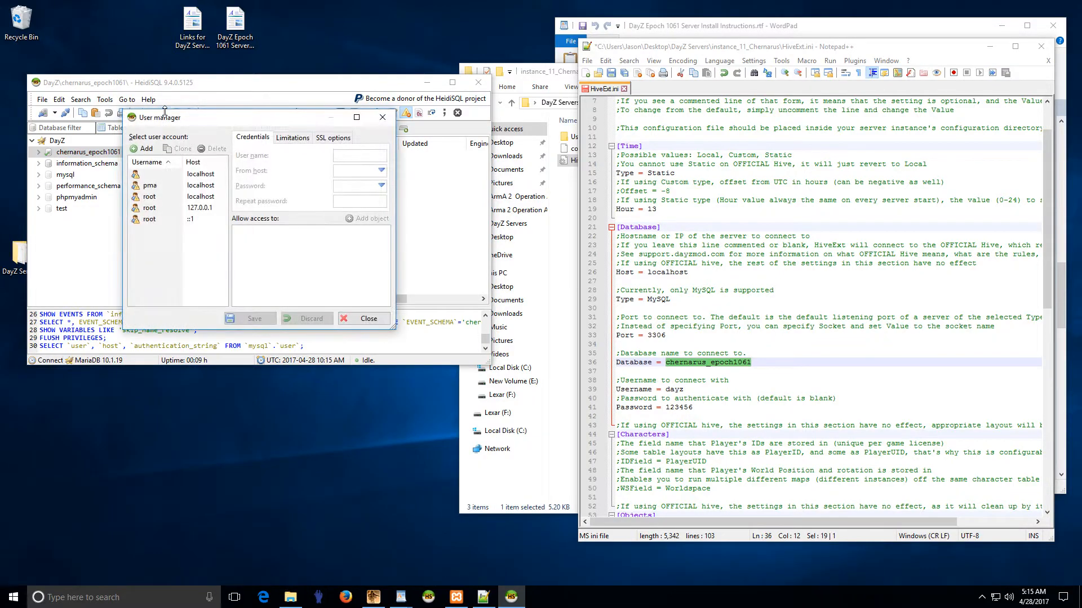
{"action": "left_click", "coordinate": [167, 188]}
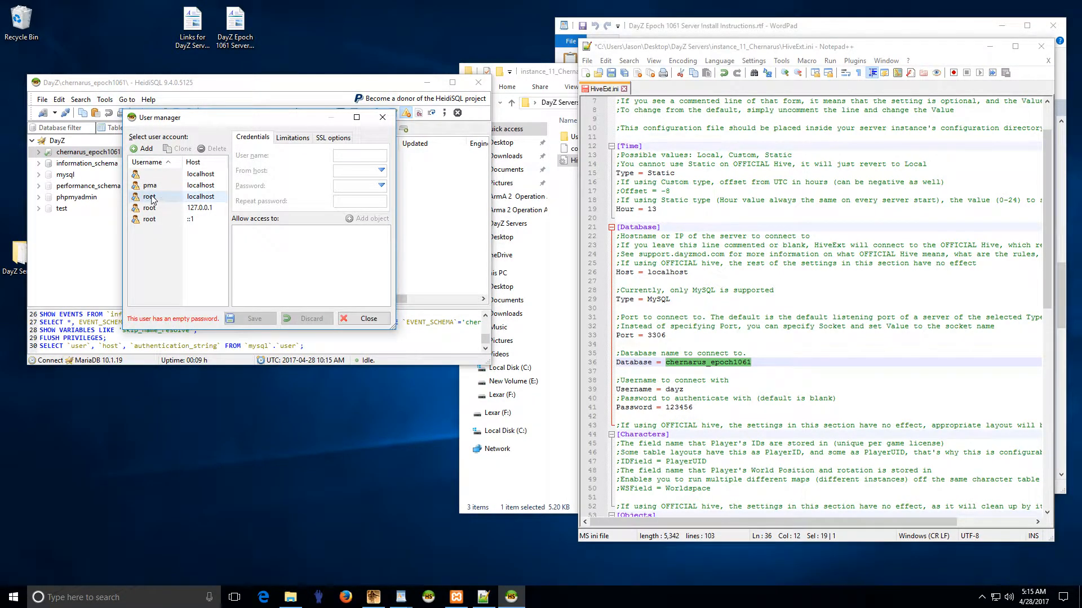
{"action": "left_click", "coordinate": [158, 199]}
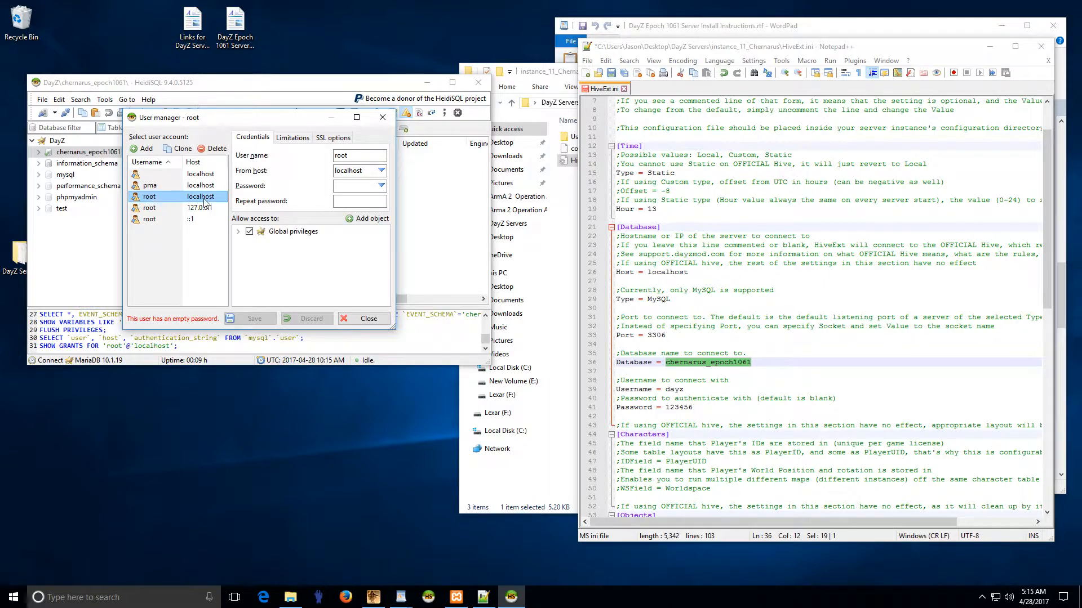
{"action": "left_click", "coordinate": [152, 186]}
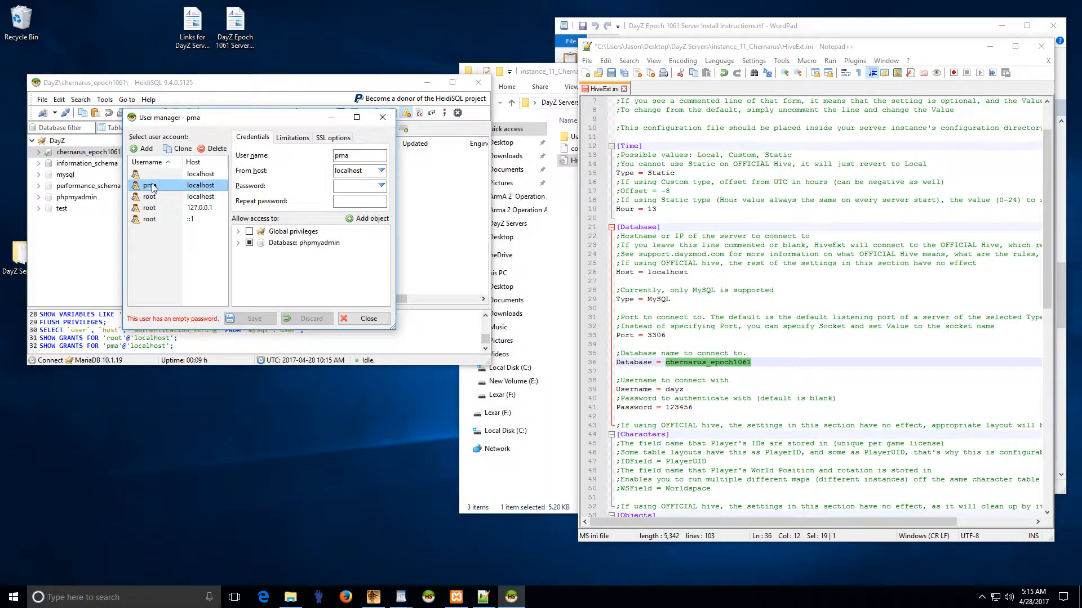
{"action": "left_click", "coordinate": [151, 174]}
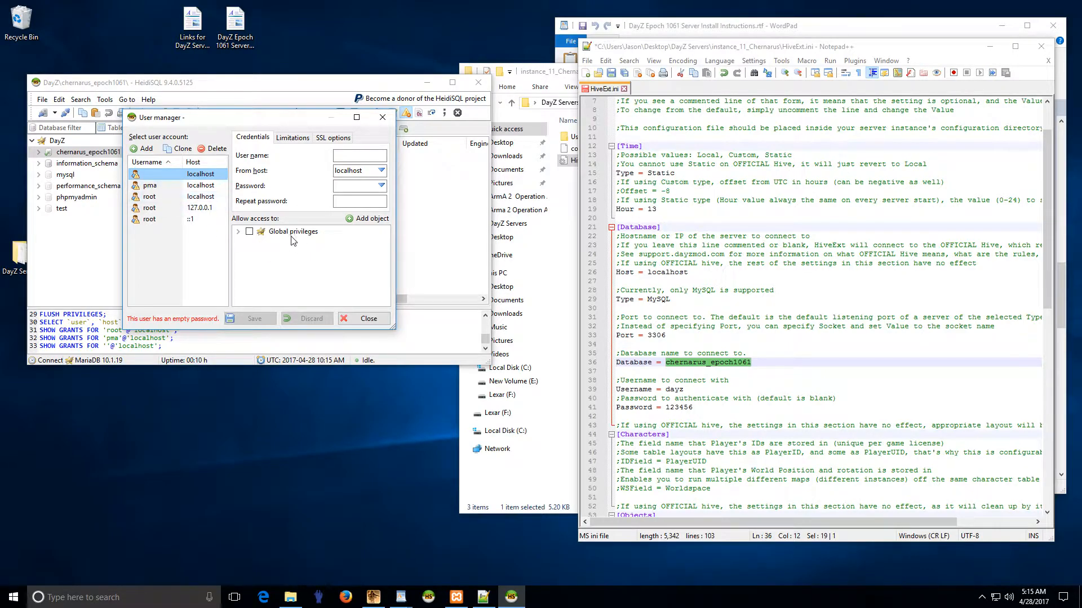
{"action": "left_click", "coordinate": [237, 232]}
{"action": "left_click", "coordinate": [238, 232]}
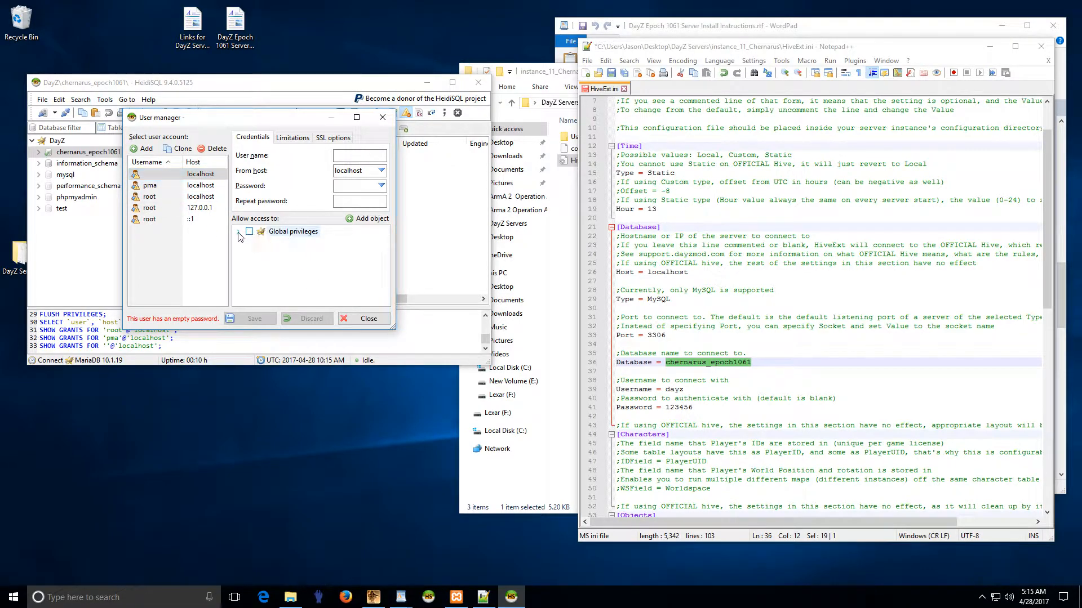
{"action": "left_click", "coordinate": [165, 185]}
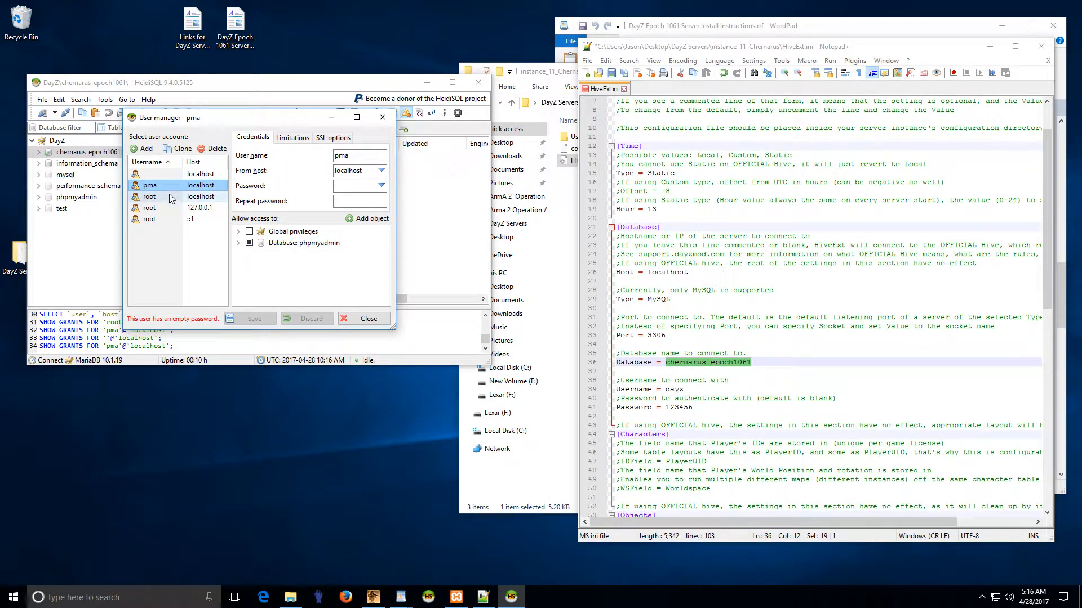
Step: Expand and scroll through pma's privileges on the phpmyadmin database
{"action": "left_click", "coordinate": [238, 243]}
{"action": "scroll", "coordinate": [271, 268], "scroll_direction": "down", "scroll_amount": 5}
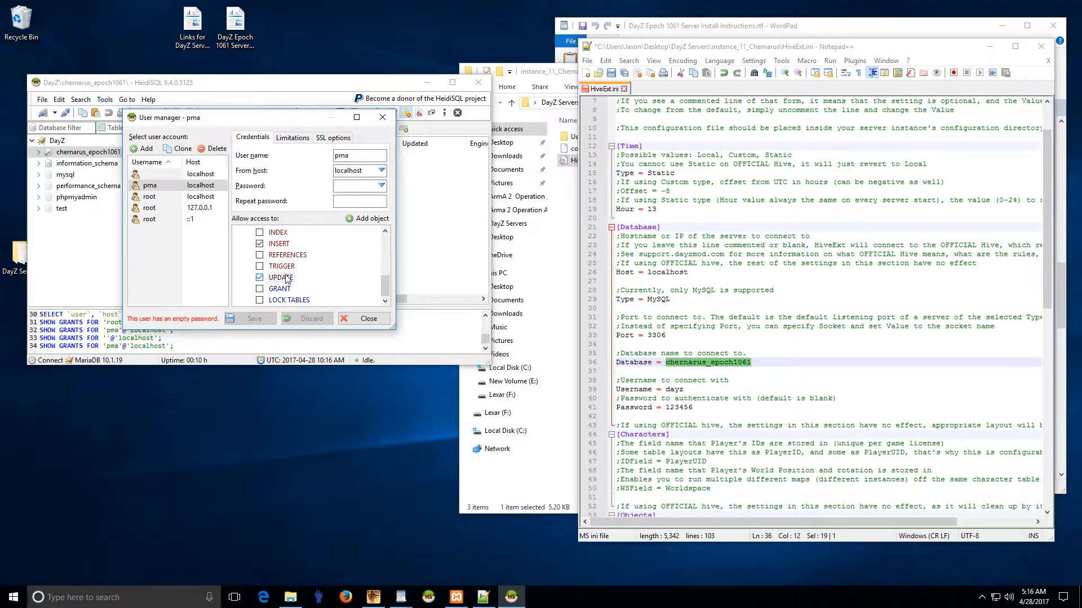
{"action": "scroll", "coordinate": [297, 262], "scroll_direction": "up", "scroll_amount": 4}
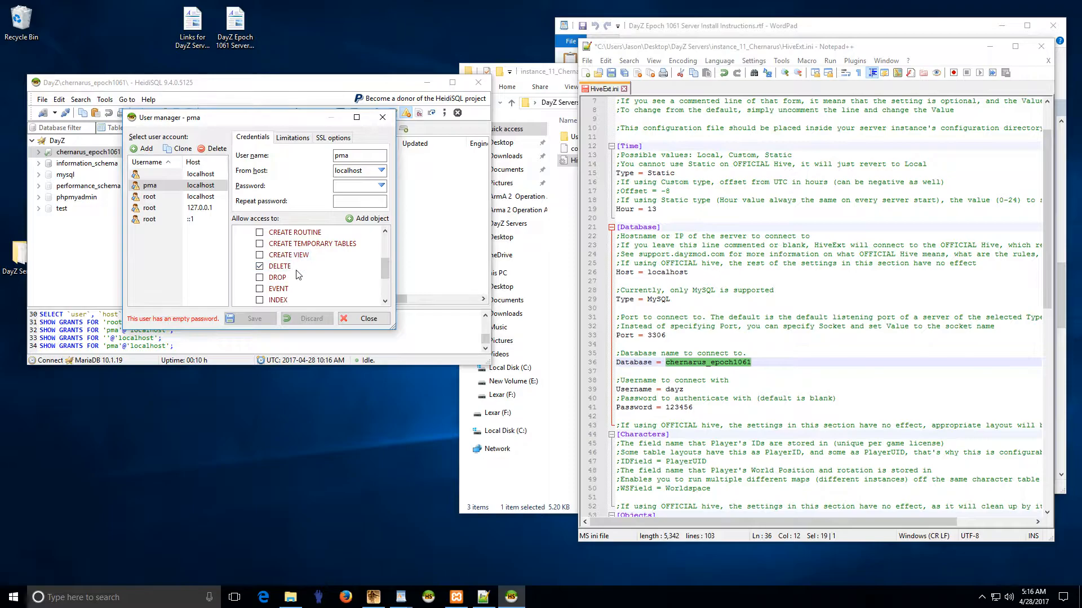
{"action": "scroll", "coordinate": [297, 274], "scroll_direction": "up", "scroll_amount": 2}
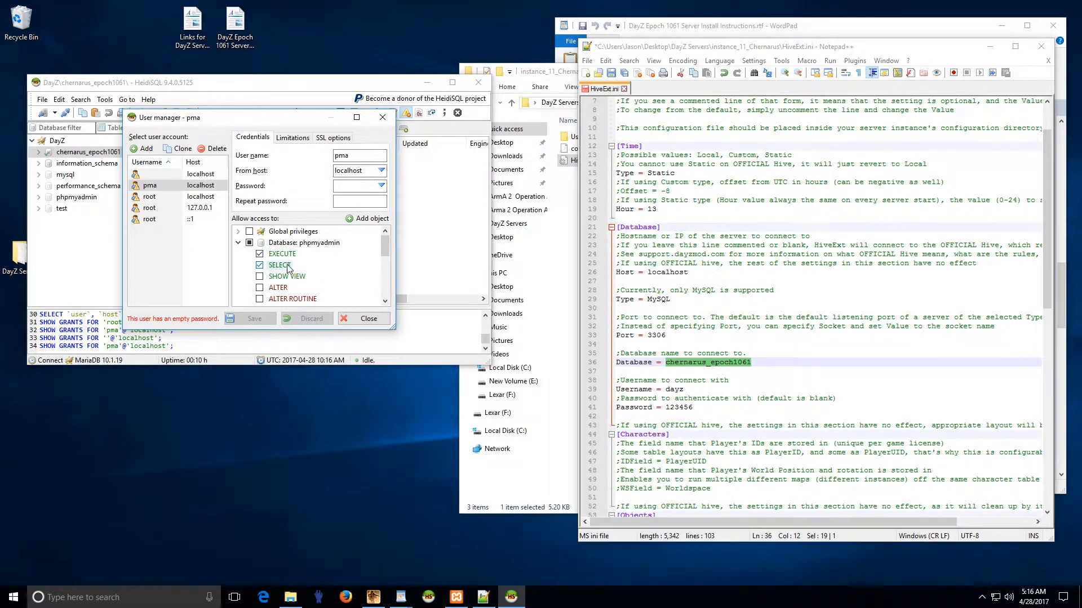
{"action": "scroll", "coordinate": [305, 276], "scroll_direction": "down", "scroll_amount": 3}
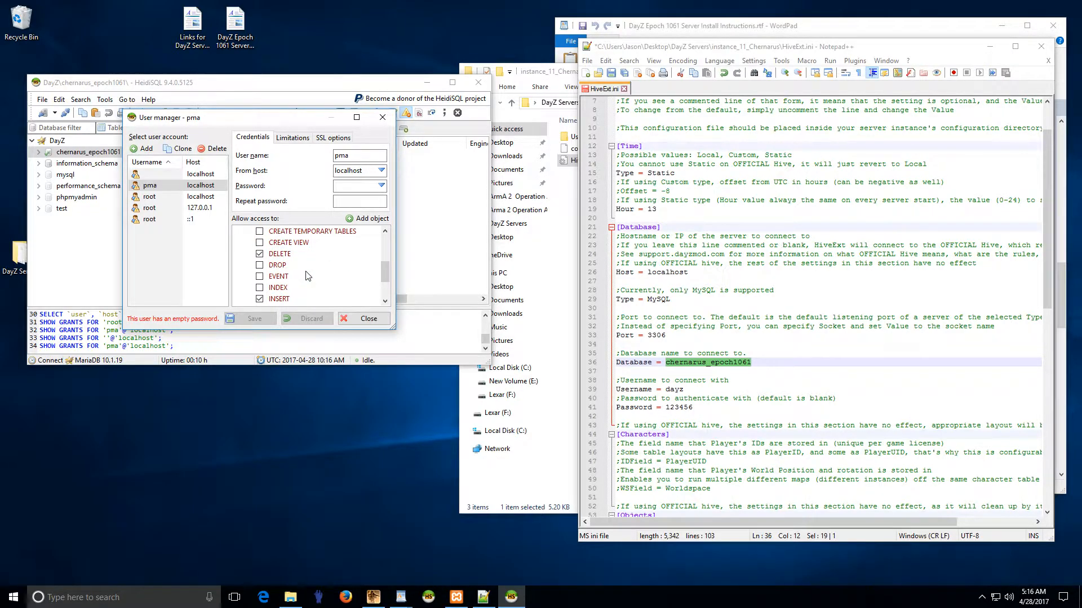
{"action": "scroll", "coordinate": [307, 275], "scroll_direction": "down", "scroll_amount": 2}
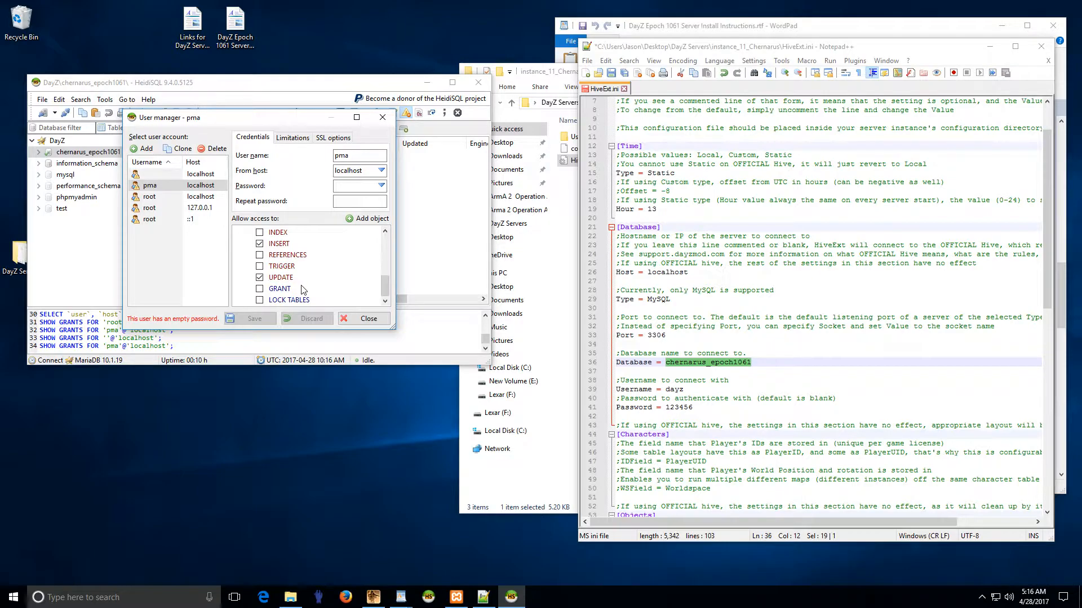
{"action": "scroll", "coordinate": [303, 290], "scroll_direction": "up", "scroll_amount": 2}
{"action": "scroll", "coordinate": [303, 290], "scroll_direction": "down", "scroll_amount": 1}
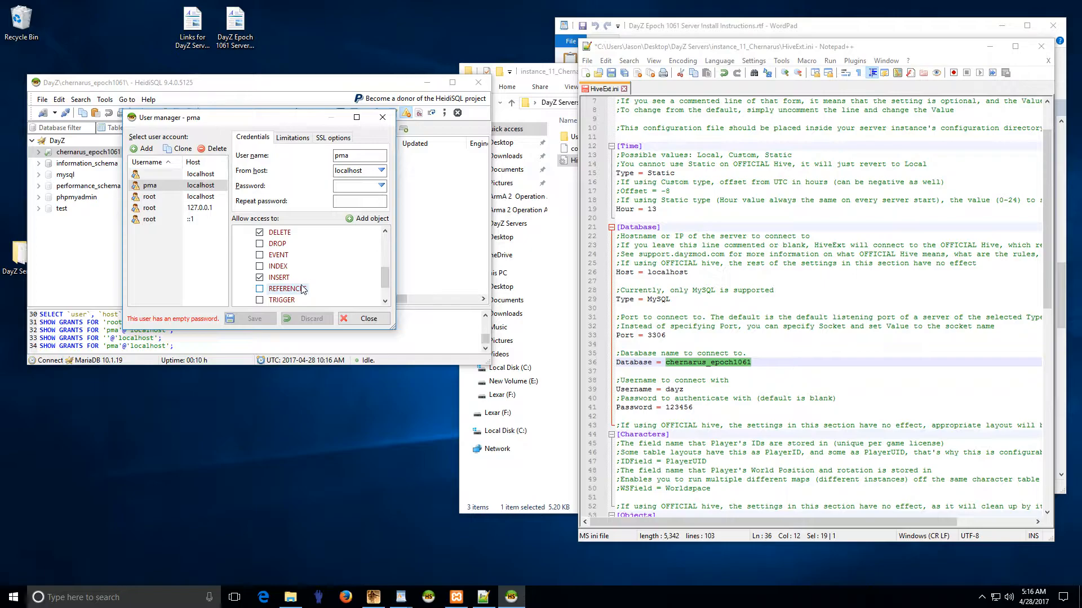
{"action": "scroll", "coordinate": [303, 290], "scroll_direction": "up", "scroll_amount": 2}
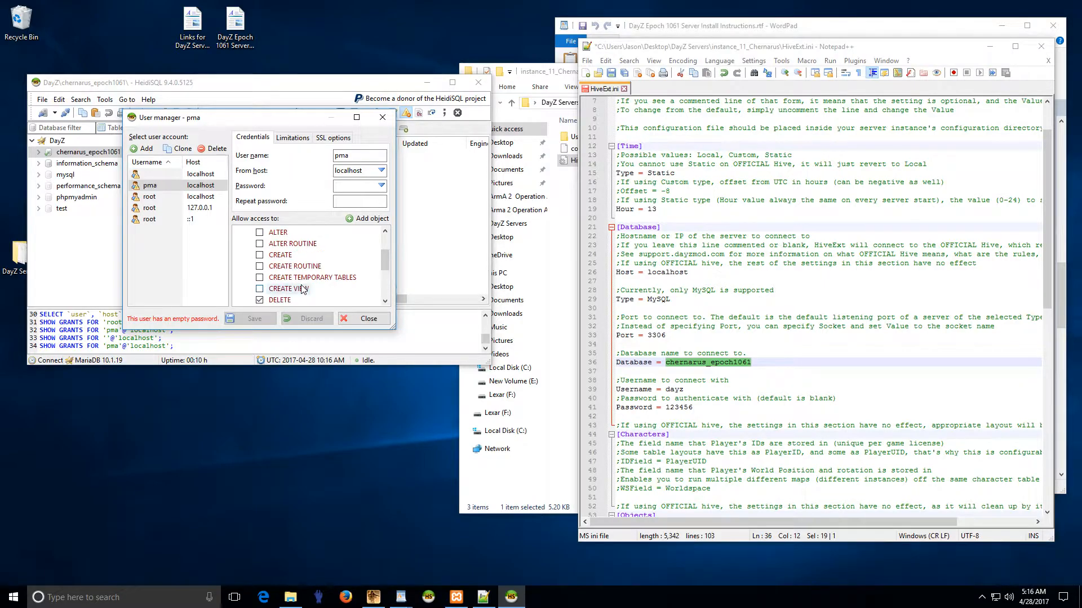
{"action": "scroll", "coordinate": [303, 289], "scroll_direction": "up", "scroll_amount": 1}
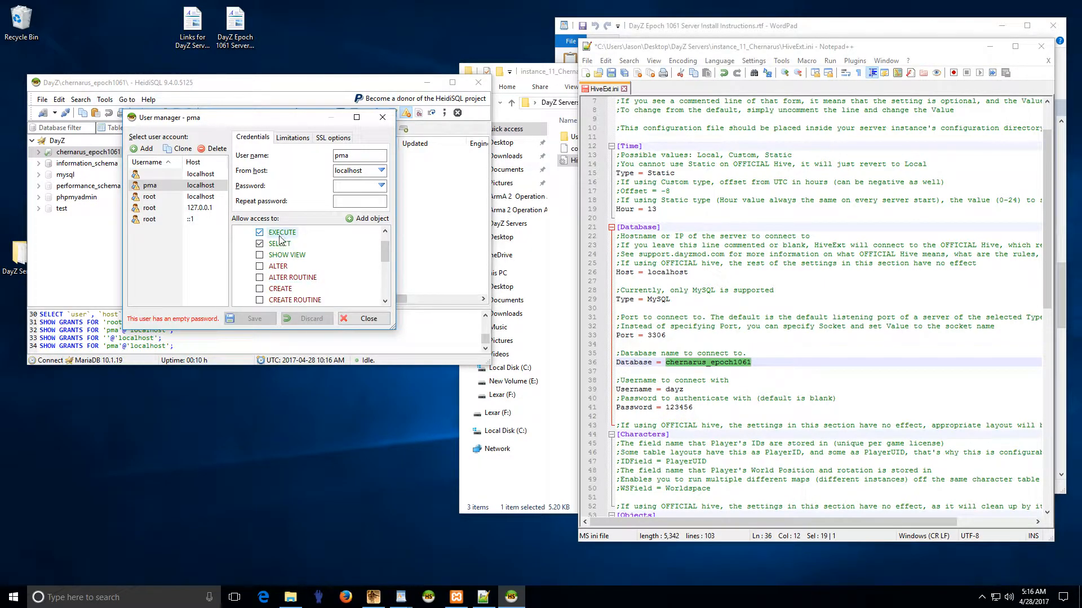
{"action": "scroll", "coordinate": [294, 271], "scroll_direction": "down", "scroll_amount": 2}
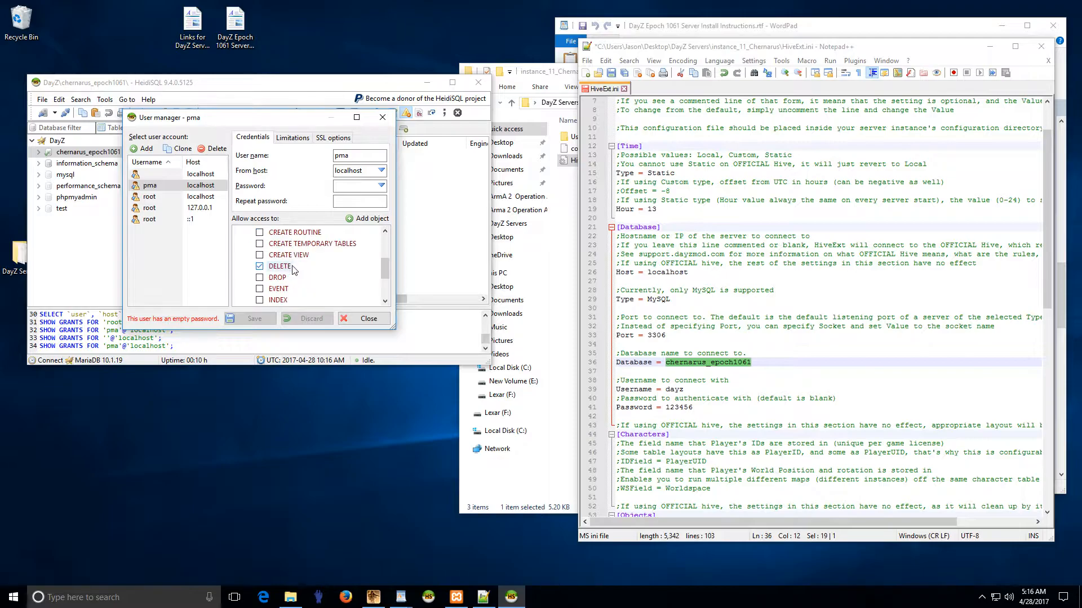
{"action": "scroll", "coordinate": [293, 271], "scroll_direction": "up", "scroll_amount": 1}
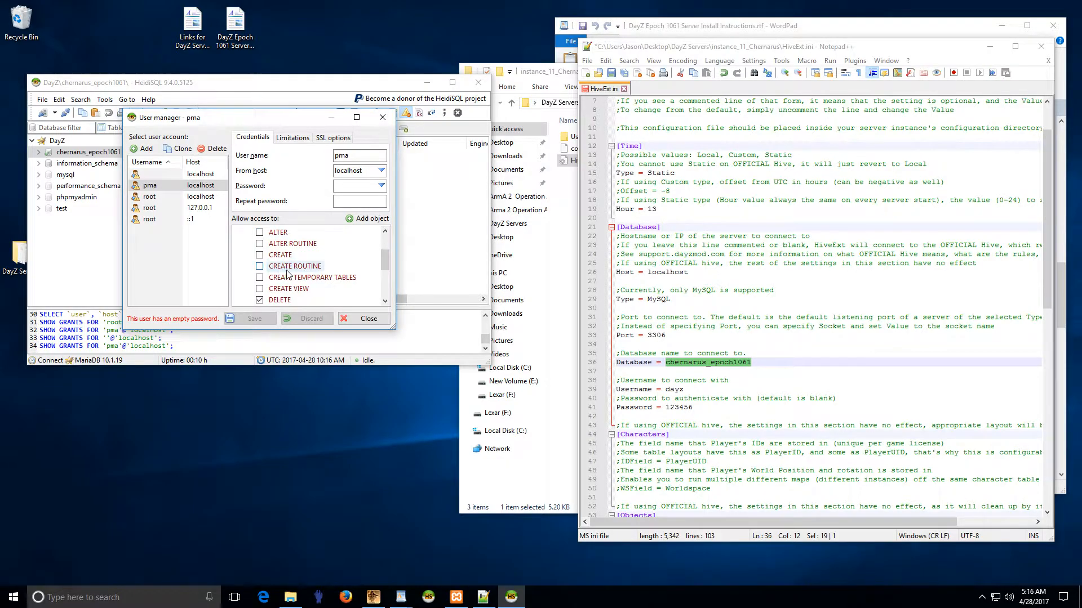
{"action": "scroll", "coordinate": [296, 297], "scroll_direction": "down", "scroll_amount": 2}
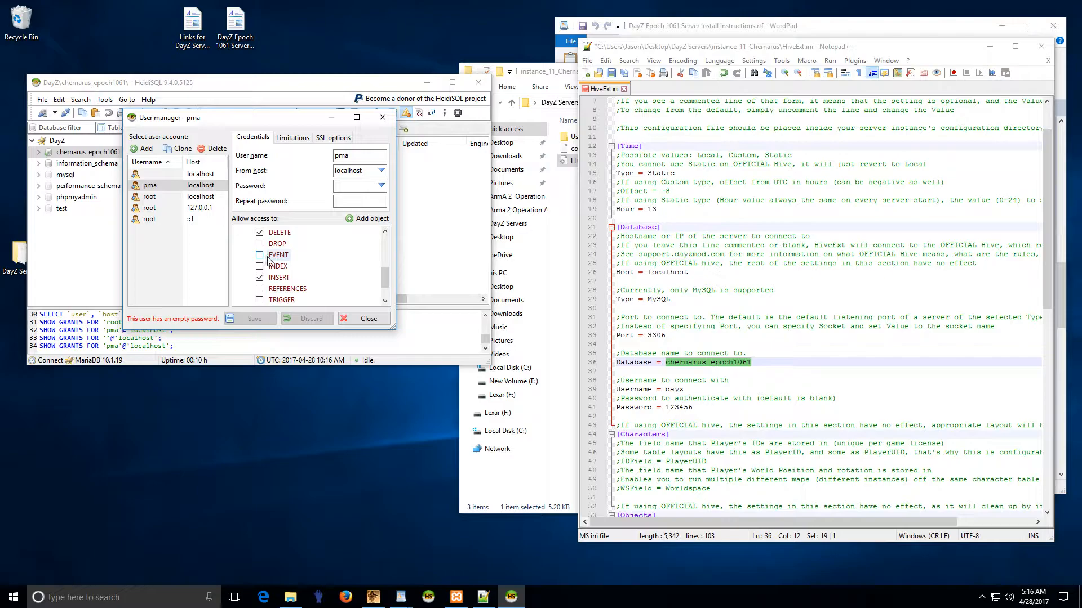
{"action": "scroll", "coordinate": [276, 271], "scroll_direction": "down", "scroll_amount": 2}
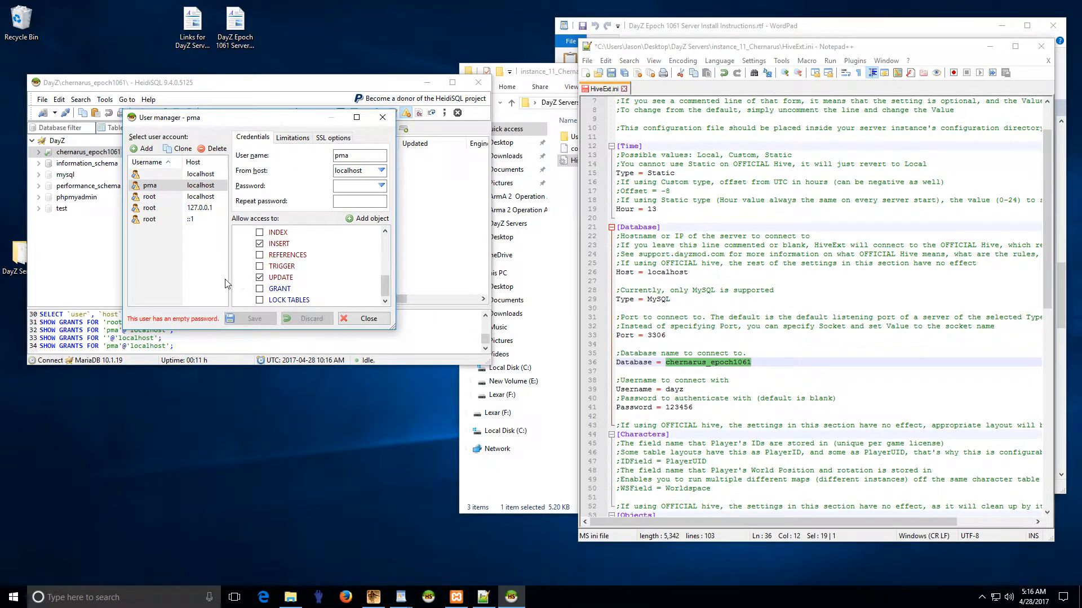
{"action": "scroll", "coordinate": [304, 284], "scroll_direction": "up", "scroll_amount": 5}
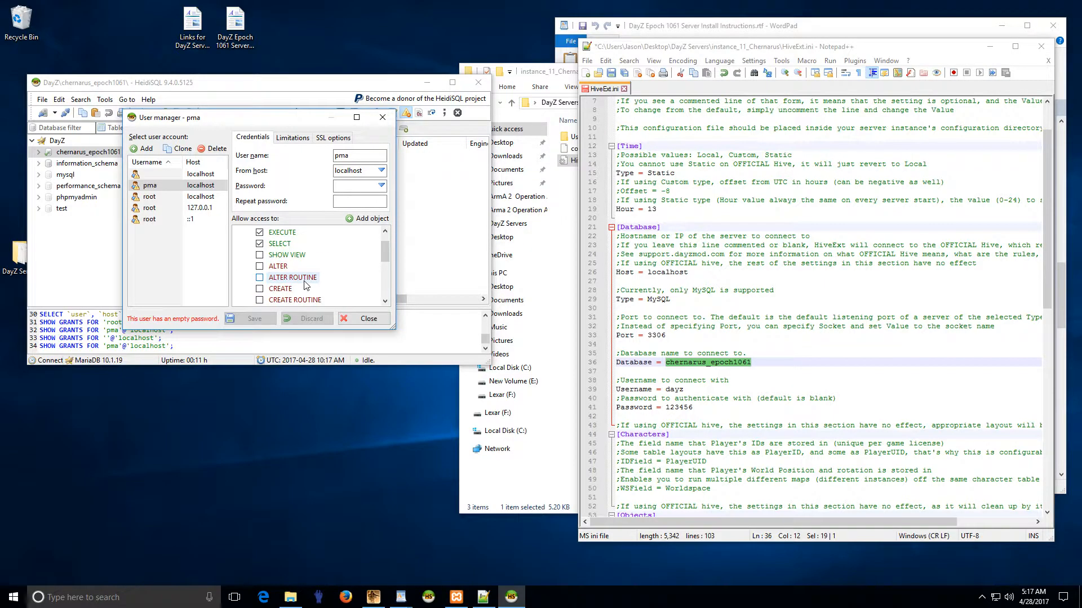
{"action": "left_click", "coordinate": [167, 198]}
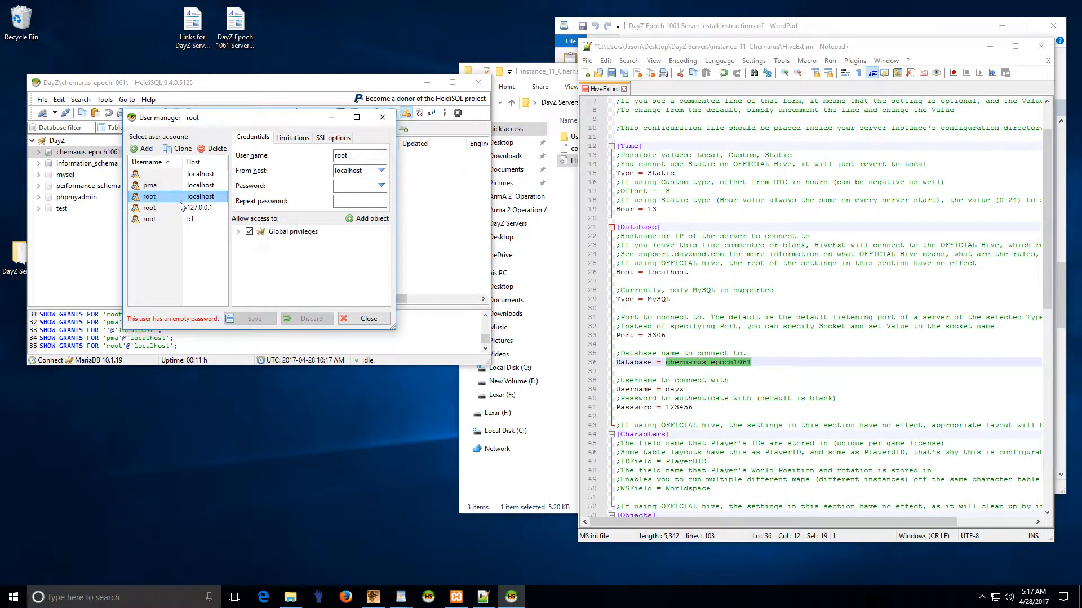
{"action": "left_click", "coordinate": [186, 208]}
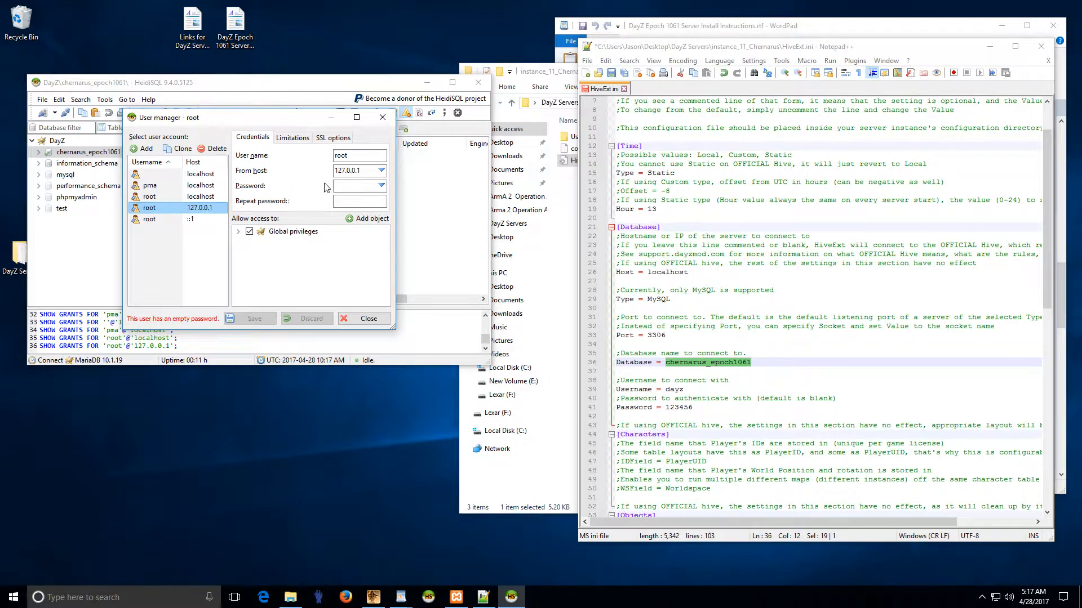
{"action": "left_click", "coordinate": [197, 197]}
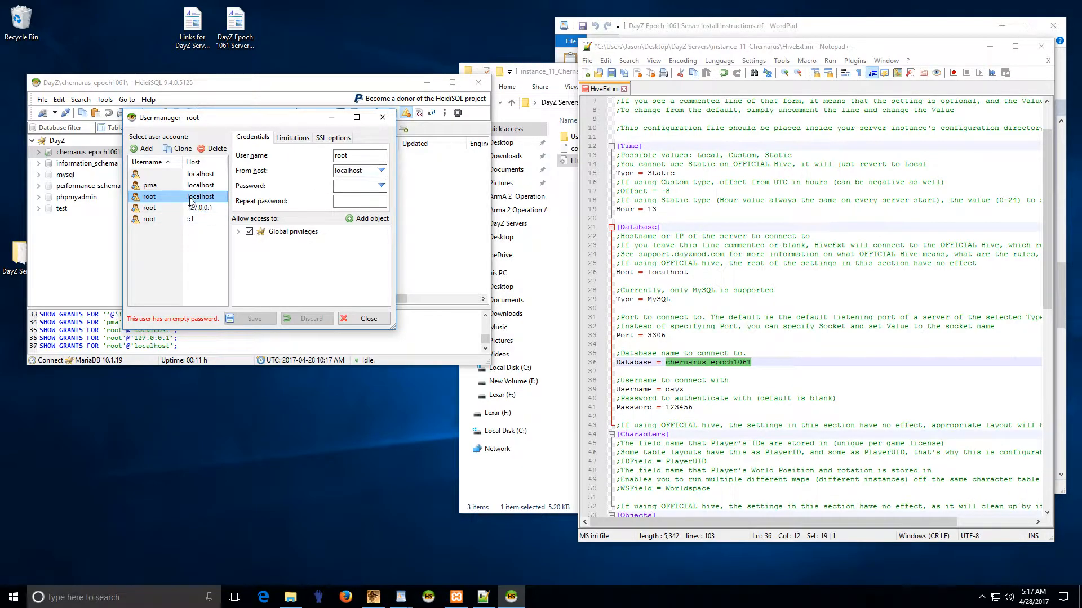
{"action": "left_click", "coordinate": [200, 208]}
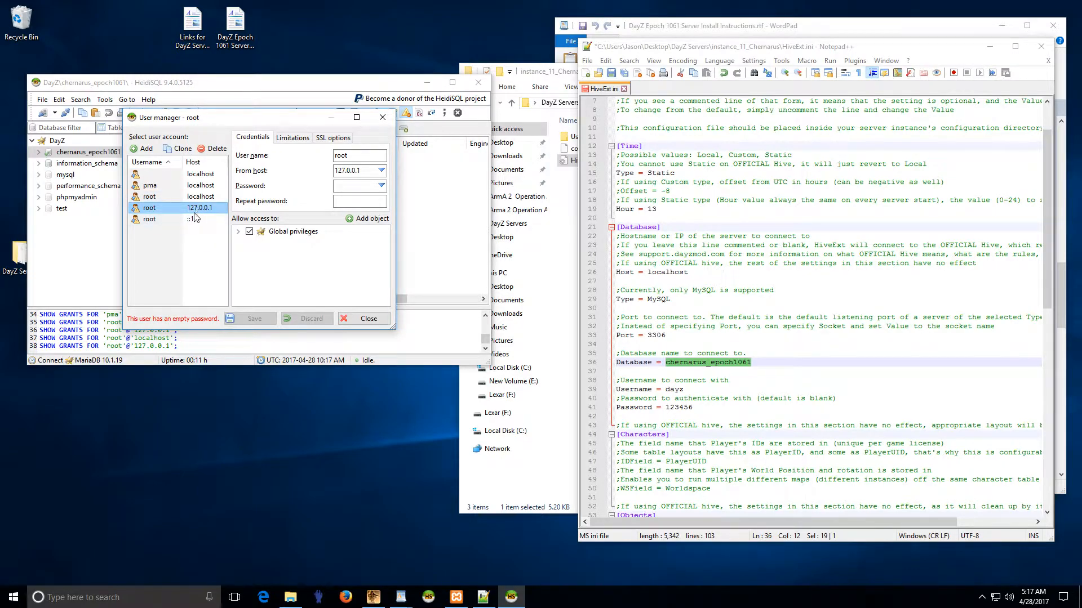
{"action": "left_click", "coordinate": [198, 219]}
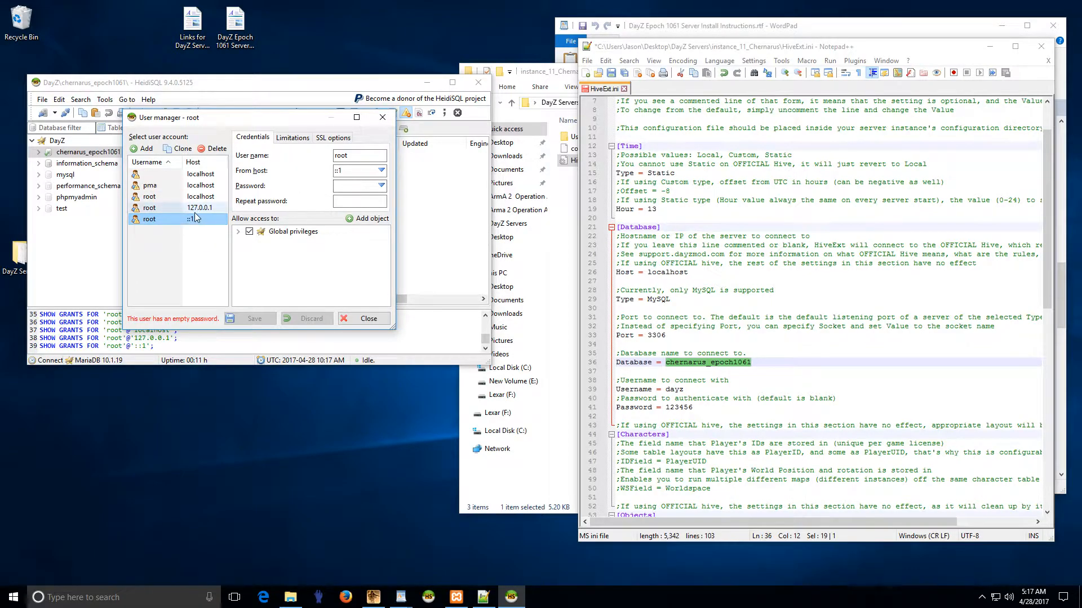
{"action": "left_click", "coordinate": [189, 208]}
{"action": "left_click", "coordinate": [172, 196]}
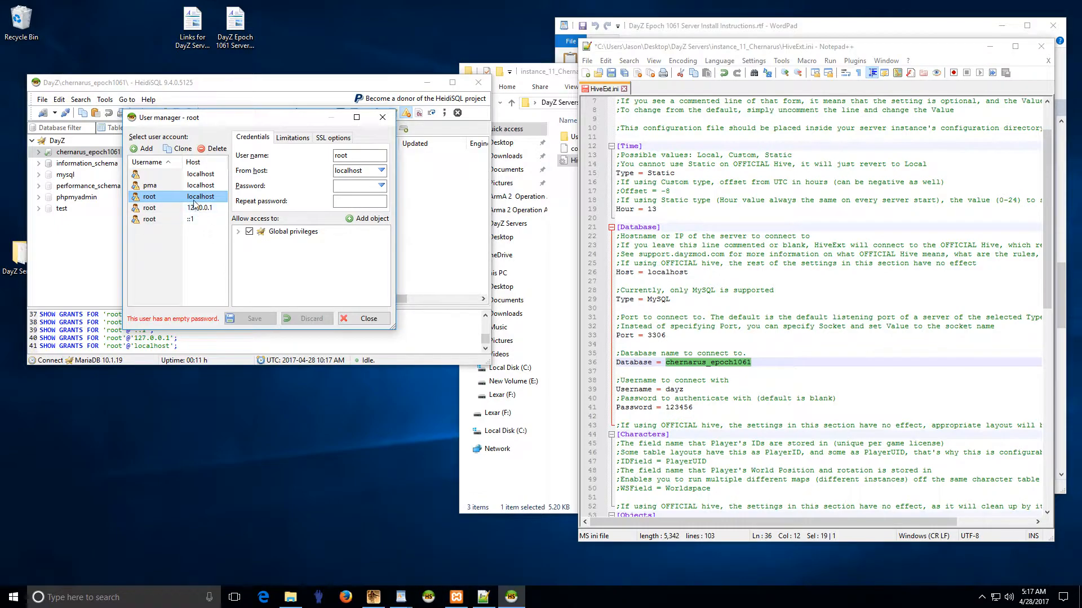
{"action": "left_click", "coordinate": [194, 207]}
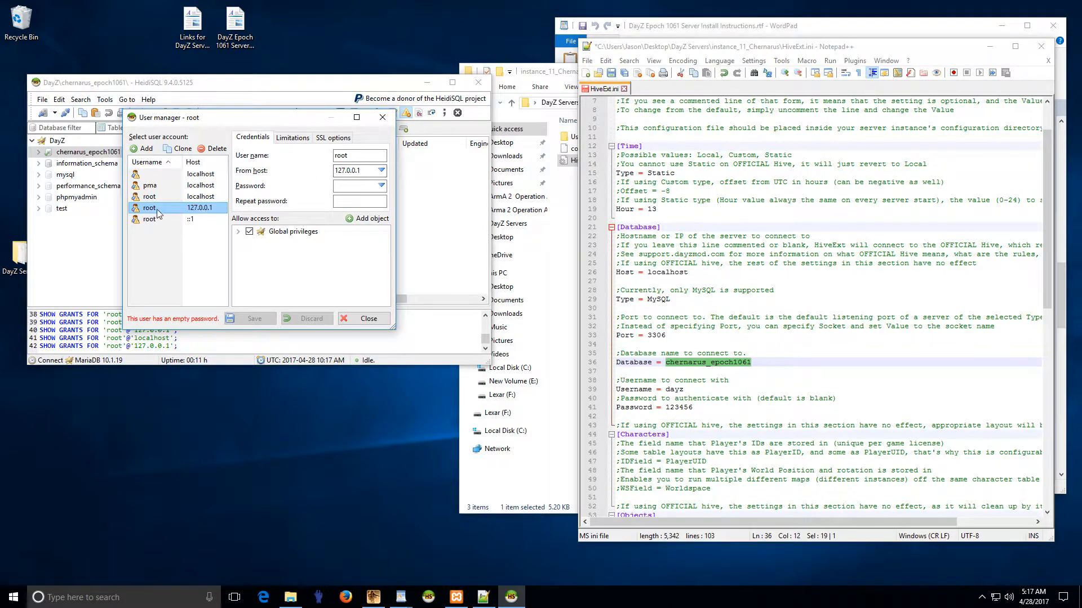
{"action": "left_click", "coordinate": [190, 200]}
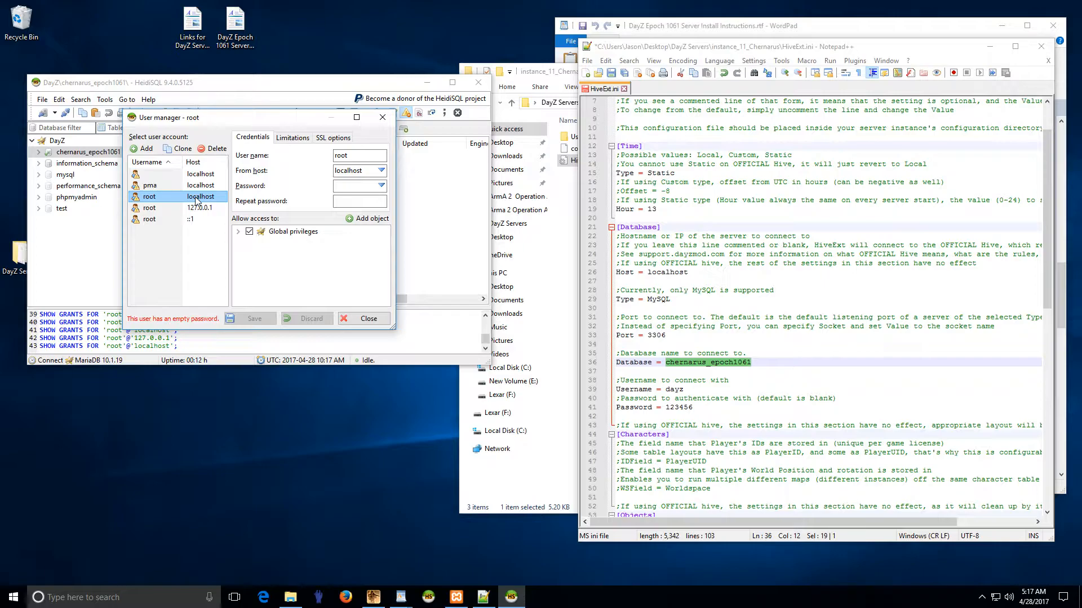
Step: Enter a new password for root@localhost in both password fields
{"action": "left_click", "coordinate": [361, 185]}
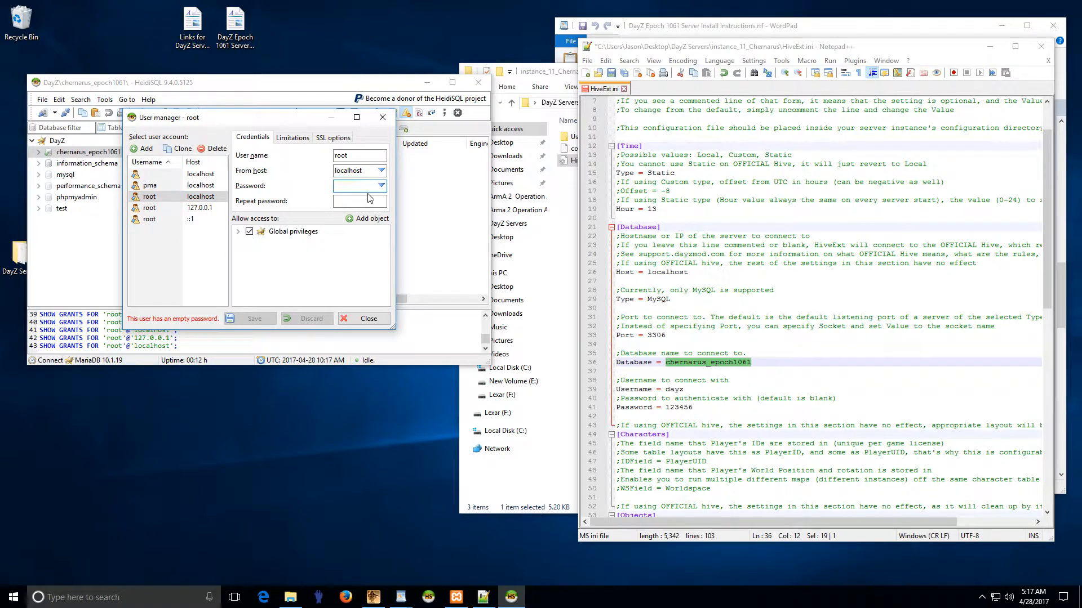
{"action": "type", "text": "123456"}
{"action": "key", "text": "Tab"}
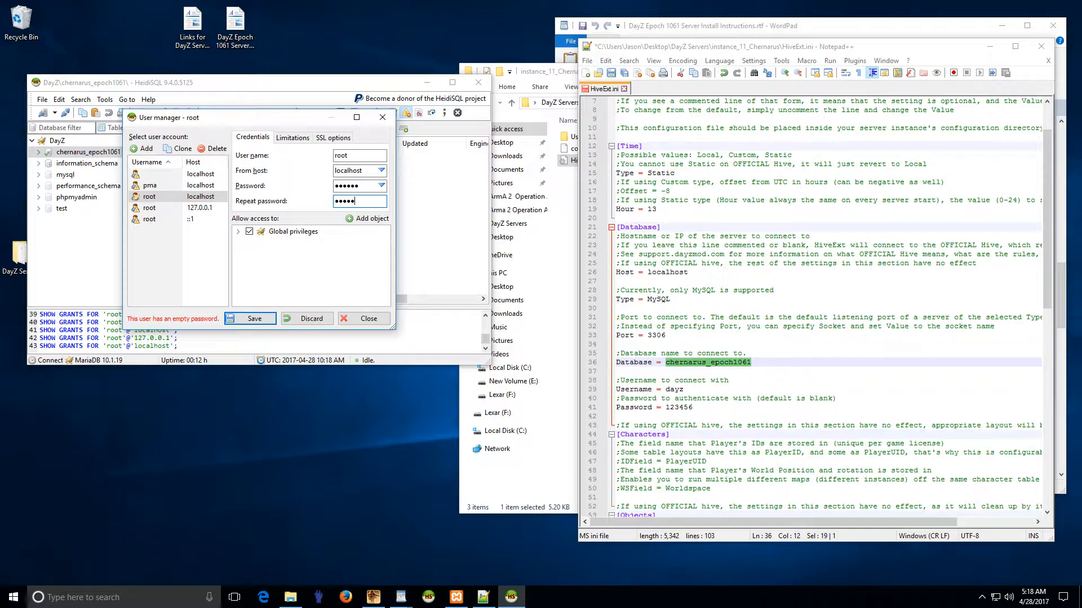
{"action": "type", "text": "12345"}
{"action": "key", "text": "BackSpace"}
{"action": "key", "text": "BackSpace"}
{"action": "key", "text": "BackSpace"}
{"action": "type", "text": "23456"}
Step: Look over the generated password suggestions, then save the root@localhost password
{"action": "left_click", "coordinate": [382, 186]}
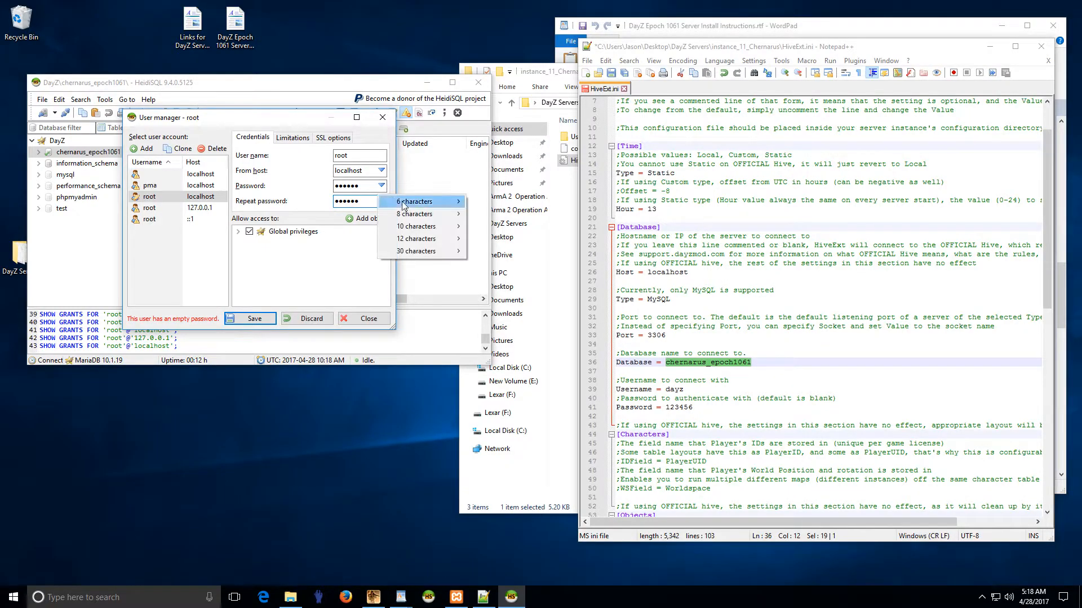
{"action": "mouse_move", "coordinate": [417, 204]}
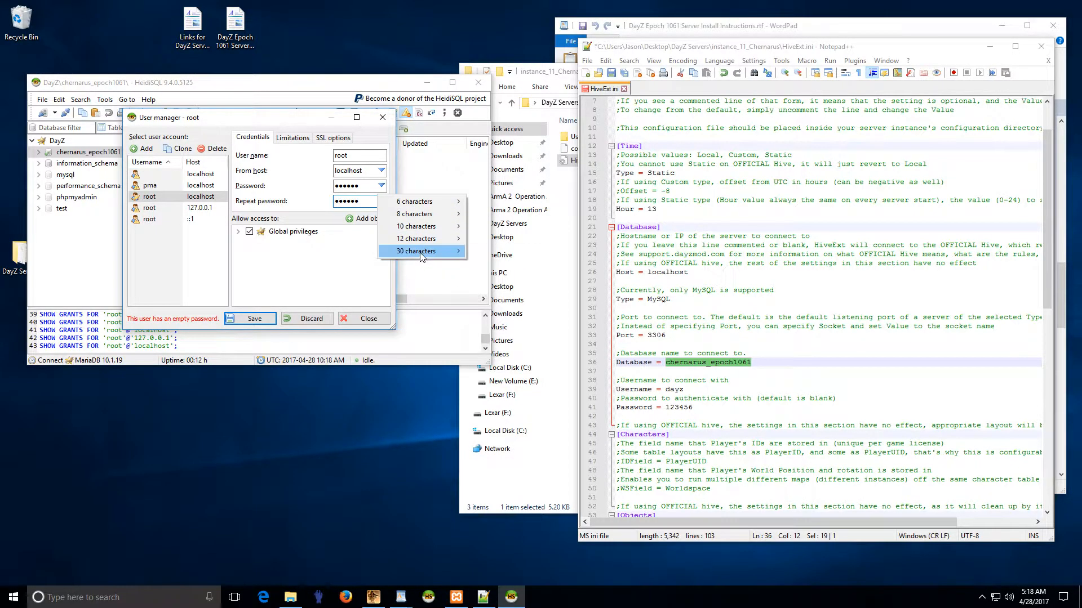
{"action": "mouse_move", "coordinate": [423, 252]}
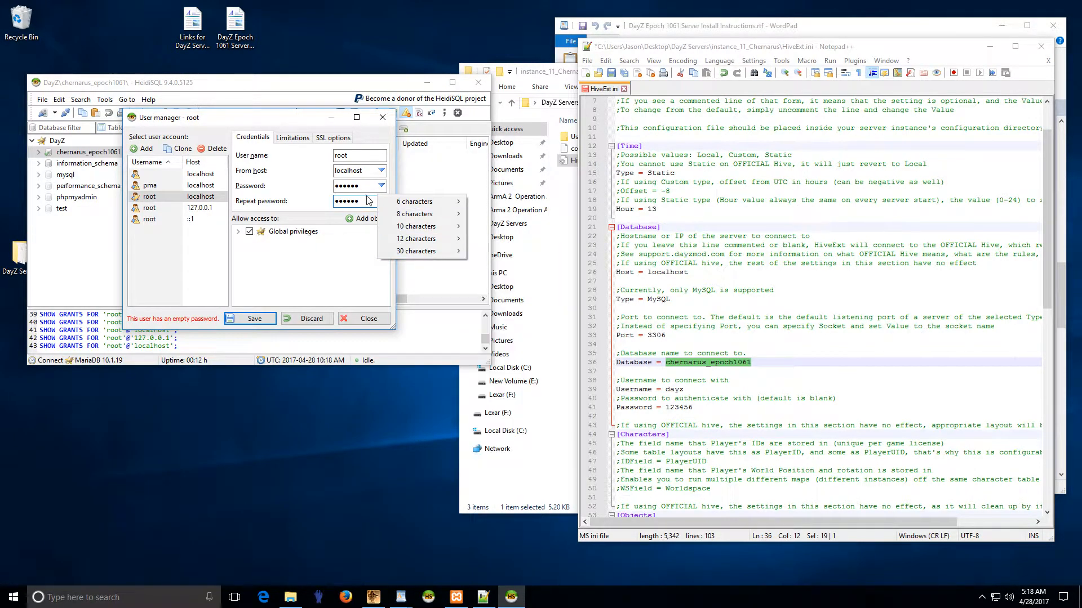
{"action": "left_click", "coordinate": [316, 120]}
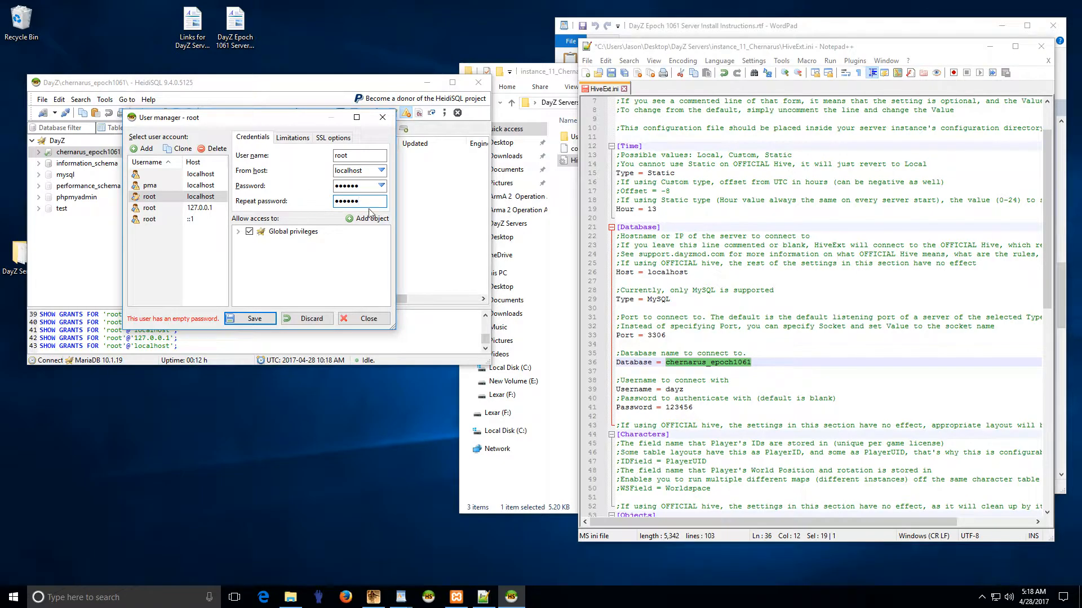
{"action": "left_click", "coordinate": [381, 188]}
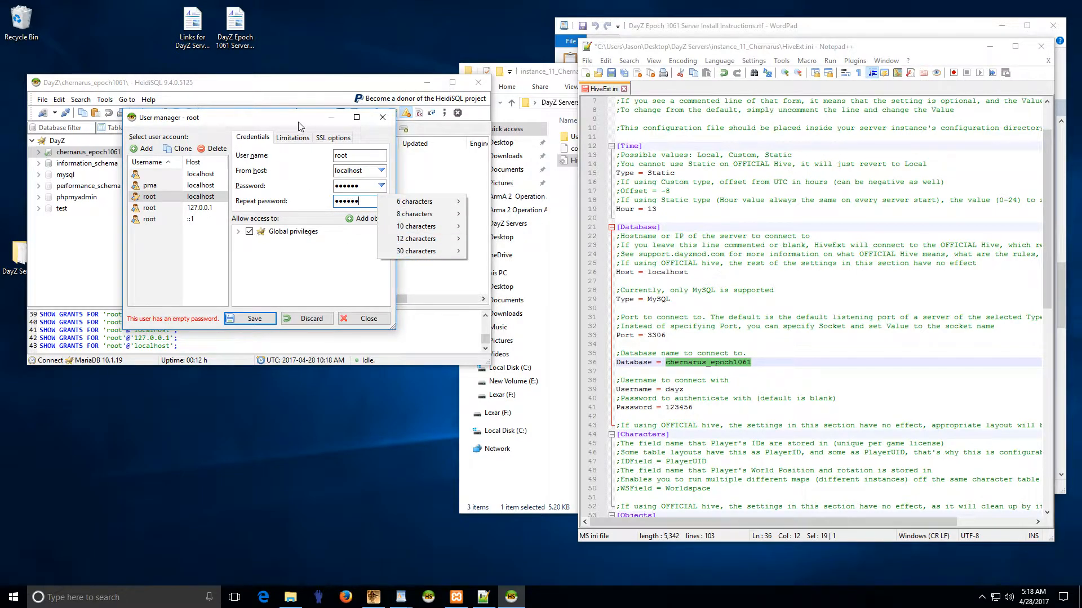
{"action": "left_click", "coordinate": [276, 119]}
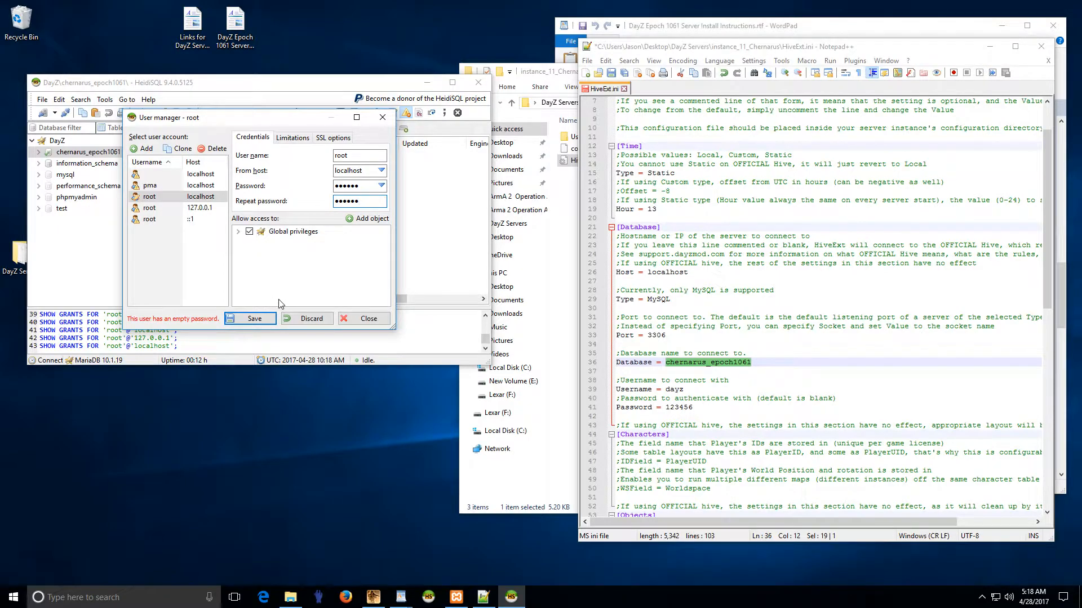
{"action": "left_click", "coordinate": [262, 320]}
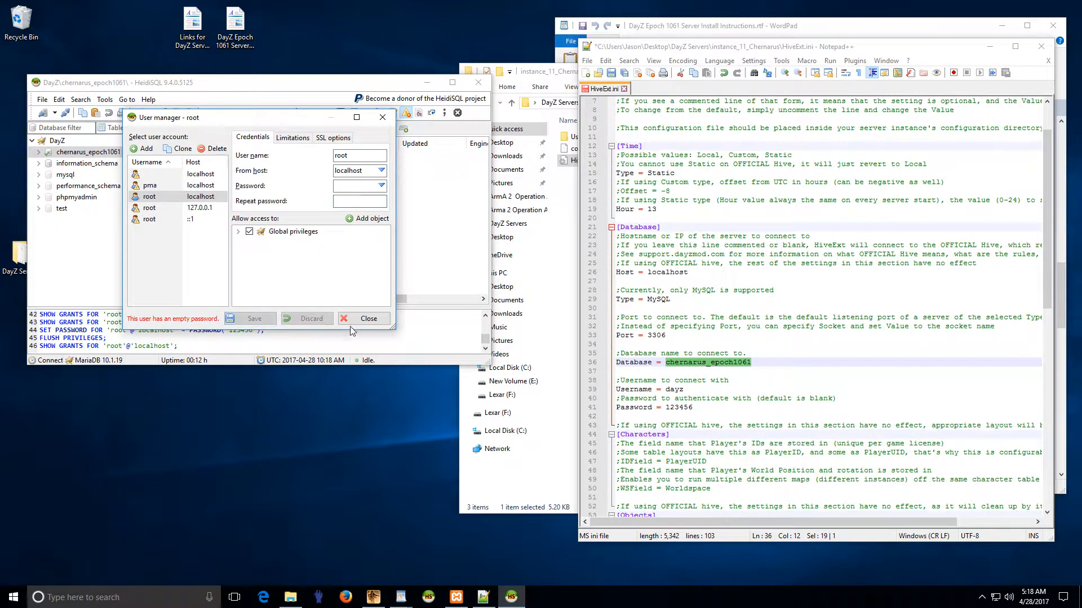
{"action": "left_click", "coordinate": [207, 208]}
{"action": "left_click", "coordinate": [160, 220]}
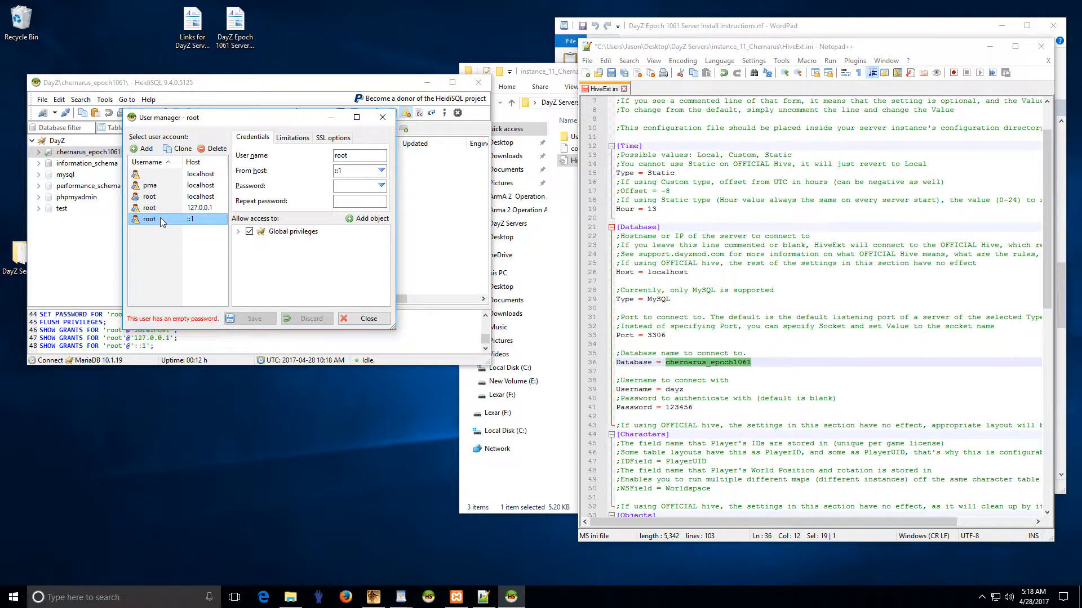
{"action": "left_click", "coordinate": [164, 208]}
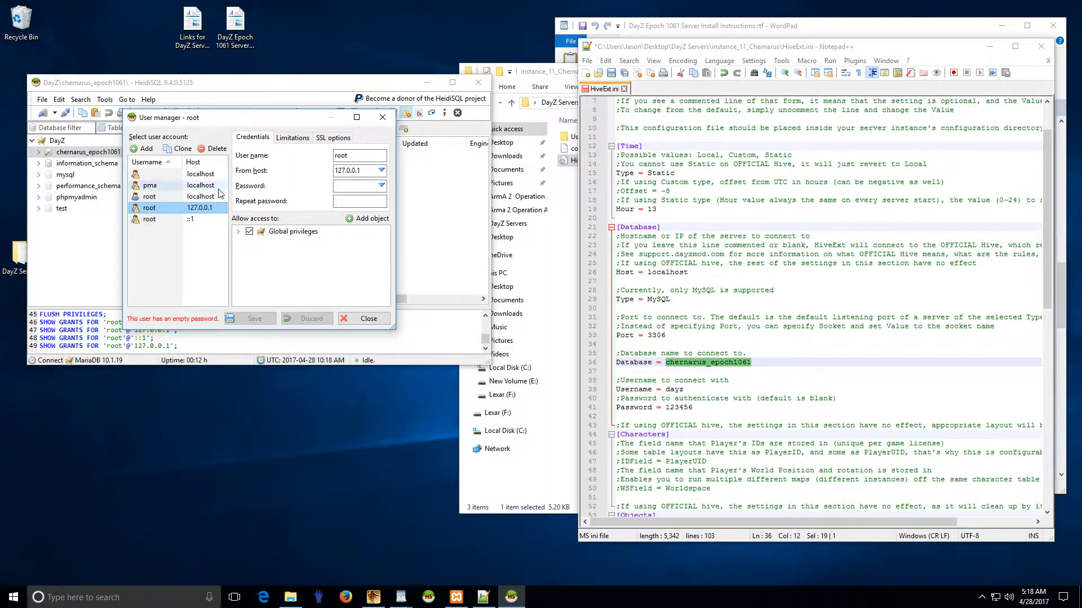
{"action": "left_click", "coordinate": [162, 185]}
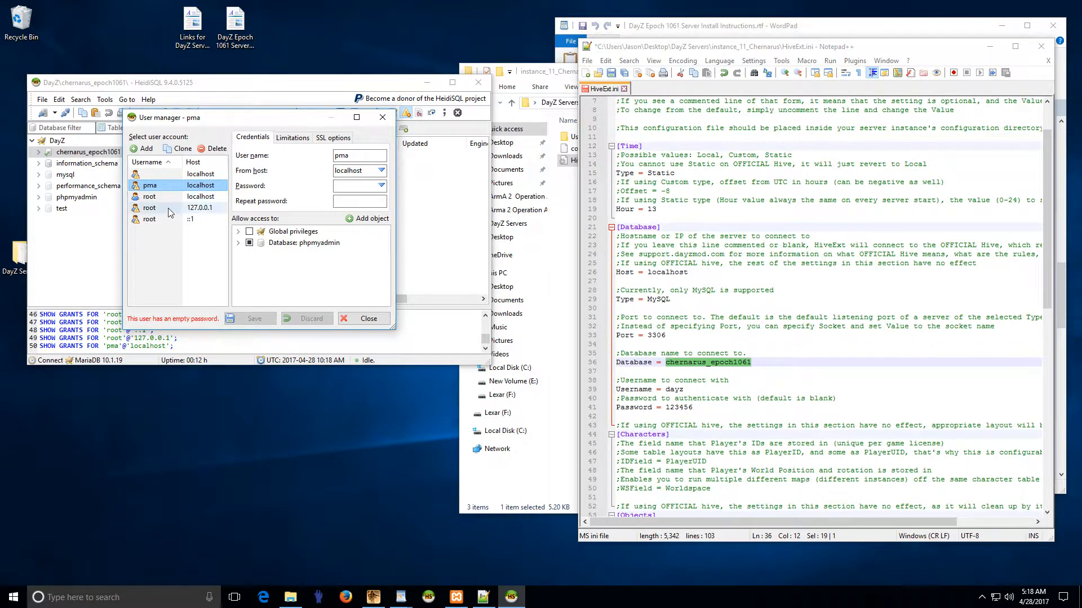
{"action": "left_click", "coordinate": [160, 208]}
{"action": "left_click", "coordinate": [158, 221]}
{"action": "left_click", "coordinate": [164, 188]}
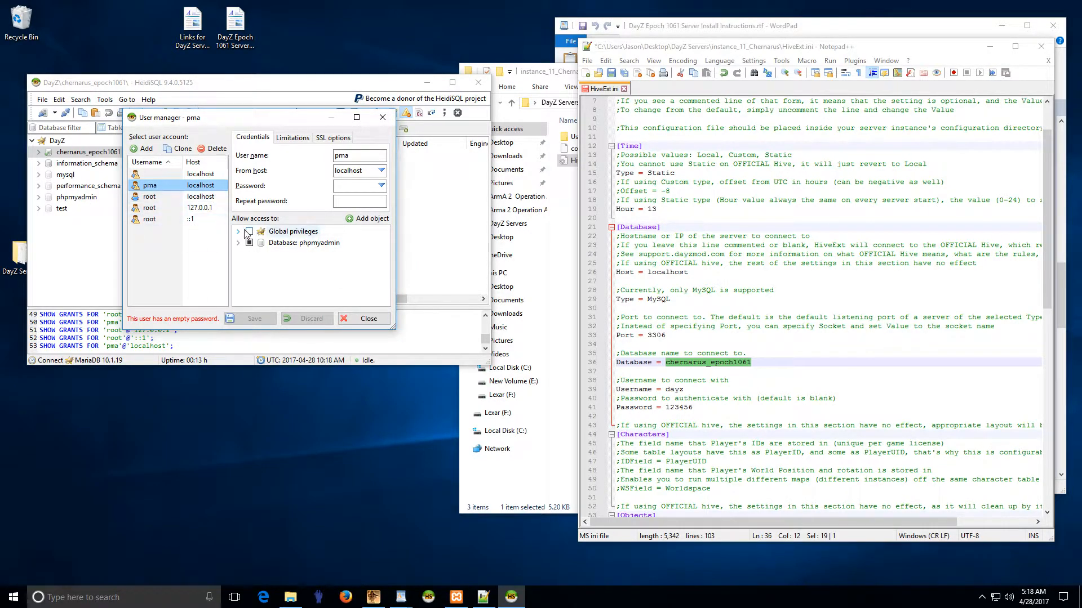
{"action": "left_click_drag", "start_coordinate": [251, 129], "coordinate": [281, 142]}
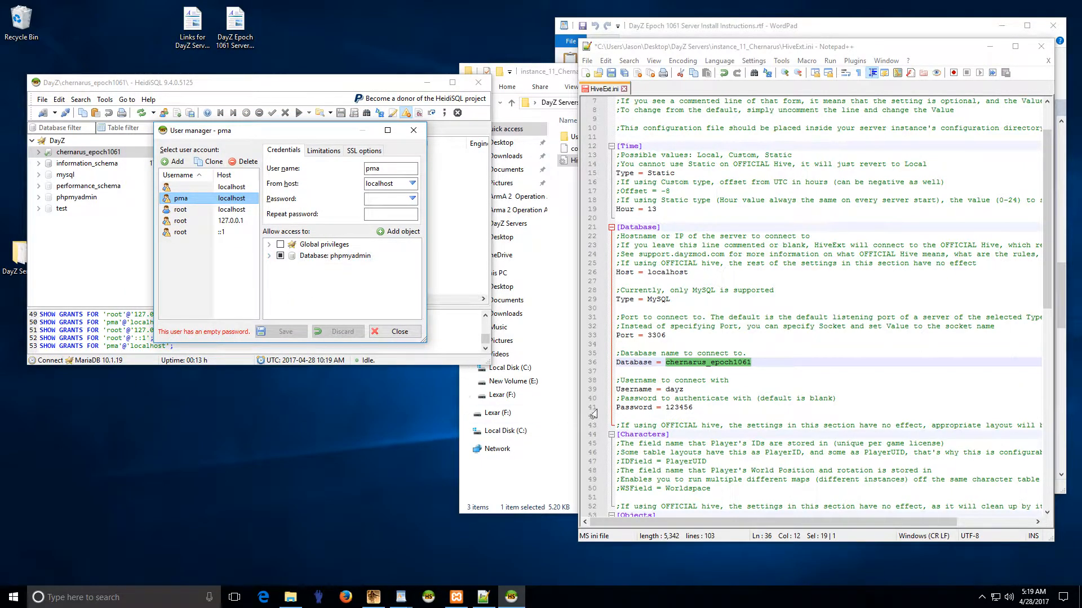
{"action": "left_click", "coordinate": [688, 389]}
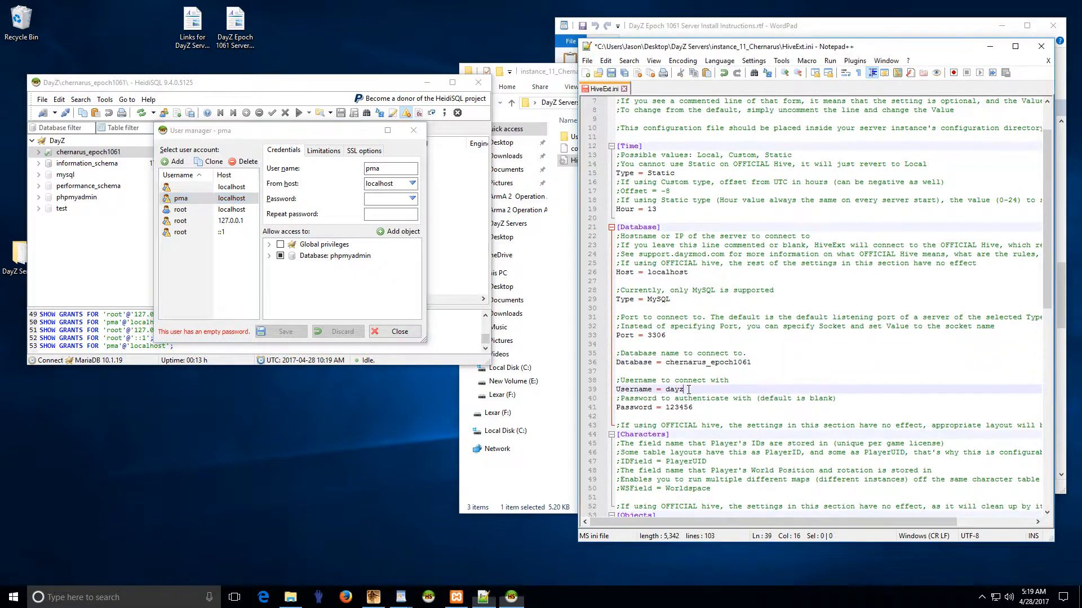
{"action": "key", "text": "BackSpace"}
{"action": "key", "text": "BackSpace"}
{"action": "key", "text": "BackSpace"}
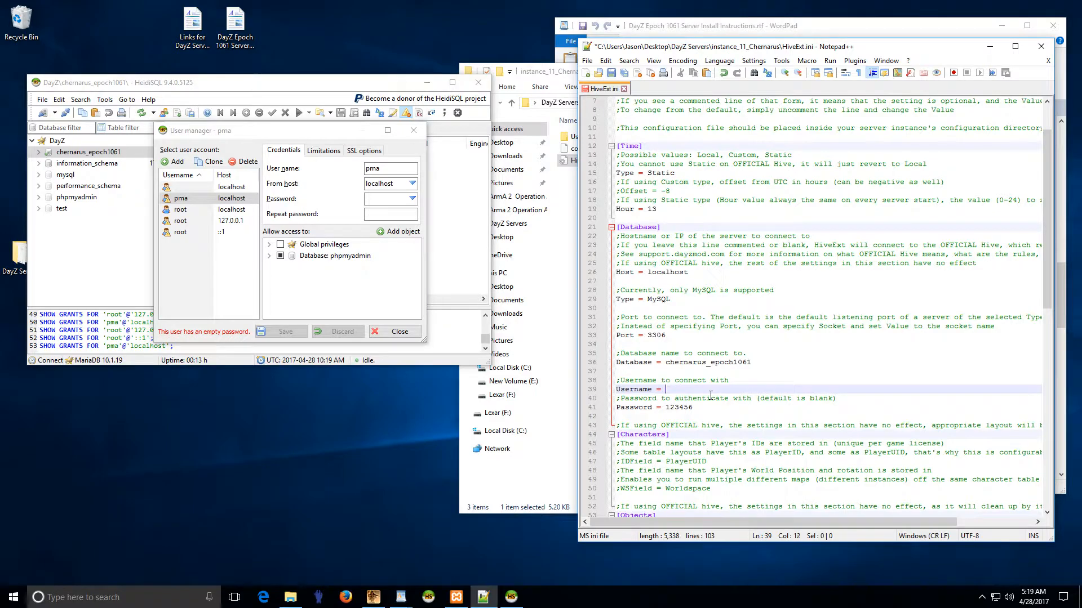
{"action": "type", "text": "root"}
{"action": "key", "text": "Escape"}
{"action": "left_click", "coordinate": [702, 407]}
{"action": "key", "text": "BackSpace"}
{"action": "key", "text": "BackSpace"}
{"action": "key", "text": "BackSpace"}
{"action": "key", "text": "BackSpace"}
{"action": "key", "text": "BackSpace"}
{"action": "key", "text": "BackSpace"}
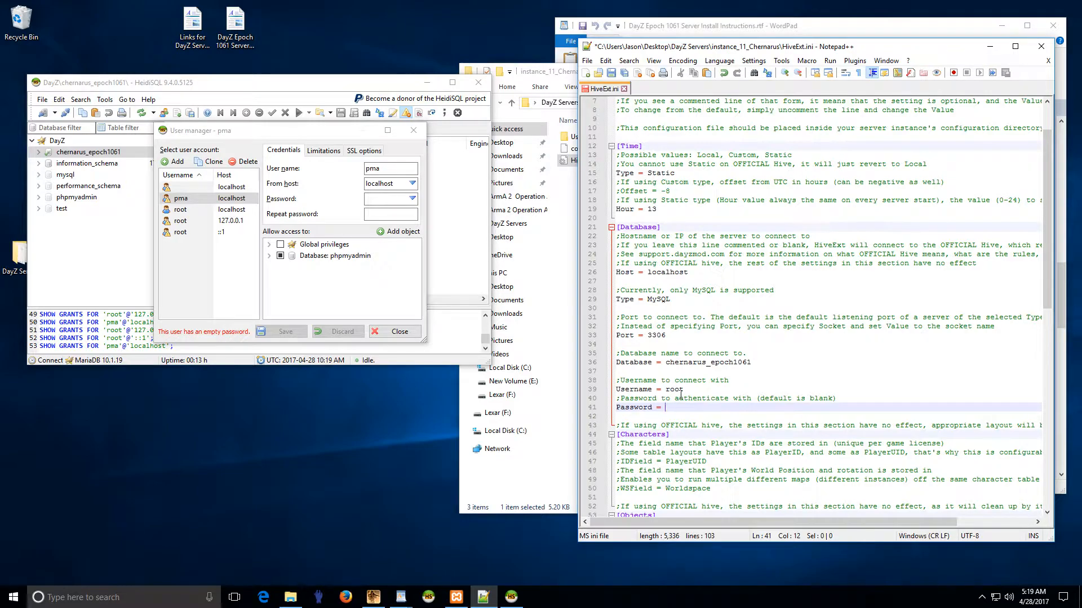
{"action": "left_click", "coordinate": [686, 389]}
{"action": "key", "text": "BackSpace"}
{"action": "type", "text": "dayz"}
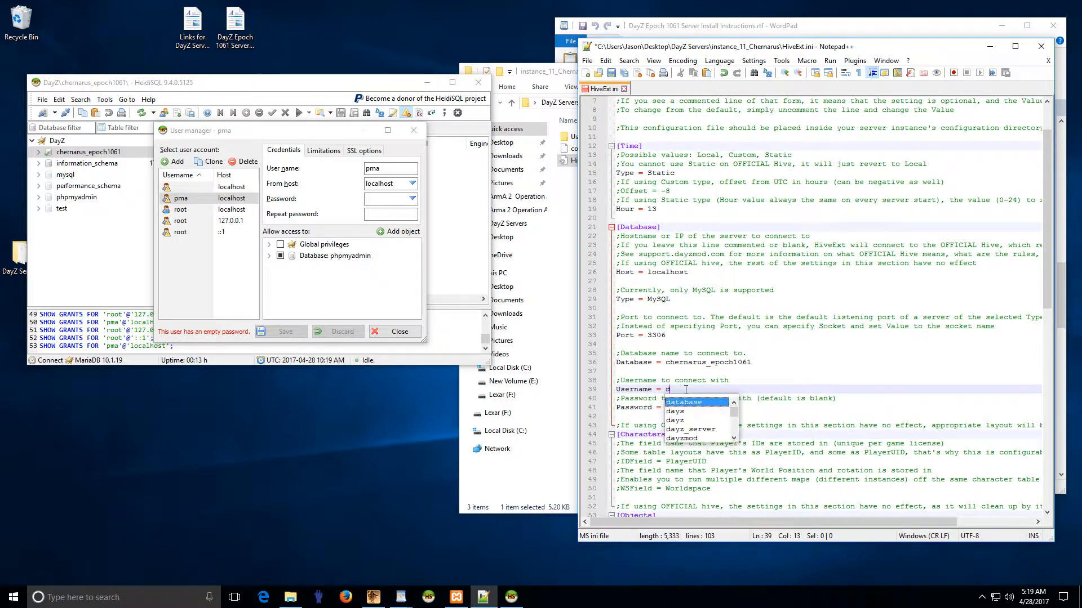
{"action": "key", "text": "Escape"}
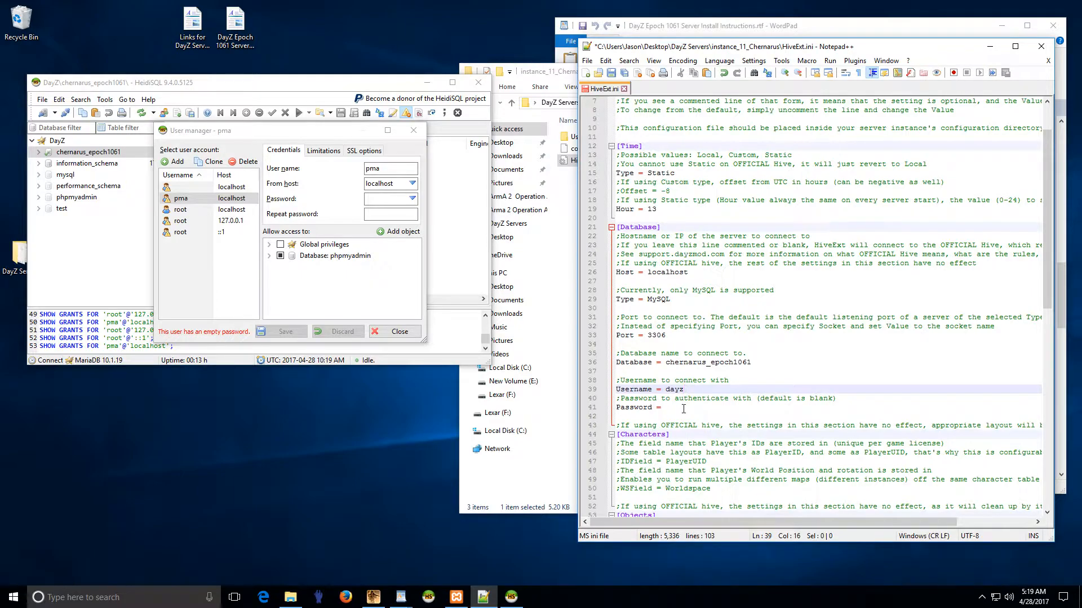
{"action": "left_click", "coordinate": [691, 409]}
{"action": "type", "text": "123456"}
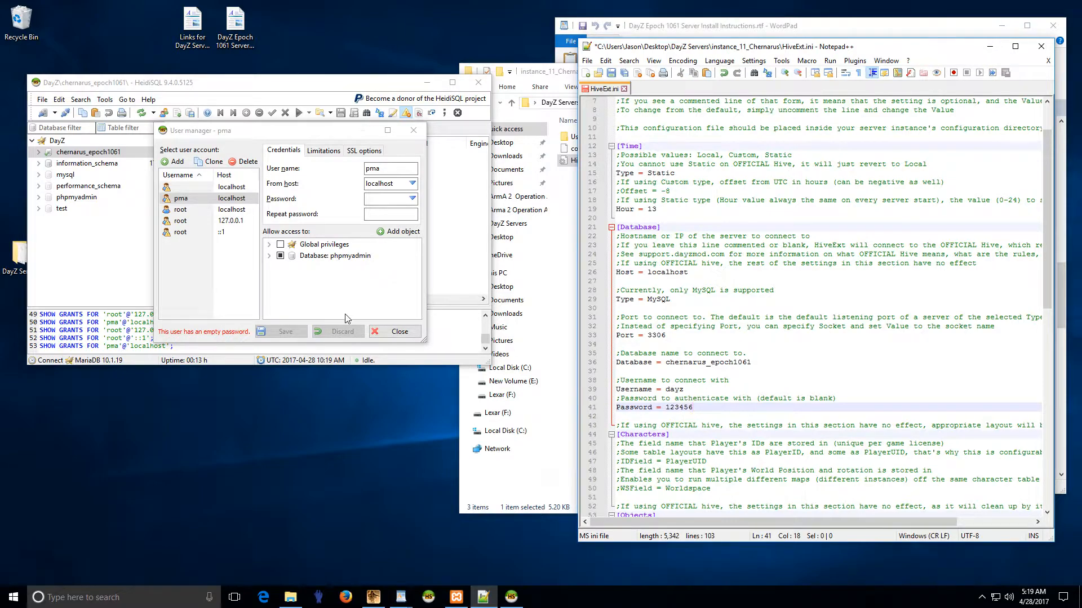
Step: Add a new user dayz on localhost and enter its password twice
{"action": "left_click", "coordinate": [175, 162]}
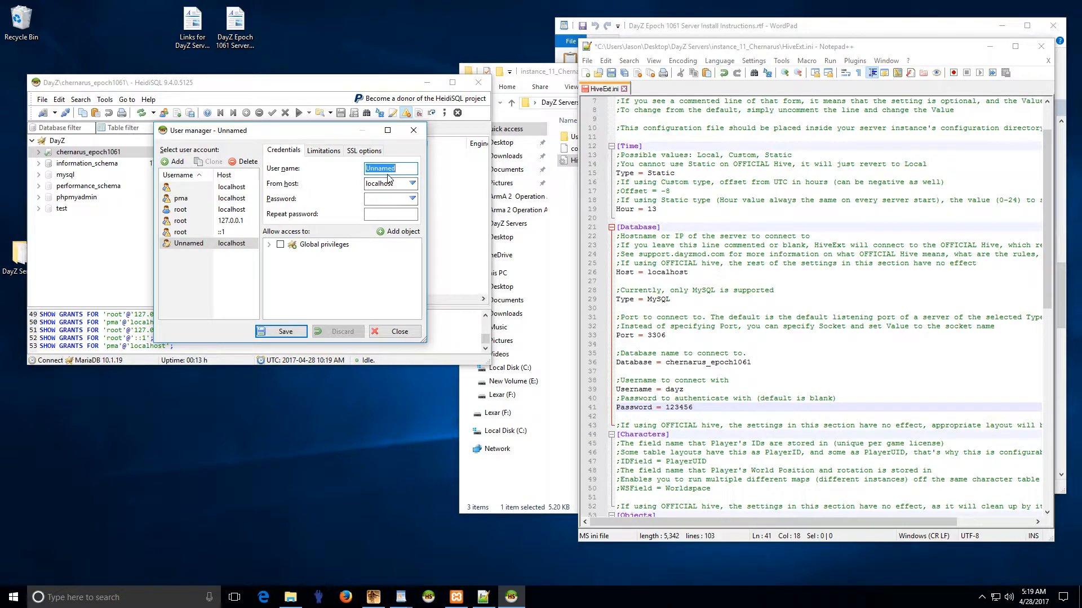
{"action": "type", "text": "dayz"}
{"action": "key", "text": "Tab"}
{"action": "key", "text": "Tab"}
{"action": "type", "text": "123456"}
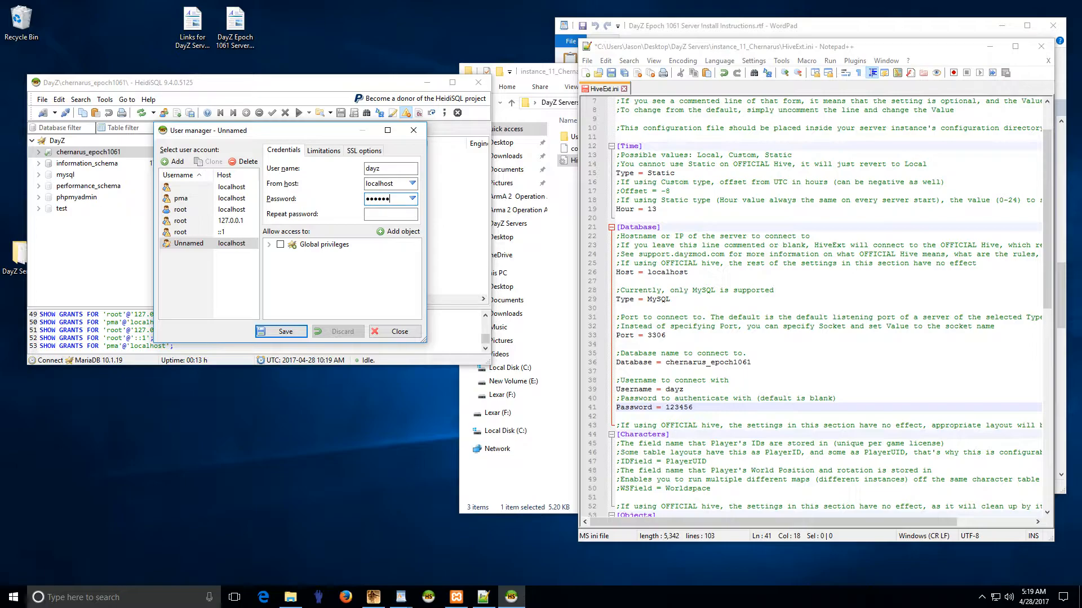
{"action": "left_click", "coordinate": [370, 214]}
{"action": "type", "text": "12345"}
{"action": "left_click", "coordinate": [269, 245]}
{"action": "scroll", "coordinate": [312, 280], "scroll_direction": "up", "scroll_amount": 5}
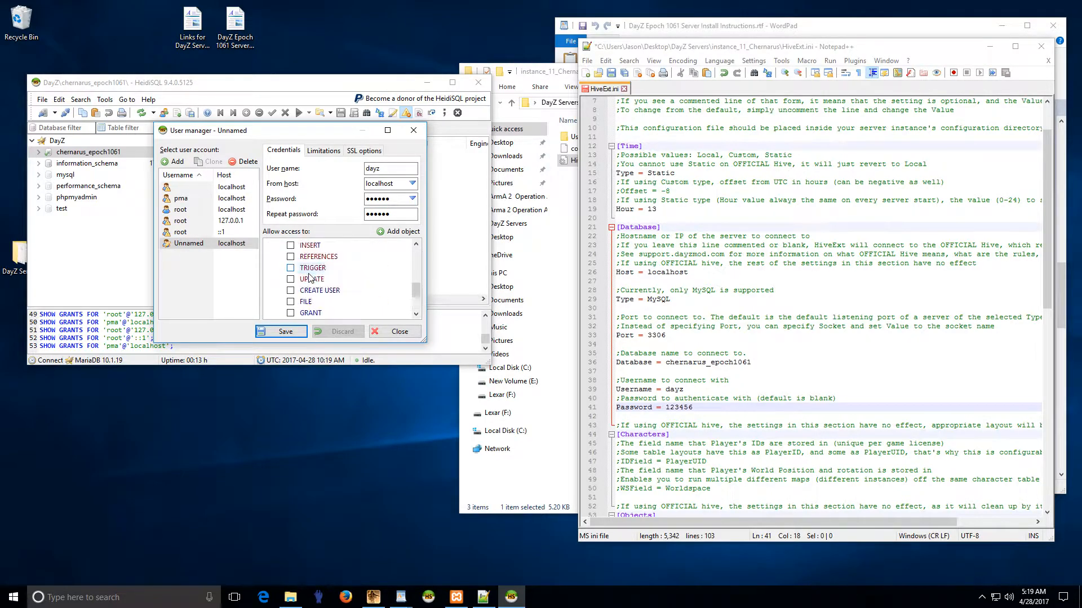
{"action": "left_click", "coordinate": [271, 245]}
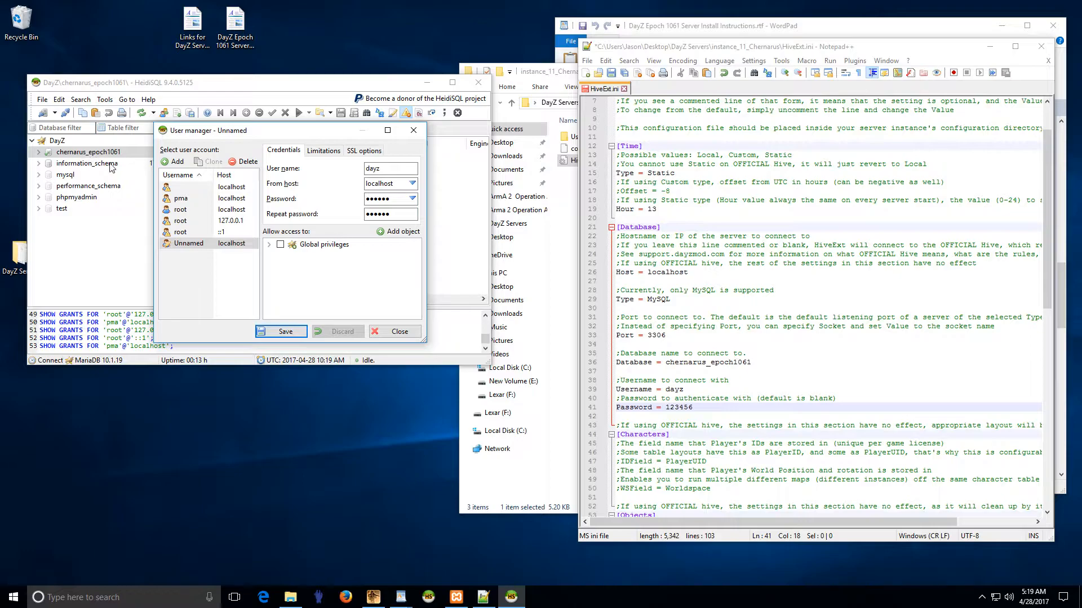
Step: Give dayz access to chernarus_epoch1061 with EXECUTE, SELECT and SHOW VIEW privileges
{"action": "left_click", "coordinate": [397, 231]}
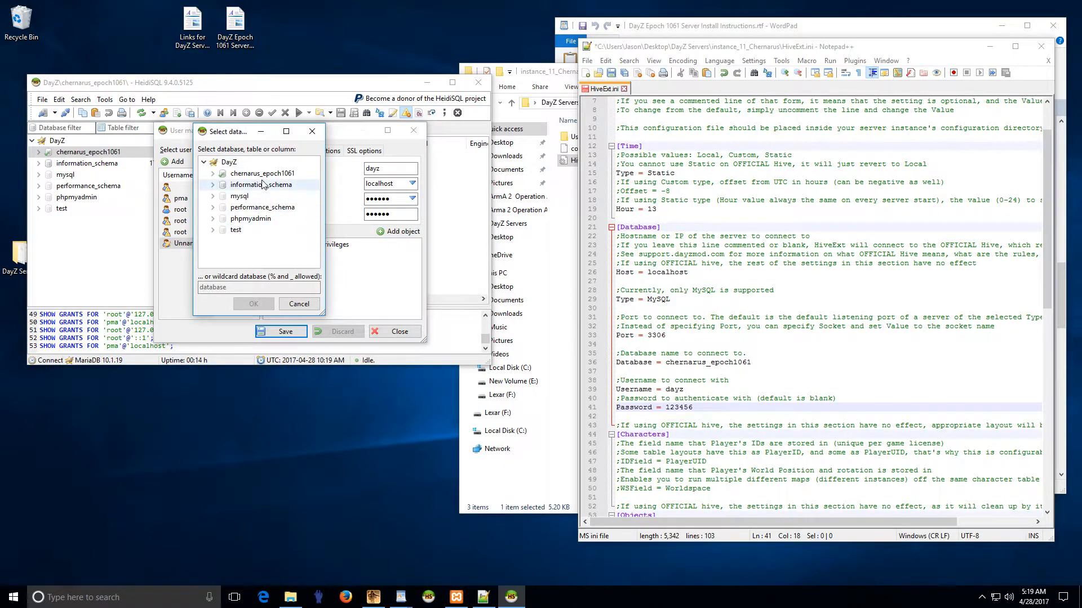
{"action": "left_click", "coordinate": [257, 174]}
{"action": "left_click", "coordinate": [254, 304]}
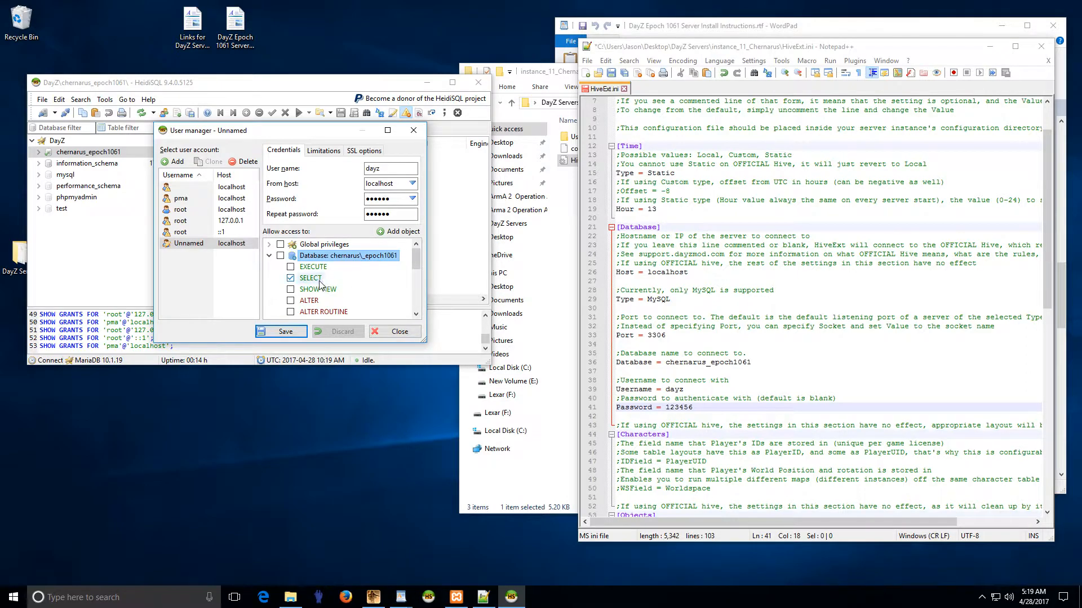
{"action": "left_click", "coordinate": [291, 267]}
{"action": "left_click", "coordinate": [280, 255]}
{"action": "left_click", "coordinate": [280, 255]}
{"action": "left_click", "coordinate": [291, 267]}
{"action": "left_click", "coordinate": [291, 279]}
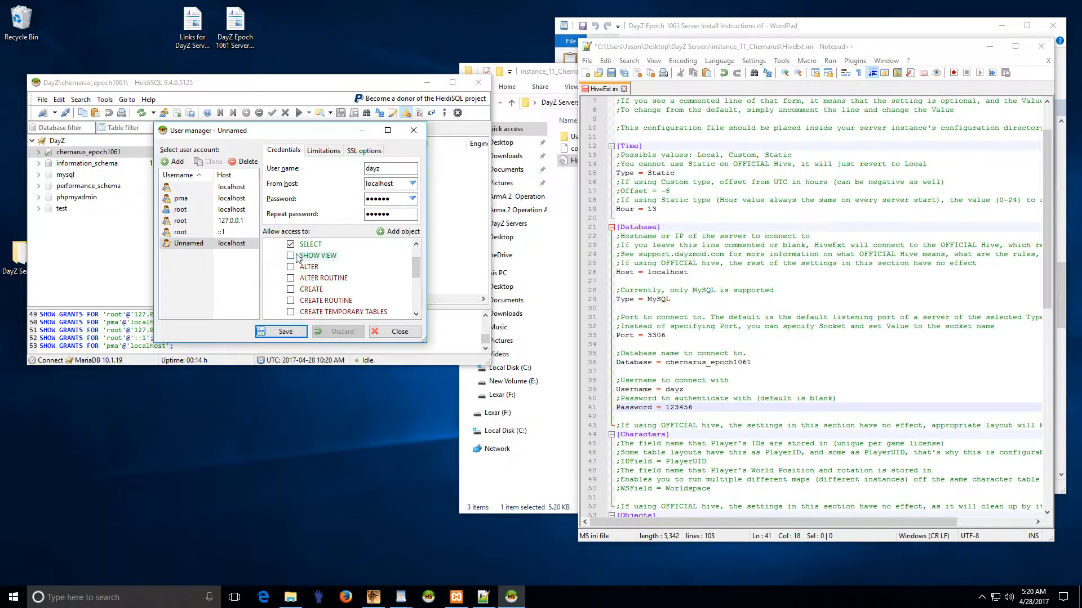
{"action": "left_click", "coordinate": [290, 290]}
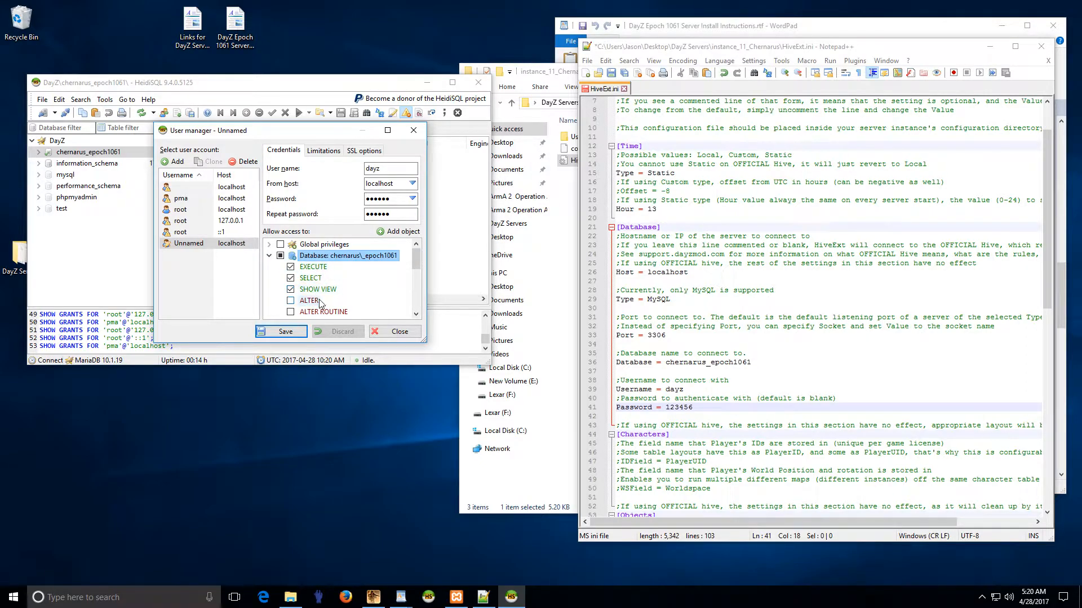
Step: Add UPDATE, INSERT and EVENT privileges, review the list, and save the dayz user
{"action": "scroll", "coordinate": [326, 293], "scroll_direction": "down", "scroll_amount": 5}
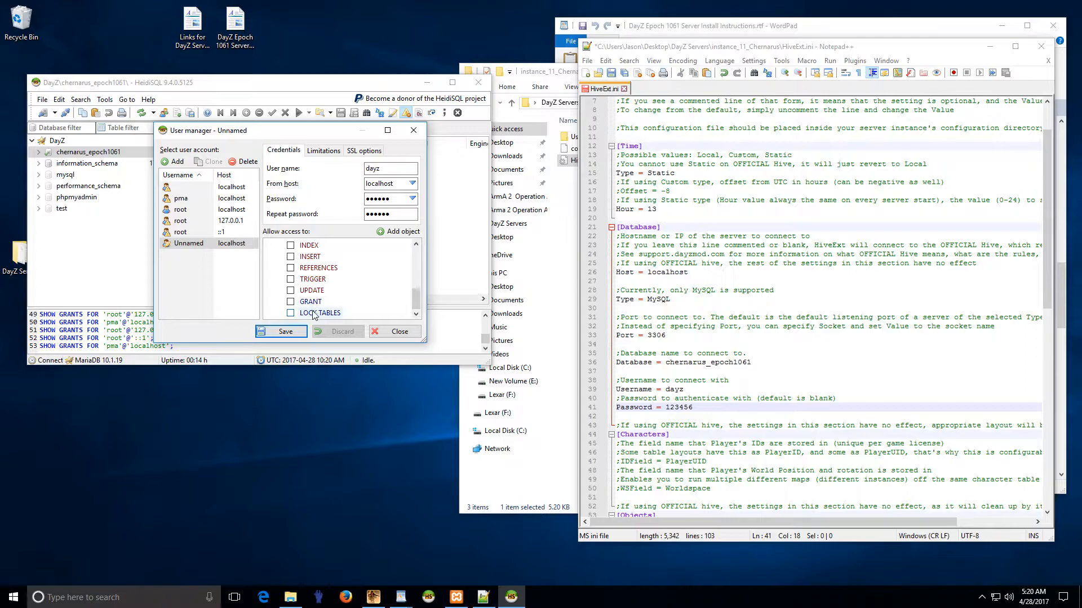
{"action": "left_click", "coordinate": [308, 292]}
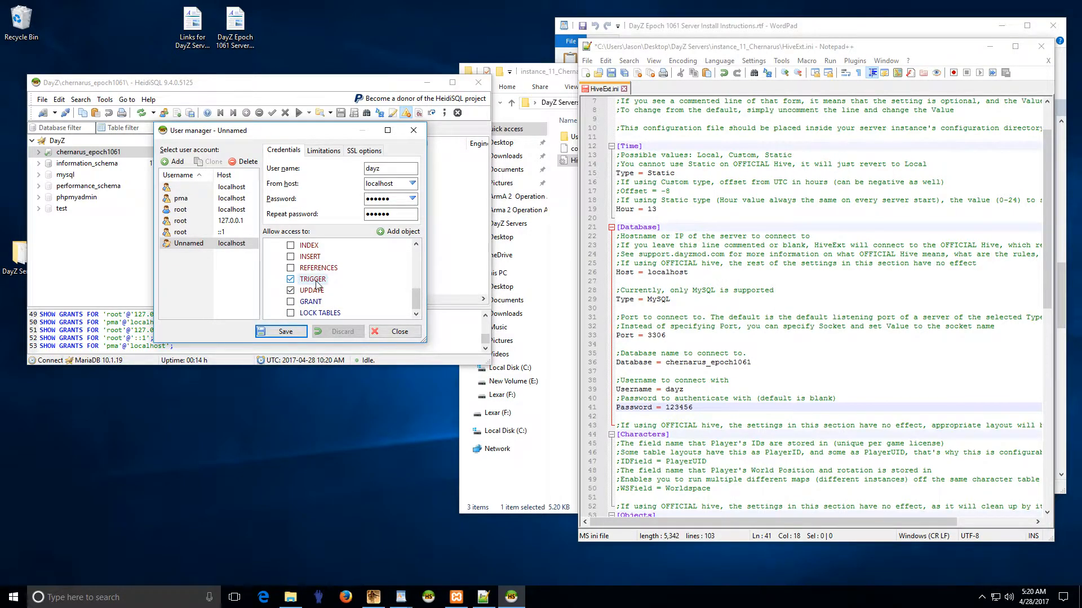
{"action": "left_click", "coordinate": [308, 258]}
{"action": "scroll", "coordinate": [314, 282], "scroll_direction": "up", "scroll_amount": 1}
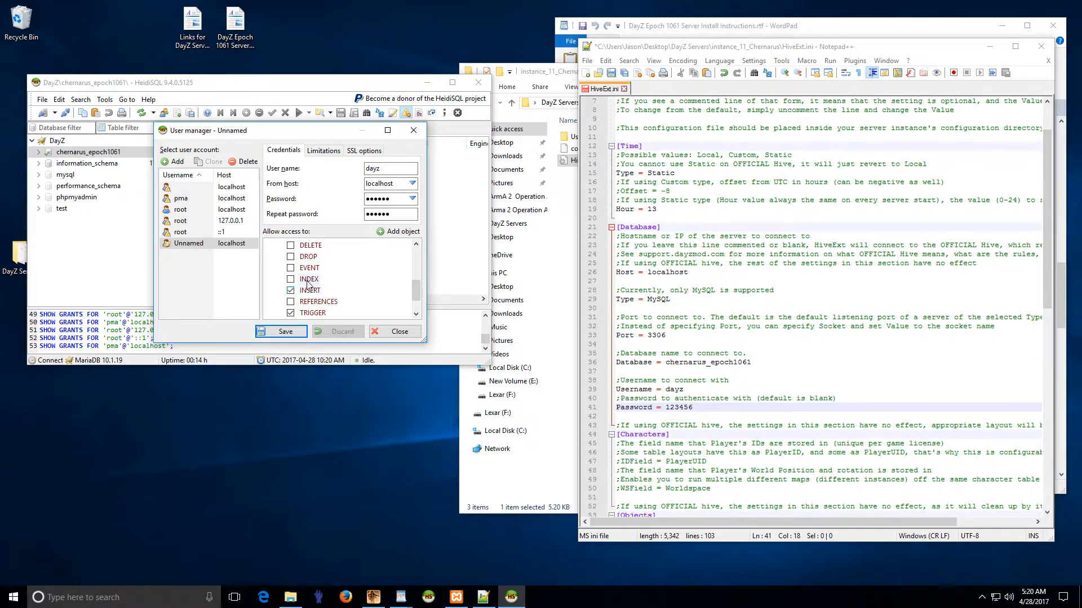
{"action": "scroll", "coordinate": [308, 288], "scroll_direction": "up", "scroll_amount": 1}
{"action": "left_click", "coordinate": [310, 299]}
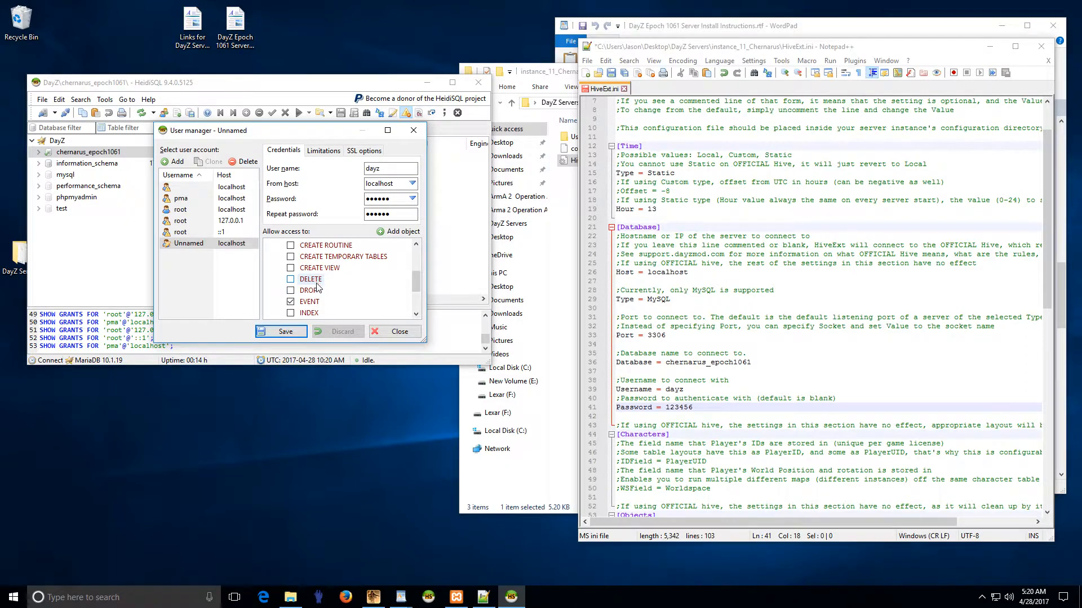
{"action": "scroll", "coordinate": [319, 290], "scroll_direction": "up", "scroll_amount": 1}
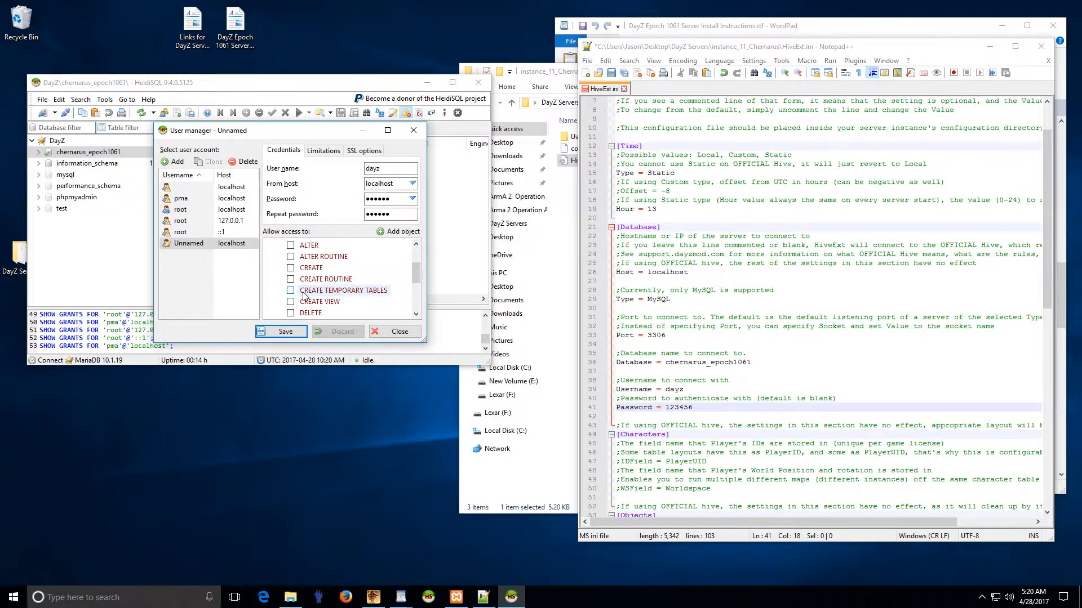
{"action": "scroll", "coordinate": [324, 298], "scroll_direction": "up", "scroll_amount": 1}
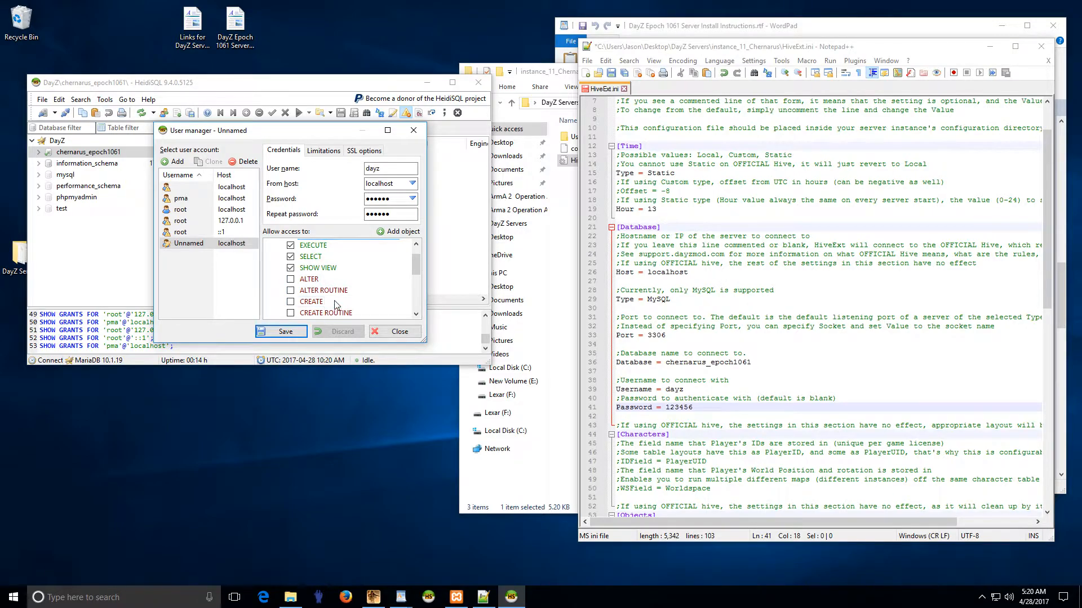
{"action": "scroll", "coordinate": [335, 304], "scroll_direction": "up", "scroll_amount": 1}
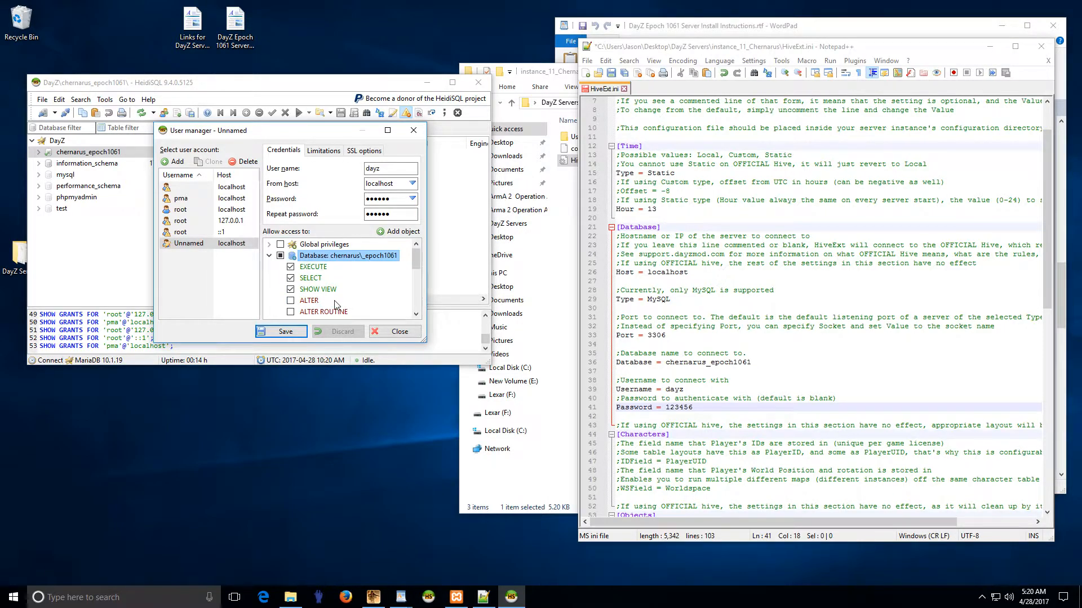
{"action": "scroll", "coordinate": [332, 305], "scroll_direction": "down", "scroll_amount": 4}
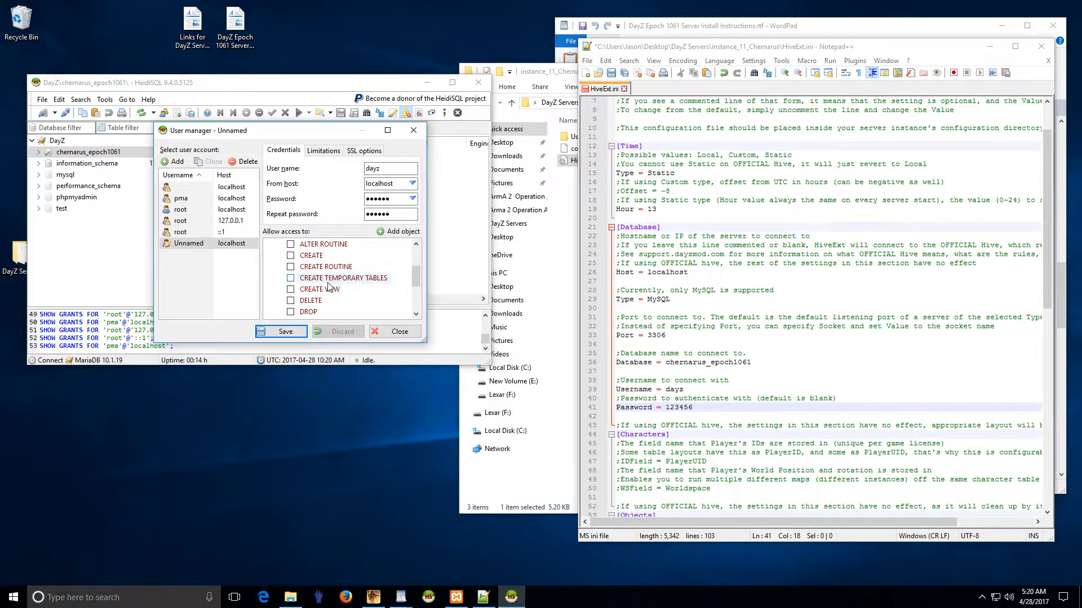
{"action": "scroll", "coordinate": [330, 297], "scroll_direction": "down", "scroll_amount": 1}
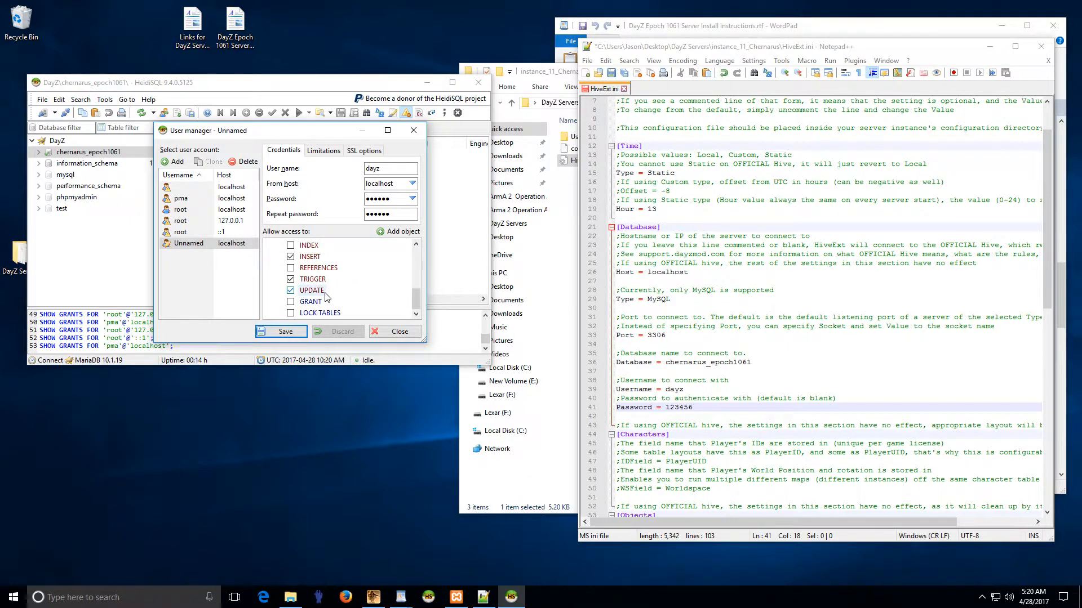
{"action": "scroll", "coordinate": [327, 296], "scroll_direction": "up", "scroll_amount": 5}
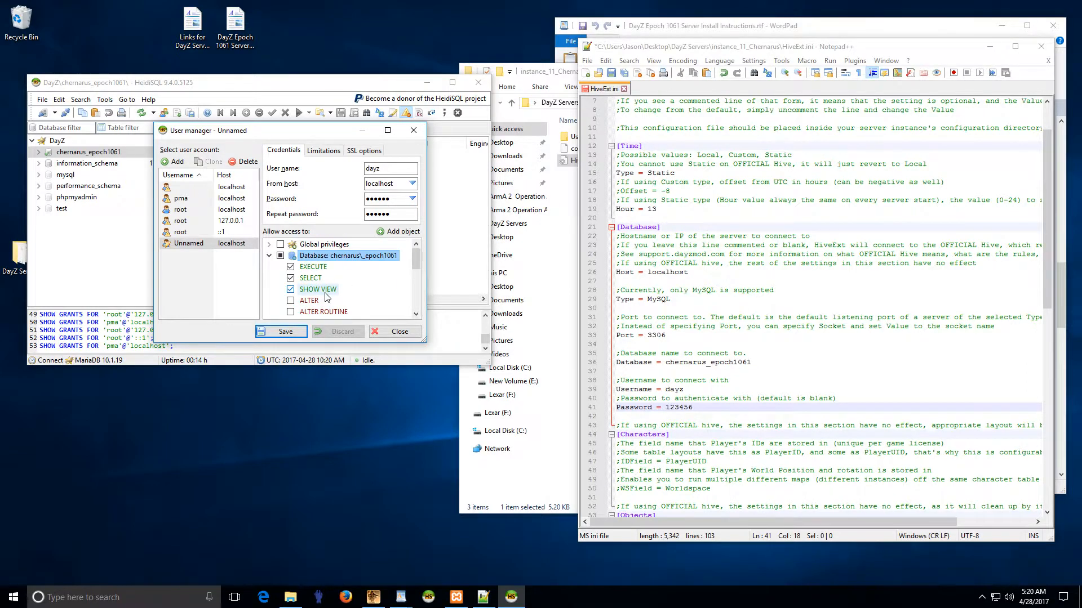
{"action": "scroll", "coordinate": [316, 299], "scroll_direction": "down", "scroll_amount": 3}
{"action": "scroll", "coordinate": [310, 298], "scroll_direction": "down", "scroll_amount": 2}
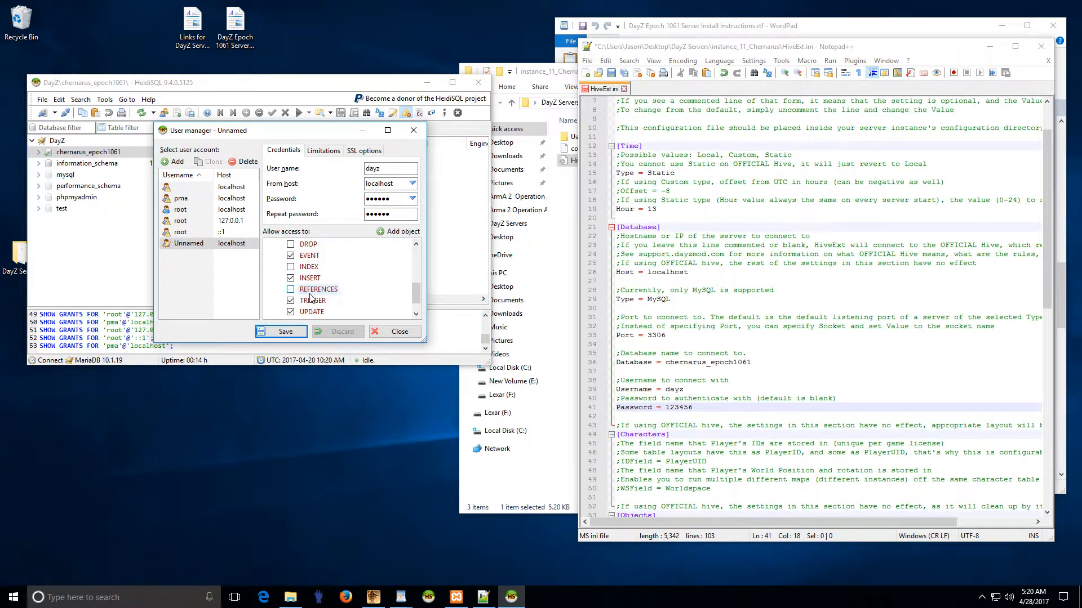
{"action": "scroll", "coordinate": [315, 288], "scroll_direction": "up", "scroll_amount": 1}
{"action": "scroll", "coordinate": [332, 290], "scroll_direction": "up", "scroll_amount": 1}
{"action": "scroll", "coordinate": [325, 305], "scroll_direction": "up", "scroll_amount": 3}
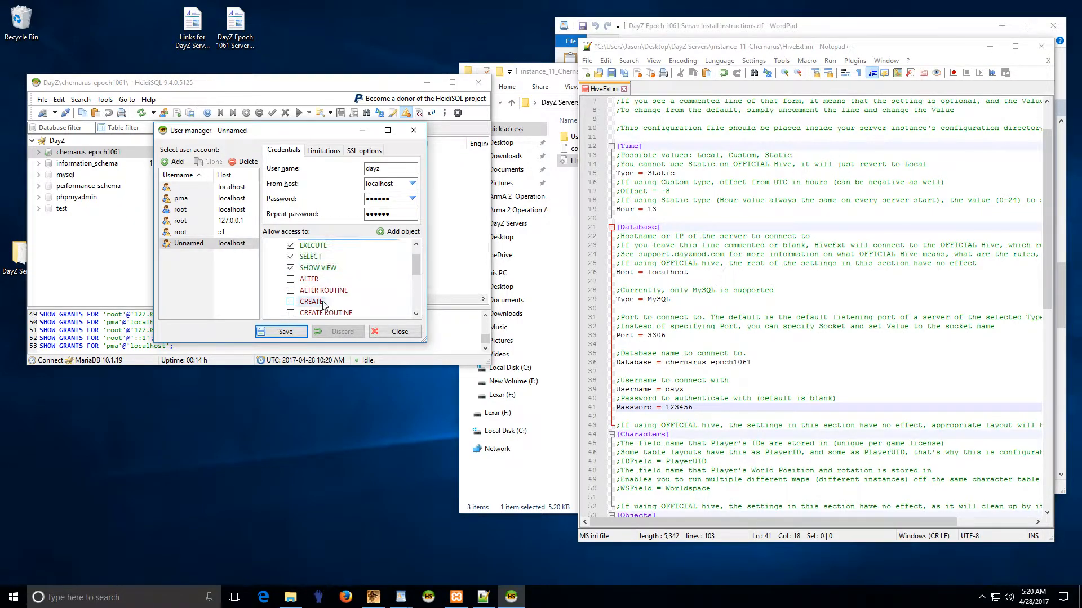
{"action": "left_click", "coordinate": [286, 334]}
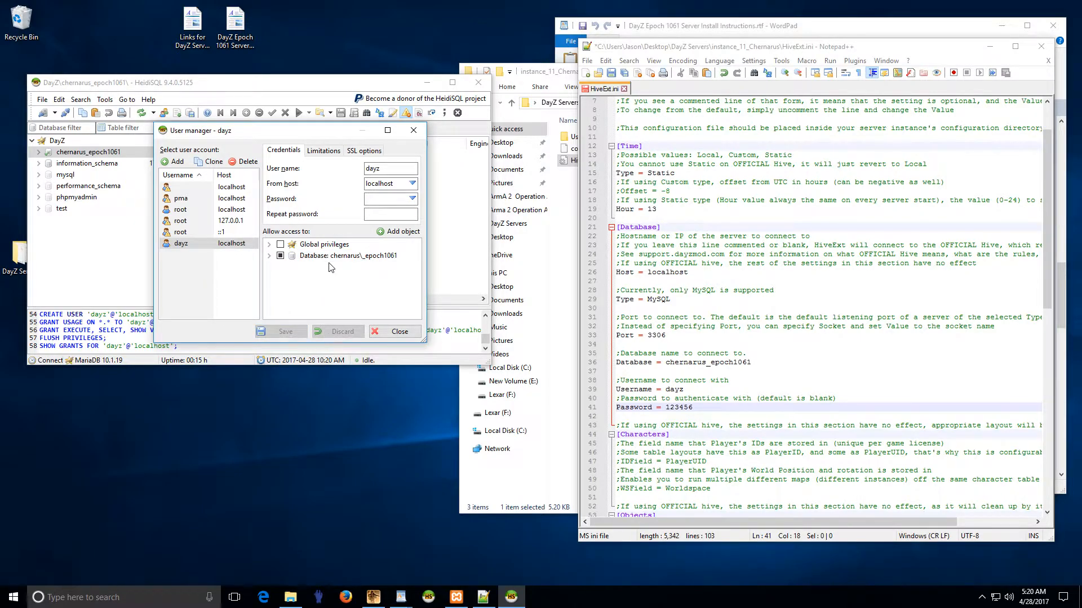
Step: Expand the chernarus_epoch1061 grant to verify dayz's privileges, then close the User manager
{"action": "left_click", "coordinate": [354, 258]}
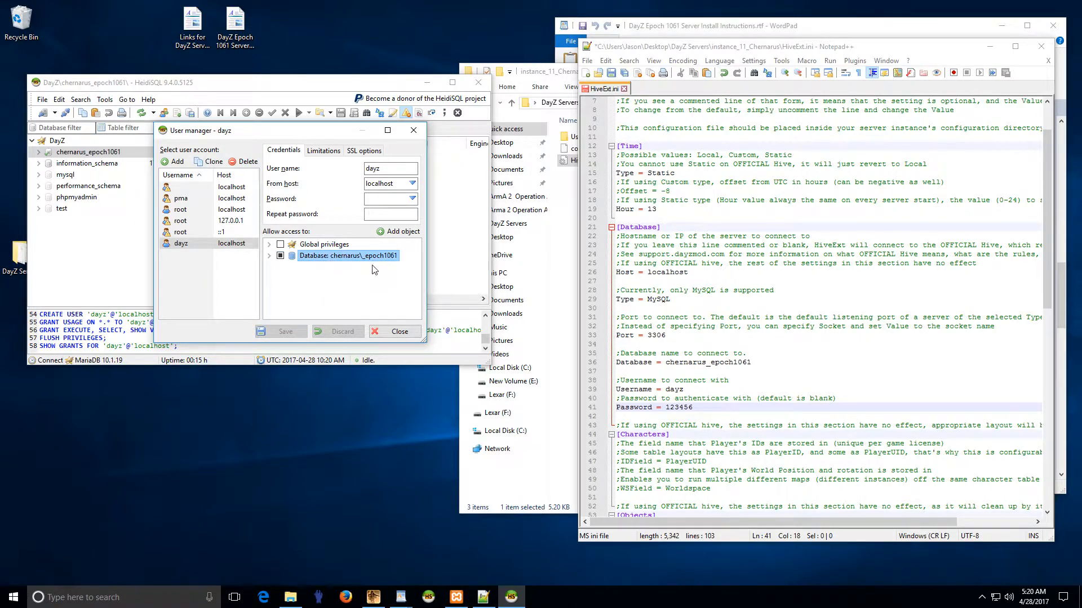
{"action": "left_click", "coordinate": [329, 248]}
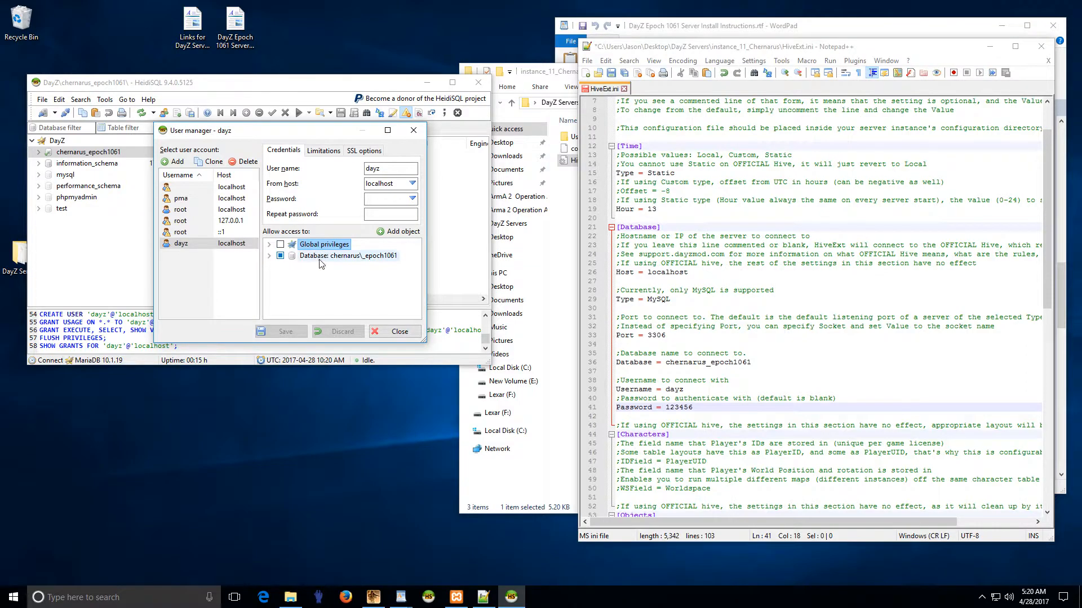
{"action": "left_click", "coordinate": [332, 258]}
{"action": "left_click", "coordinate": [271, 257]}
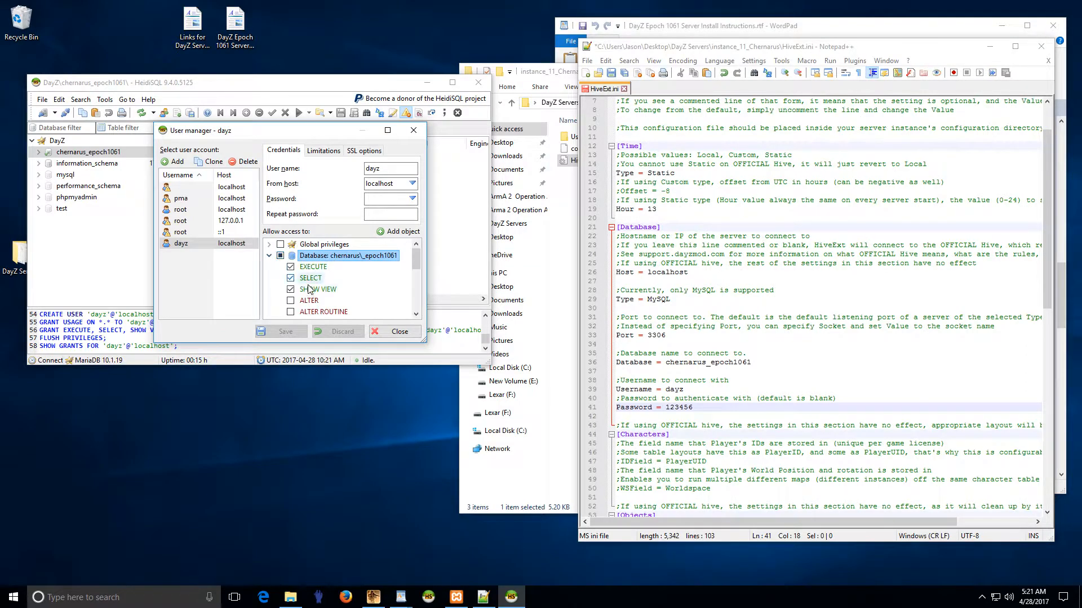
{"action": "scroll", "coordinate": [308, 290], "scroll_direction": "down", "scroll_amount": 5}
{"action": "scroll", "coordinate": [307, 296], "scroll_direction": "up", "scroll_amount": 5}
{"action": "left_click", "coordinate": [270, 256]}
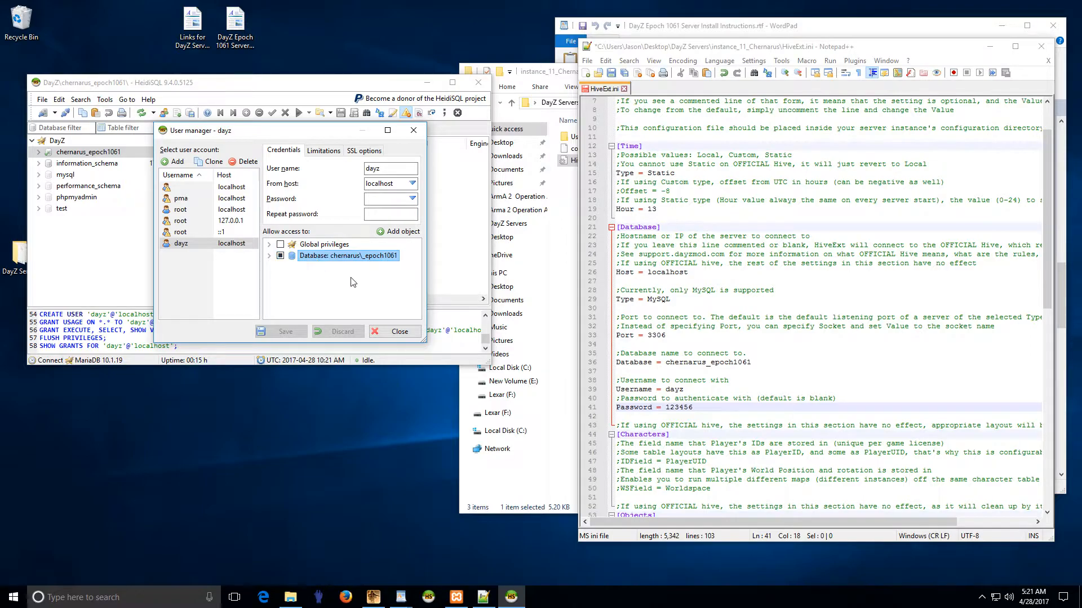
{"action": "left_click", "coordinate": [394, 331]}
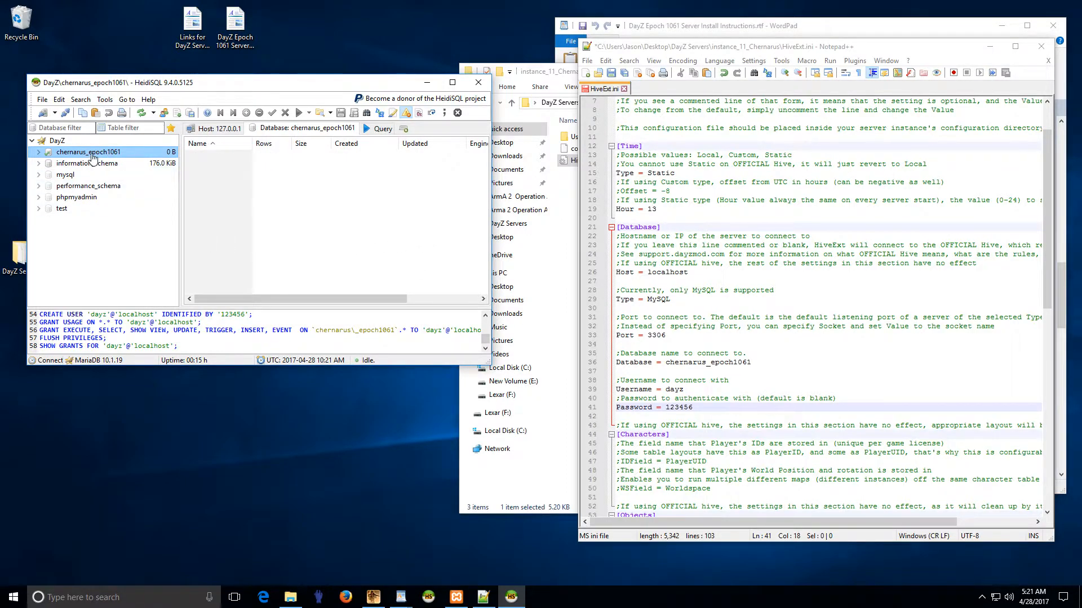
Step: Close HeidiSQL and relaunch it from the taskbar
{"action": "left_click", "coordinate": [478, 85]}
{"action": "right_click", "coordinate": [427, 602]}
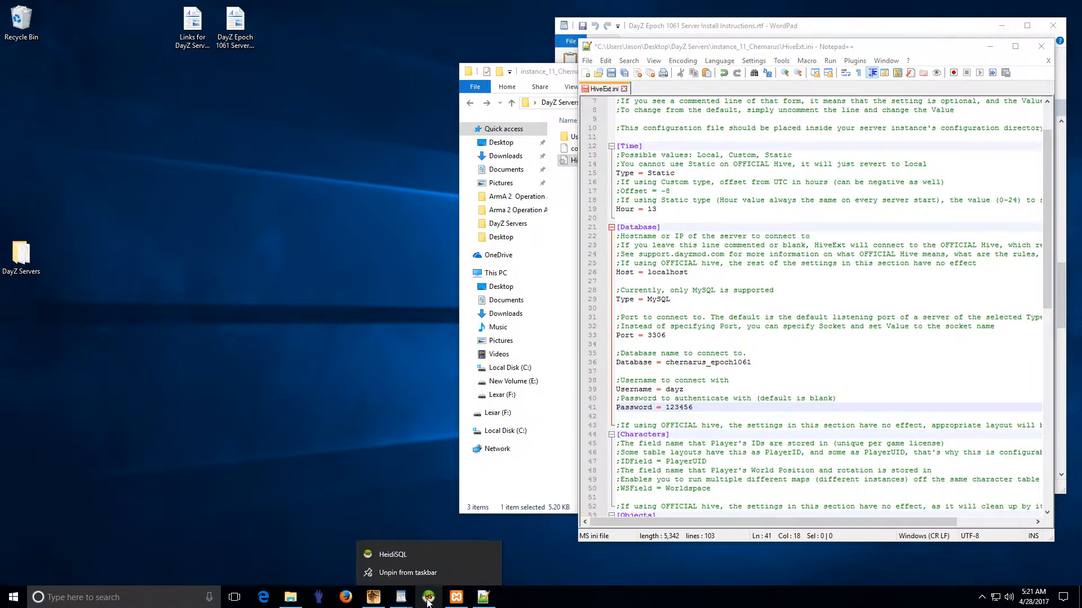
{"action": "left_click", "coordinate": [401, 556]}
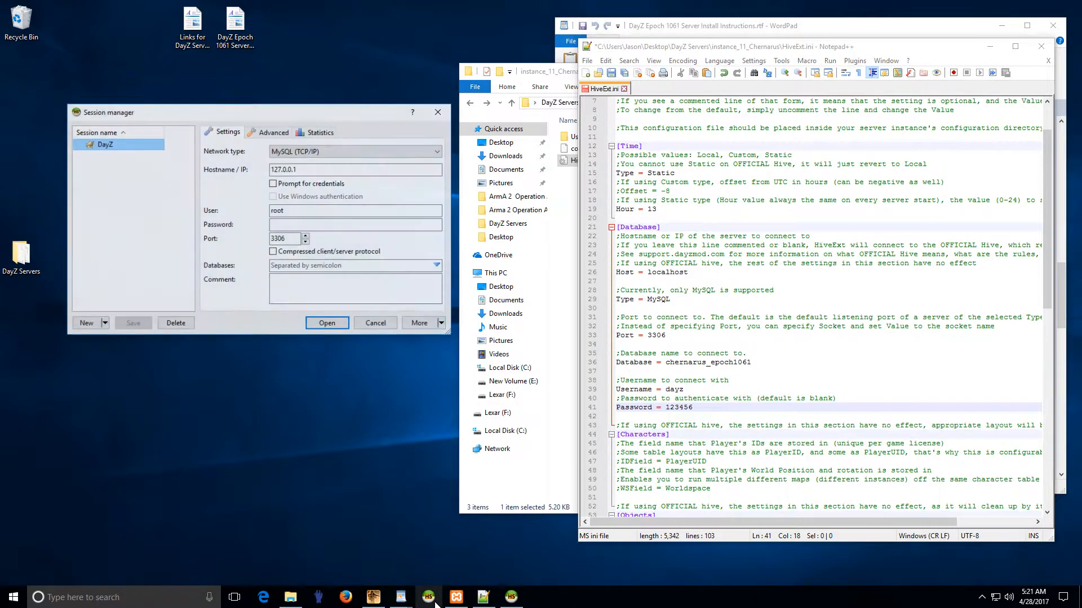
Step: Switch the DayZ session to user dayz with its password, save the changes, and connect
{"action": "left_click_drag", "start_coordinate": [291, 211], "coordinate": [221, 215]}
{"action": "type", "text": "dayz"}
{"action": "key", "text": "Tab"}
{"action": "type", "text": "123456"}
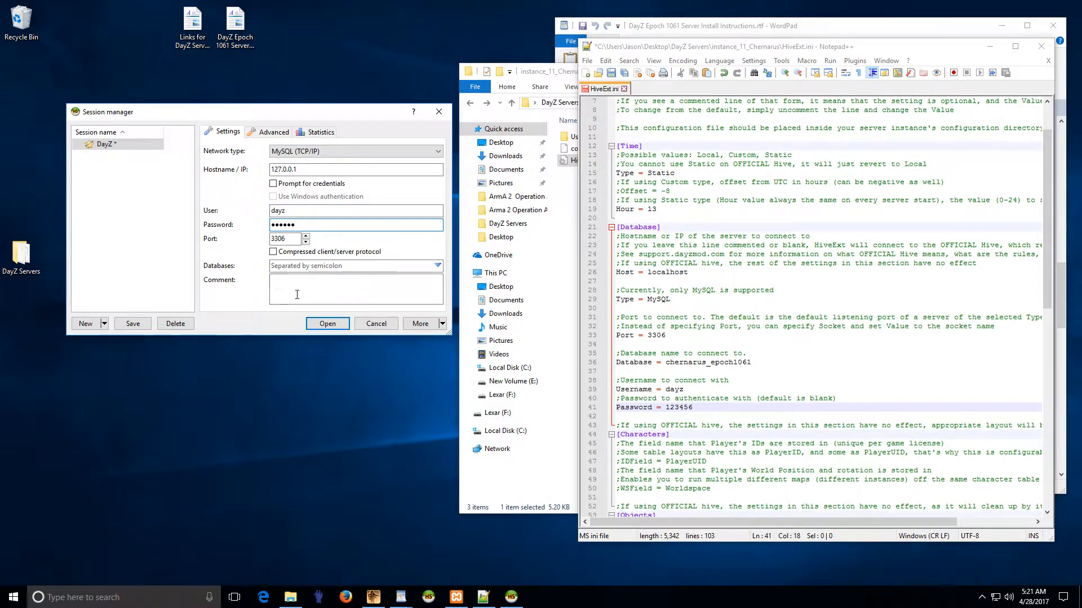
{"action": "left_click", "coordinate": [327, 323]}
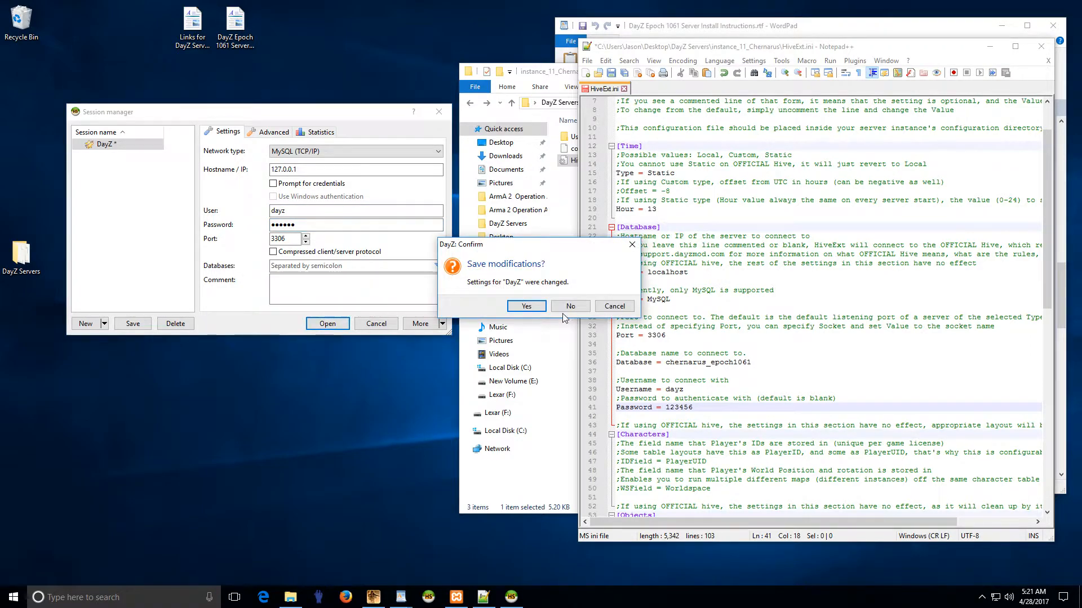
{"action": "left_click", "coordinate": [527, 306]}
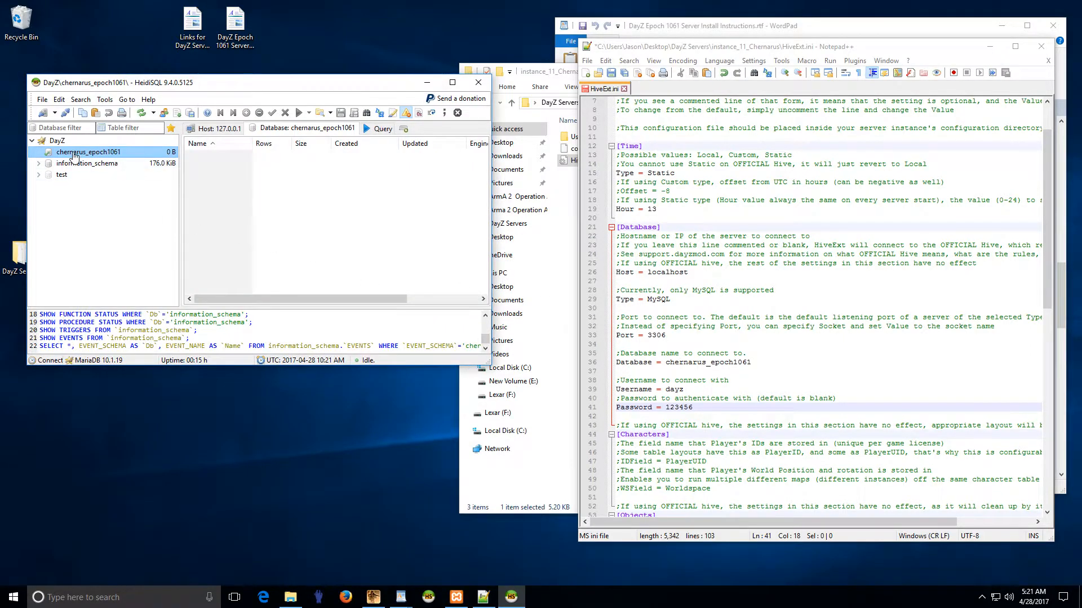
Step: Open a blank query tab, then save and close HiveExt.ini and exit Notepad++
{"action": "left_click", "coordinate": [378, 130]}
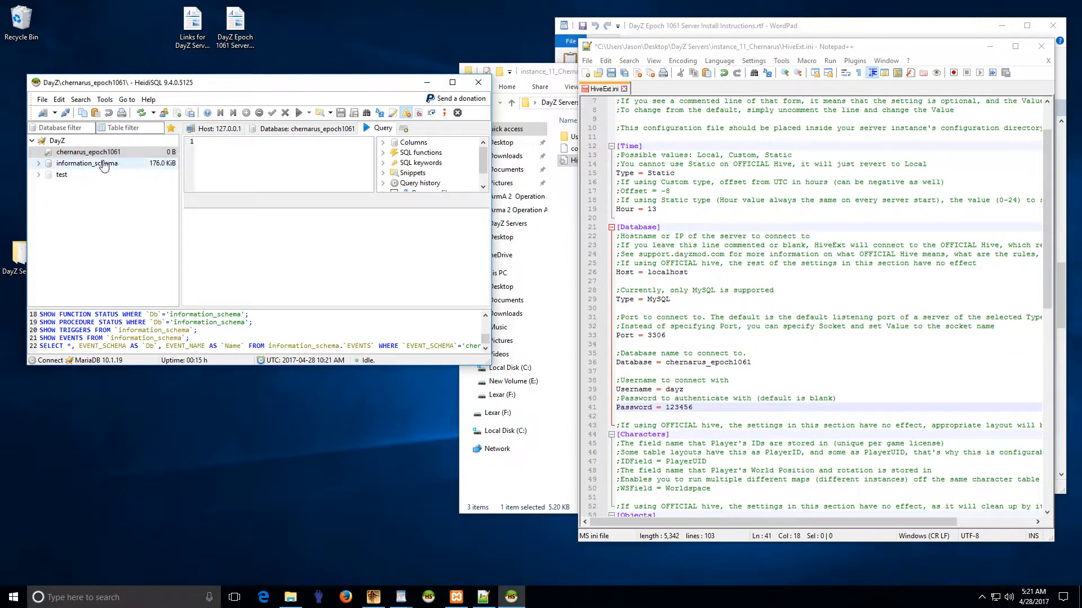
{"action": "key", "text": "ctrl+s"}
{"action": "key", "text": "ctrl+w"}
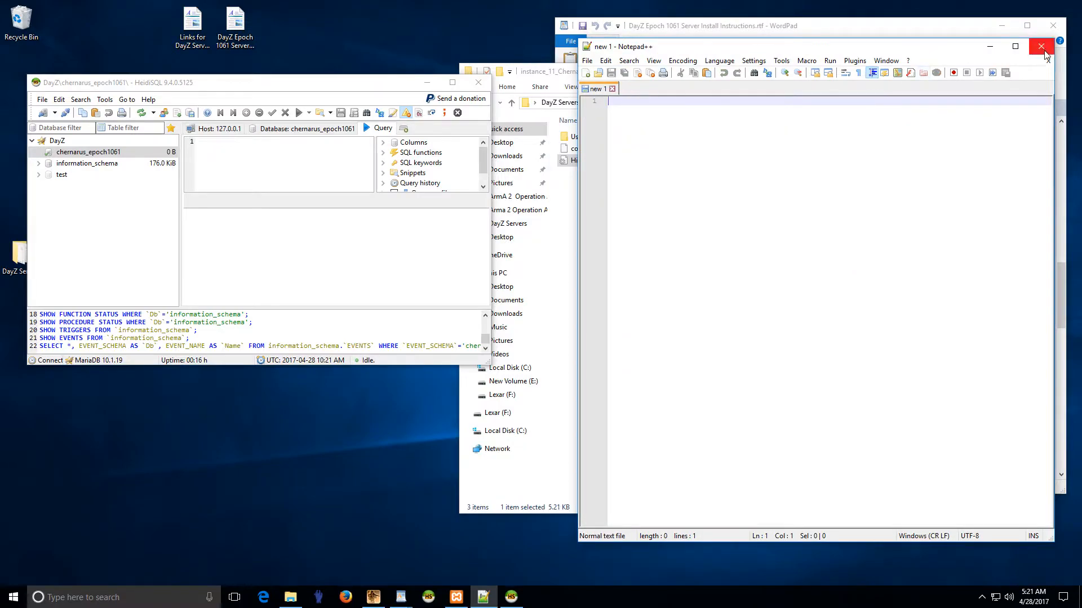
{"action": "left_click", "coordinate": [1042, 49]}
Step: Load epoch.sql from the DayZ Servers SQL folder into HeidiSQL's query editor
{"action": "left_click_drag", "start_coordinate": [656, 87], "coordinate": [738, 85]}
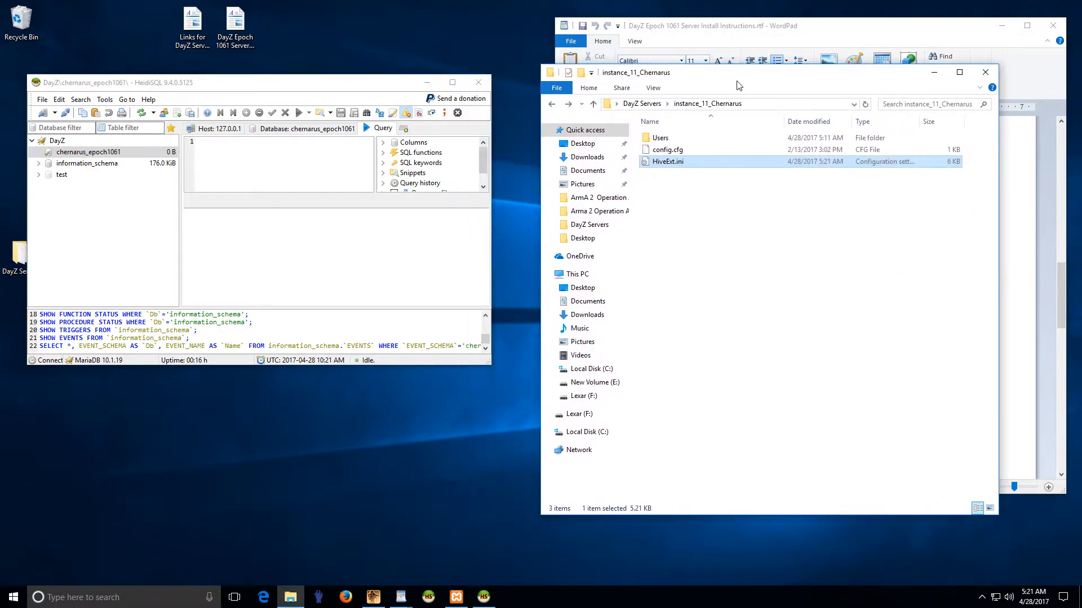
{"action": "left_click", "coordinate": [552, 104]}
{"action": "double_click", "coordinate": [658, 327]}
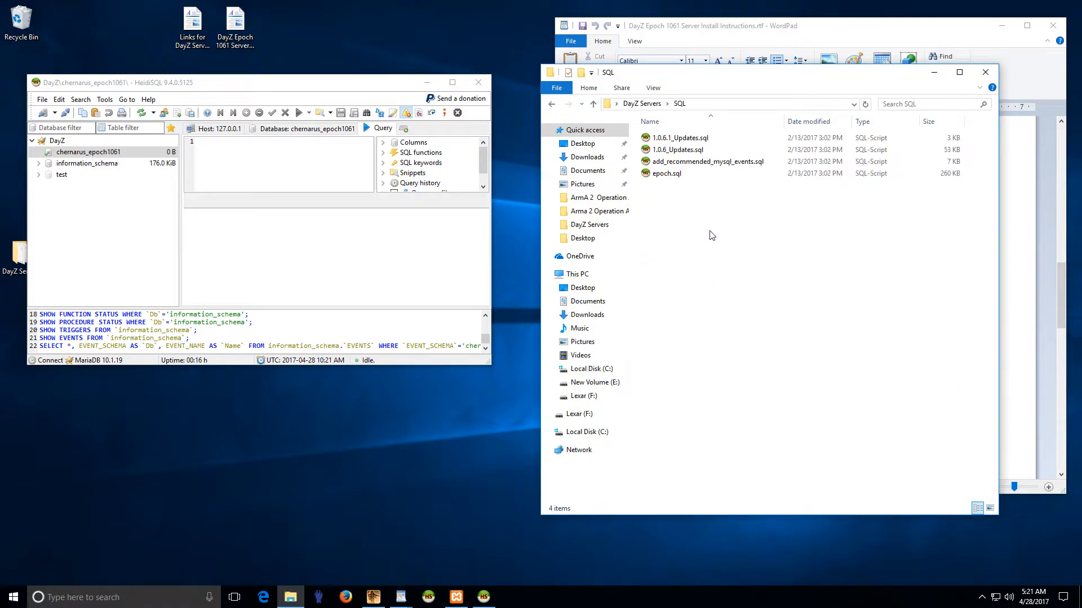
{"action": "left_click_drag", "start_coordinate": [671, 175], "coordinate": [294, 169]}
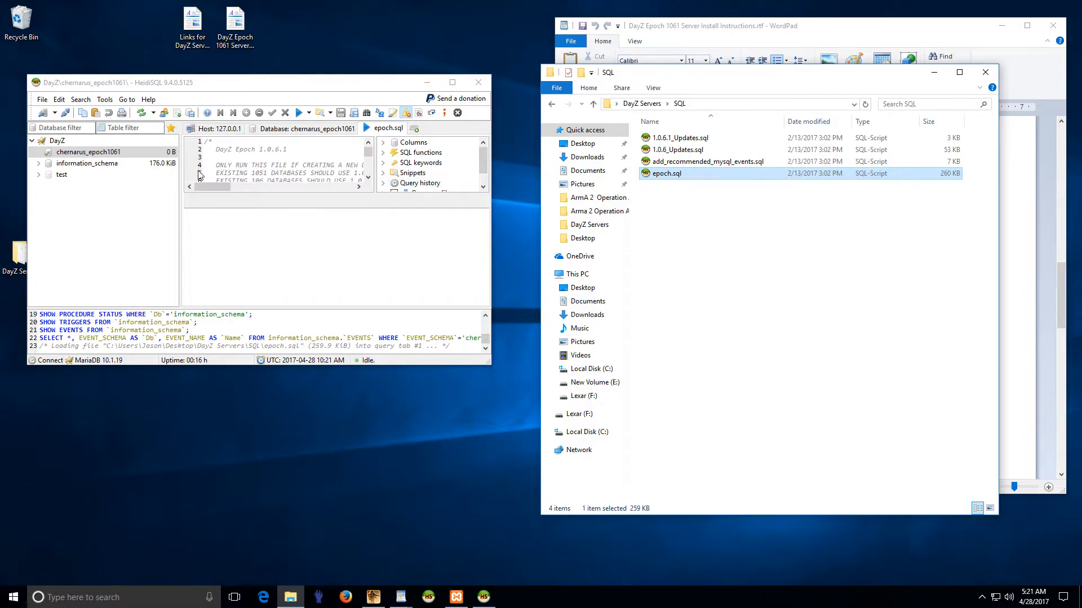
Step: Run epoch.sql, dismiss the CREATE-denied SQL Error 1142, and close HeidiSQL
{"action": "left_click", "coordinate": [300, 113]}
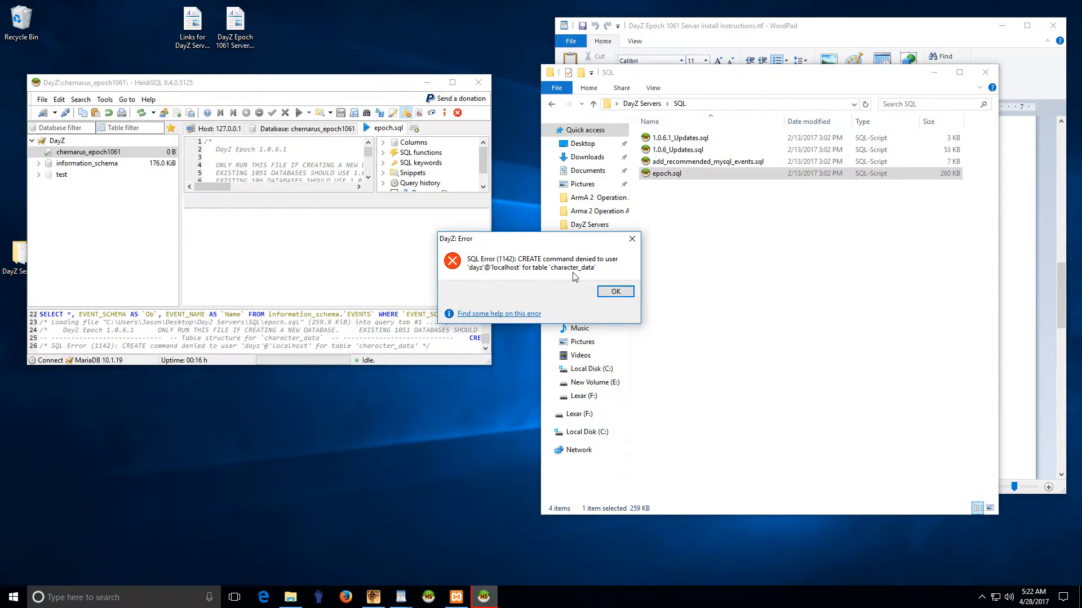
{"action": "left_click", "coordinate": [615, 291]}
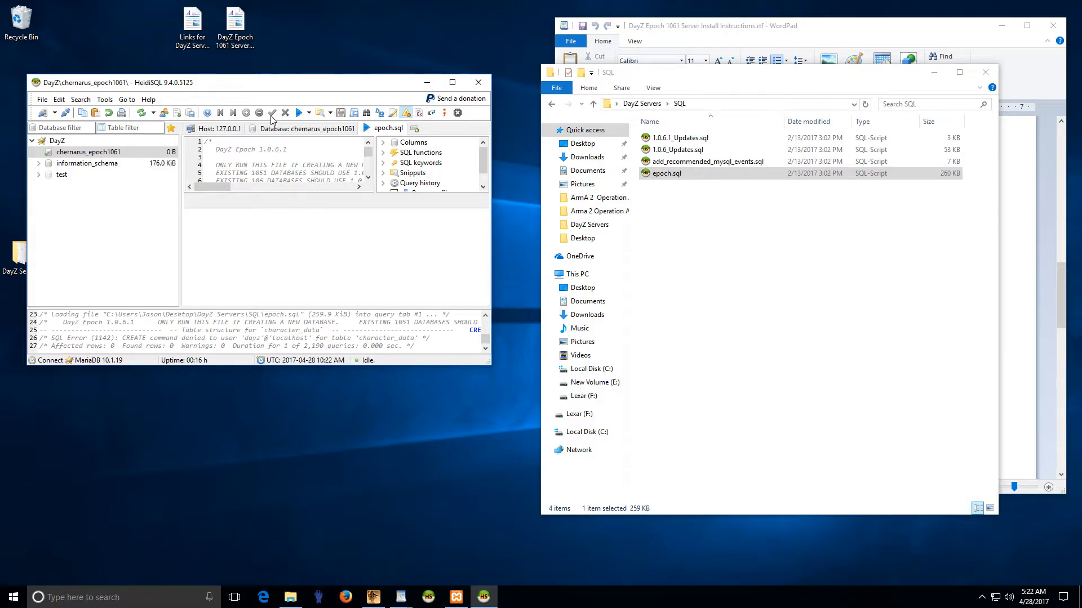
{"action": "left_click", "coordinate": [478, 83]}
Step: Reconnect the DayZ session as root with its password, saving the changed session
{"action": "left_click", "coordinate": [429, 597]}
{"action": "double_click", "coordinate": [300, 213]}
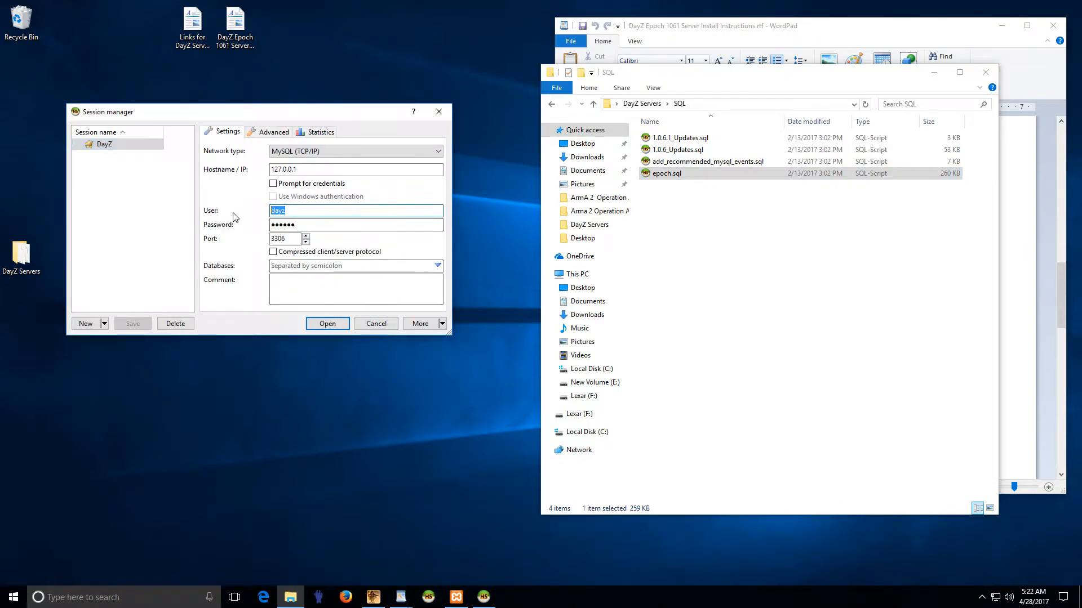
{"action": "type", "text": "root"}
{"action": "key", "text": "Tab"}
{"action": "type", "text": "**"}
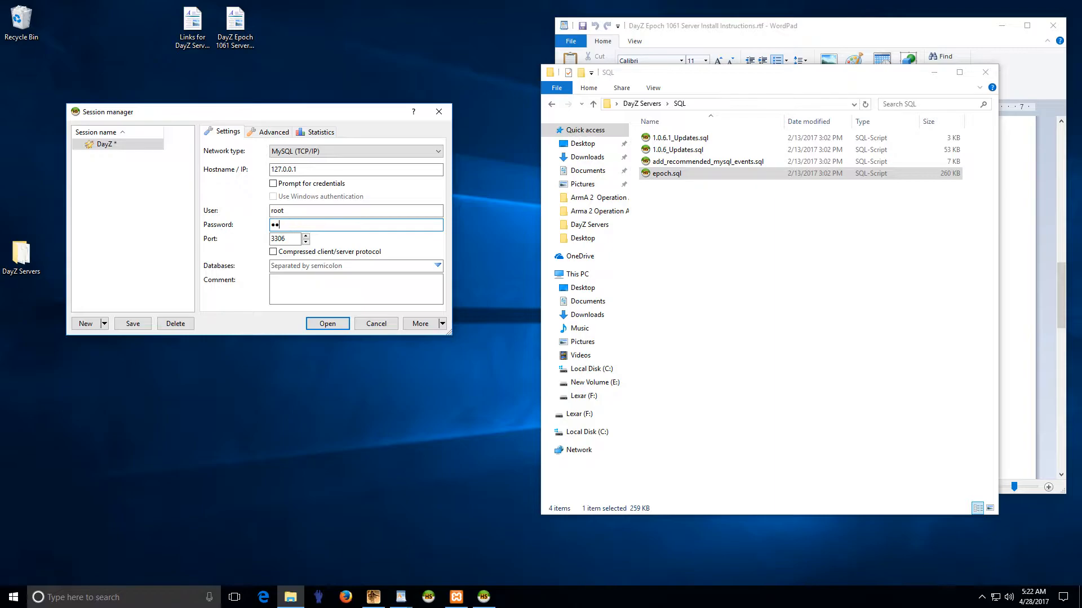
{"action": "type", "text": "****"}
{"action": "left_click", "coordinate": [329, 325]}
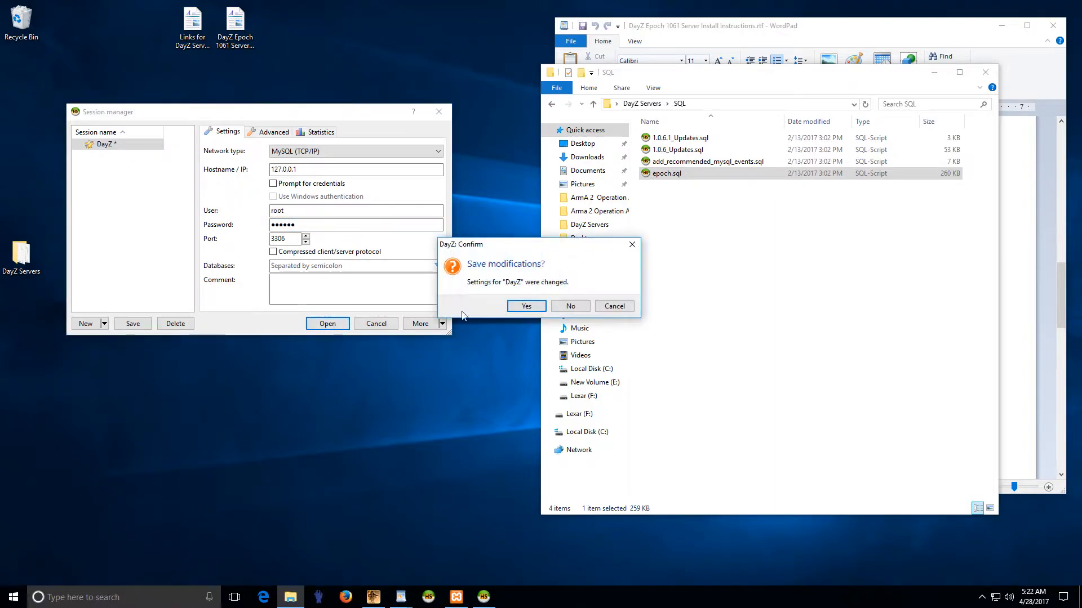
{"action": "left_click", "coordinate": [527, 306]}
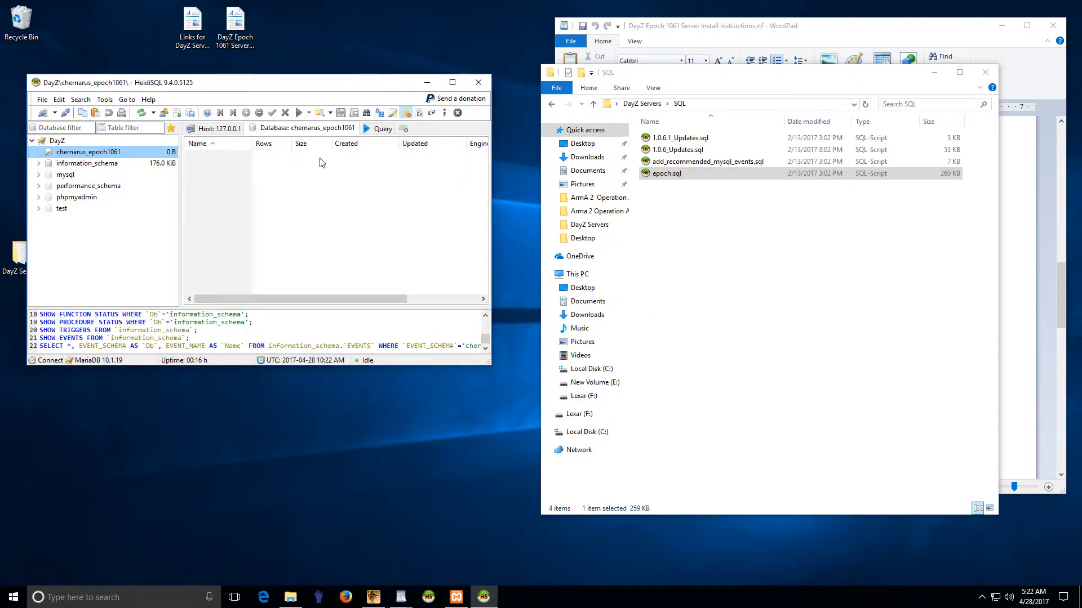
Step: Select chernarus_epoch1061 and load epoch.sql into a new query editor
{"action": "left_click", "coordinate": [83, 165]}
{"action": "left_click", "coordinate": [63, 154]}
{"action": "left_click", "coordinate": [63, 163]}
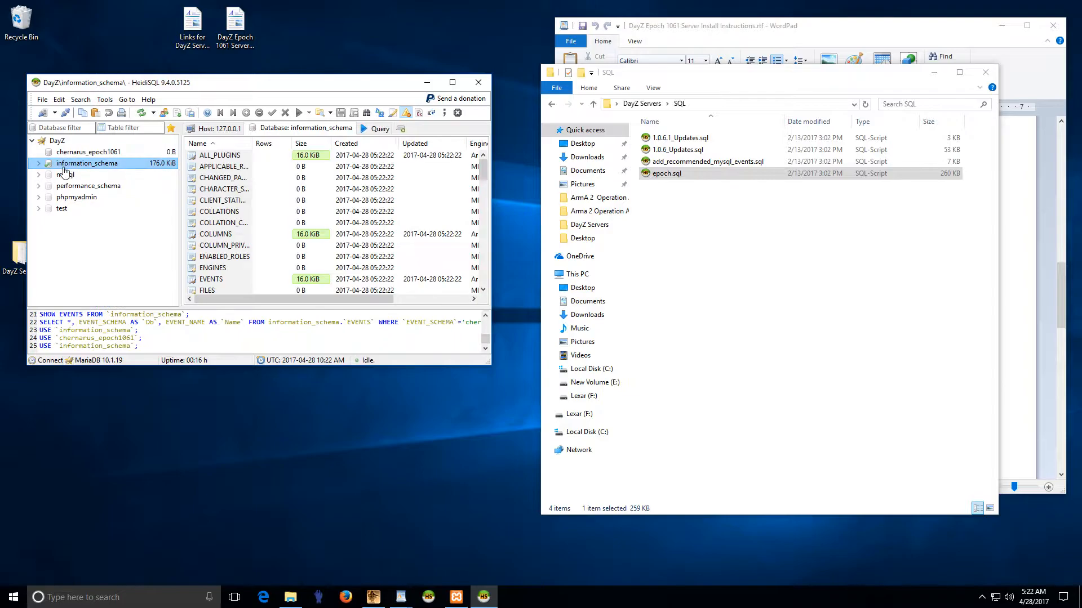
{"action": "left_click", "coordinate": [63, 175]}
{"action": "left_click", "coordinate": [54, 153]}
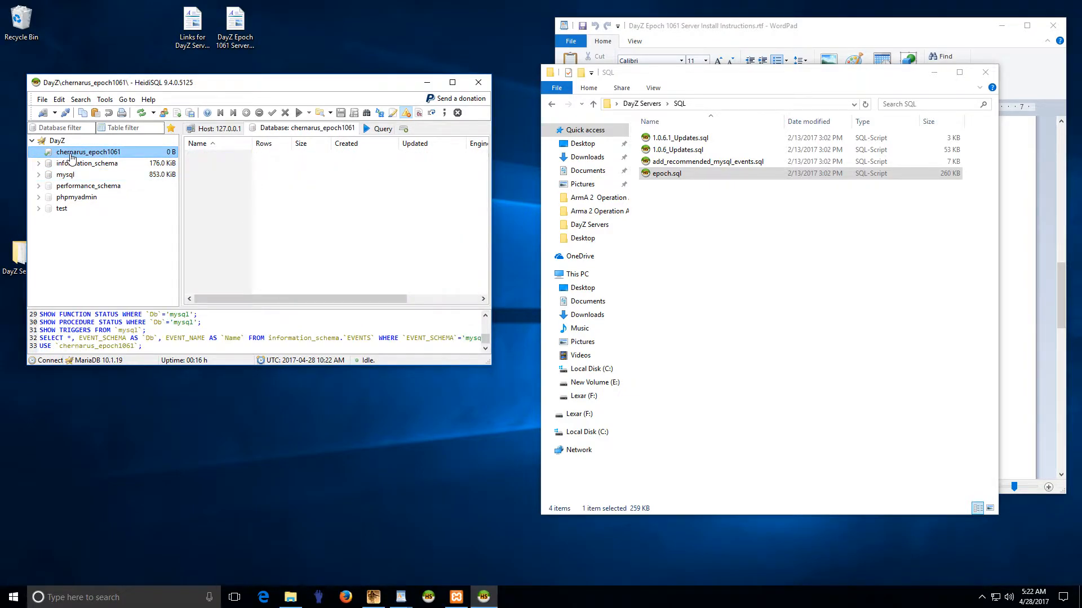
{"action": "left_click", "coordinate": [383, 130]}
{"action": "left_click_drag", "start_coordinate": [666, 173], "coordinate": [315, 163]}
Step: Execute epoch.sql against chernarus_epoch1061 and acknowledge the 3 warnings
{"action": "left_click", "coordinate": [299, 113]}
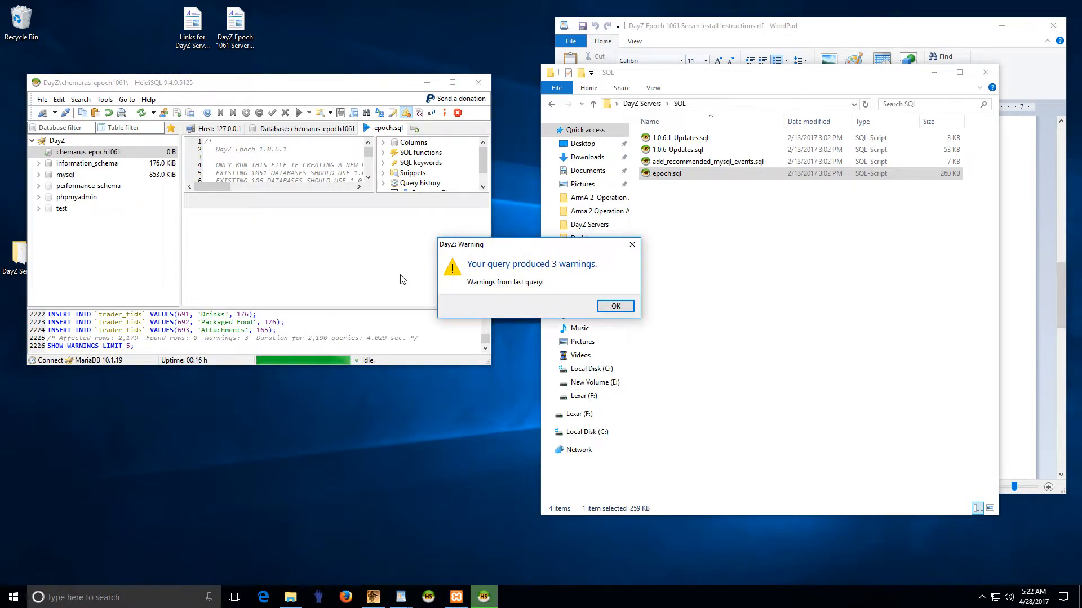
{"action": "left_click", "coordinate": [615, 306]}
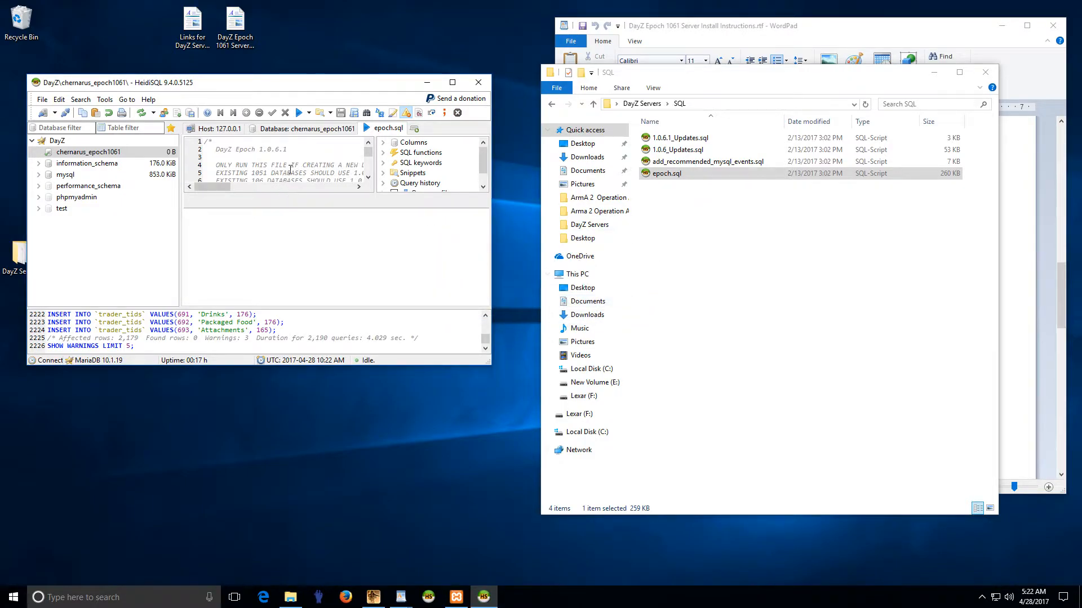
{"action": "right_click", "coordinate": [672, 175]}
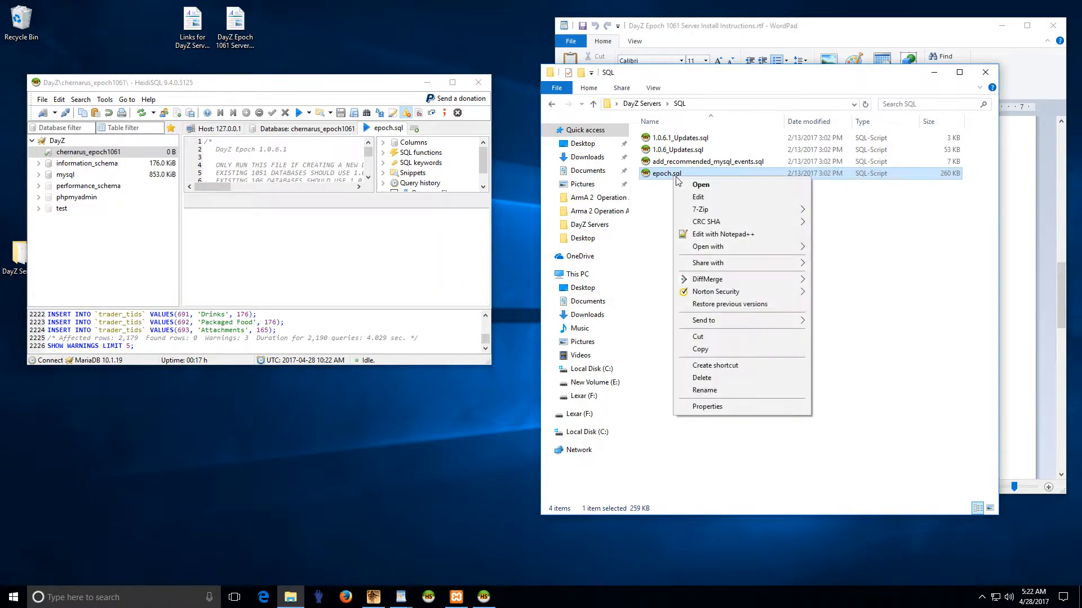
{"action": "left_click", "coordinate": [715, 234]}
{"action": "scroll", "coordinate": [652, 294], "scroll_direction": "down", "scroll_amount": 15}
{"action": "scroll", "coordinate": [651, 294], "scroll_direction": "down", "scroll_amount": 18}
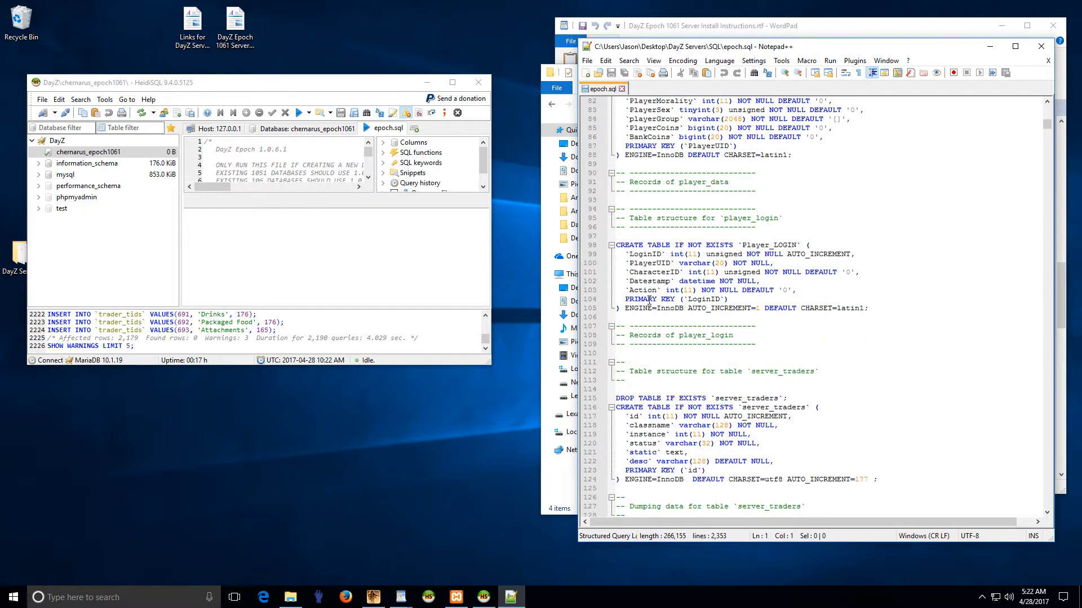
{"action": "left_click_drag", "start_coordinate": [617, 237], "coordinate": [783, 238]}
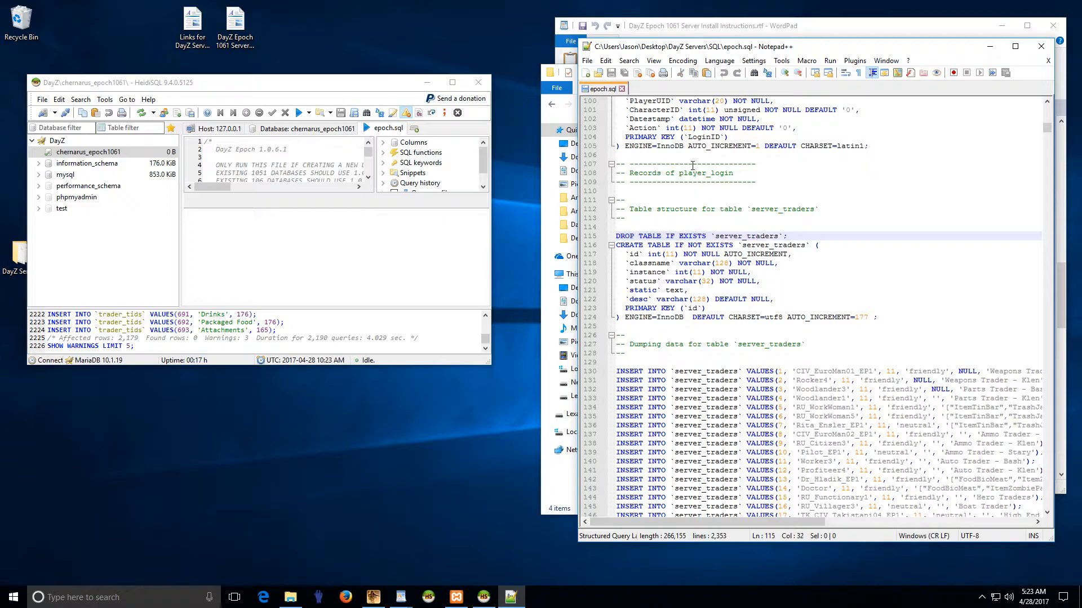
{"action": "left_click", "coordinate": [621, 89]}
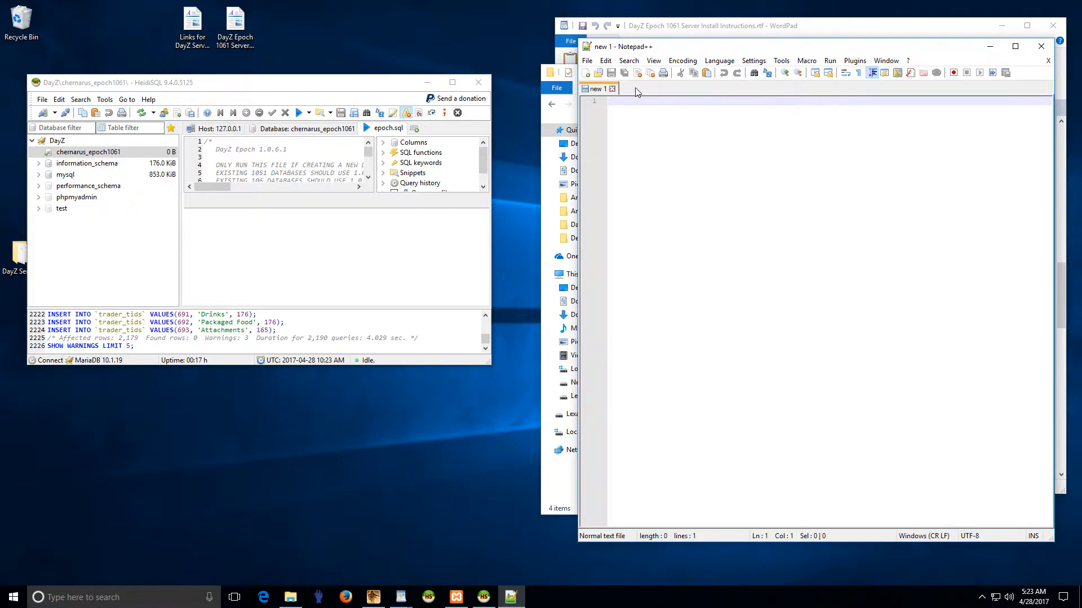
{"action": "left_click", "coordinate": [1041, 46]}
{"action": "left_click", "coordinate": [329, 176]}
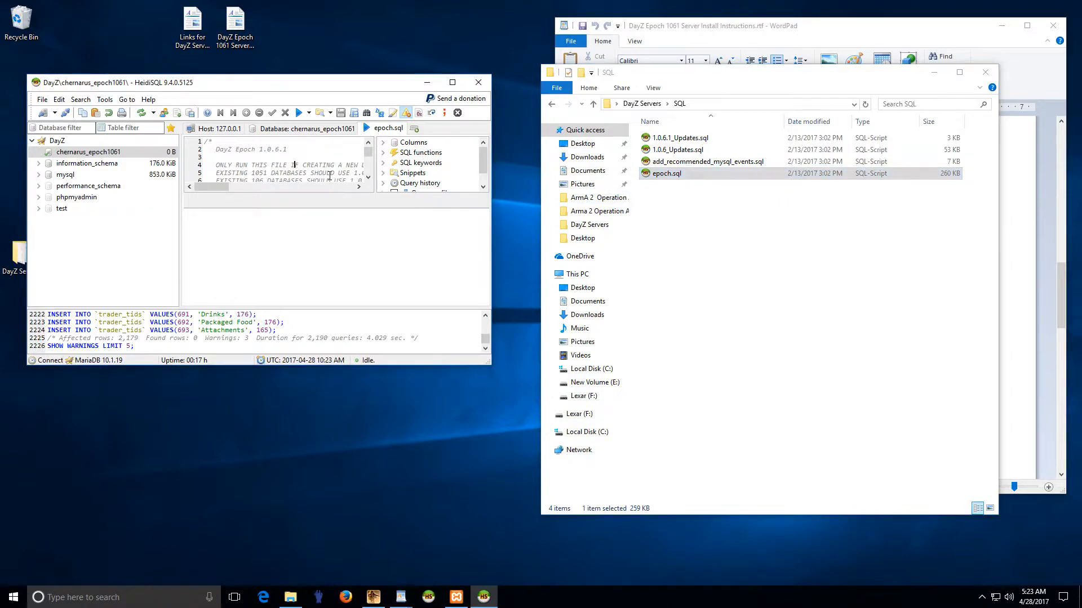
Step: Replace the editor contents with add_recommended_mysql_events.sql, run it, and acknowledge 8 warnings
{"action": "key", "text": "ctrl+a"}
{"action": "key", "text": "Delete"}
{"action": "left_click_drag", "start_coordinate": [704, 161], "coordinate": [286, 174]}
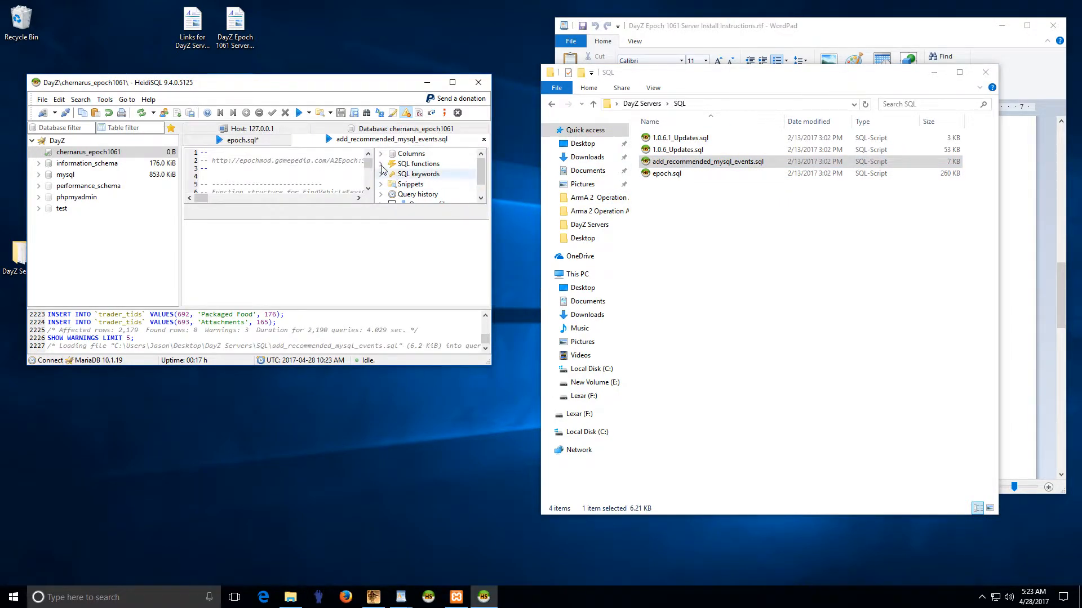
{"action": "left_click", "coordinate": [299, 112]}
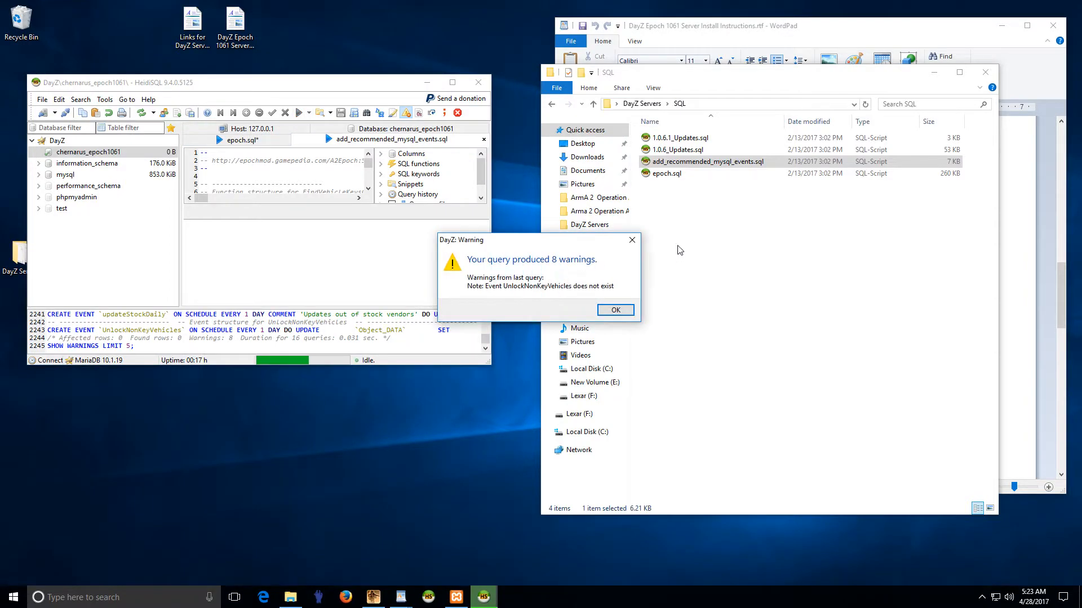
{"action": "left_click", "coordinate": [615, 315]}
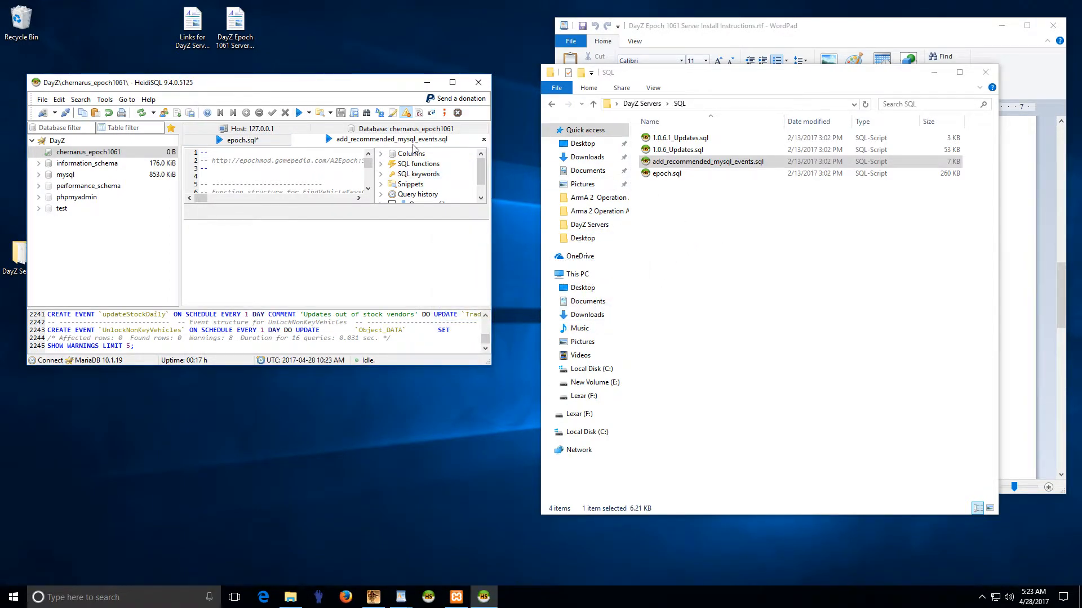
Step: Look over the 1.0.6_Updates.sql and 1.0.6.1_Updates.sql files in the SQL folder
{"action": "left_click", "coordinate": [680, 172]}
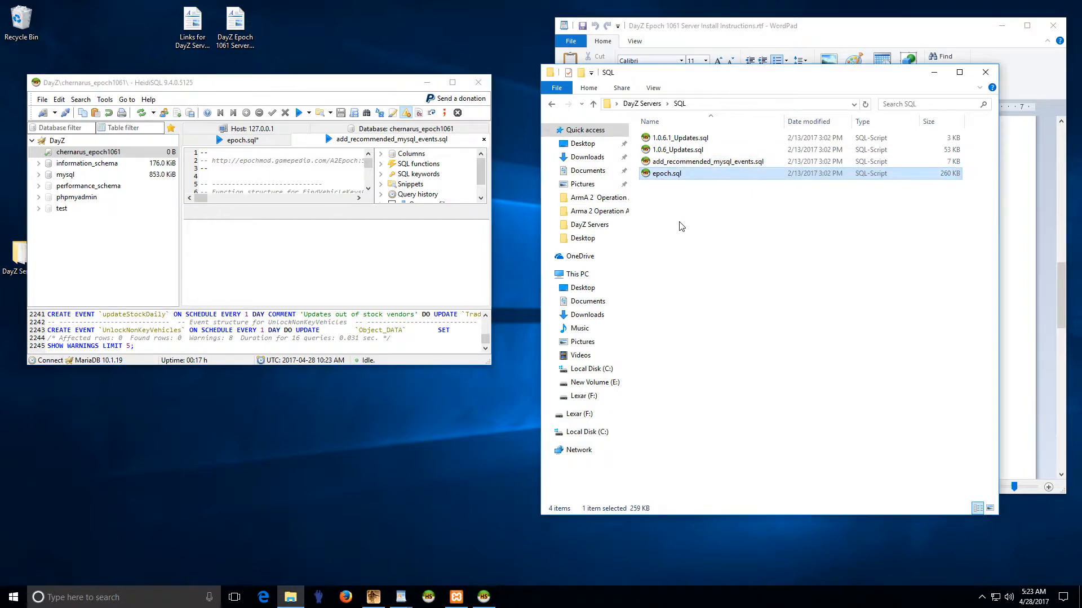
{"action": "left_click", "coordinate": [679, 162]}
{"action": "left_click", "coordinate": [678, 150]}
{"action": "left_click", "coordinate": [677, 140]}
{"action": "left_click", "coordinate": [675, 150]}
{"action": "left_click", "coordinate": [675, 139]}
{"action": "left_click", "coordinate": [678, 150]}
{"action": "left_click", "coordinate": [679, 140]}
Step: Refresh HeidiSQL's database list so chernarus_epoch1061 shows the imported objects
{"action": "left_click", "coordinate": [131, 153]}
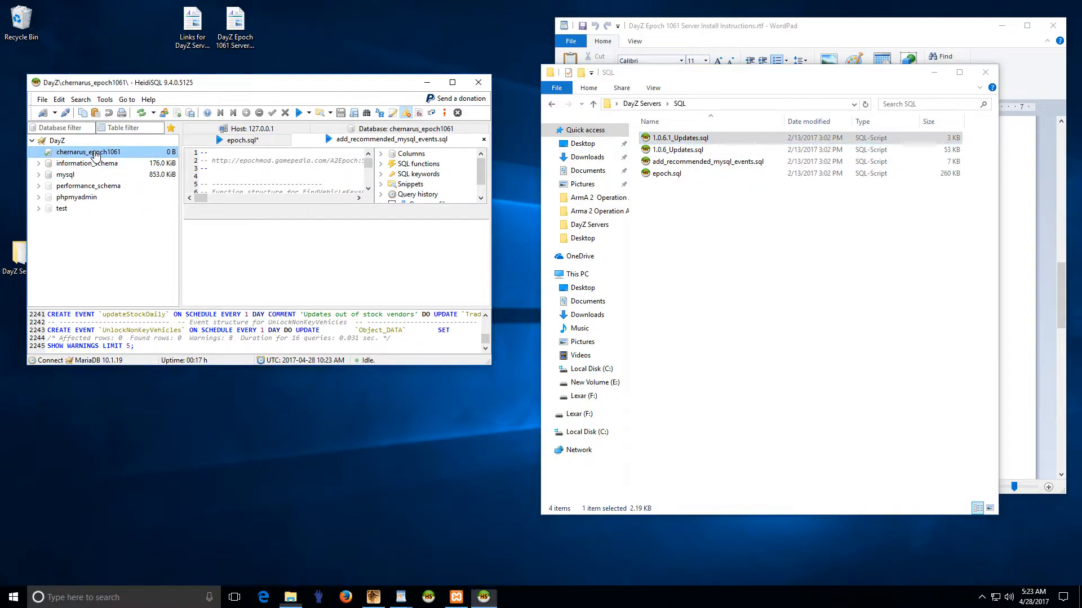
{"action": "left_click", "coordinate": [144, 114]}
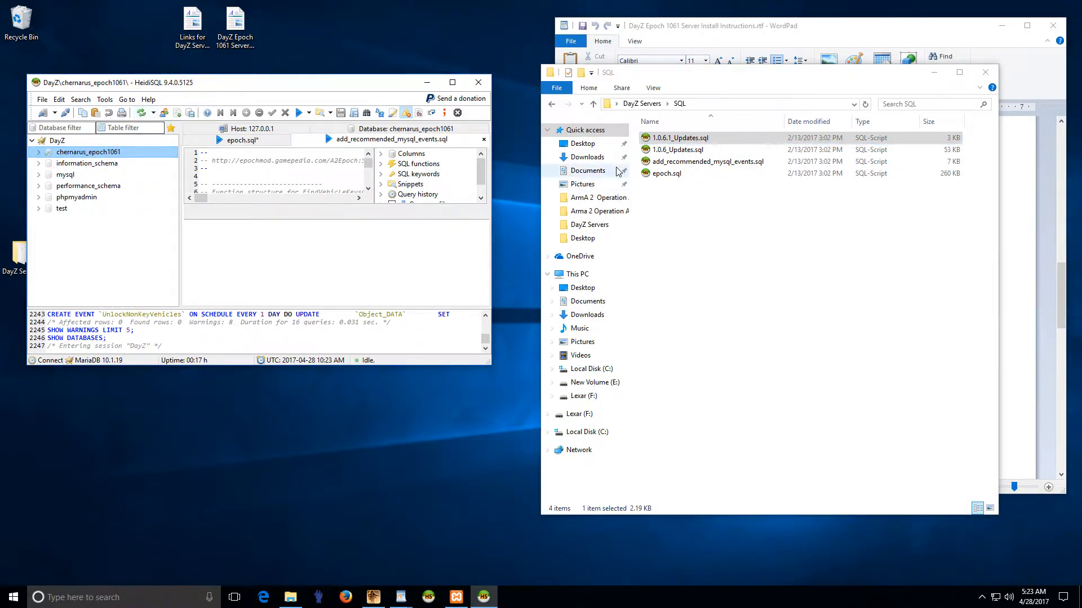
{"action": "left_click", "coordinate": [39, 152]}
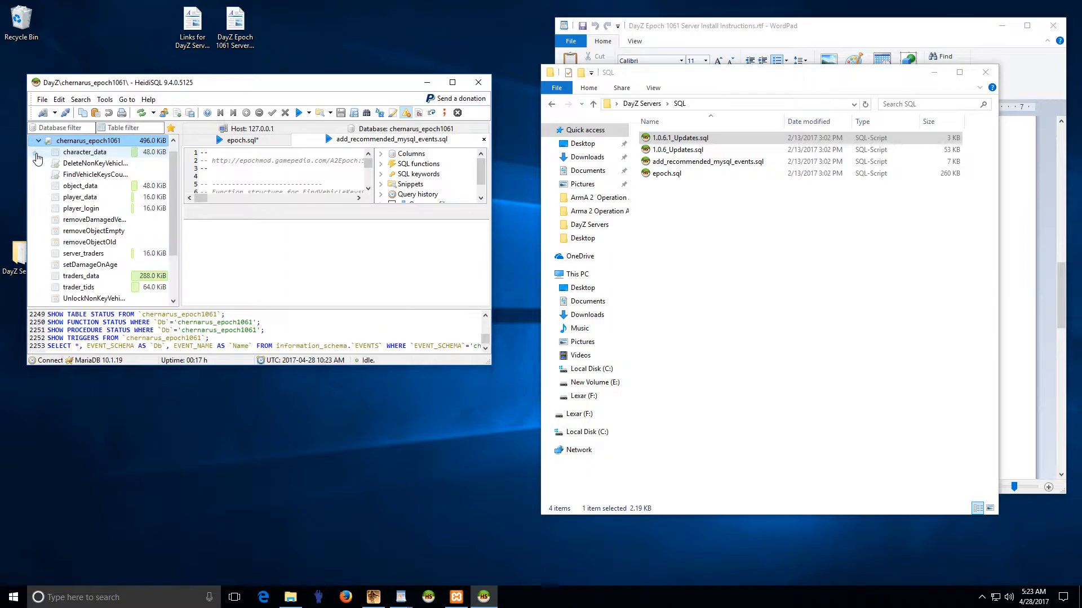
{"action": "left_click", "coordinate": [667, 175]}
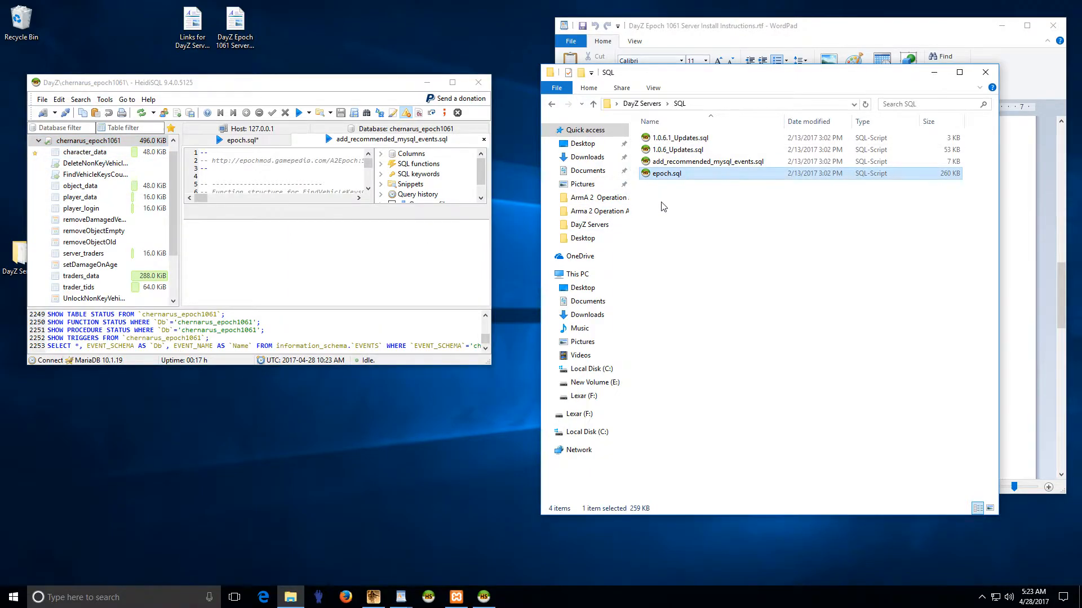
{"action": "left_click", "coordinate": [671, 163]}
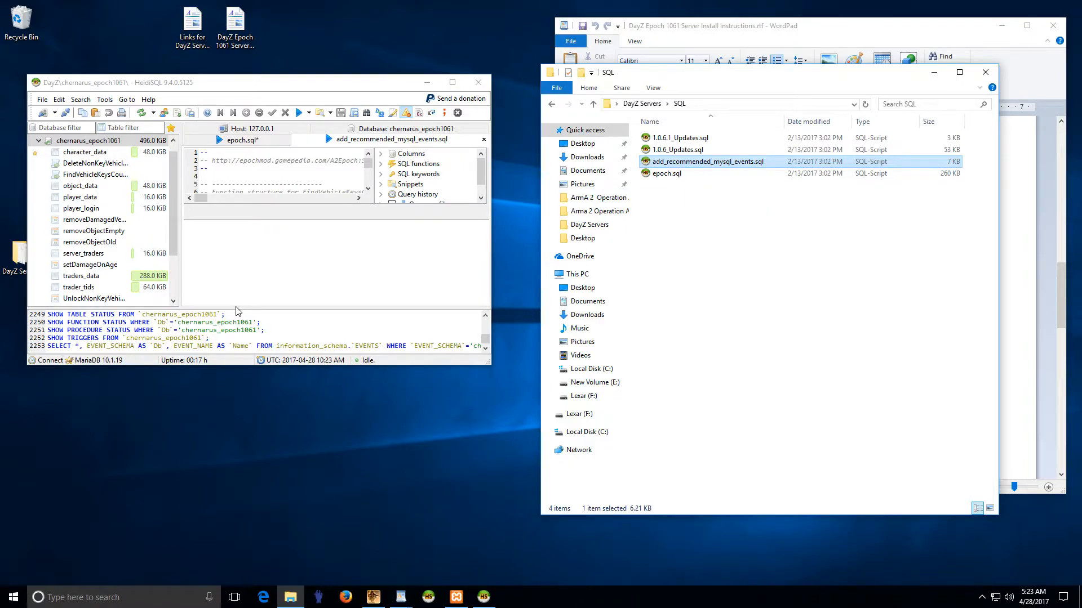
{"action": "left_click", "coordinate": [39, 140]}
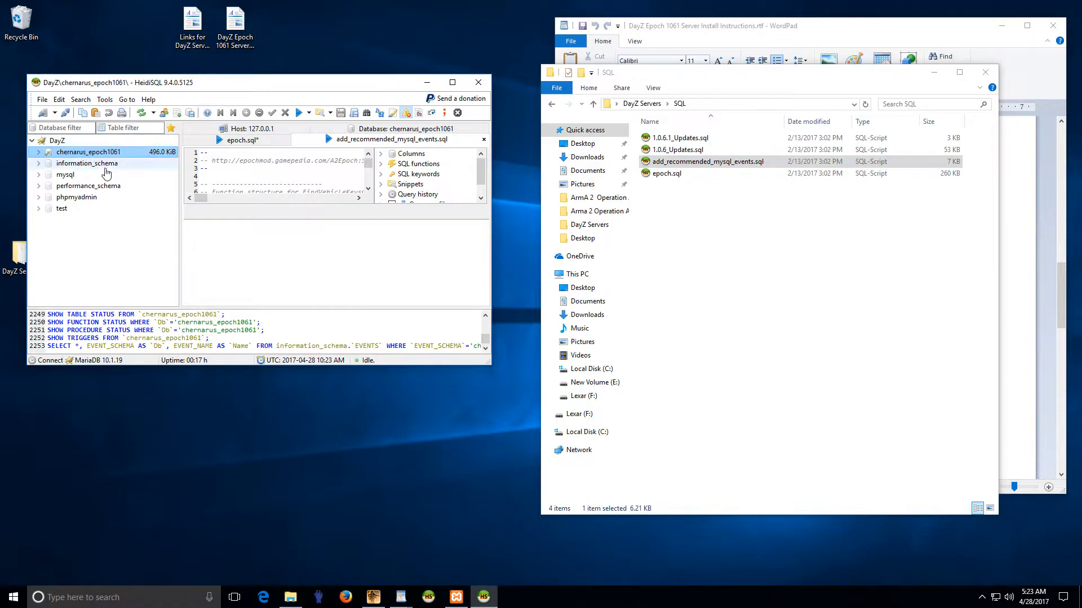
{"action": "left_click", "coordinate": [142, 115]}
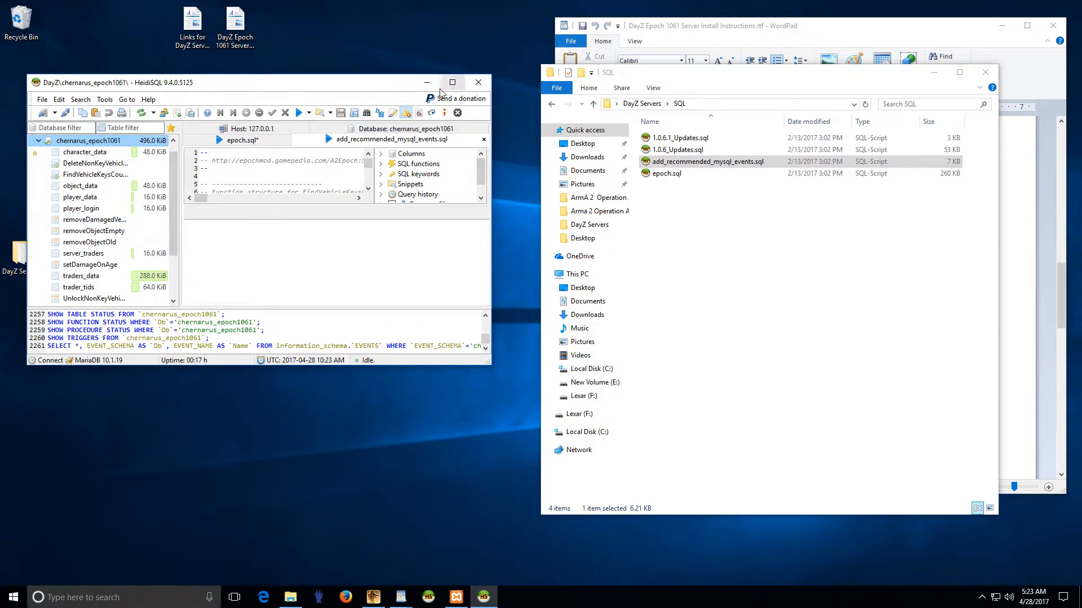
Step: Enlarge the window and inspect object_data, server_traders, FindVehicleKeysCount and removeObjectEmpty
{"action": "left_click_drag", "start_coordinate": [490, 365], "coordinate": [581, 538]}
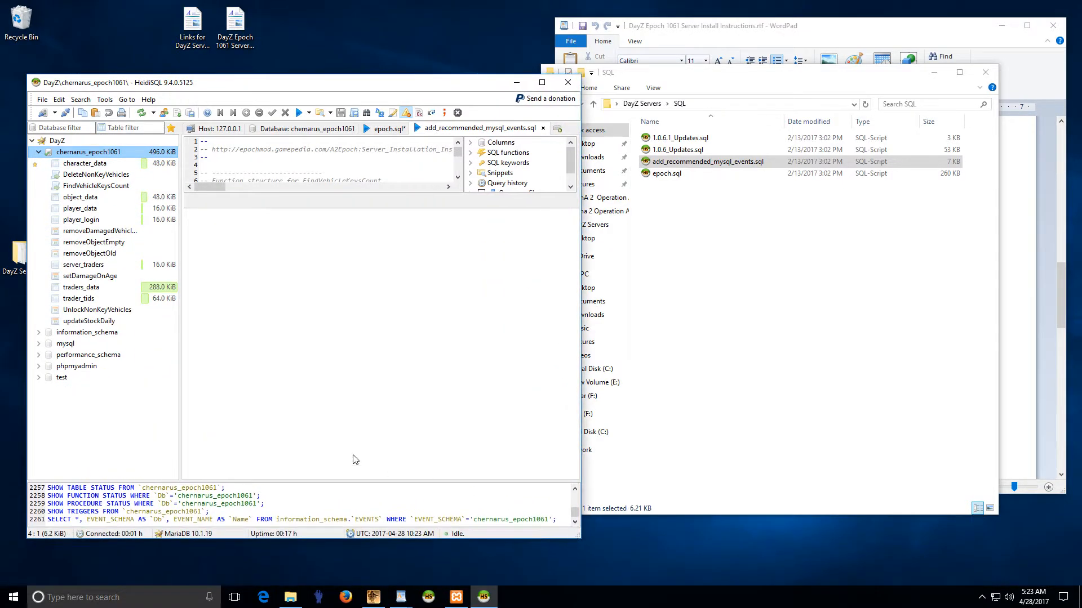
{"action": "left_click", "coordinate": [78, 198]}
{"action": "left_click", "coordinate": [82, 220]}
{"action": "left_click", "coordinate": [87, 242]}
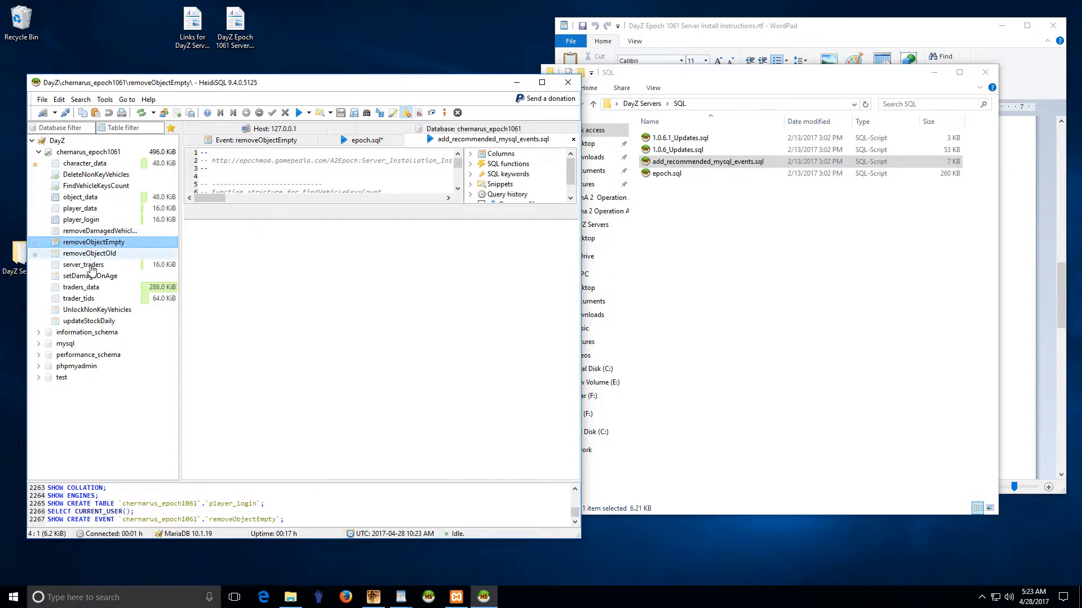
{"action": "left_click", "coordinate": [92, 265]}
{"action": "left_click", "coordinate": [80, 197]}
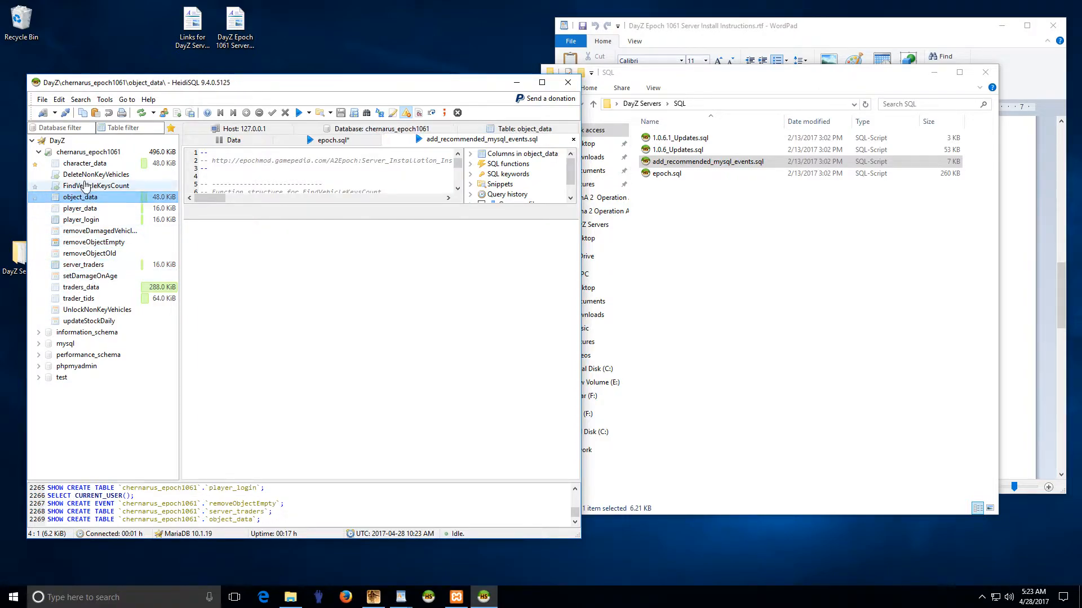
{"action": "left_click", "coordinate": [85, 164]}
{"action": "left_click", "coordinate": [63, 243]}
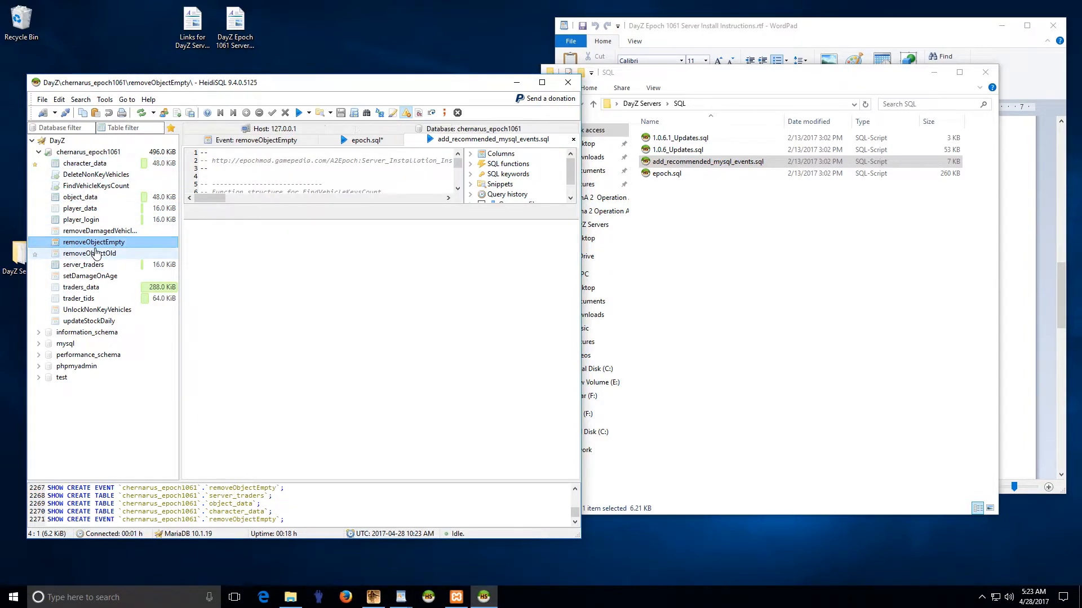
{"action": "left_click", "coordinate": [63, 277]}
{"action": "left_click", "coordinate": [86, 265]}
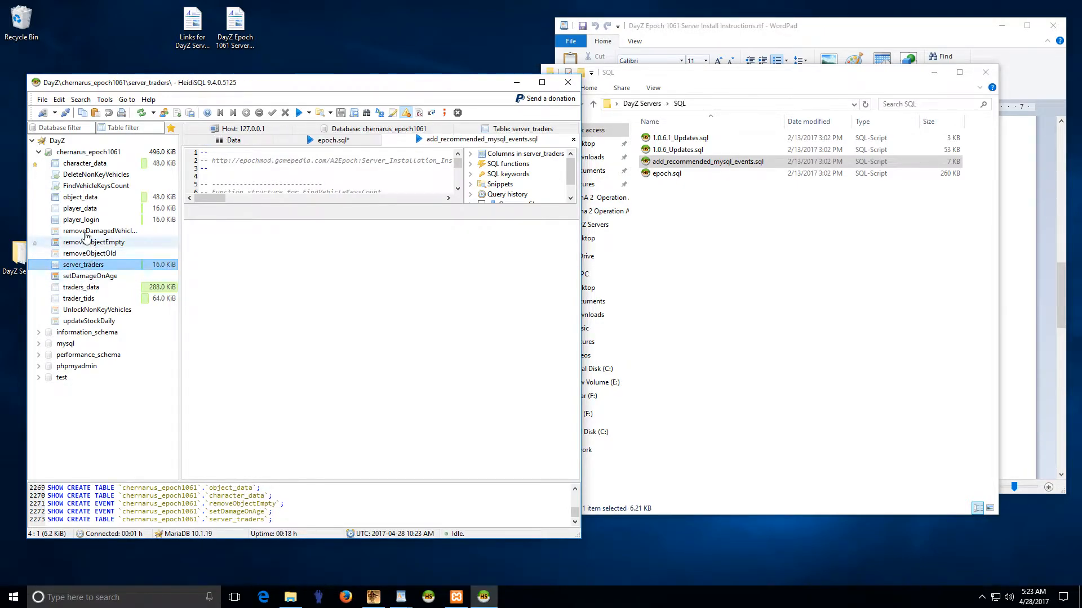
{"action": "left_click", "coordinate": [63, 187]}
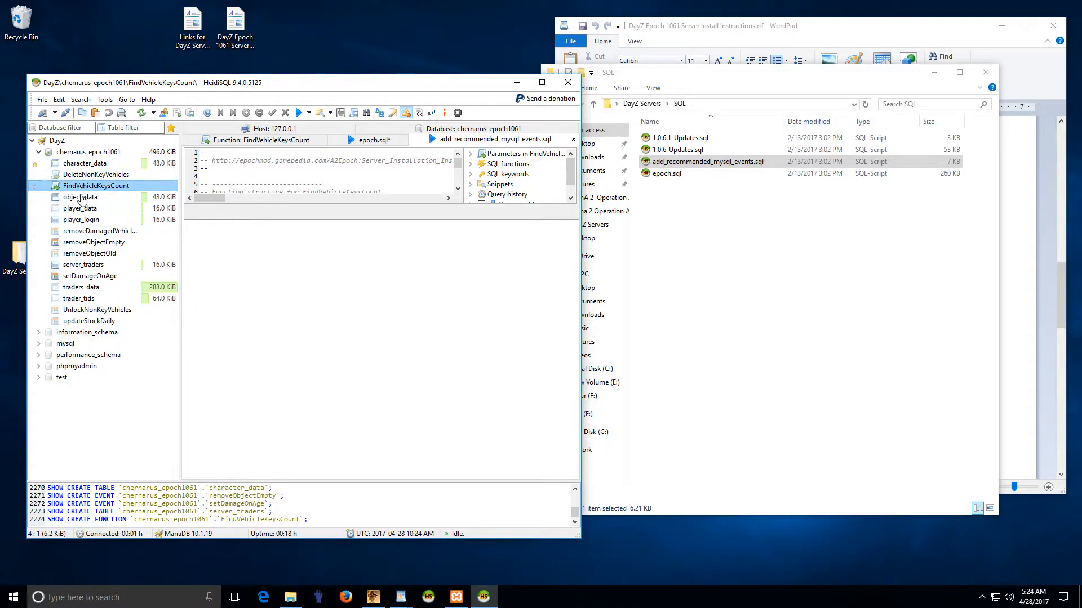
{"action": "left_click", "coordinate": [125, 242]}
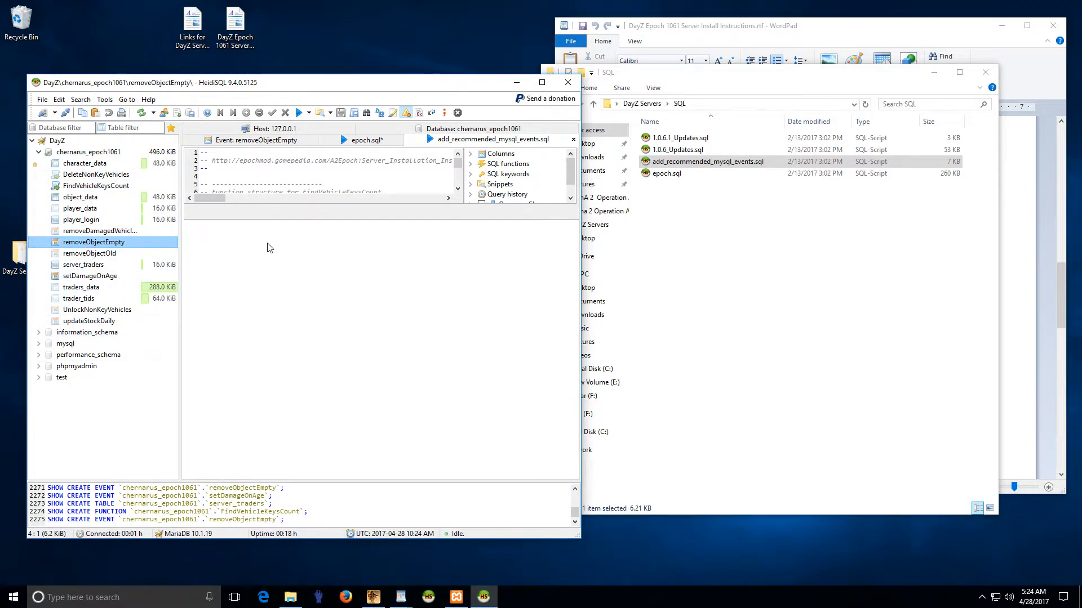
Step: Close HeidiSQL without saving epoch.sql changes and relaunch it
{"action": "left_click", "coordinate": [569, 84]}
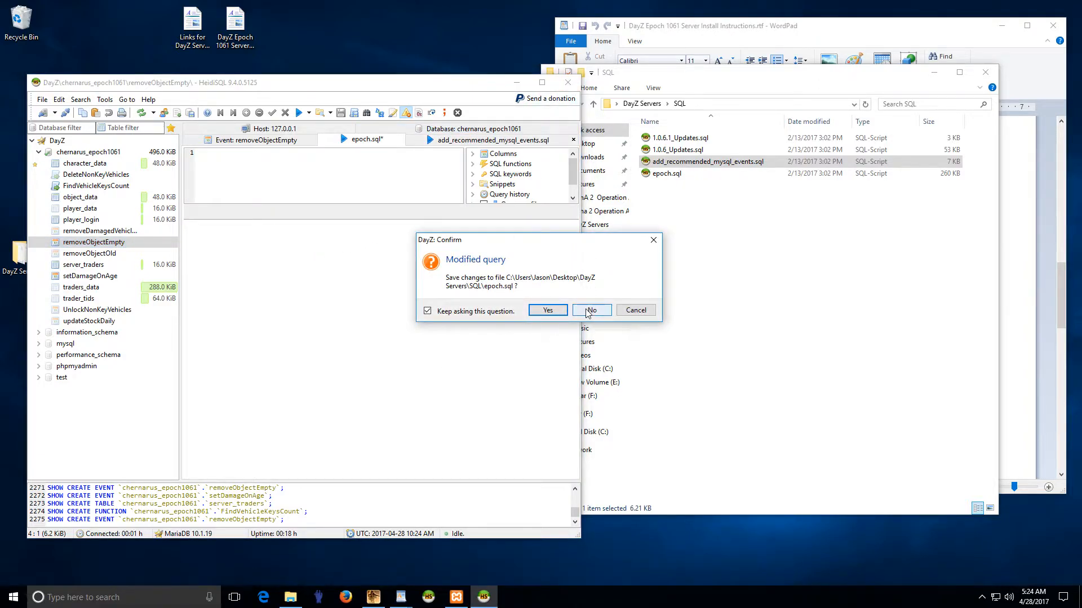
{"action": "left_click", "coordinate": [587, 311]}
{"action": "left_click", "coordinate": [428, 598]}
Step: Change the session user to dayz, clear the password, and connect, saving the session
{"action": "left_click_drag", "start_coordinate": [350, 298], "coordinate": [265, 304]}
{"action": "key", "text": "BackSpace"}
{"action": "type", "text": "da"}
{"action": "key", "text": "Tab"}
{"action": "key", "text": "BackSpace"}
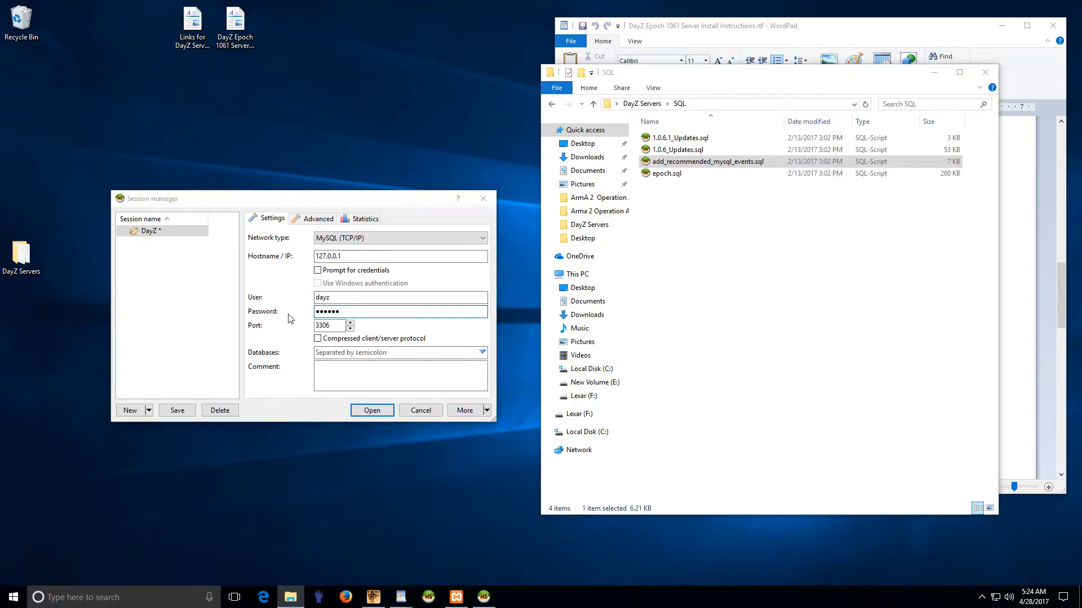
{"action": "key", "text": "Return"}
{"action": "left_click", "coordinate": [515, 308]}
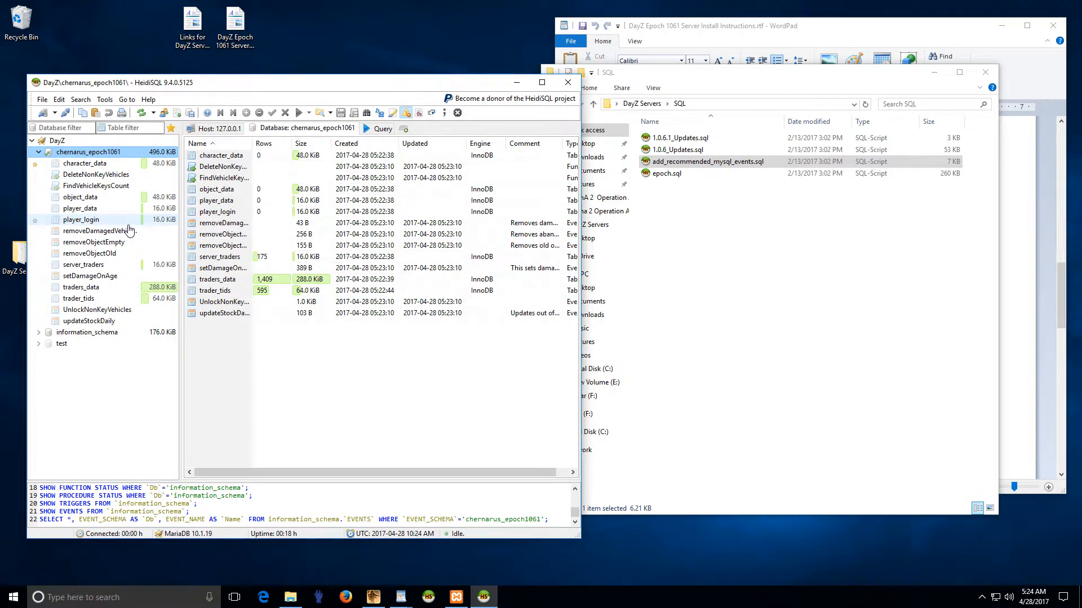
Step: Attempt to drop the chernarus_epoch1061 database and dismiss the access-denied error
{"action": "right_click", "coordinate": [95, 156]}
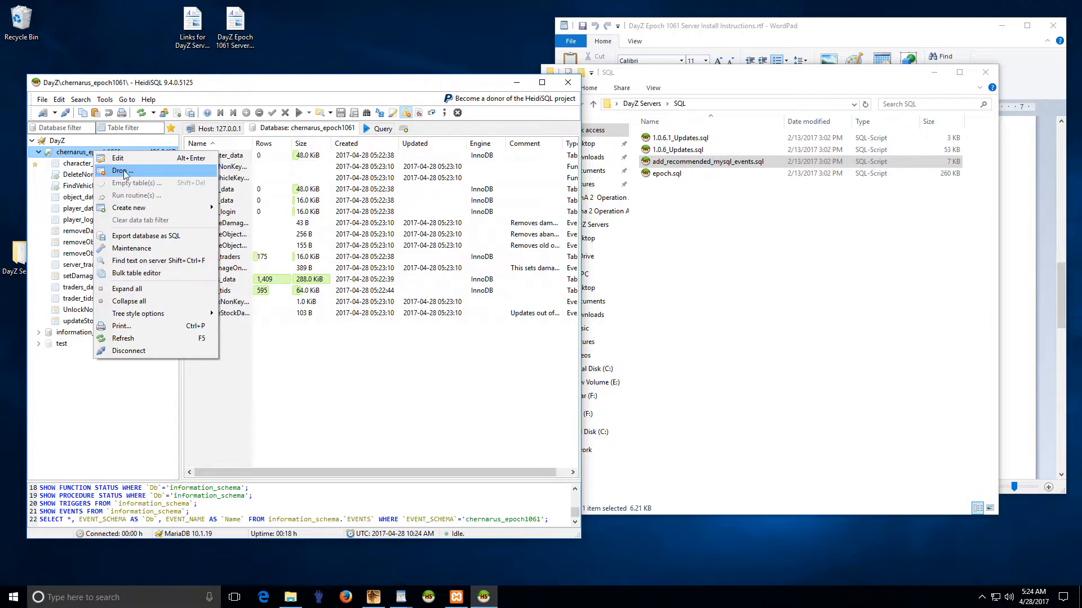
{"action": "left_click", "coordinate": [102, 171]}
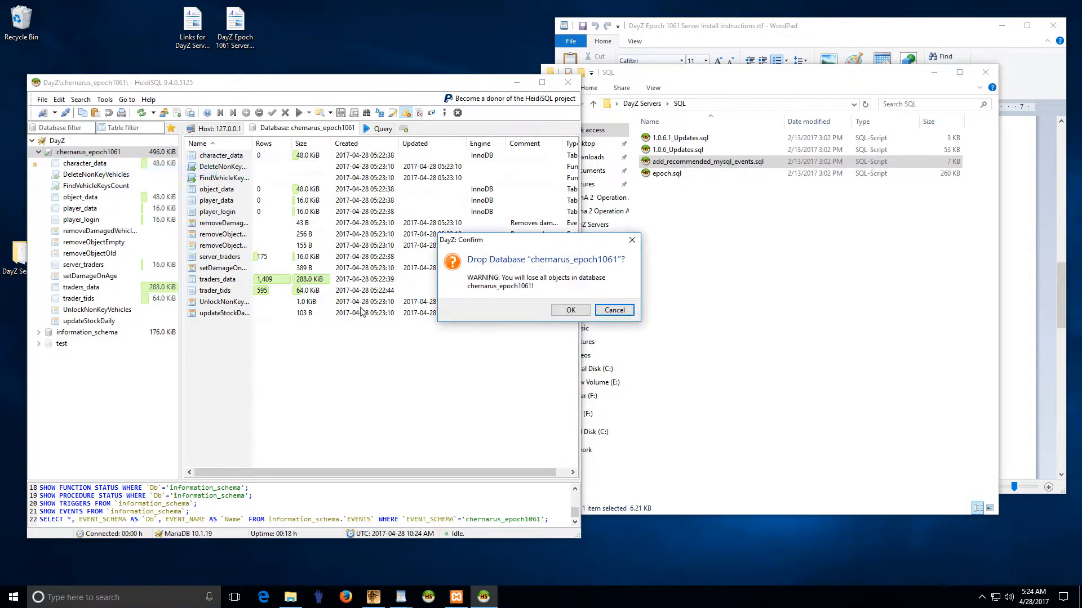
{"action": "left_click", "coordinate": [570, 310]}
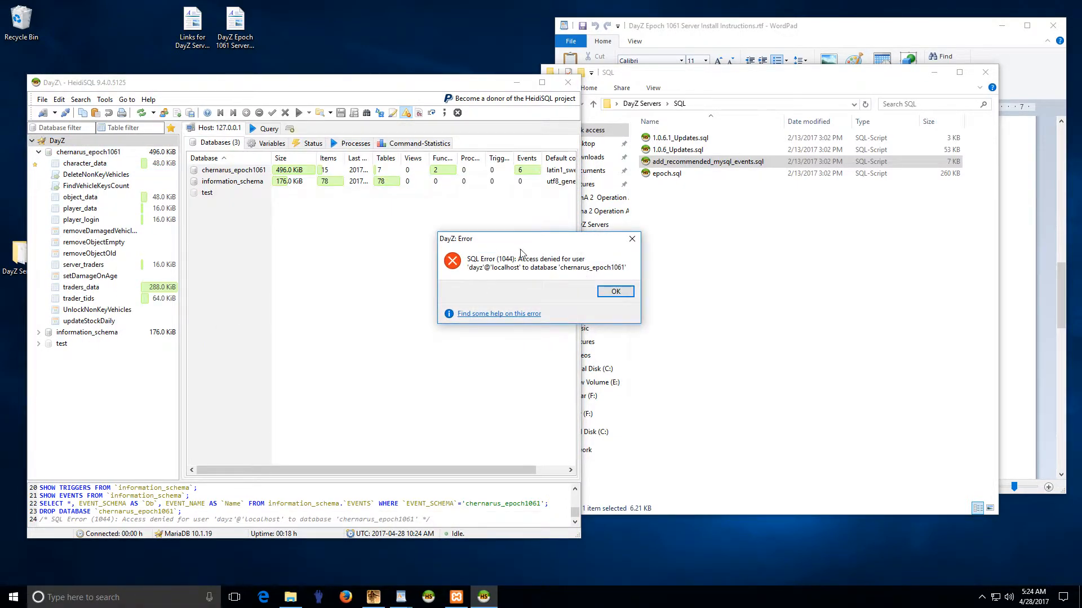
{"action": "left_click", "coordinate": [615, 292]}
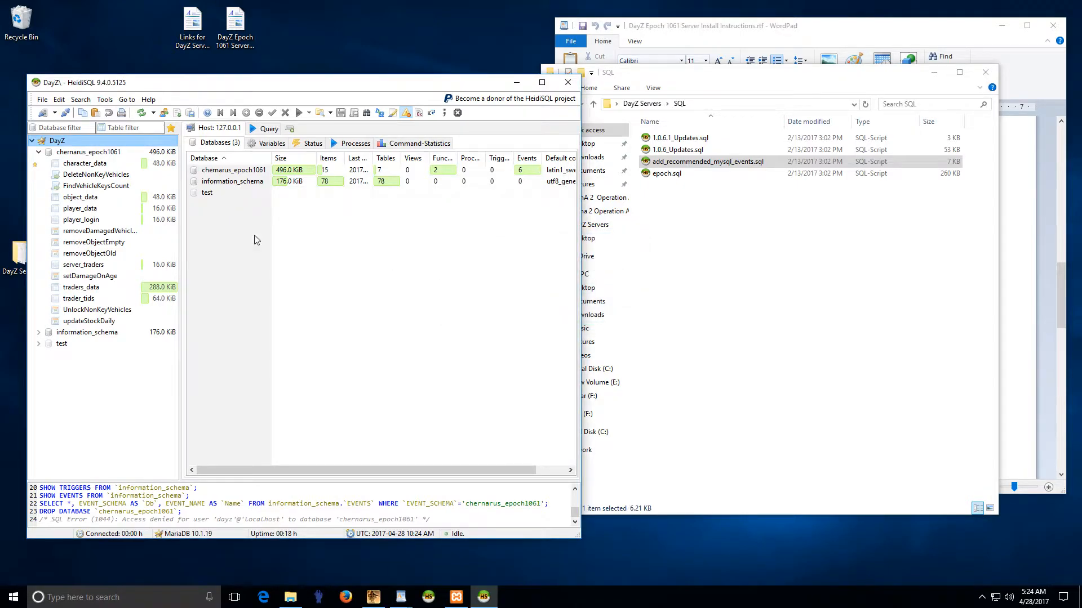
Step: Attempt to empty, then drop, character_data; both are refused with SQL Error 1142
{"action": "left_click", "coordinate": [83, 163]}
{"action": "right_click", "coordinate": [83, 163]}
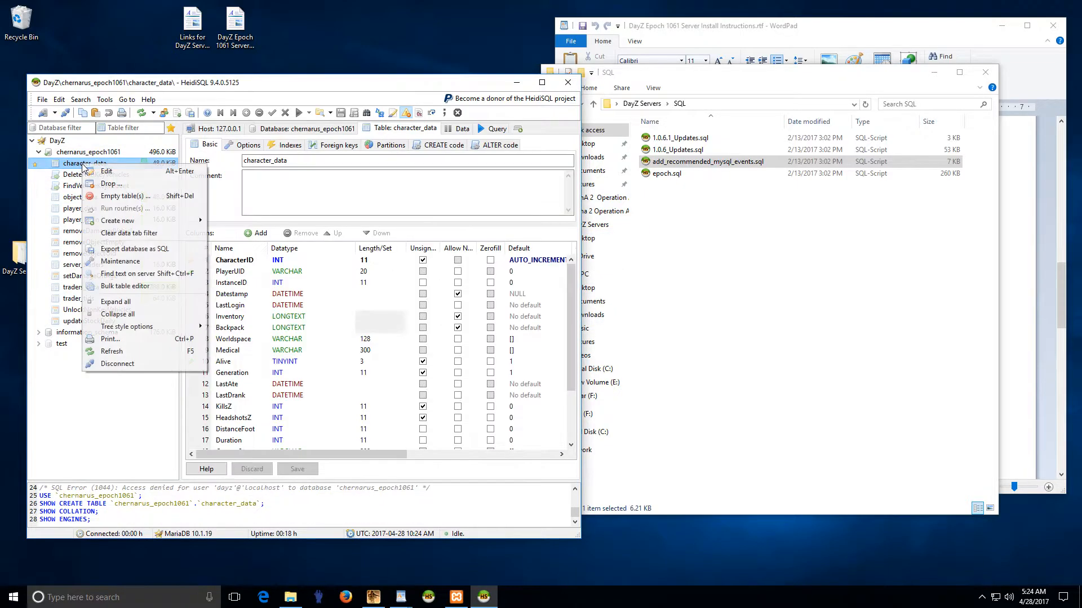
{"action": "left_click", "coordinate": [107, 195]}
{"action": "left_click", "coordinate": [573, 314]}
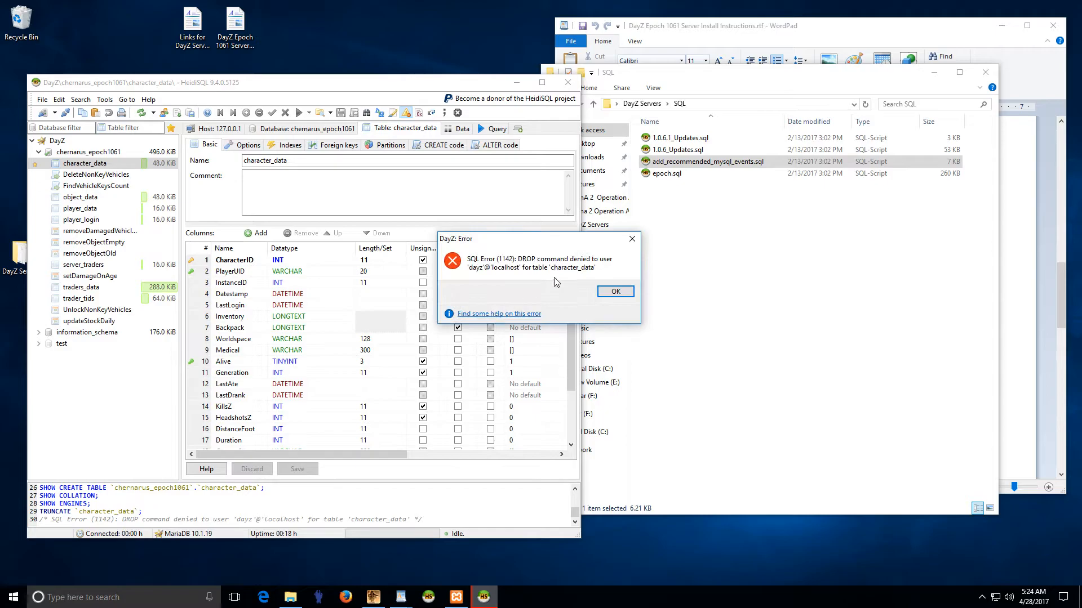
{"action": "left_click", "coordinate": [606, 292]}
{"action": "right_click", "coordinate": [85, 165]}
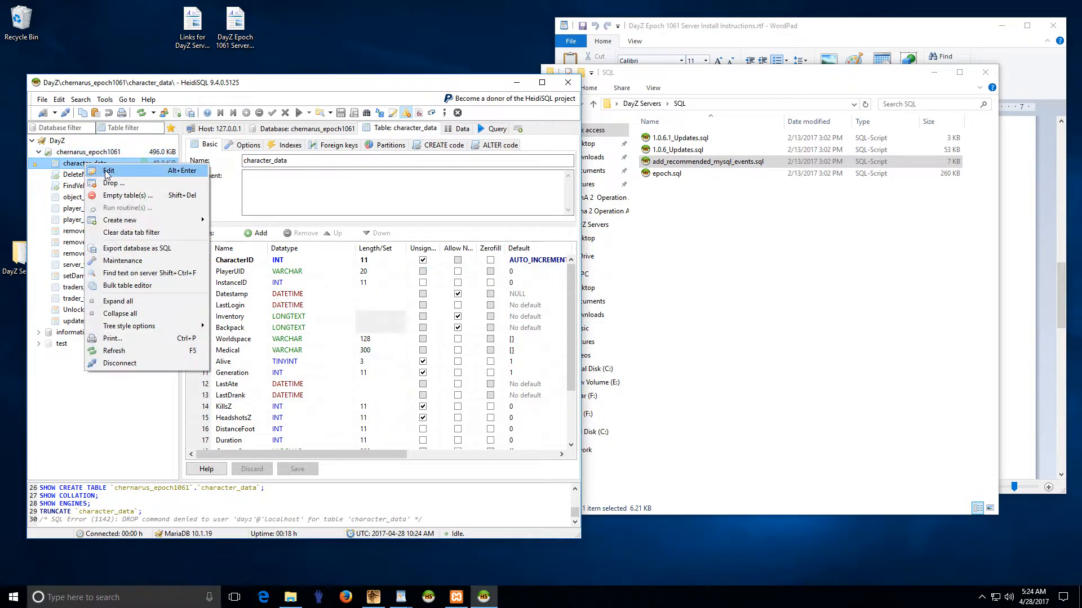
{"action": "left_click", "coordinate": [107, 185]}
{"action": "left_click", "coordinate": [570, 311]}
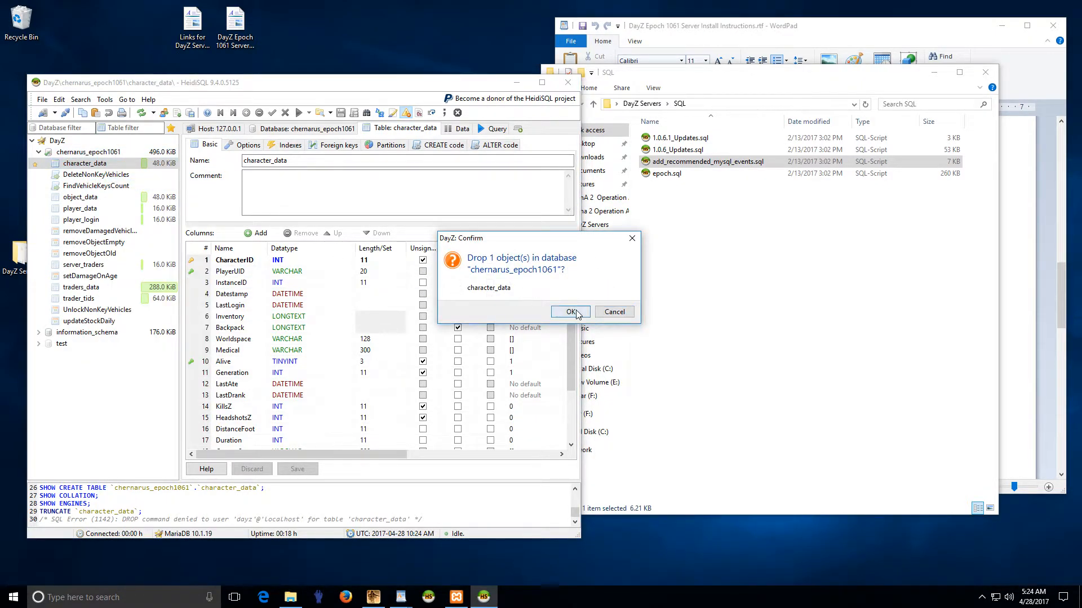
{"action": "left_click", "coordinate": [606, 292]}
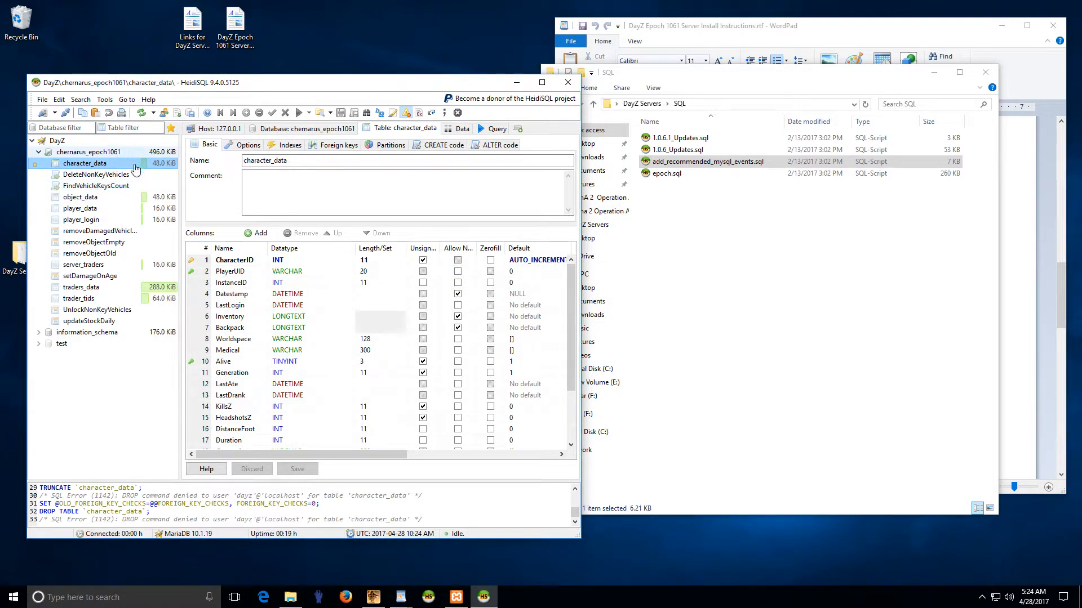
Step: Browse object_data, the removeObjectEmpty event and server_traders' columns
{"action": "left_click", "coordinate": [80, 196]}
{"action": "left_click", "coordinate": [94, 242]}
{"action": "left_click", "coordinate": [130, 265]}
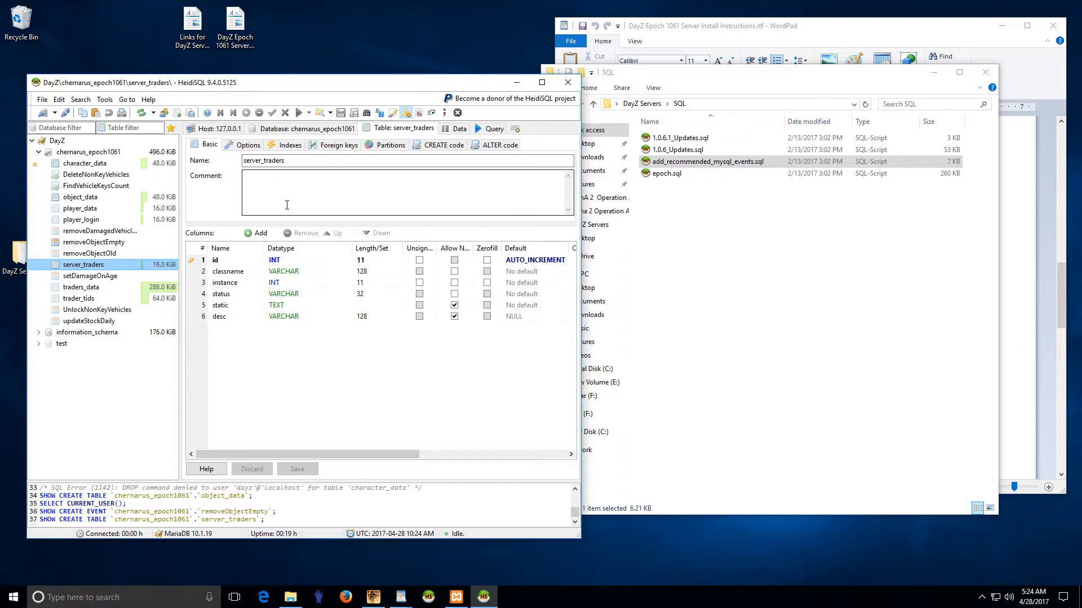
Step: Try saving new table 'steve' with one INT column; after CREATE denied, discard it
{"action": "right_click", "coordinate": [85, 164]}
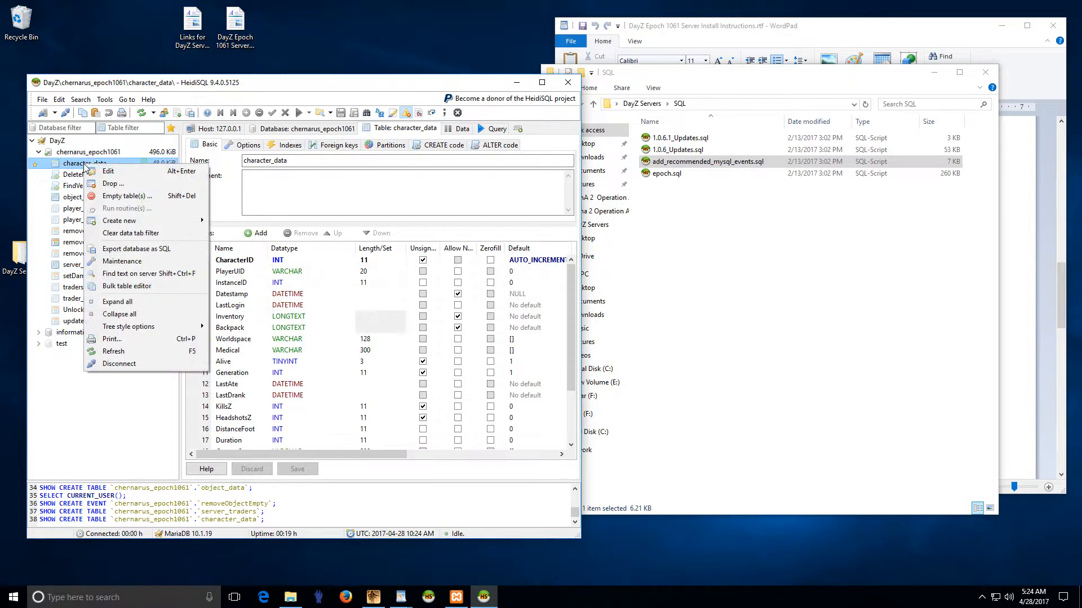
{"action": "mouse_move", "coordinate": [137, 224]}
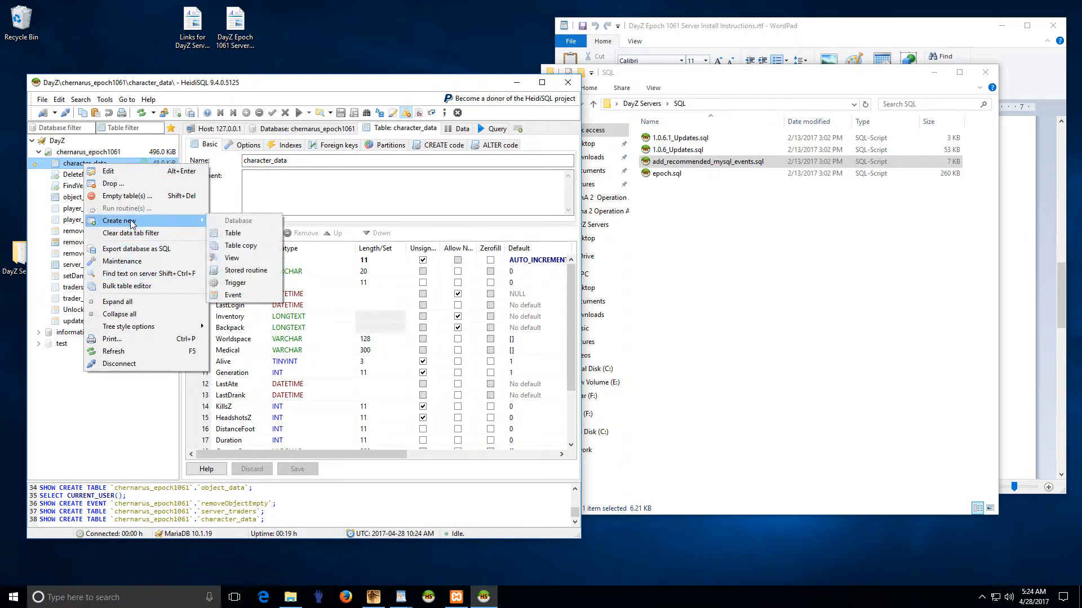
{"action": "left_click", "coordinate": [241, 226]}
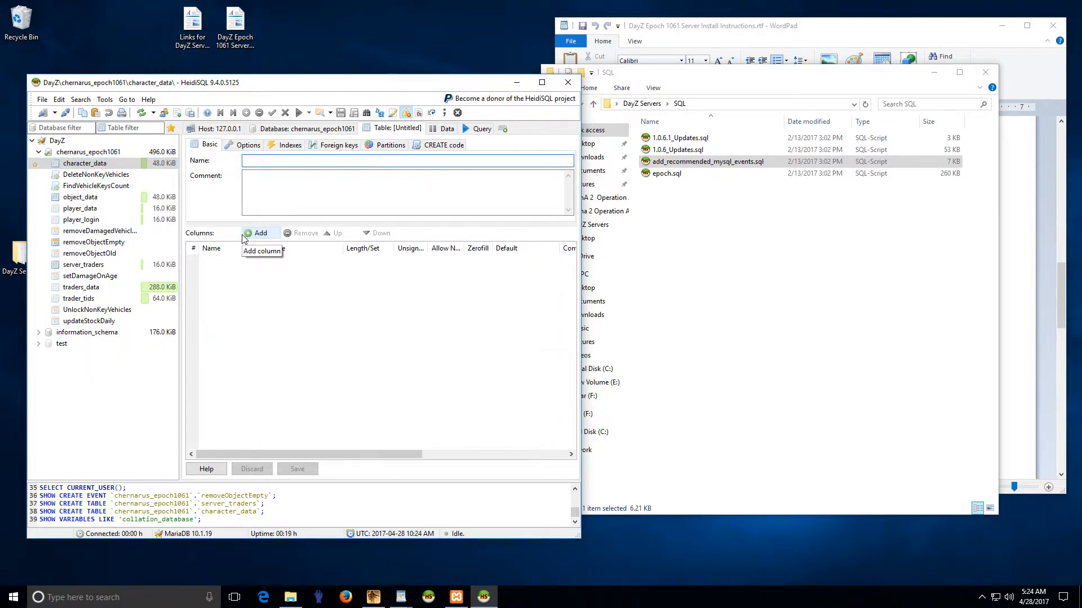
{"action": "type", "text": "steve"}
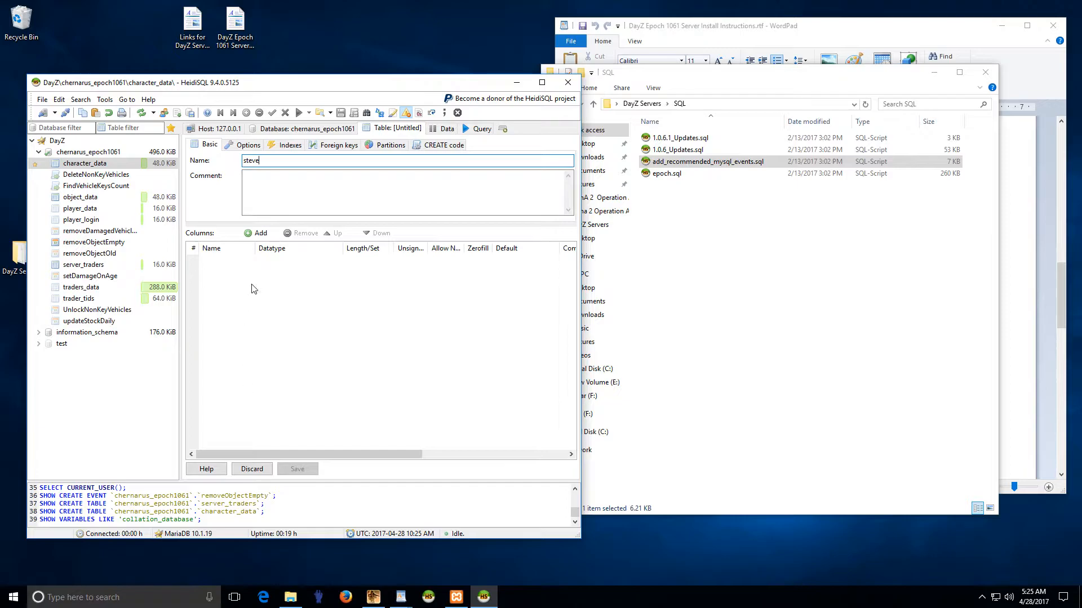
{"action": "left_click", "coordinate": [256, 233]}
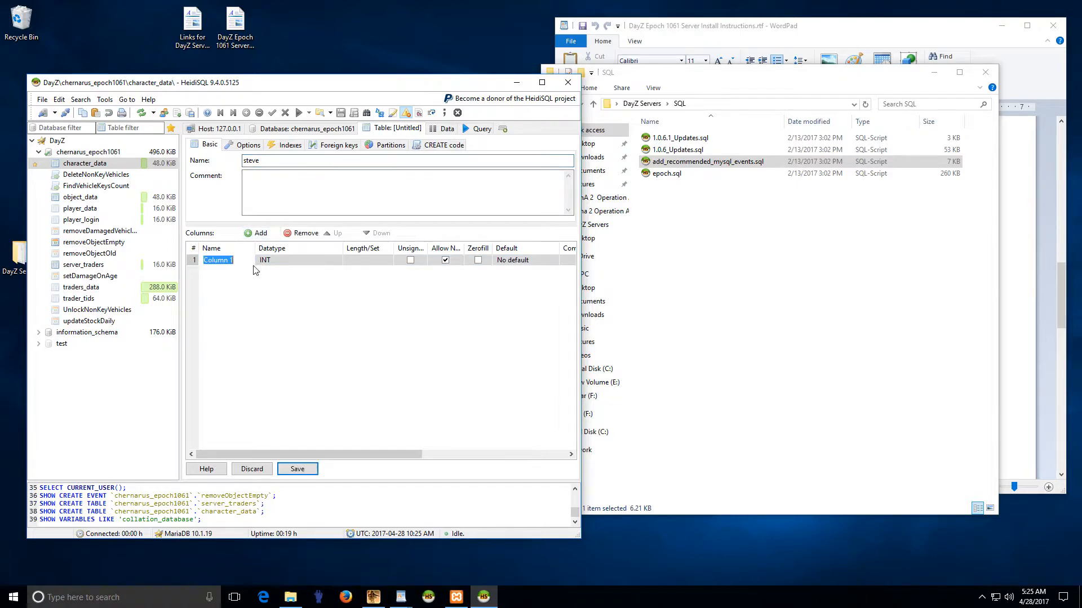
{"action": "left_click", "coordinate": [295, 470]}
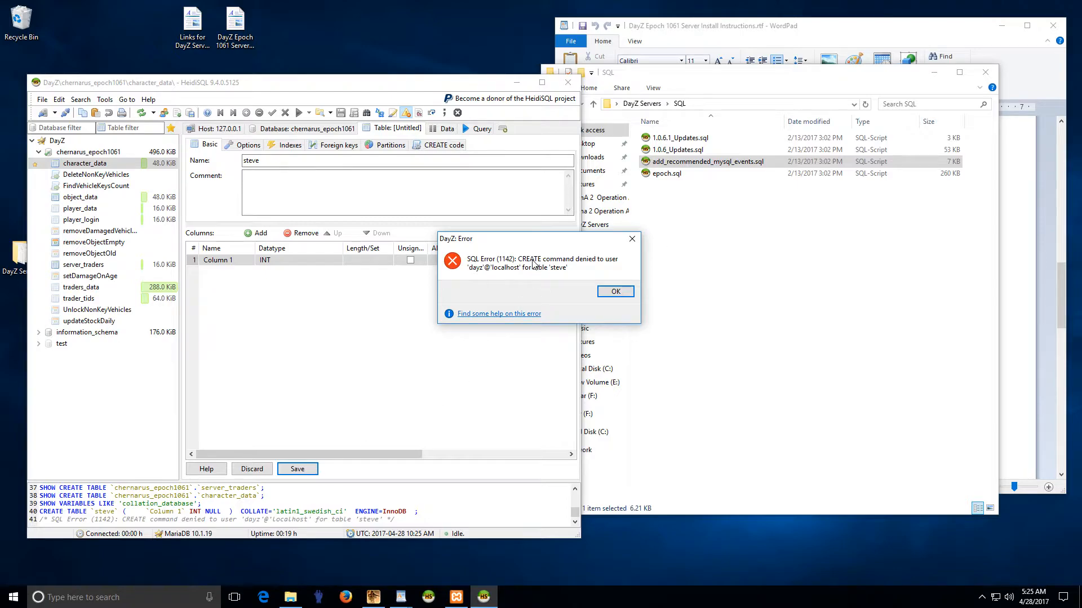
{"action": "left_click", "coordinate": [614, 291]}
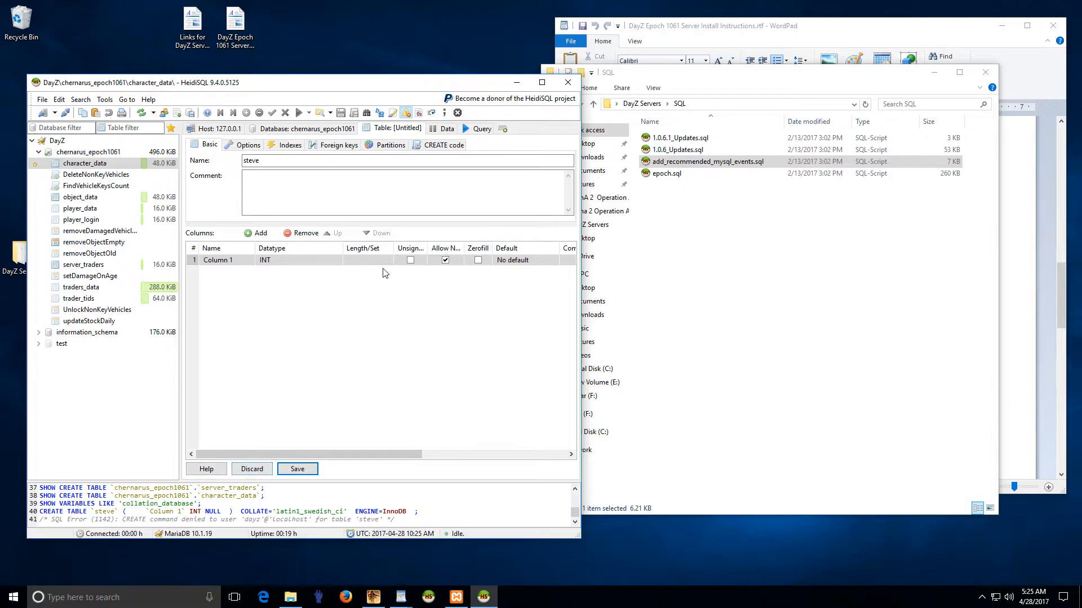
{"action": "left_click", "coordinate": [260, 470]}
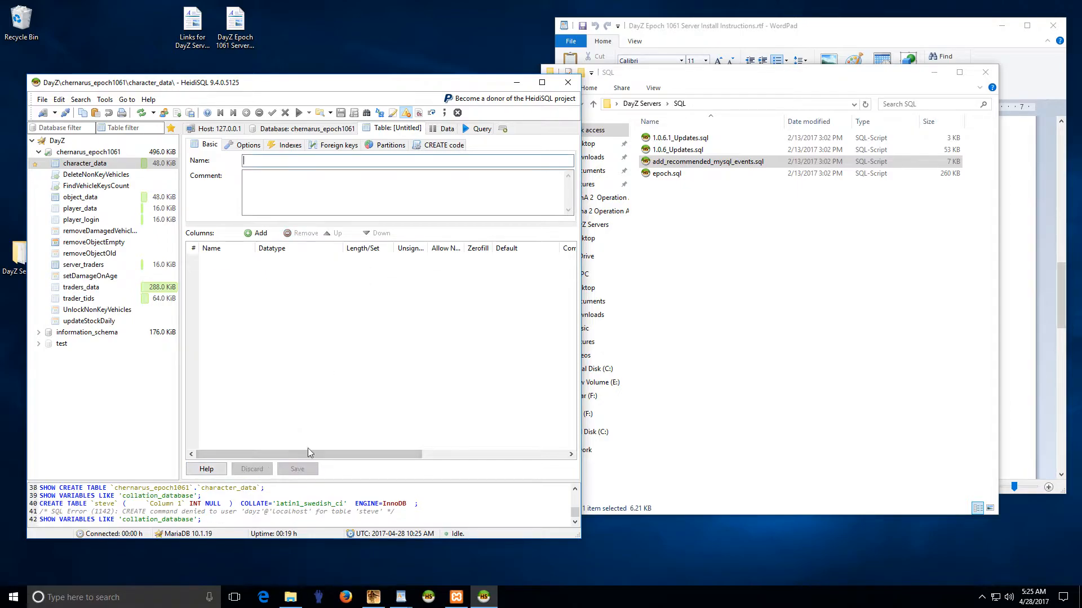
Step: Close HeidiSQL and consult the instructions document beside the DayZ Servers folder
{"action": "left_click", "coordinate": [568, 83]}
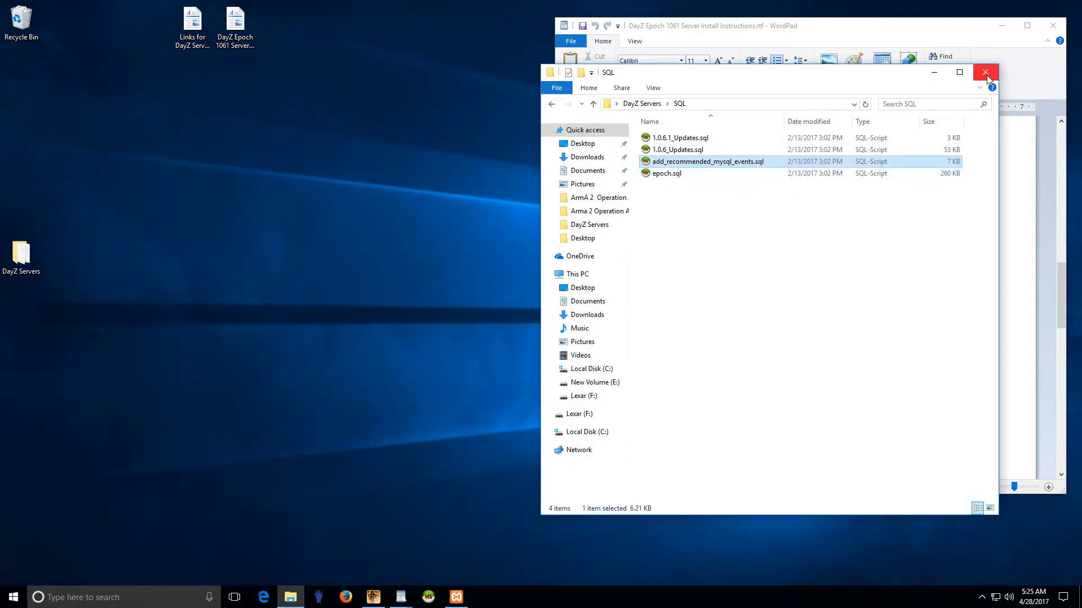
{"action": "left_click", "coordinate": [552, 105]}
{"action": "left_click_drag", "start_coordinate": [779, 84], "coordinate": [330, 94]}
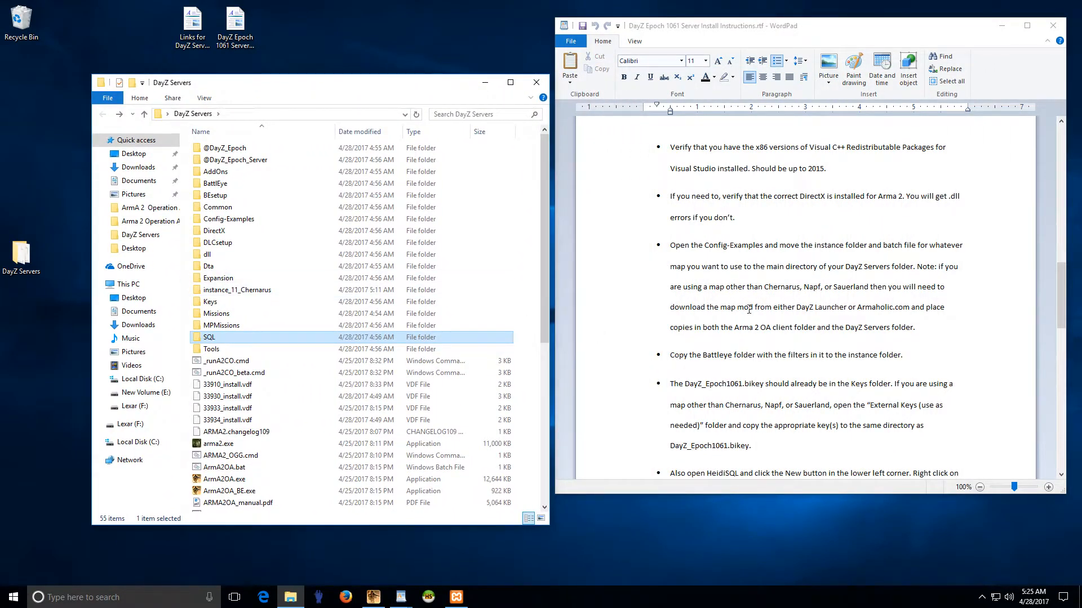
{"action": "left_click", "coordinate": [772, 272]}
{"action": "scroll", "coordinate": [774, 331], "scroll_direction": "down", "scroll_amount": 3}
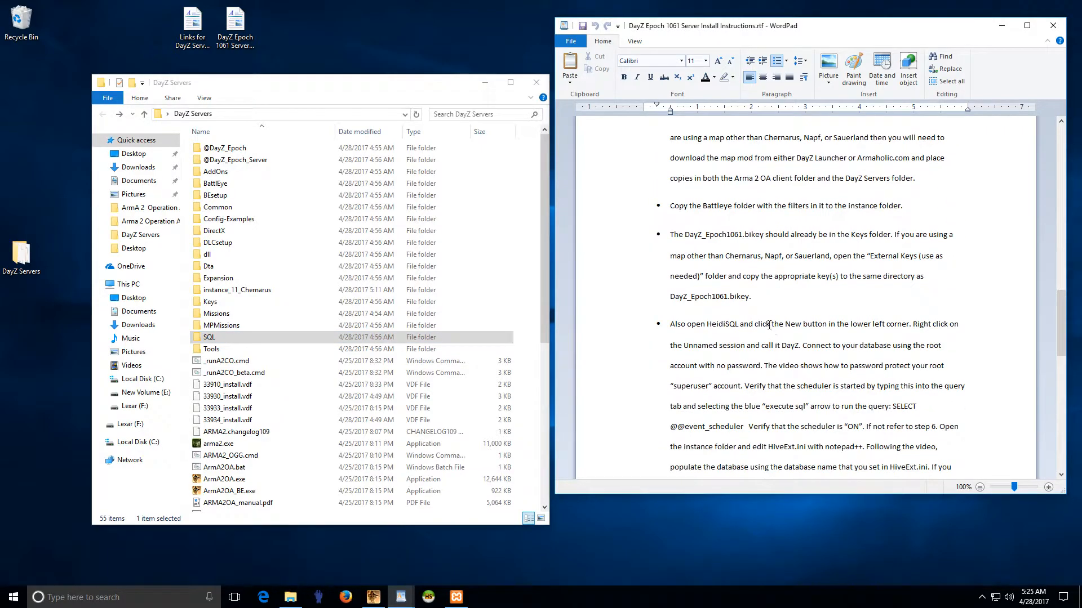
Step: Relaunch HeidiSQL, set the session user to root, clear the password, and connect
{"action": "left_click", "coordinate": [428, 597]}
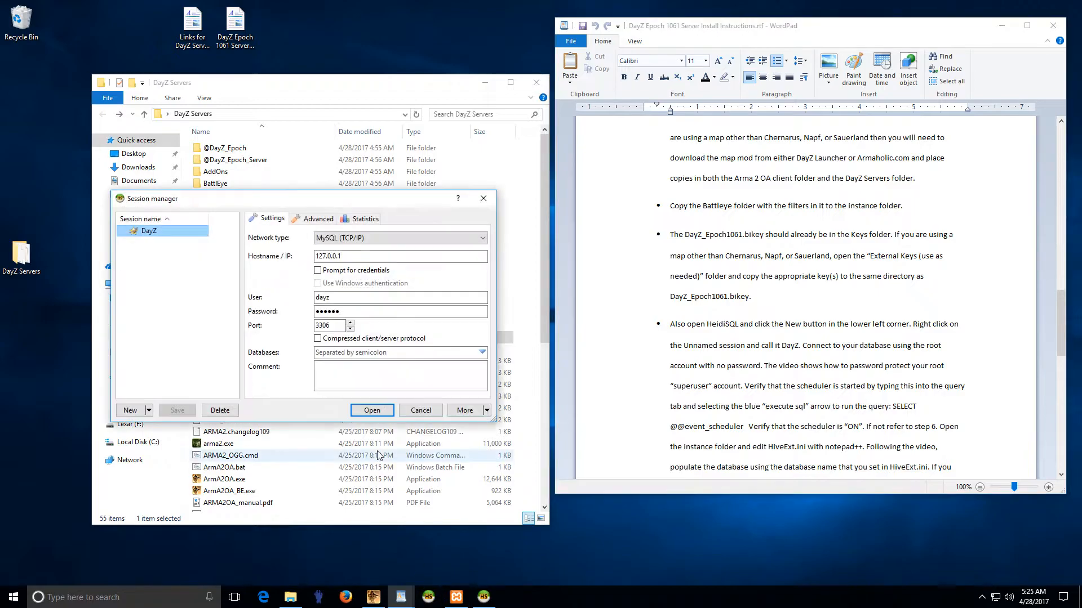
{"action": "double_click", "coordinate": [326, 298]}
{"action": "type", "text": "r"}
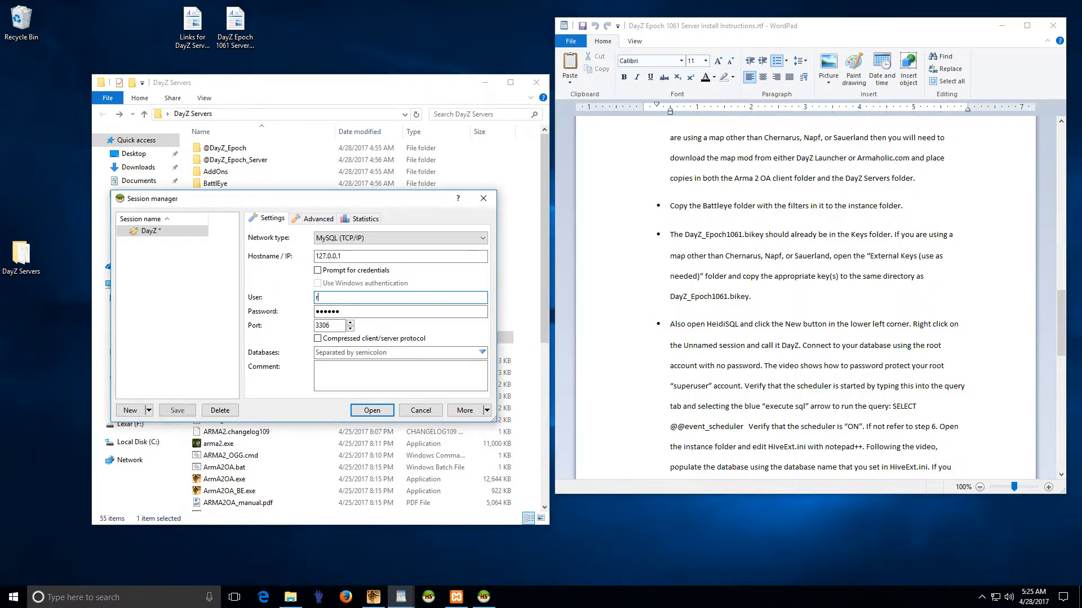
{"action": "double_click", "coordinate": [317, 316]}
{"action": "key", "text": "BackSpace"}
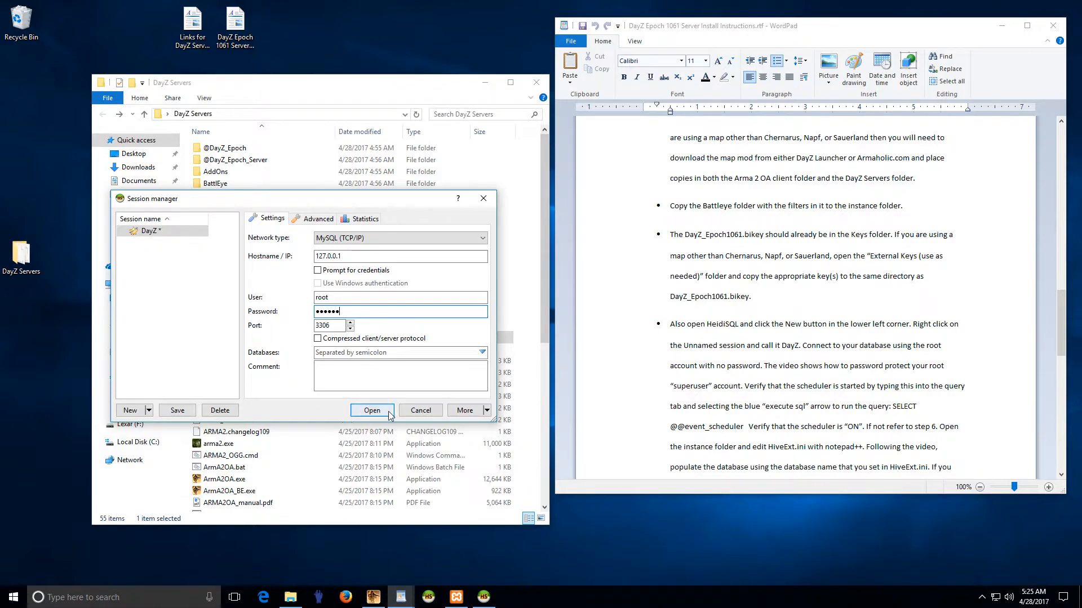
{"action": "left_click", "coordinate": [356, 407]}
{"action": "left_click", "coordinate": [527, 308]}
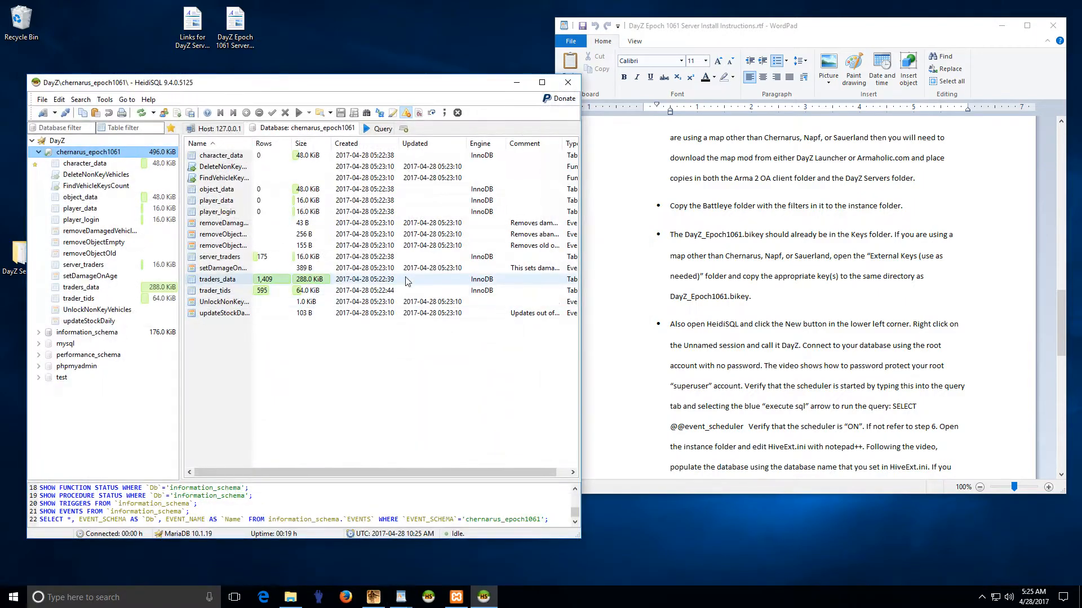
{"action": "left_click", "coordinate": [378, 129]}
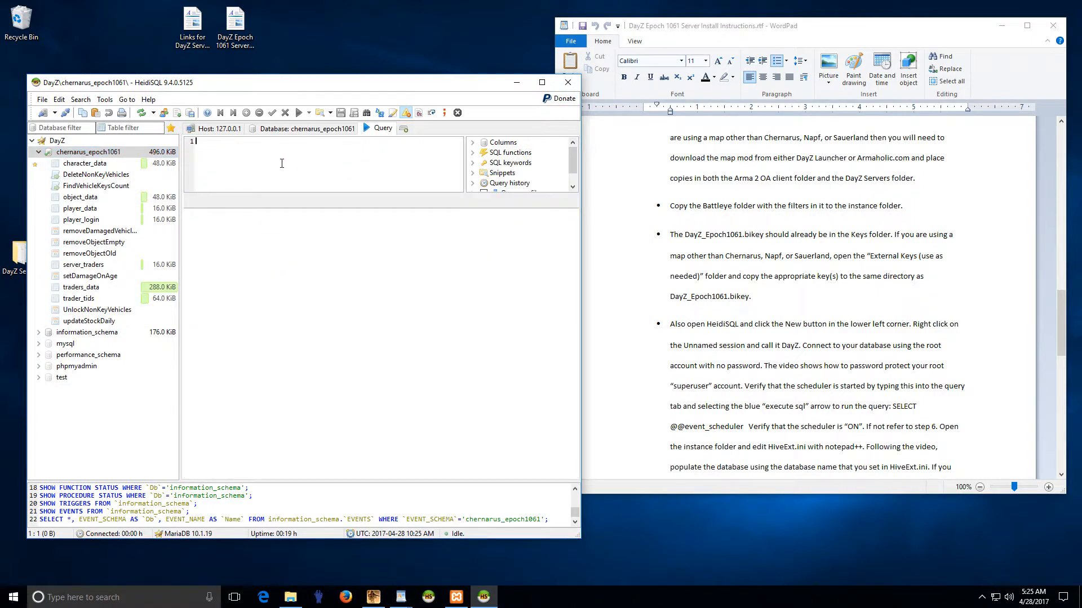
{"action": "type", "text": "SELECT @@event_scheduler"}
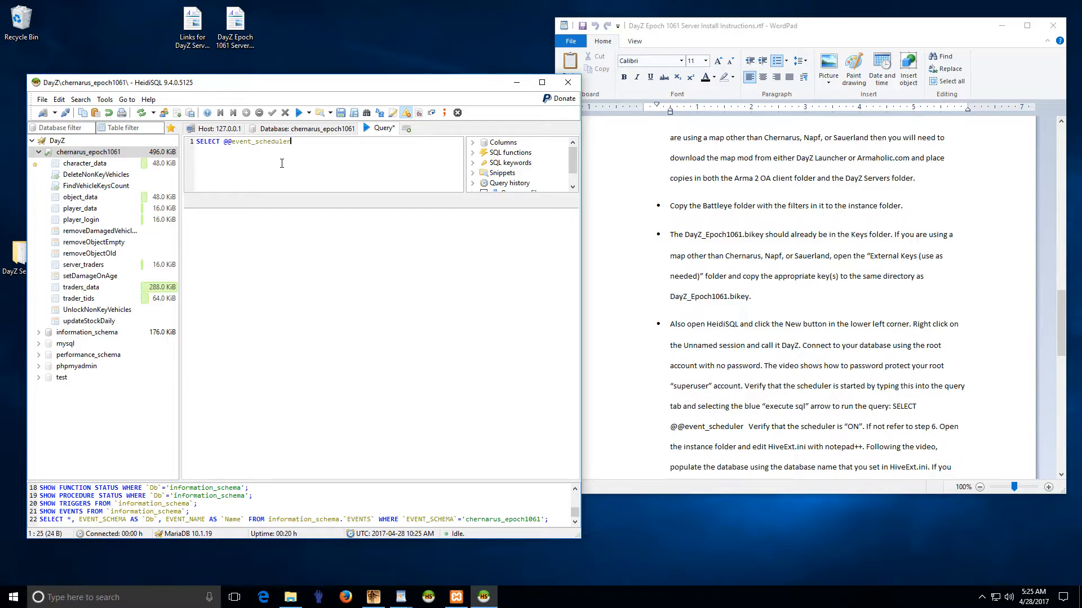
{"action": "left_click", "coordinate": [300, 114]}
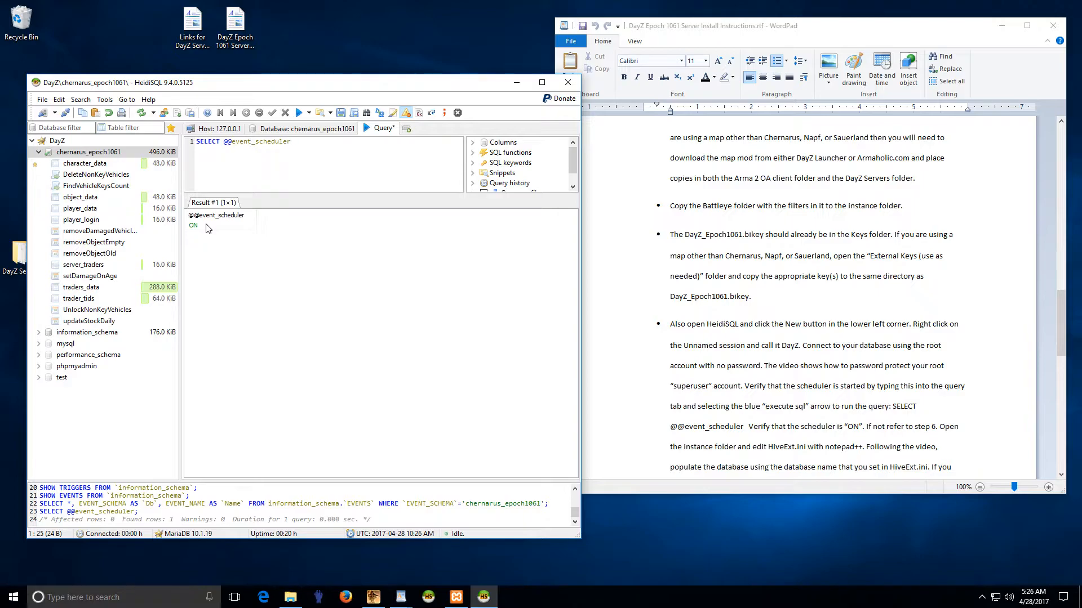
{"action": "left_click", "coordinate": [76, 252]}
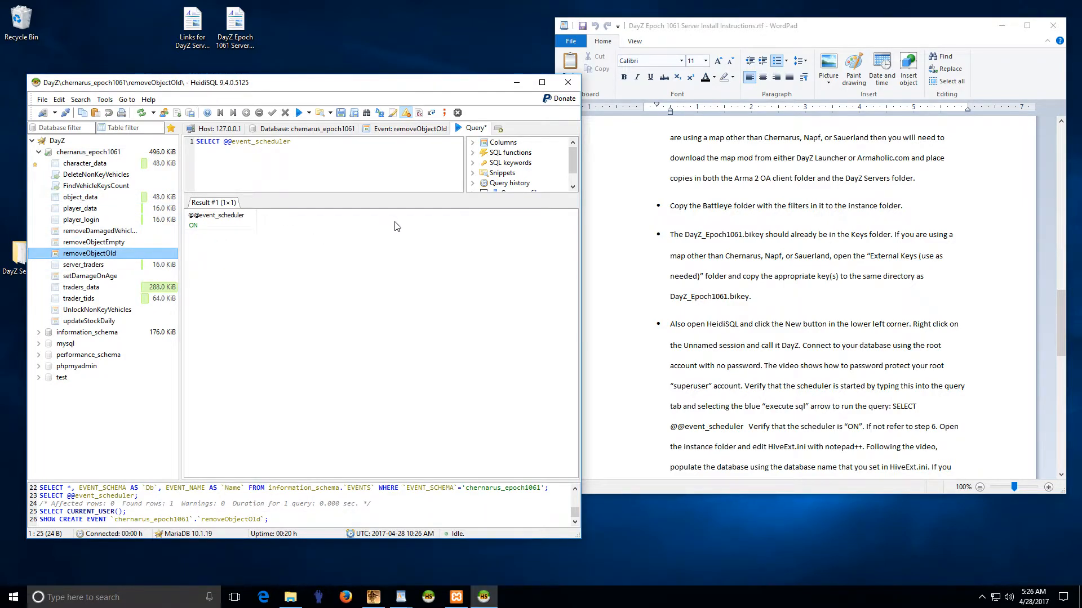
{"action": "left_click", "coordinate": [568, 82]}
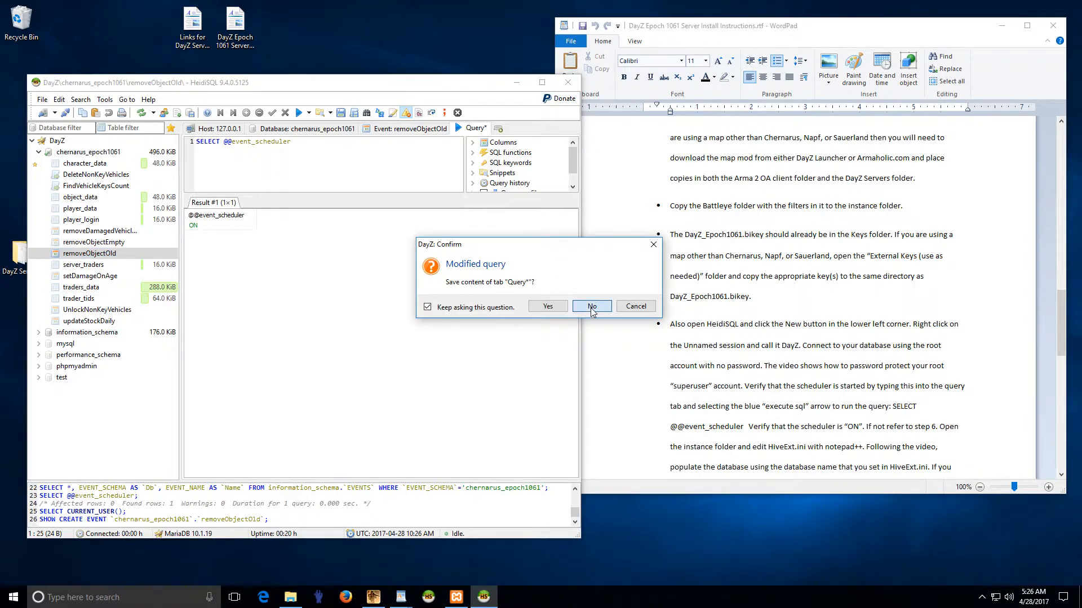
Step: Close HeidiSQL without saving the query and read the session, superuser and no-password account instructions
{"action": "left_click", "coordinate": [591, 308]}
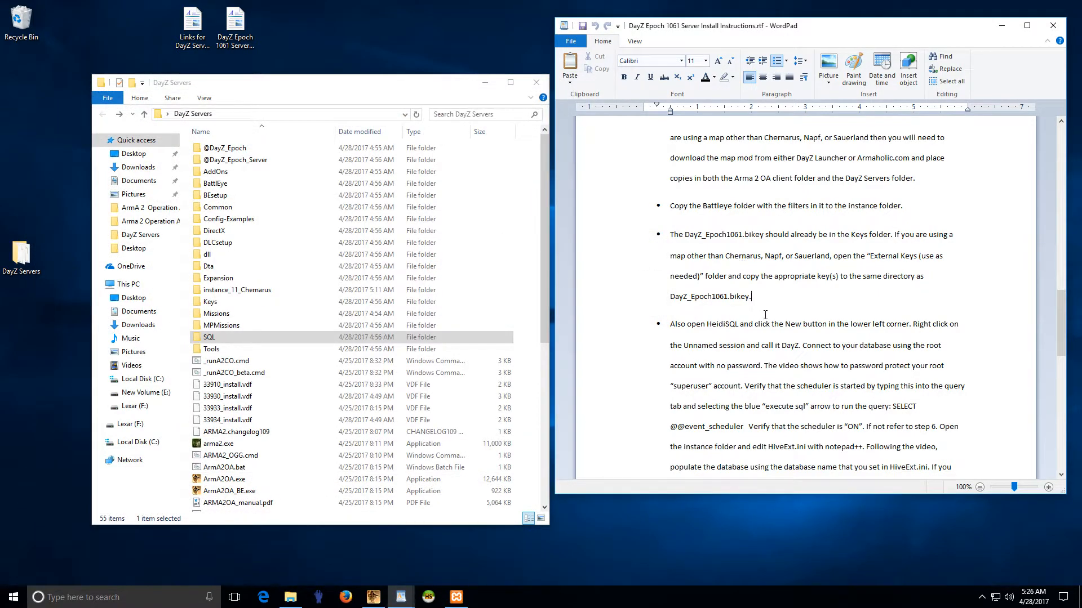
{"action": "scroll", "coordinate": [765, 314], "scroll_direction": "down", "scroll_amount": 2}
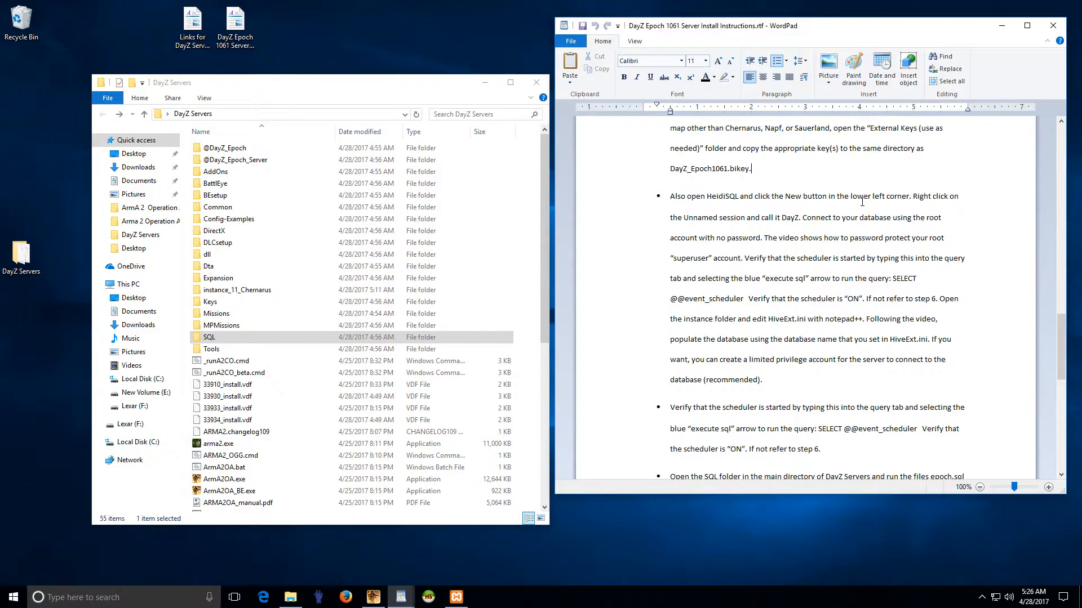
{"action": "left_click_drag", "start_coordinate": [675, 198], "coordinate": [826, 198]}
{"action": "left_click", "coordinate": [824, 204]}
{"action": "left_click_drag", "start_coordinate": [706, 199], "coordinate": [828, 197]}
{"action": "left_click", "coordinate": [828, 197]}
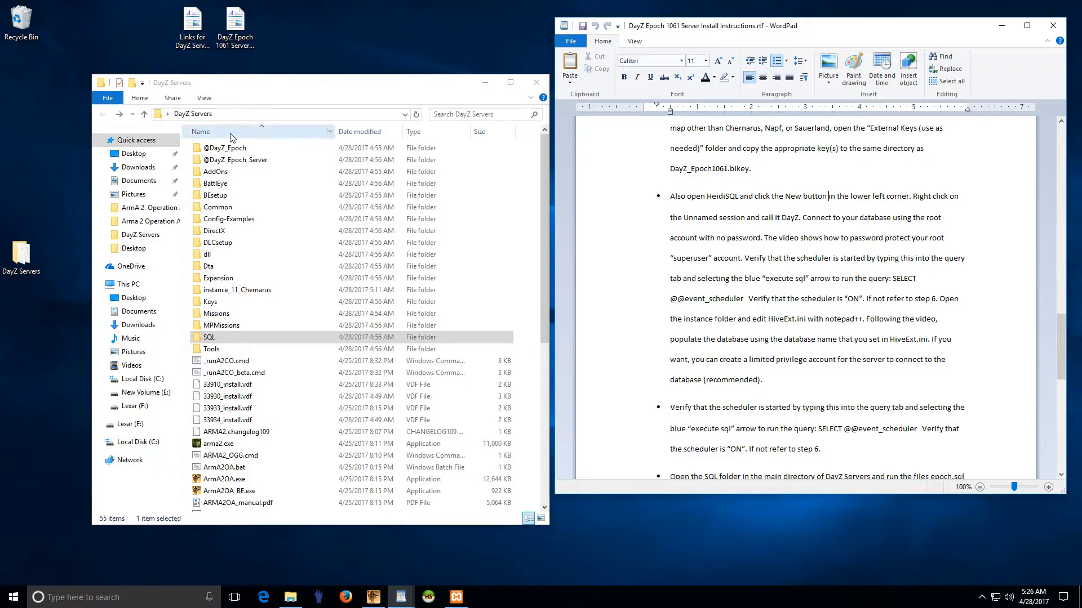
{"action": "left_click_drag", "start_coordinate": [677, 258], "coordinate": [800, 261]}
{"action": "left_click", "coordinate": [866, 260]}
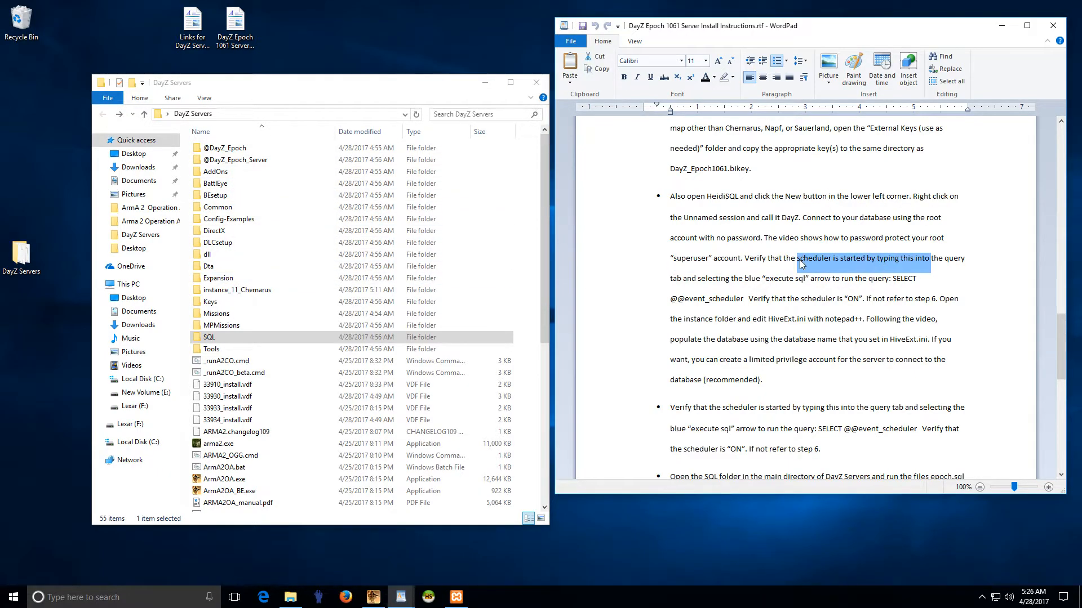
{"action": "left_click", "coordinate": [801, 260]}
{"action": "left_click_drag", "start_coordinate": [735, 238], "coordinate": [926, 248]}
{"action": "left_click", "coordinate": [902, 260]}
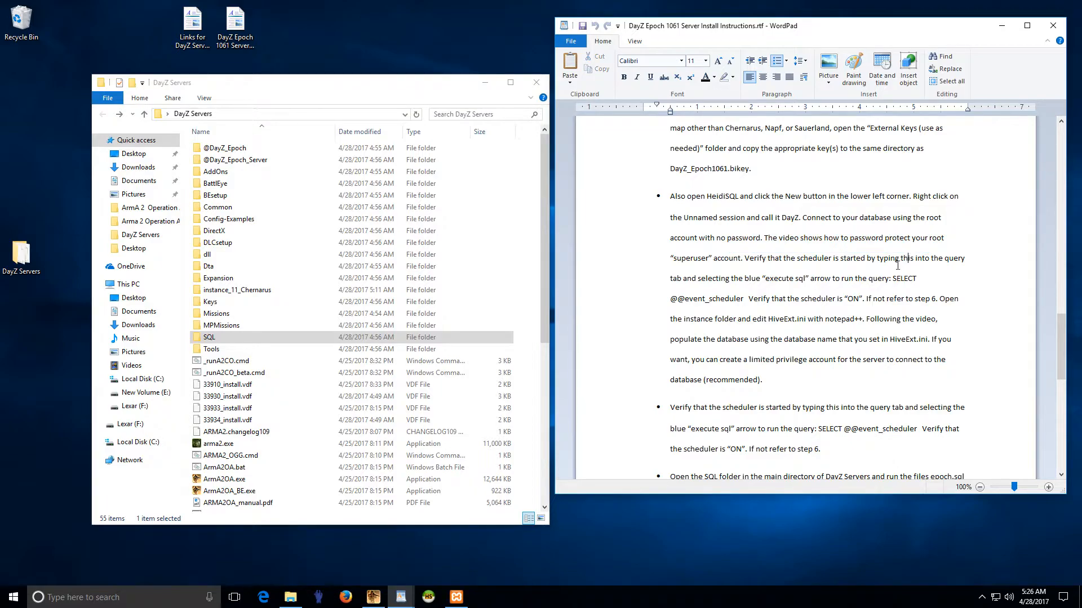
Step: Read the remaining WordPad install instructions down to the end of the document
{"action": "scroll", "coordinate": [815, 277], "scroll_direction": "down", "scroll_amount": 2}
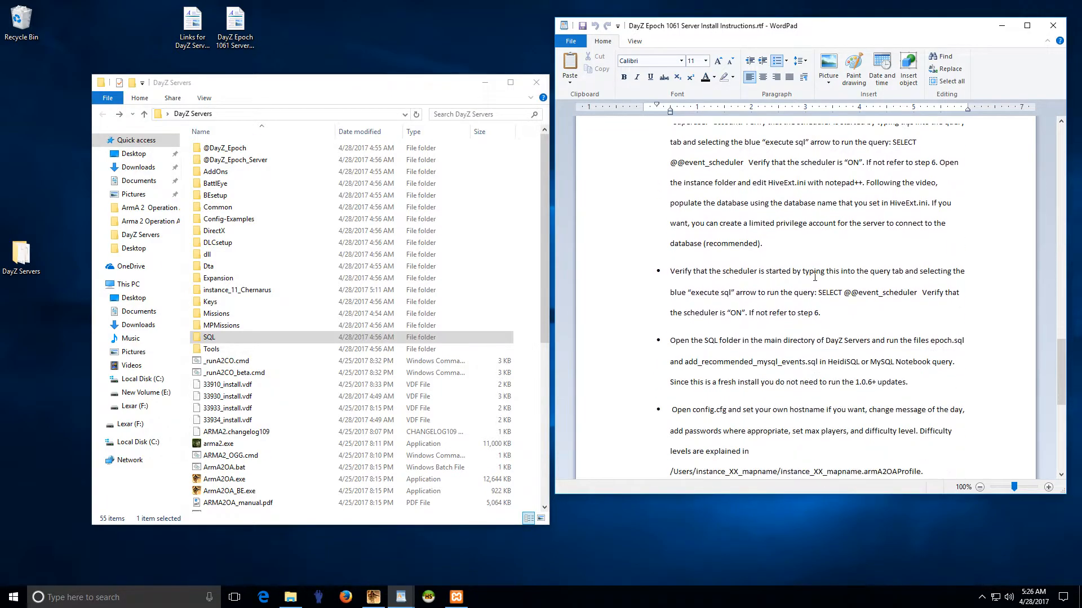
{"action": "left_click_drag", "start_coordinate": [695, 221], "coordinate": [919, 223]}
{"action": "left_click", "coordinate": [899, 223]}
{"action": "scroll", "coordinate": [790, 229], "scroll_direction": "down", "scroll_amount": 1}
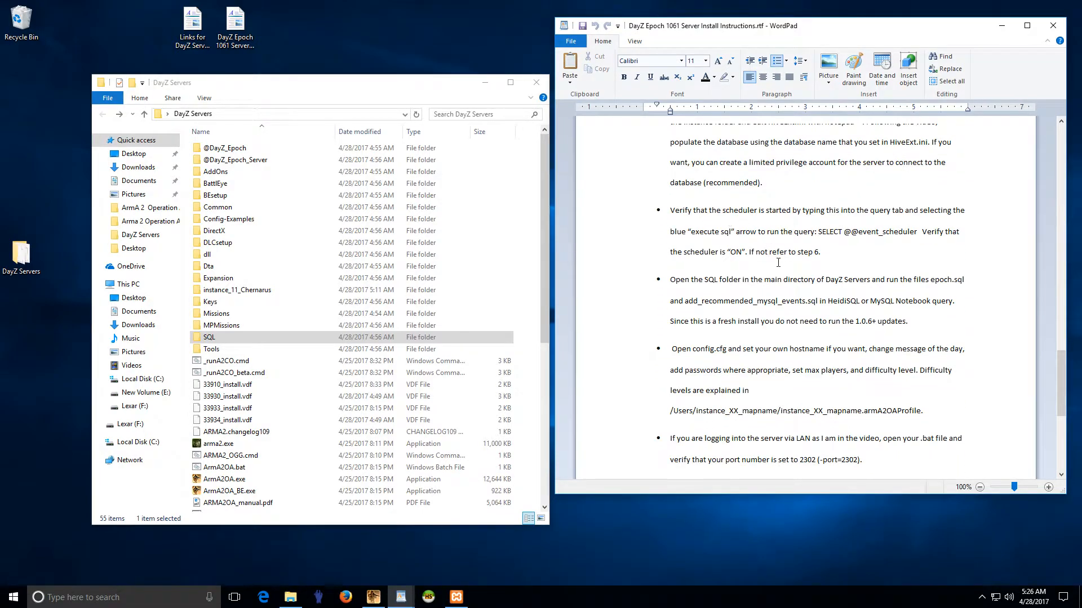
{"action": "scroll", "coordinate": [776, 260], "scroll_direction": "down", "scroll_amount": 2}
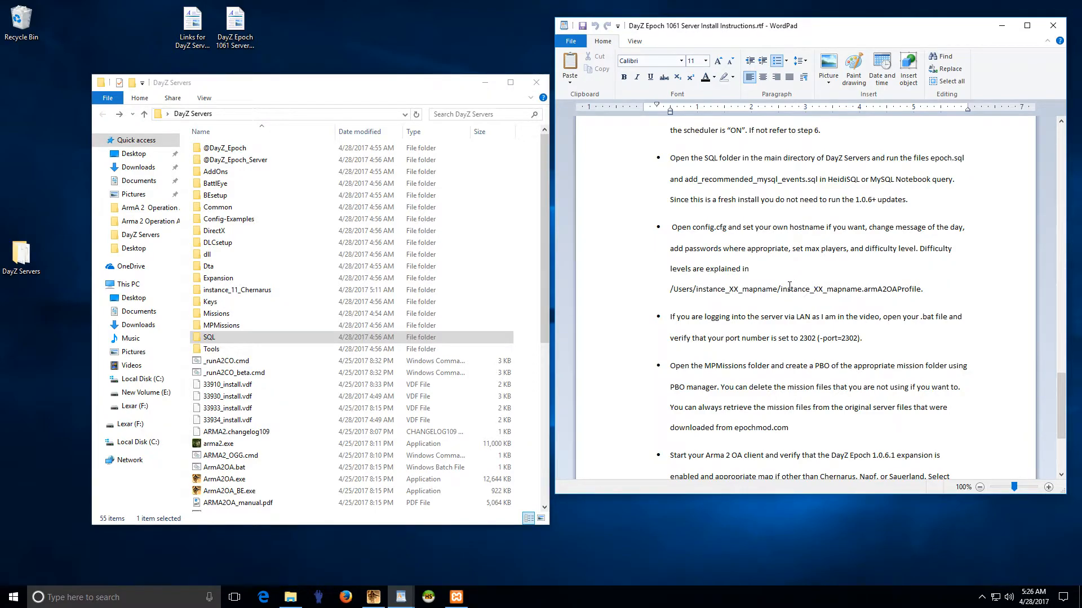
{"action": "scroll", "coordinate": [790, 286], "scroll_direction": "down", "scroll_amount": 2}
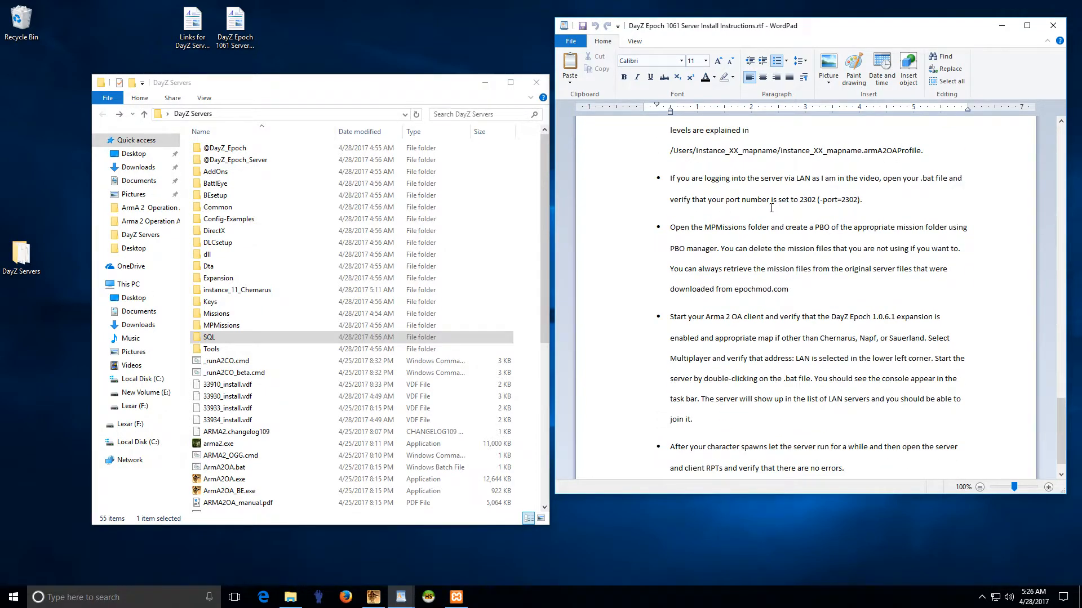
{"action": "scroll", "coordinate": [772, 208], "scroll_direction": "down", "scroll_amount": 1}
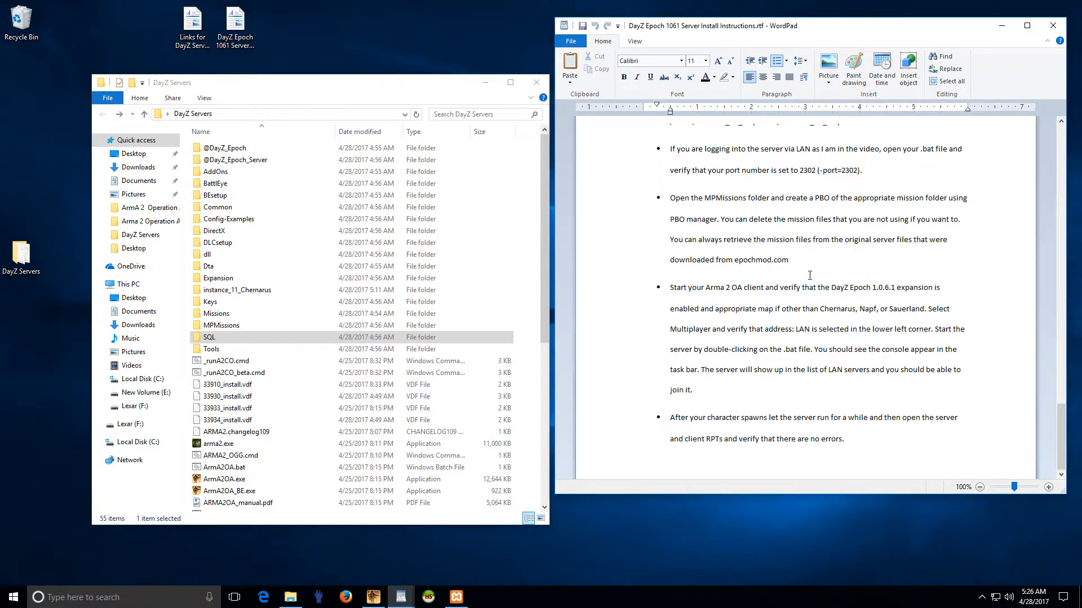
Step: Minimize the instructions, open the MPMissions folder, and select all items with DayZ_Epoch_11.Chernarus focused
{"action": "left_click", "coordinate": [1001, 25]}
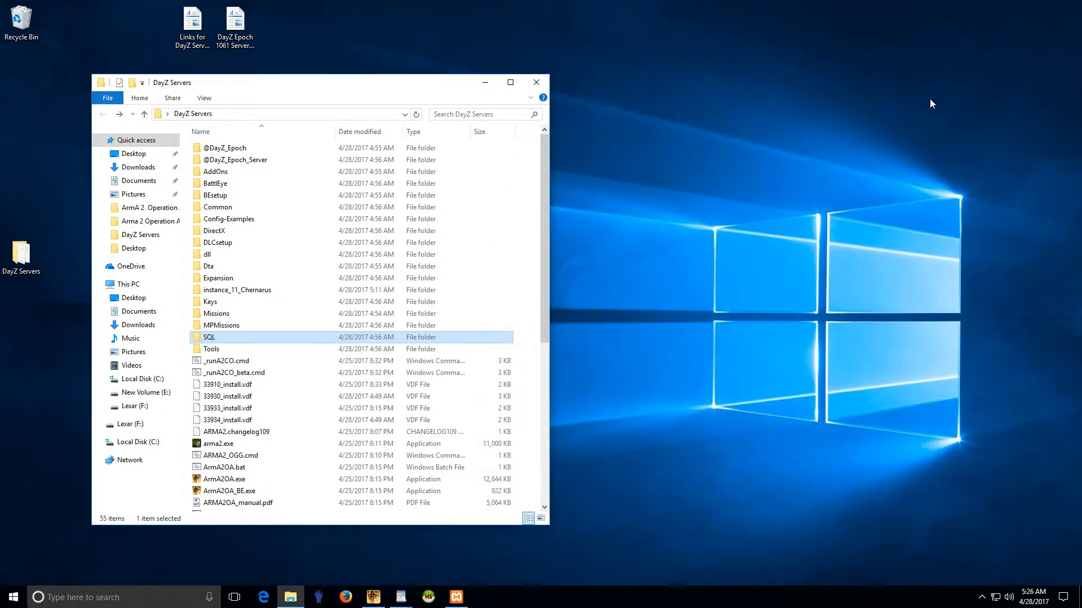
{"action": "left_click_drag", "start_coordinate": [325, 92], "coordinate": [676, 93]}
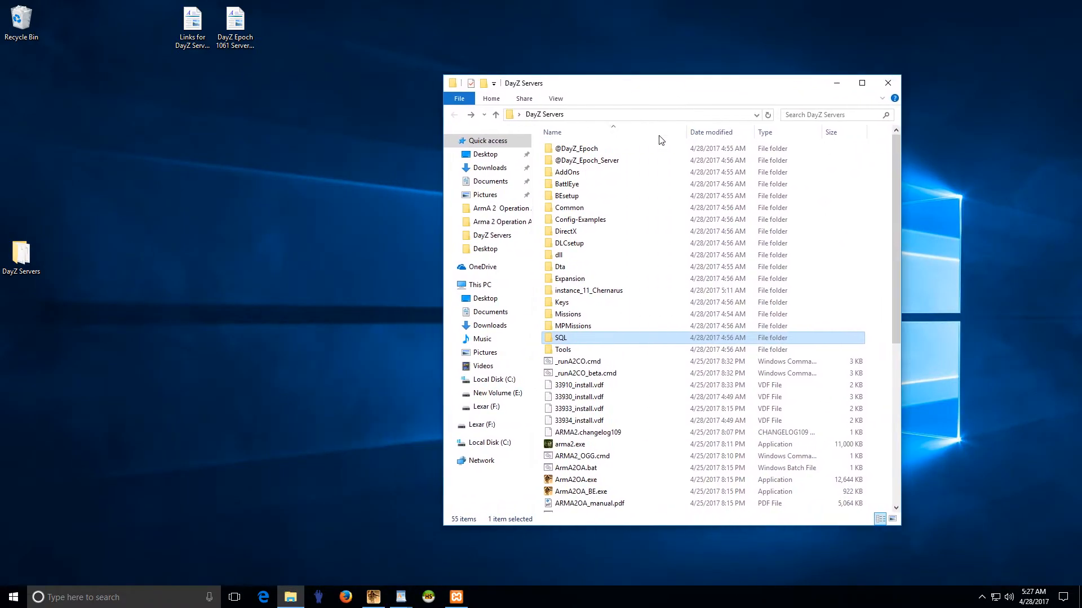
{"action": "double_click", "coordinate": [581, 328]}
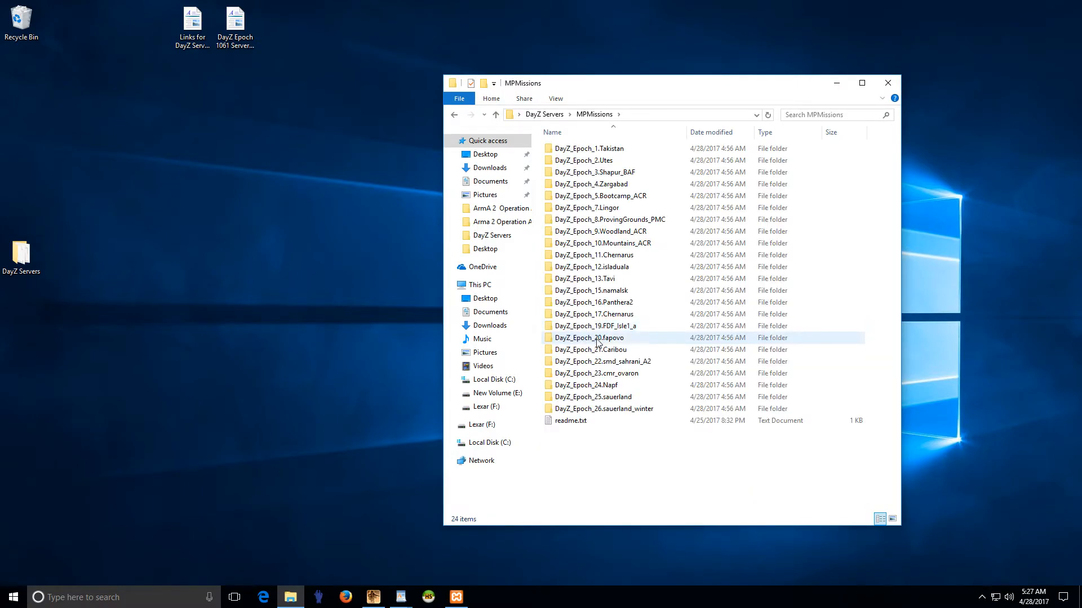
{"action": "left_click", "coordinate": [454, 115]}
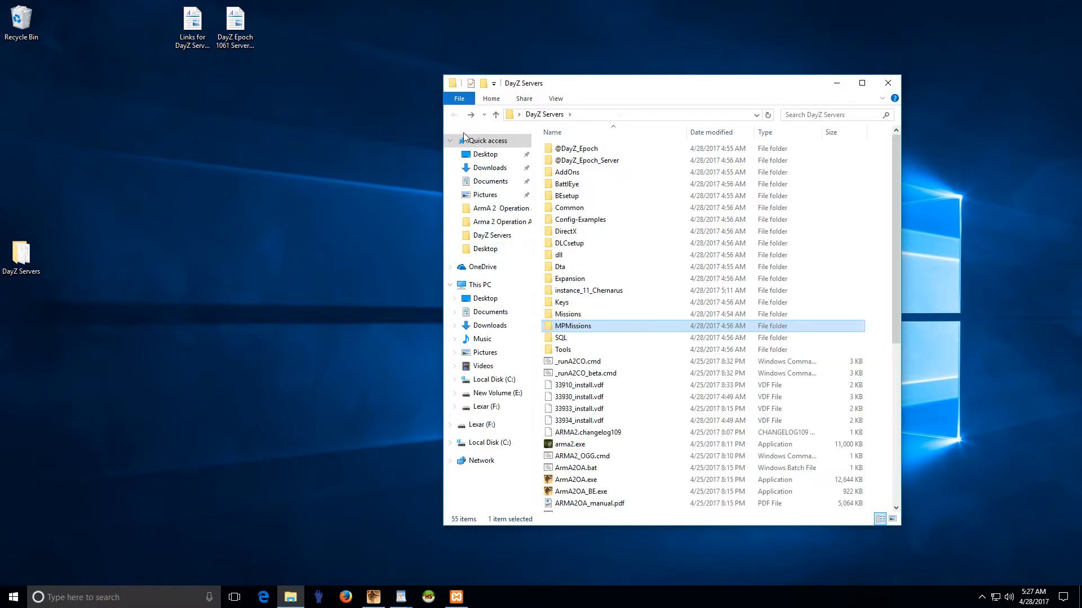
{"action": "double_click", "coordinate": [581, 329]}
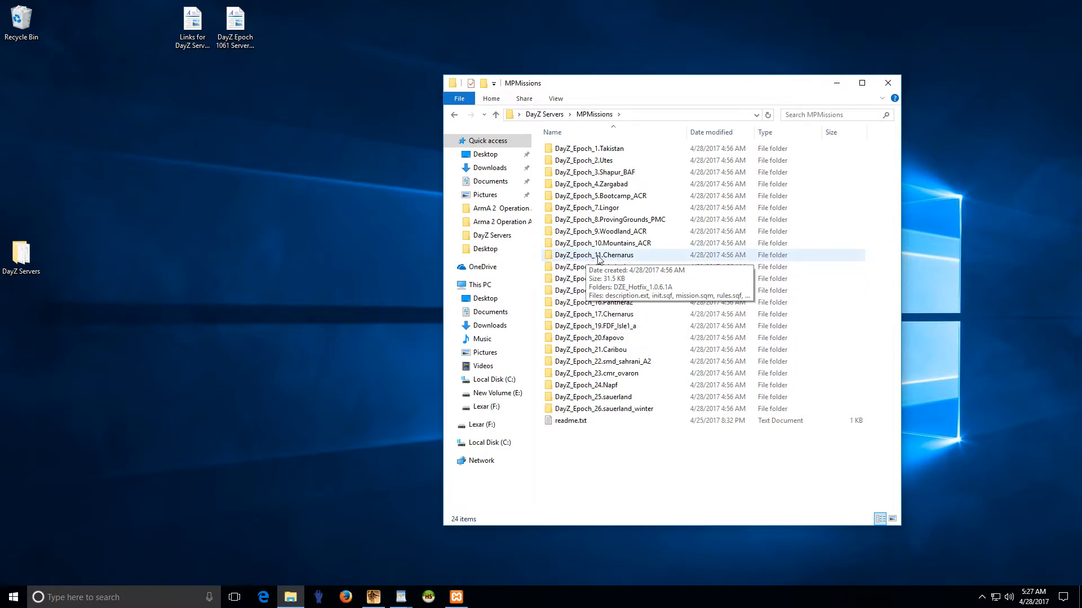
{"action": "left_click", "coordinate": [597, 256]}
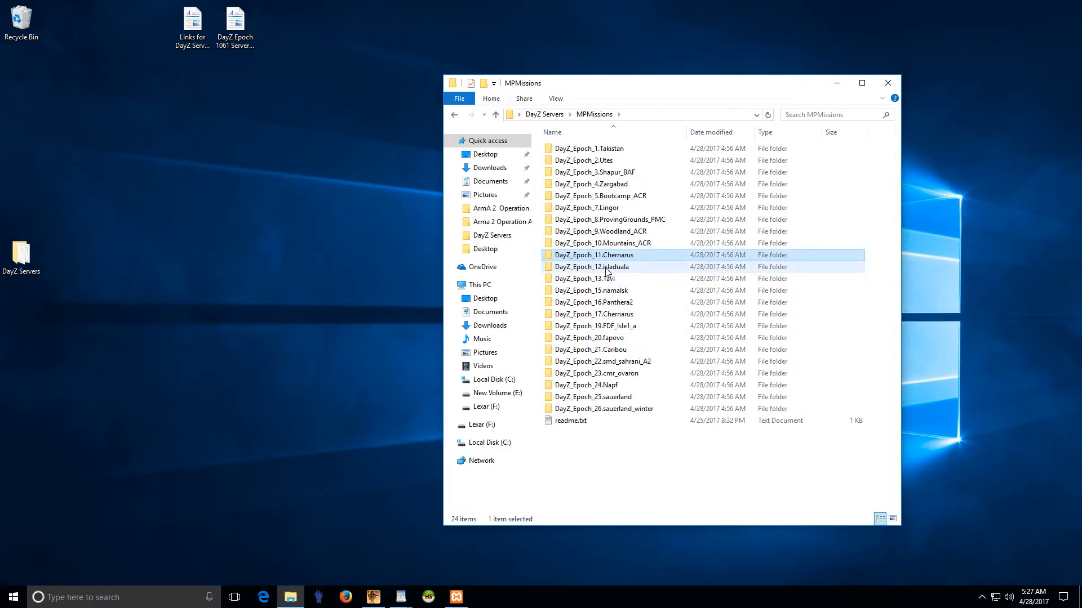
{"action": "key", "text": "ctrl+a"}
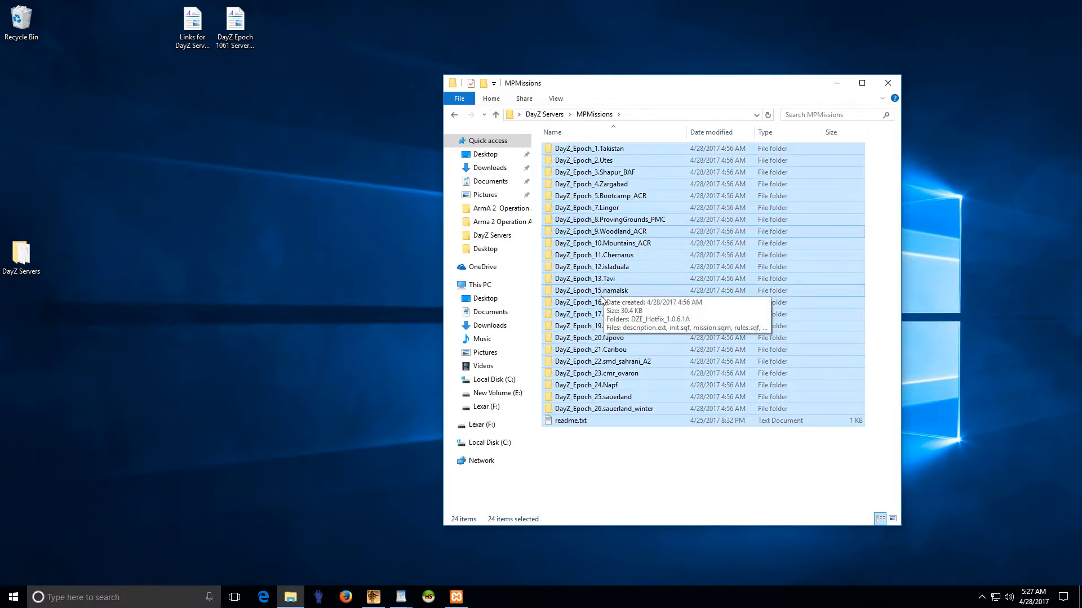
Step: Delete every mission folder in MPMissions except DayZ_Epoch_11.Chernarus
{"action": "left_click", "coordinate": [601, 257], "text": "ctrl"}
{"action": "right_click", "coordinate": [604, 311]}
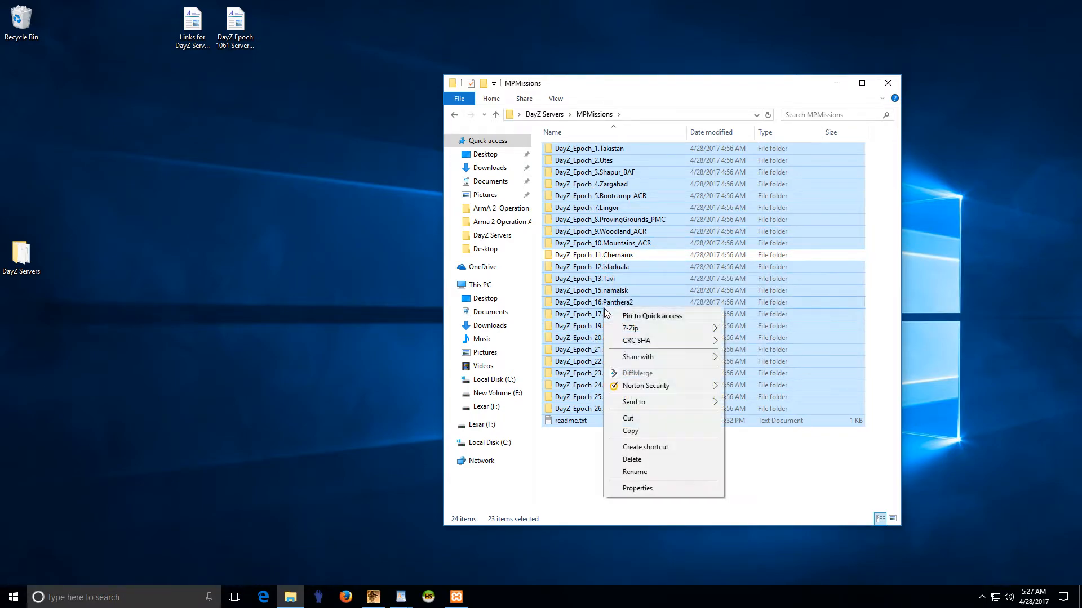
{"action": "left_click", "coordinate": [632, 460]}
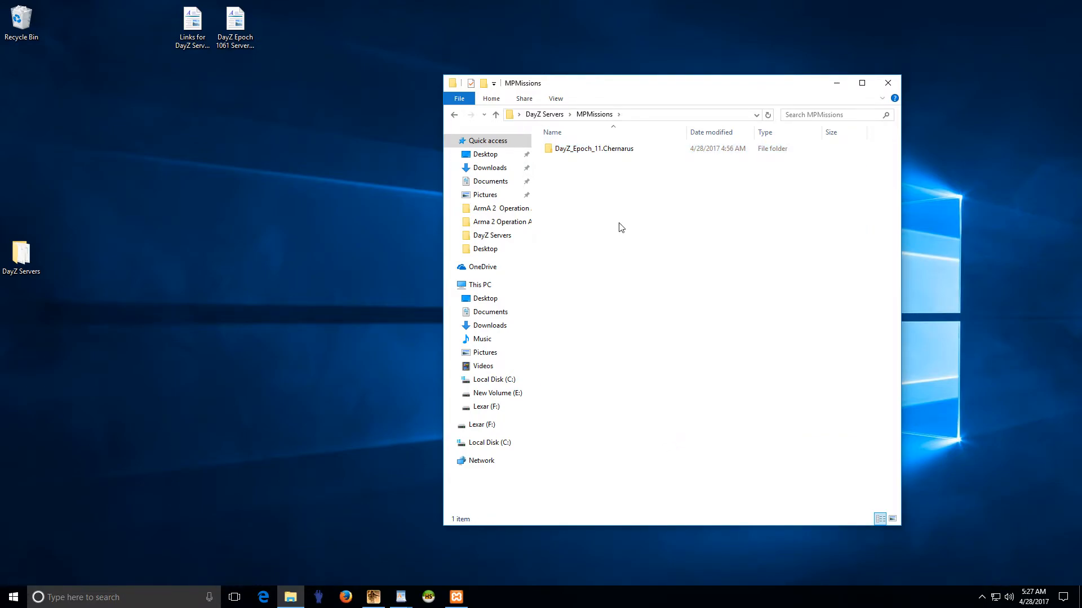
Step: Pack the DayZ_Epoch_11.Chernarus folder into DayZ_Epoch_11.Chernarus.pbo with PBO Manager
{"action": "right_click", "coordinate": [603, 151]}
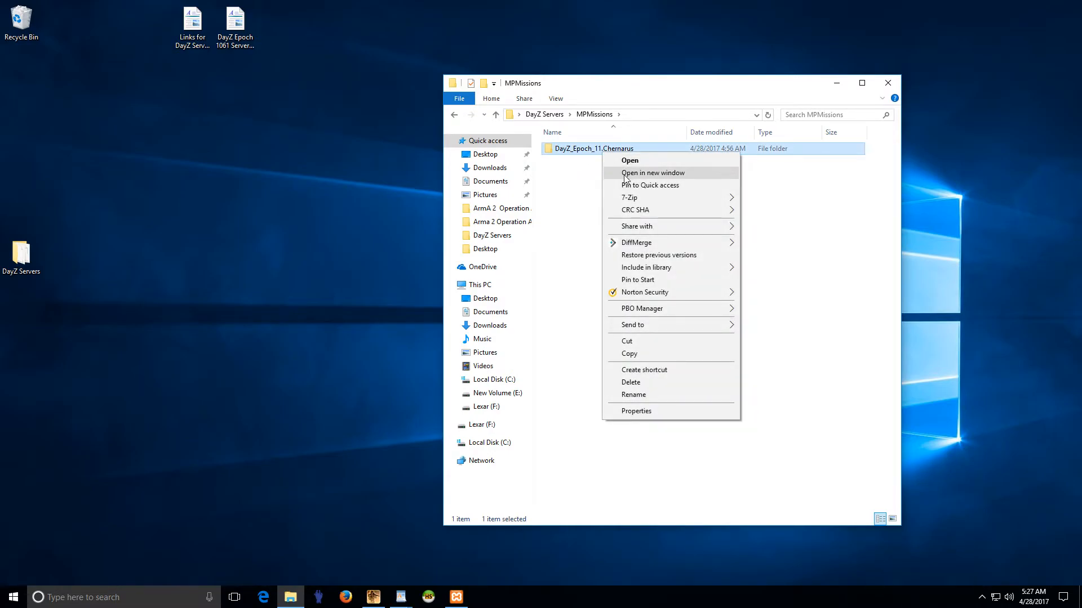
{"action": "double_click", "coordinate": [588, 151]}
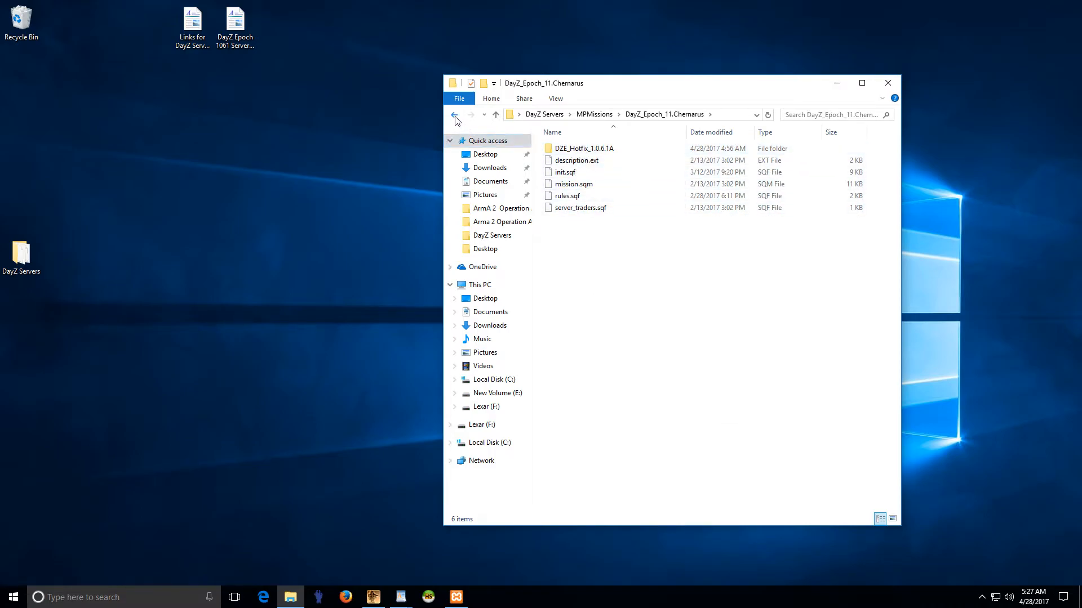
{"action": "left_click", "coordinate": [455, 120]}
{"action": "right_click", "coordinate": [599, 152]}
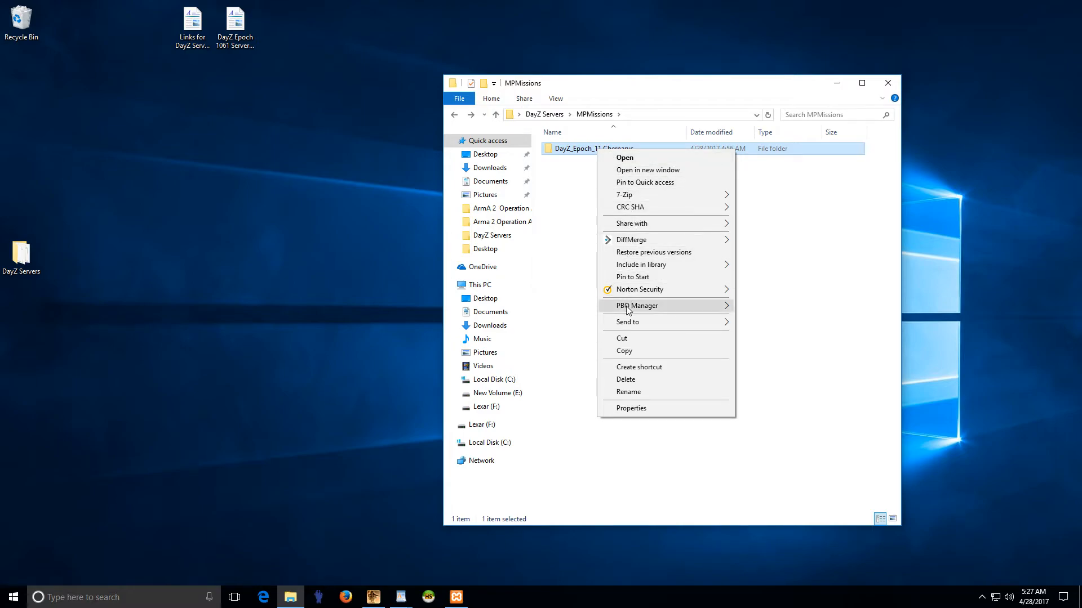
{"action": "mouse_move", "coordinate": [628, 310]}
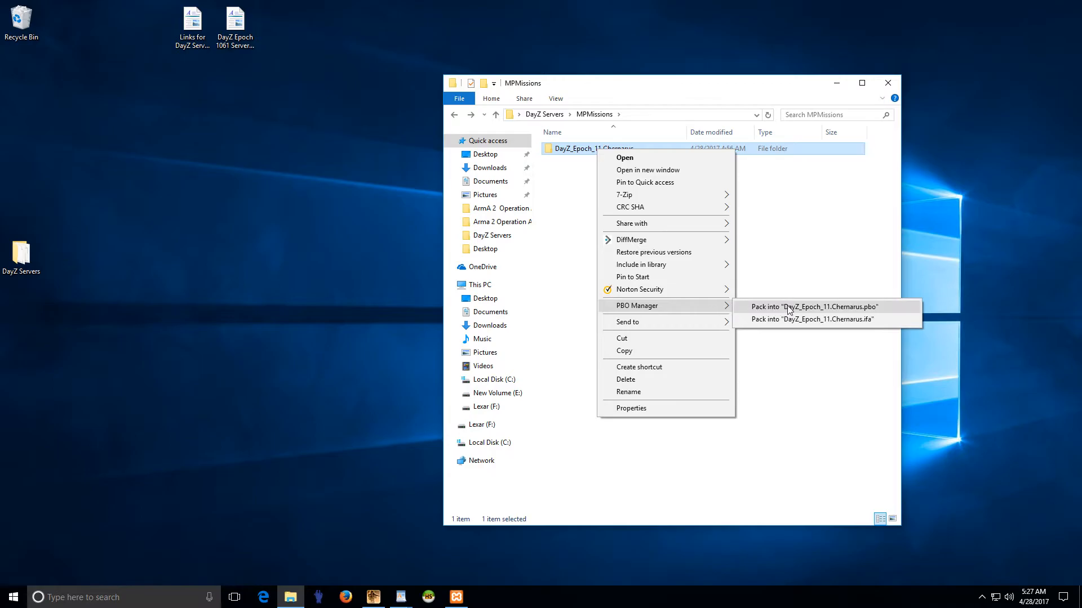
{"action": "left_click", "coordinate": [834, 308]}
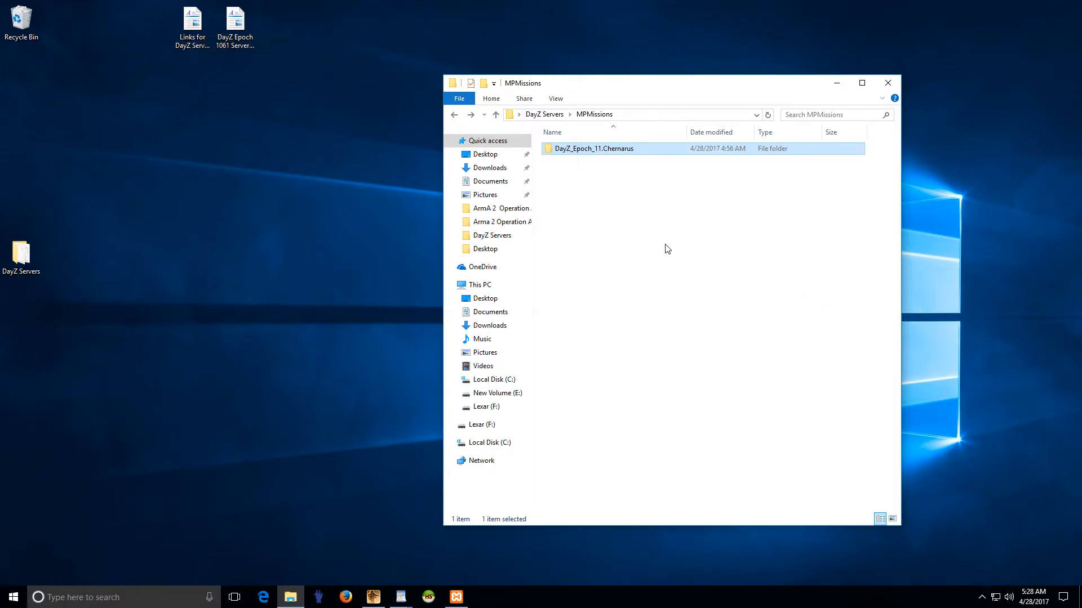
Step: Delete the unpacked DayZ_Epoch_11.Chernarus folder and return to DayZ Servers
{"action": "right_click", "coordinate": [602, 149]}
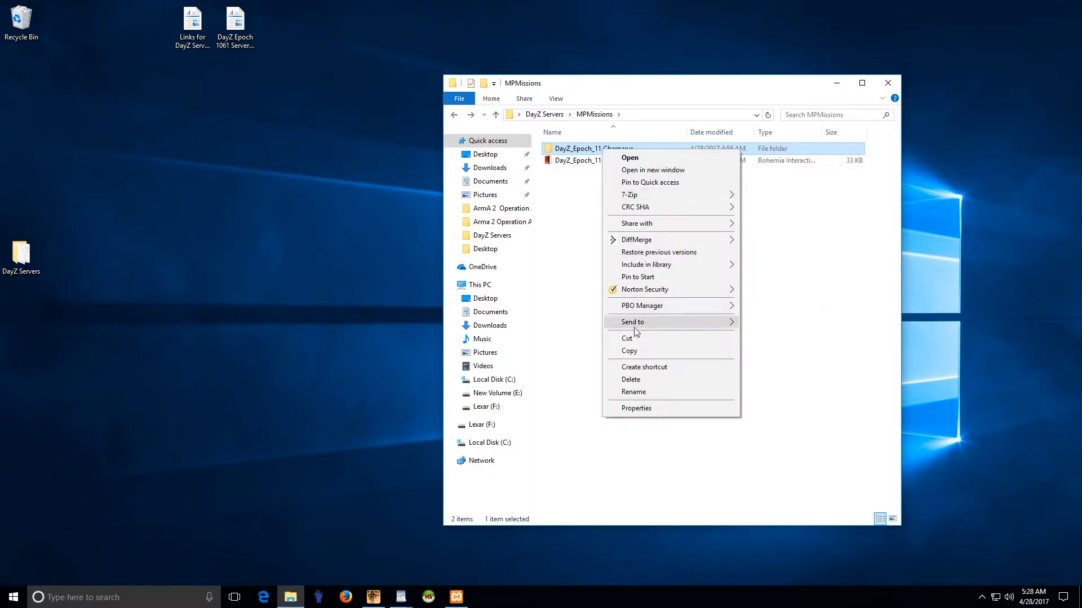
{"action": "left_click", "coordinate": [635, 380]}
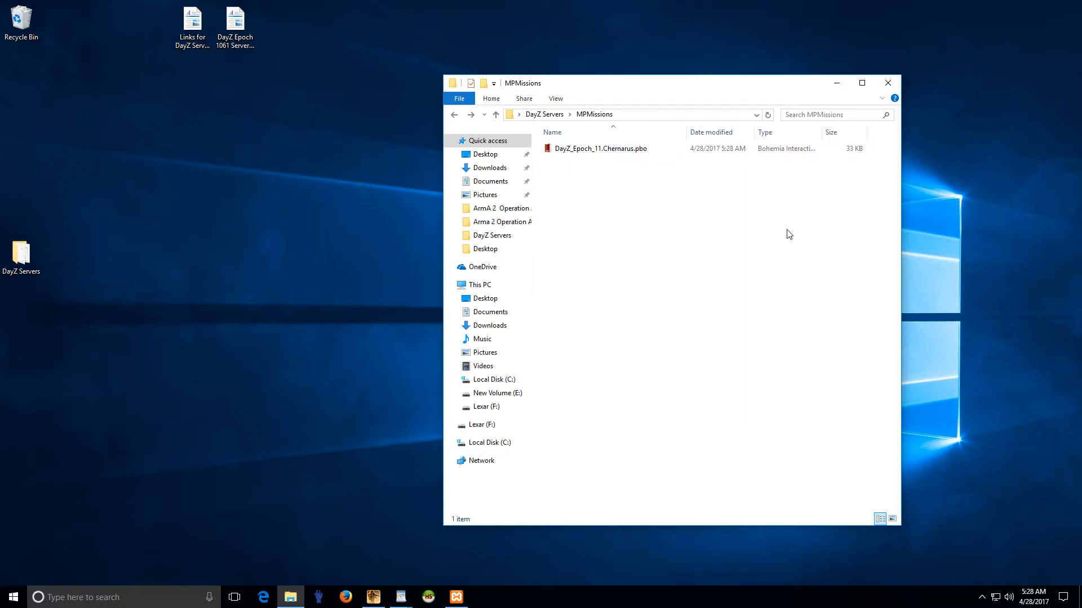
{"action": "left_click", "coordinate": [455, 115]}
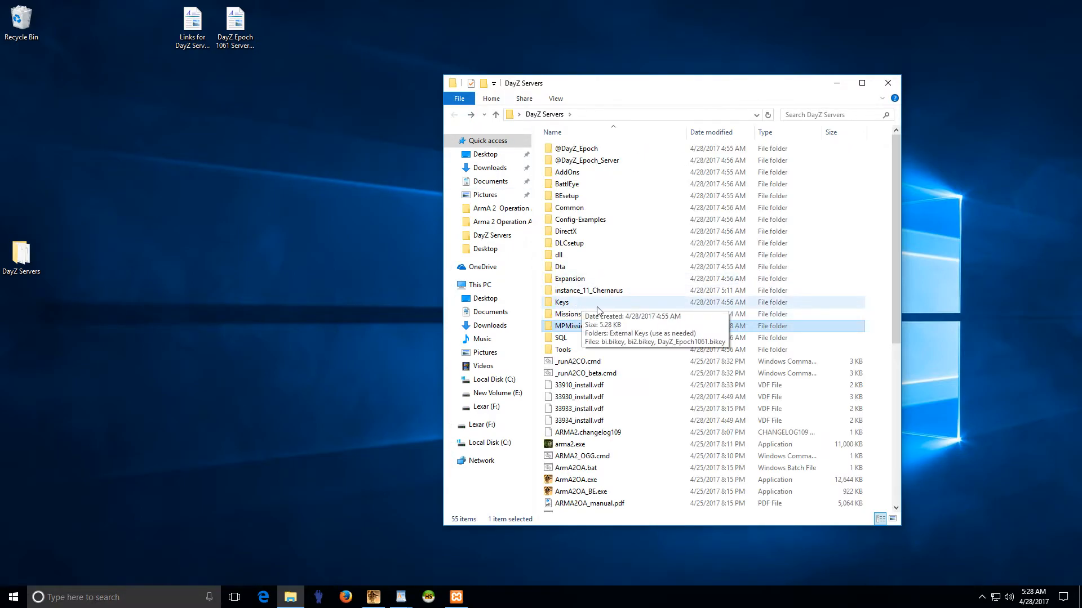
Step: Create a desktop shortcut to DayZ_Epoch_instance_11_Chernarus.bat and close the DayZ Servers window
{"action": "scroll", "coordinate": [597, 308], "scroll_direction": "down", "scroll_amount": 5}
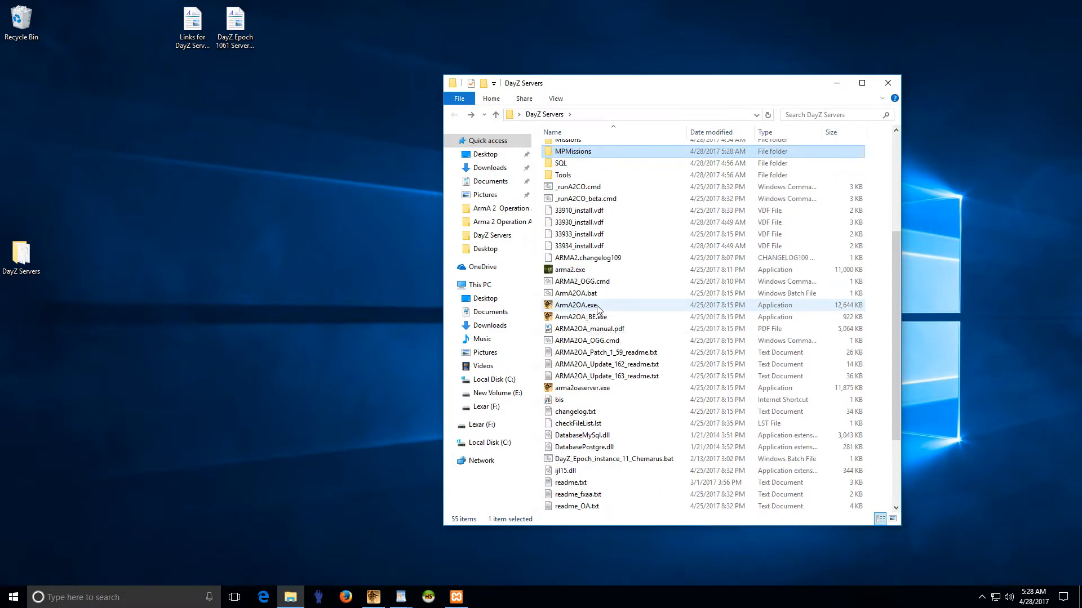
{"action": "left_click_drag", "start_coordinate": [600, 461], "coordinate": [27, 319]}
{"action": "left_click", "coordinate": [113, 405]}
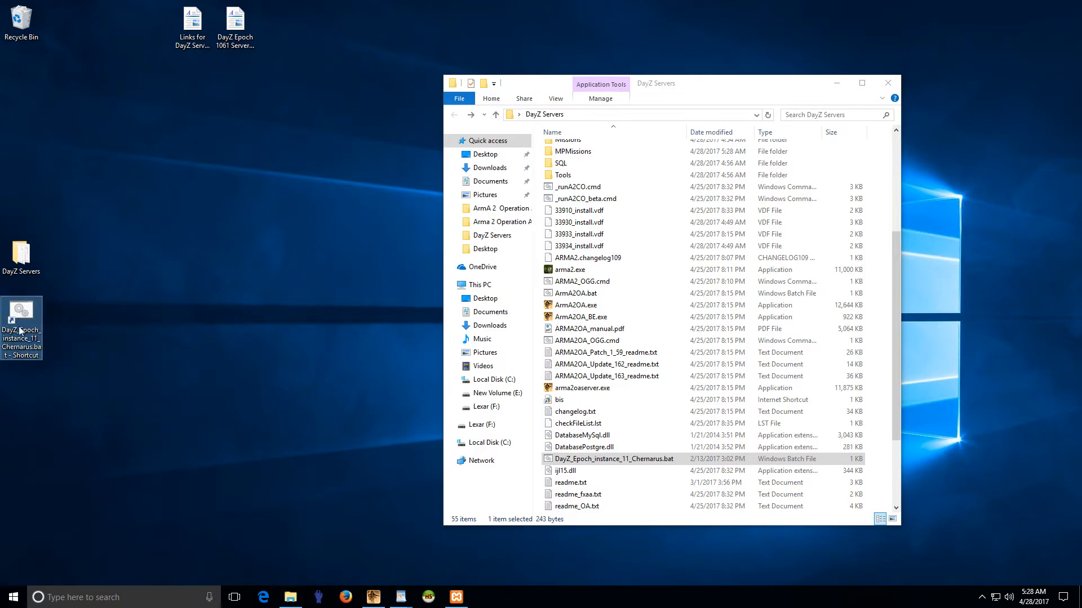
{"action": "scroll", "coordinate": [608, 437], "scroll_direction": "up", "scroll_amount": 5}
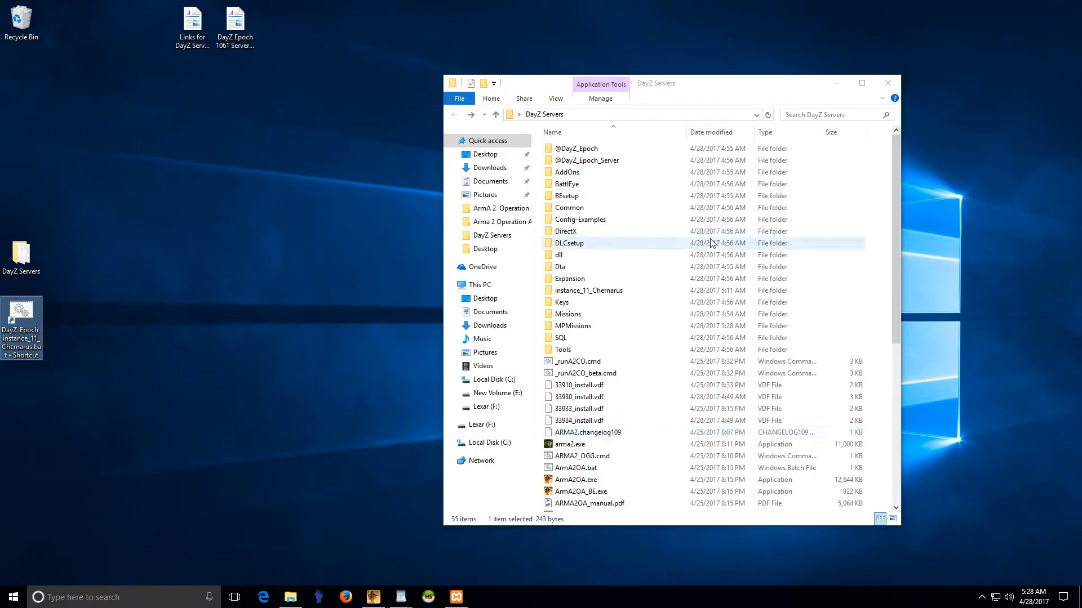
{"action": "left_click", "coordinate": [888, 83]}
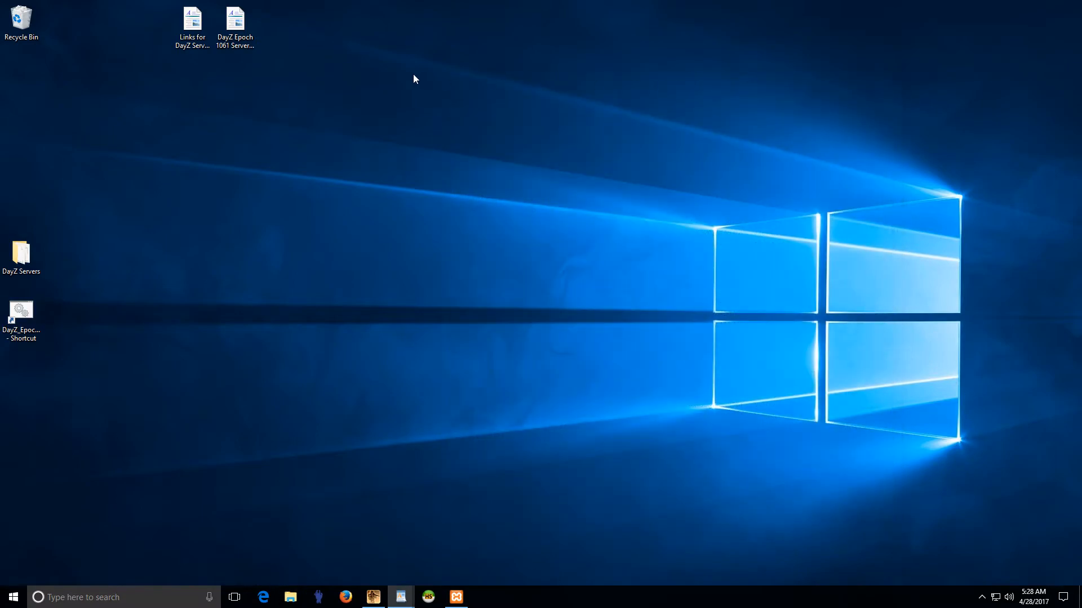
{"action": "double_click", "coordinate": [192, 25]}
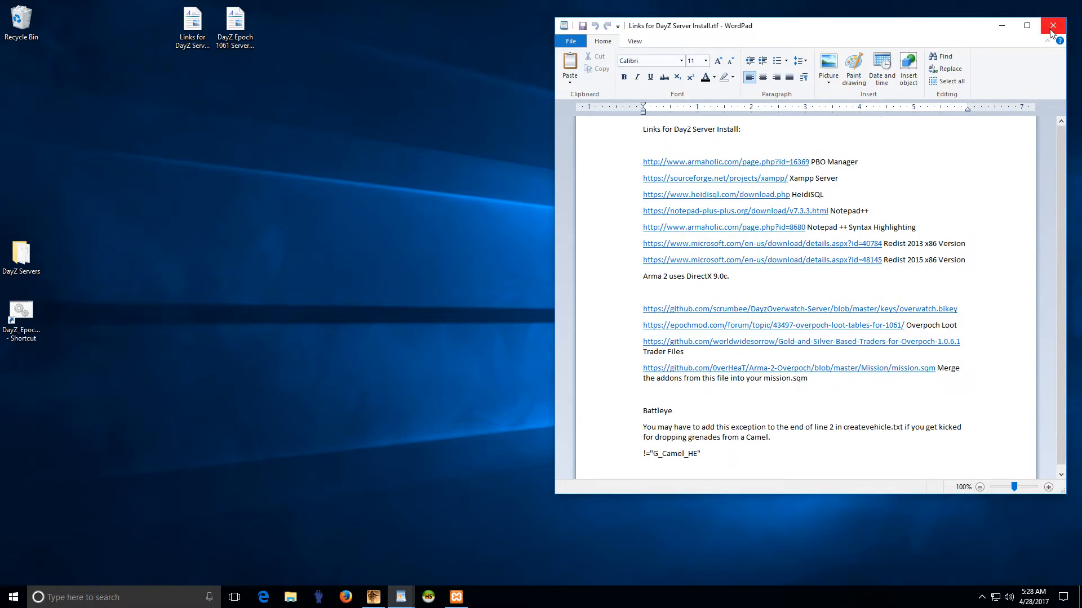
{"action": "left_click", "coordinate": [1052, 26]}
{"action": "left_click", "coordinate": [236, 25]}
{"action": "double_click", "coordinate": [236, 26]}
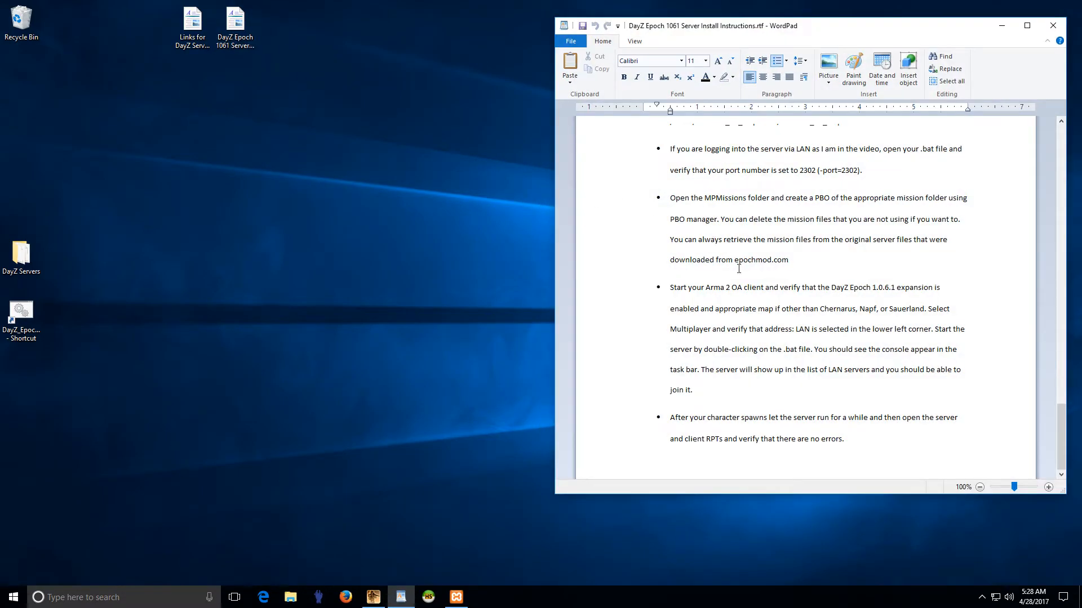
{"action": "left_click_drag", "start_coordinate": [752, 291], "coordinate": [911, 291]}
{"action": "left_click", "coordinate": [907, 309]}
{"action": "left_click", "coordinate": [1054, 26]}
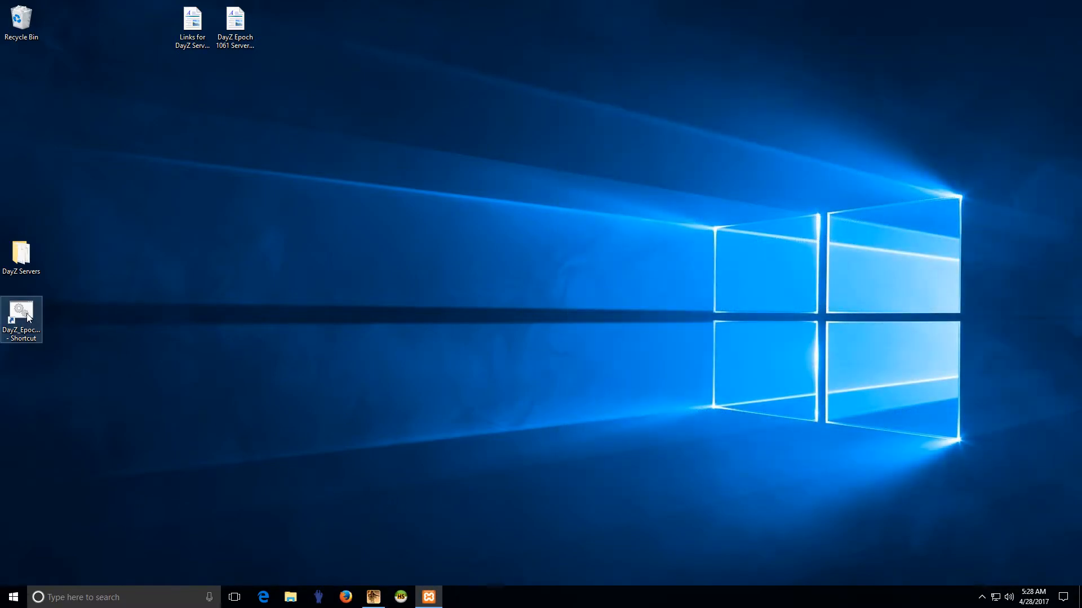
Step: Launch the server from the DayZ_Epoch_instance_11_Chernarus.bat desktop shortcut
{"action": "mouse_move", "coordinate": [373, 604]}
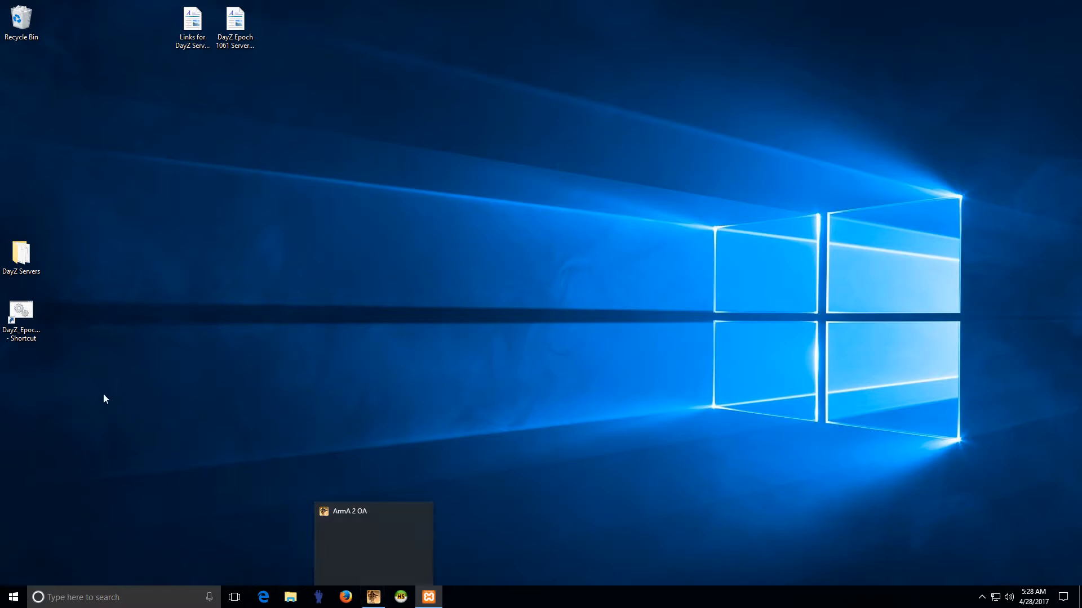
{"action": "double_click", "coordinate": [25, 316]}
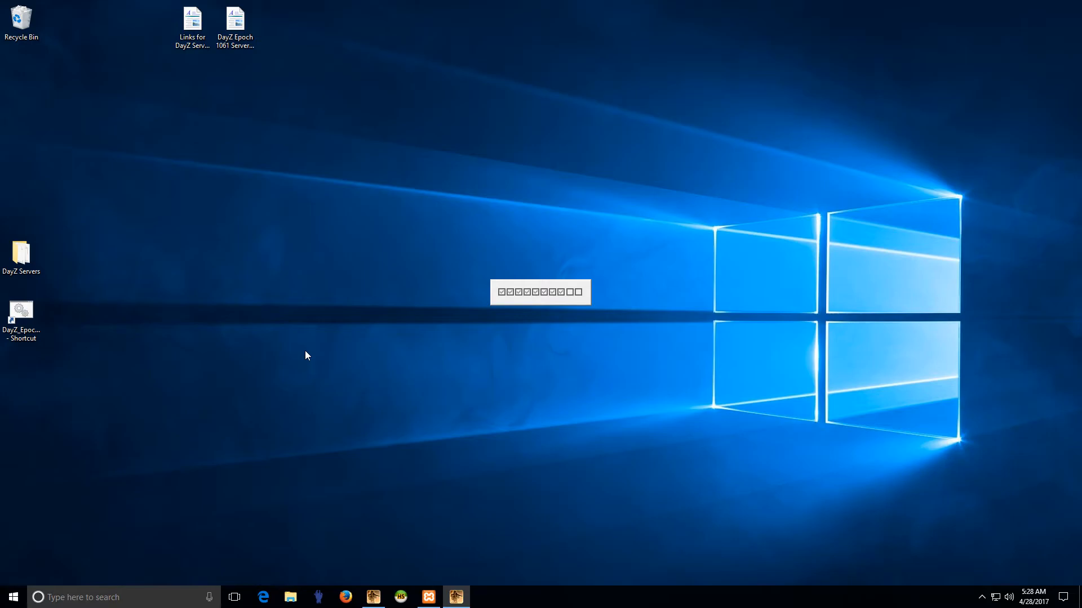
Step: Enlarge and center the server console showing port 2302 logs, then switch to ArmA 2 OA
{"action": "mouse_move", "coordinate": [373, 596]}
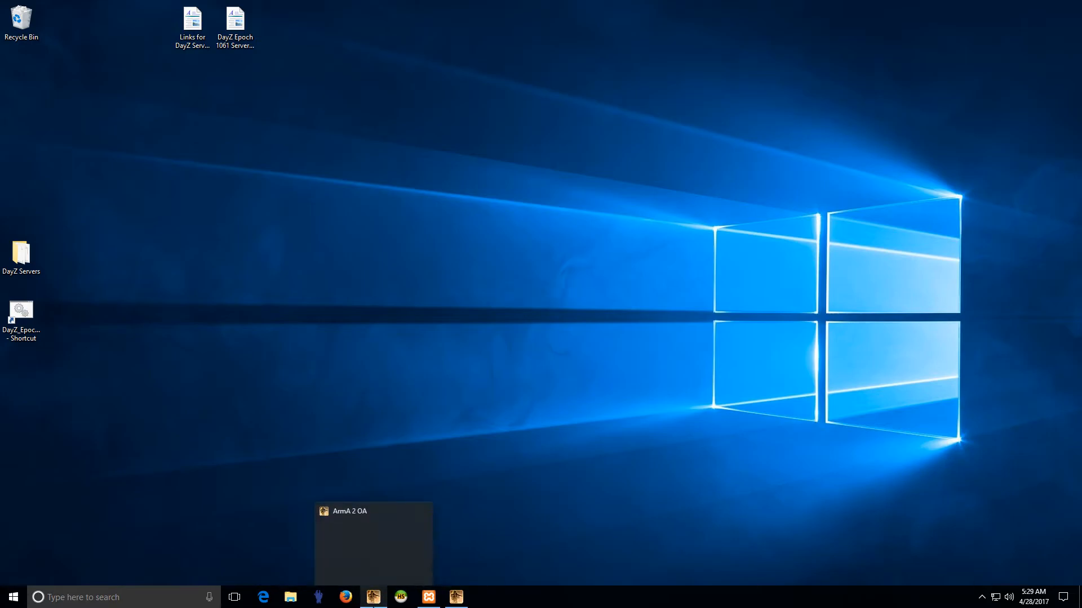
{"action": "left_click", "coordinate": [456, 596]}
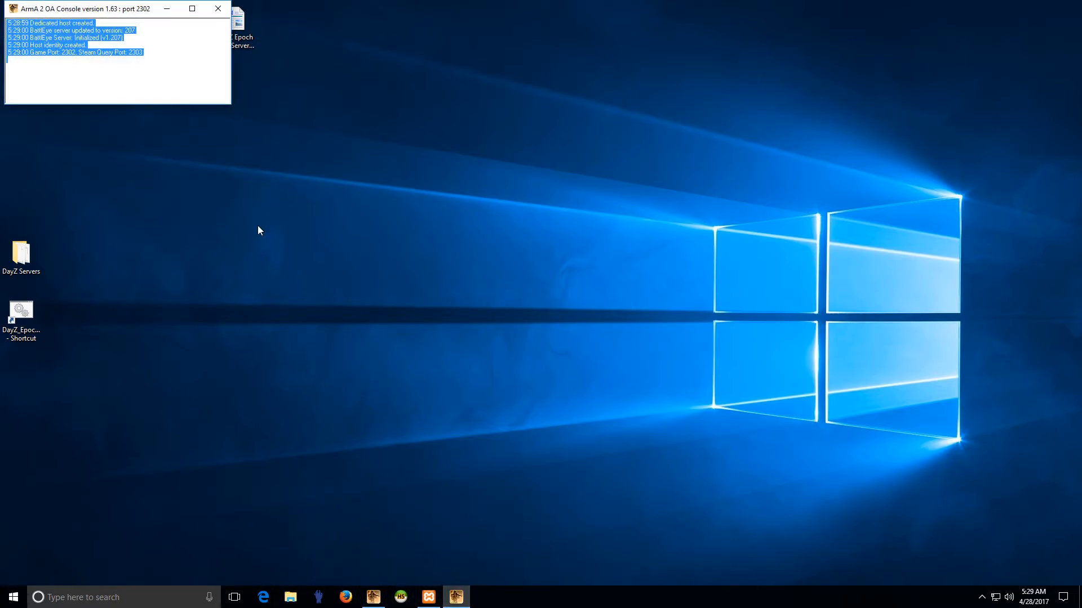
{"action": "left_click_drag", "start_coordinate": [230, 108], "coordinate": [415, 338]}
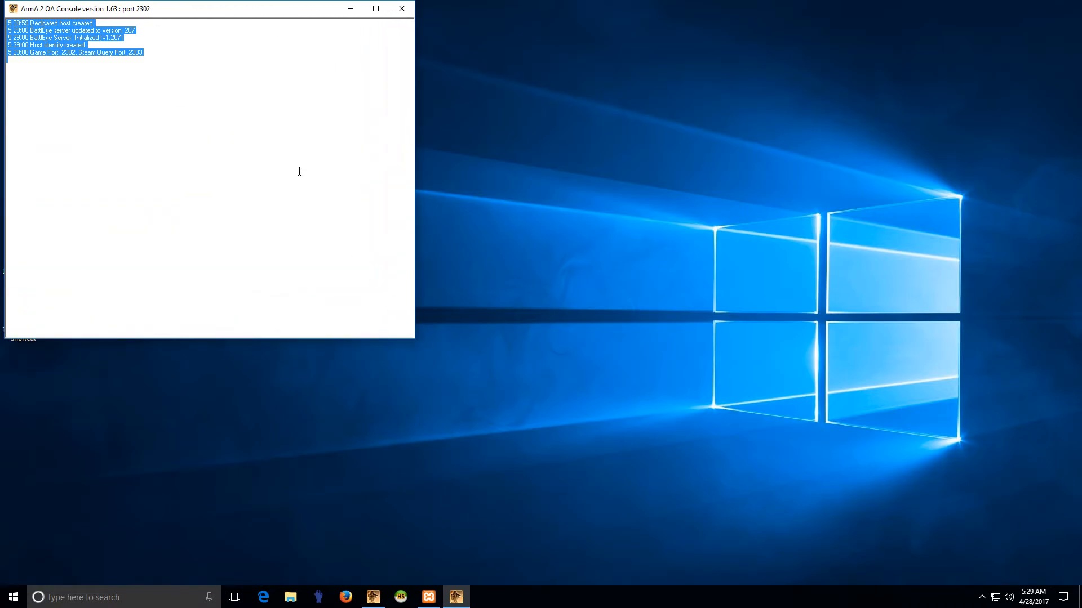
{"action": "left_click_drag", "start_coordinate": [181, 11], "coordinate": [265, 51]}
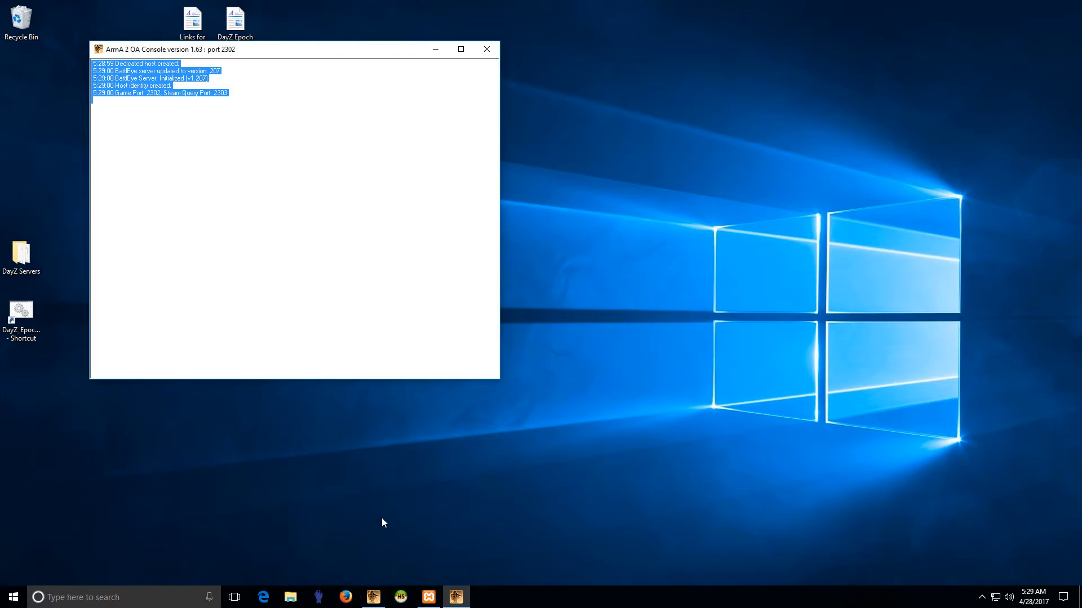
{"action": "left_click", "coordinate": [374, 597]}
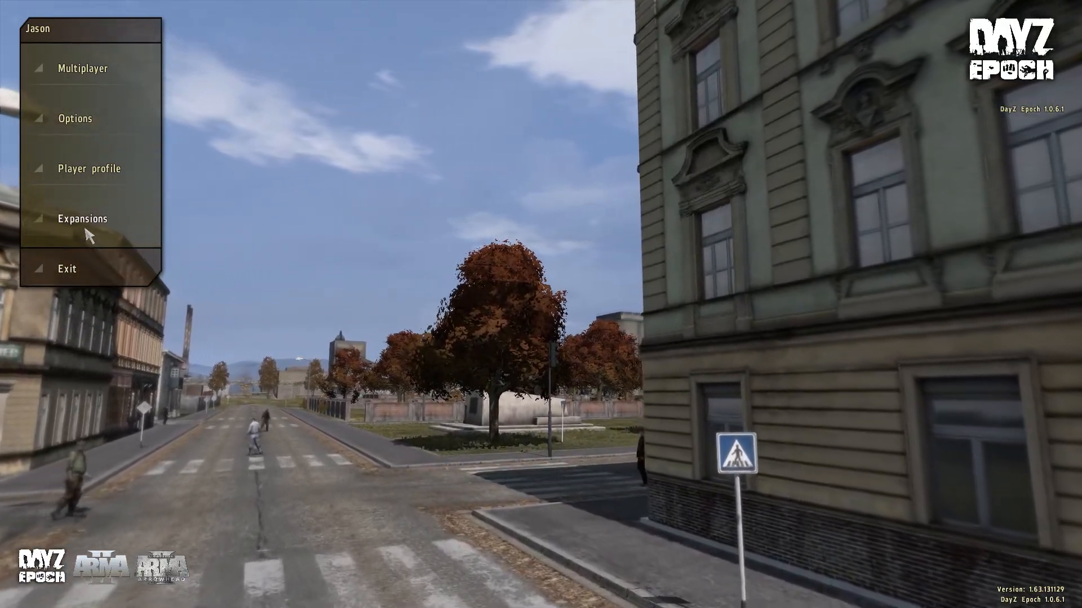
Step: Select the DayZ Epoch 1.0.6.1 expansion, close the expansions list, and open the LAN multiplayer browser
{"action": "left_click", "coordinate": [84, 228]}
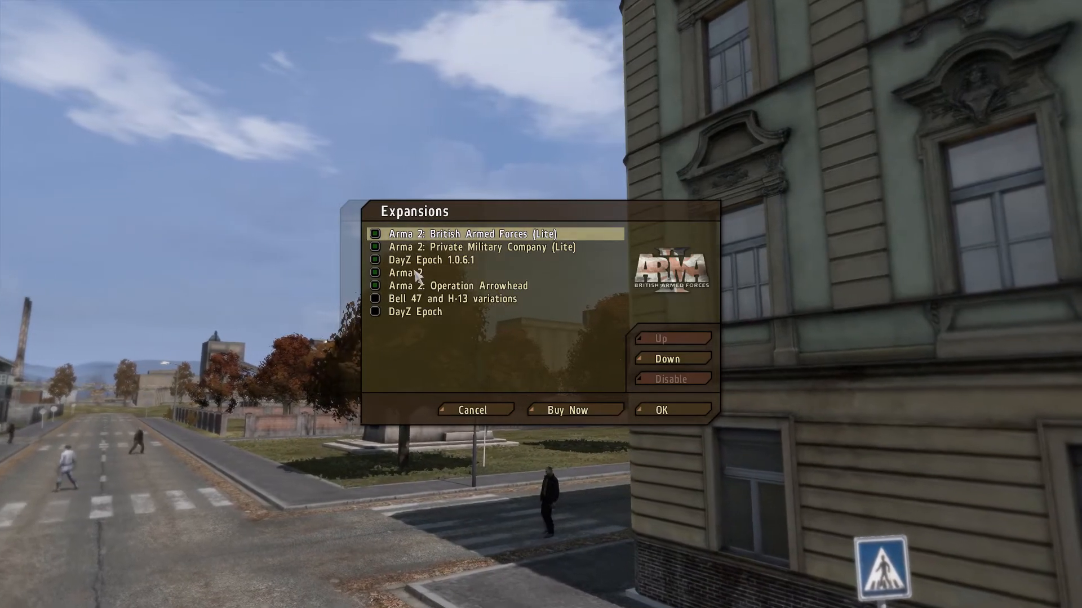
{"action": "left_click", "coordinate": [433, 260]}
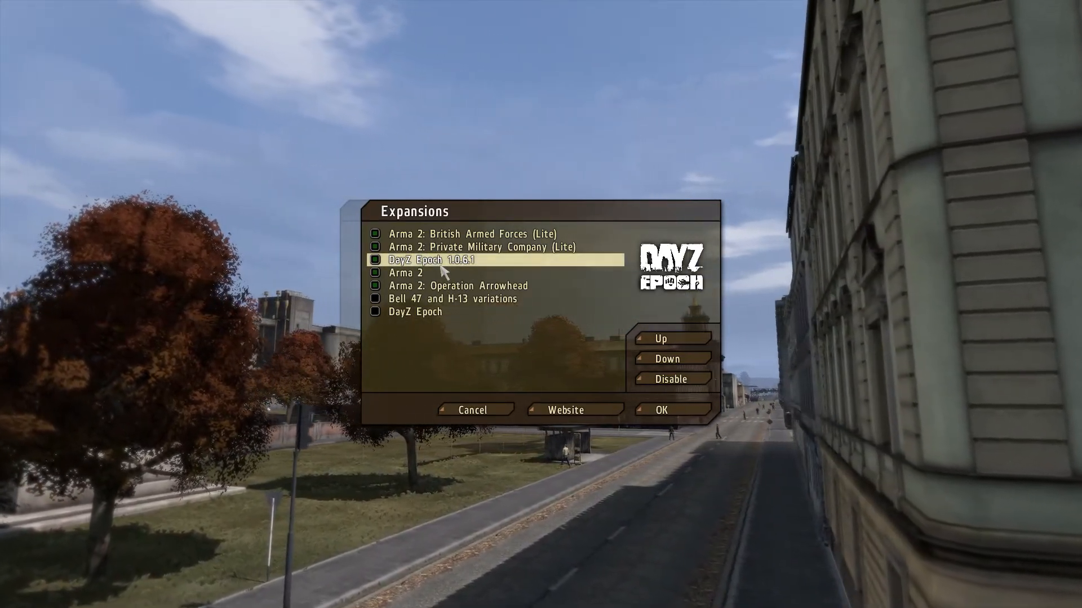
{"action": "left_click", "coordinate": [471, 410]}
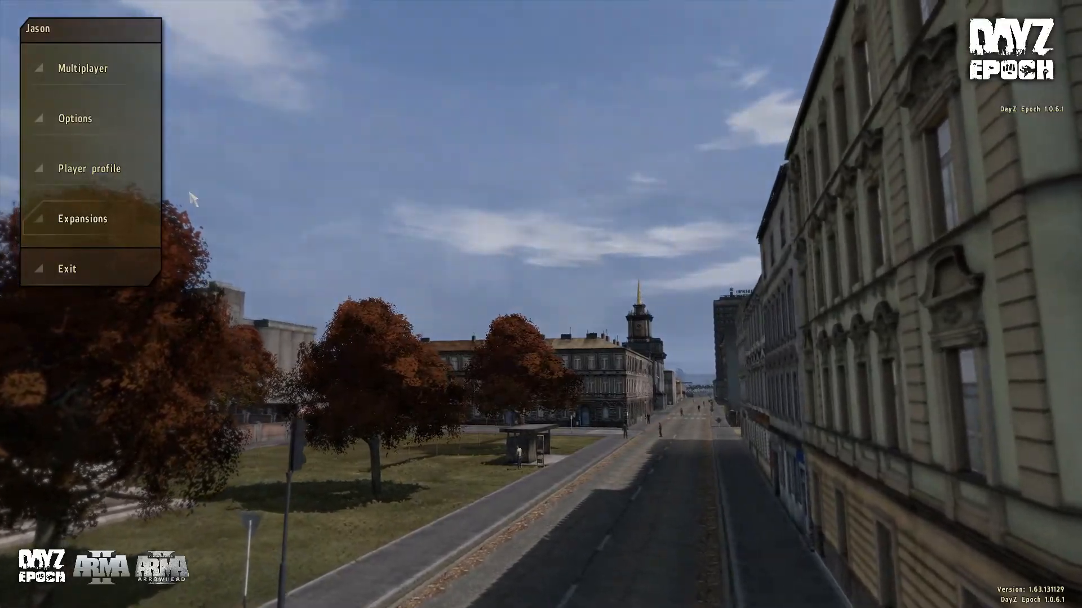
{"action": "left_click", "coordinate": [86, 72]}
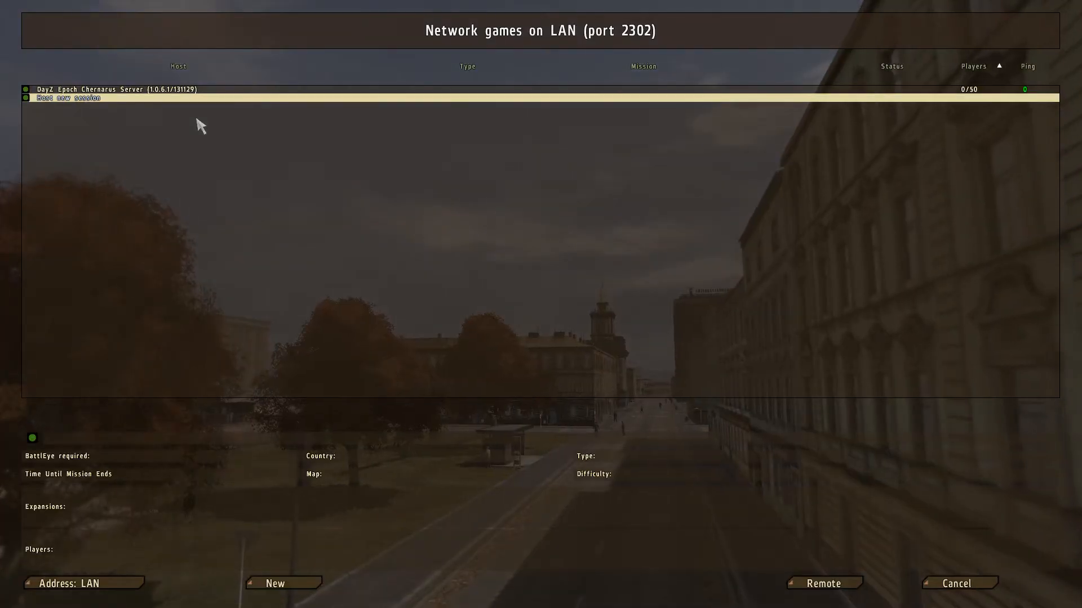
Step: Select the local DayZ Epoch Chernarus server, then switch the browser address from LAN to Internet
{"action": "left_click", "coordinate": [144, 90]}
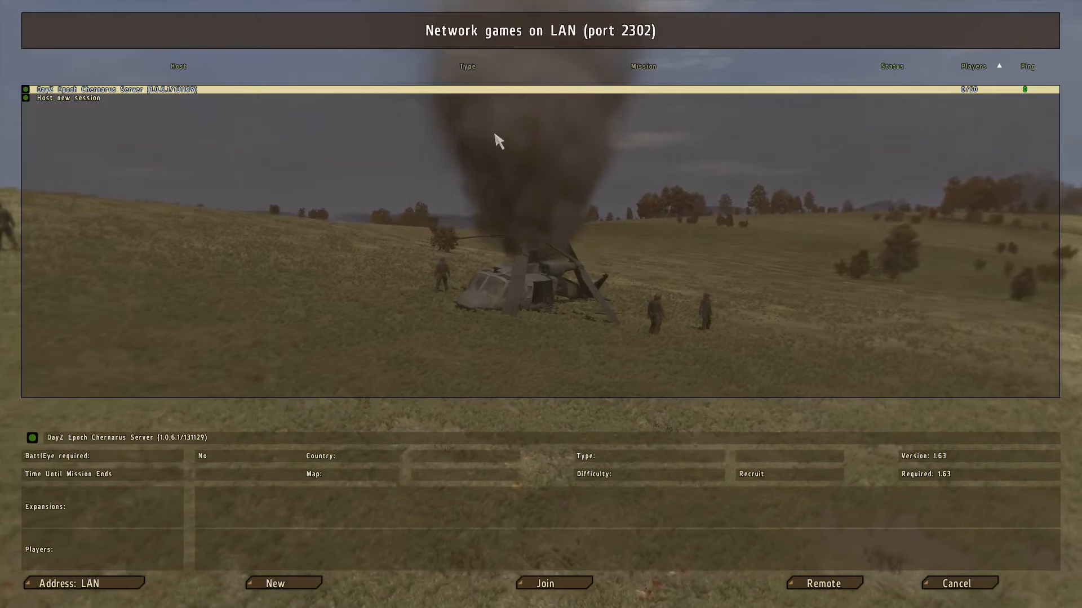
{"action": "left_click", "coordinate": [87, 585]}
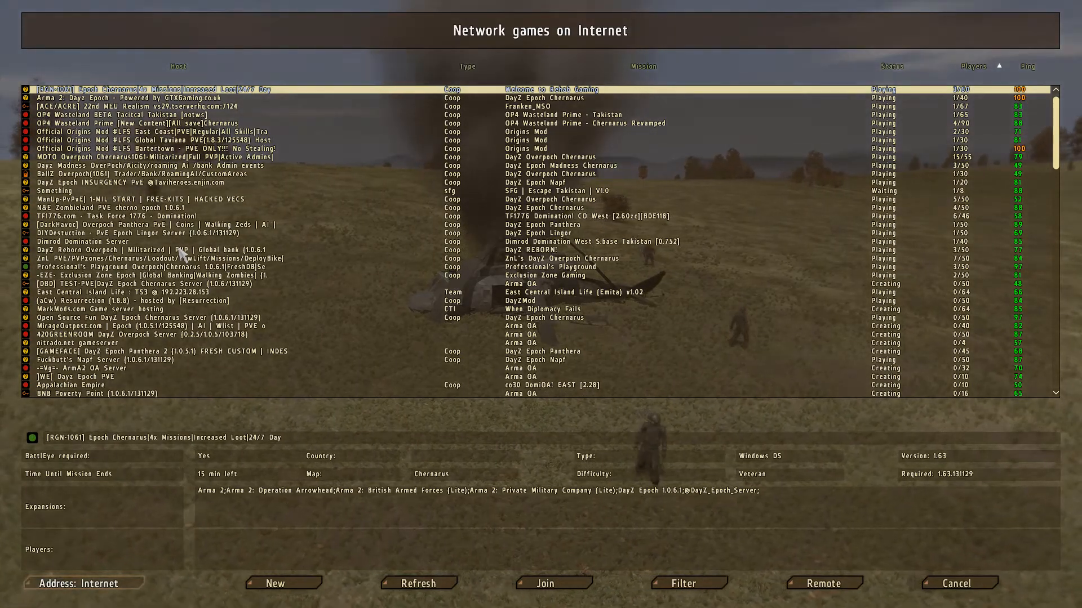
Step: Inspect details of public servers like DarkHavoc Overpoch and MOTO Overpoch Chernarus, then switch back to LAN
{"action": "left_click", "coordinate": [164, 225]}
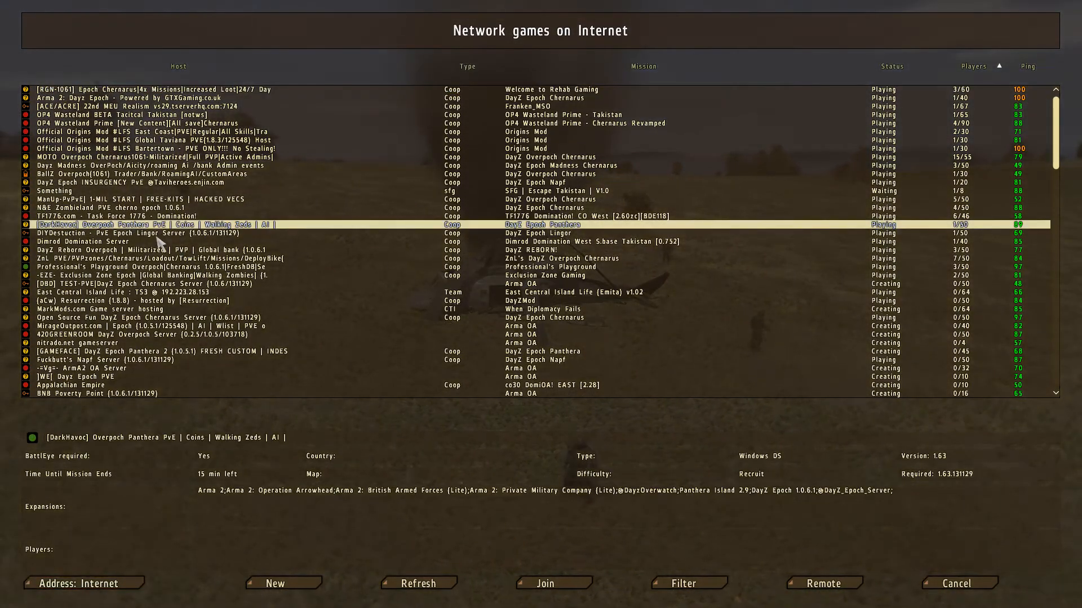
{"action": "left_click", "coordinate": [174, 266]}
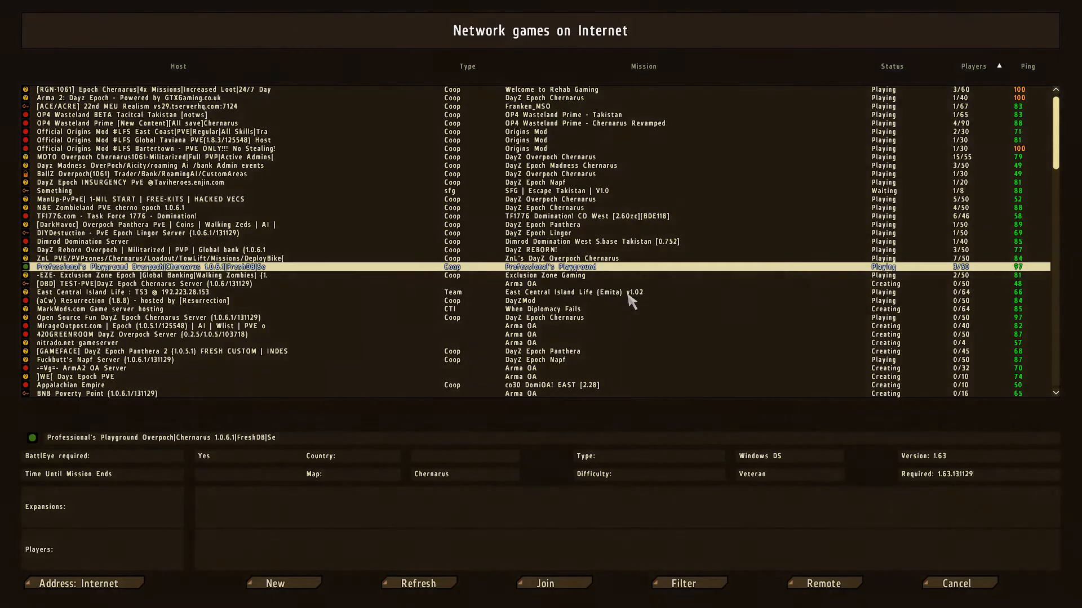
{"action": "left_click", "coordinate": [574, 294]}
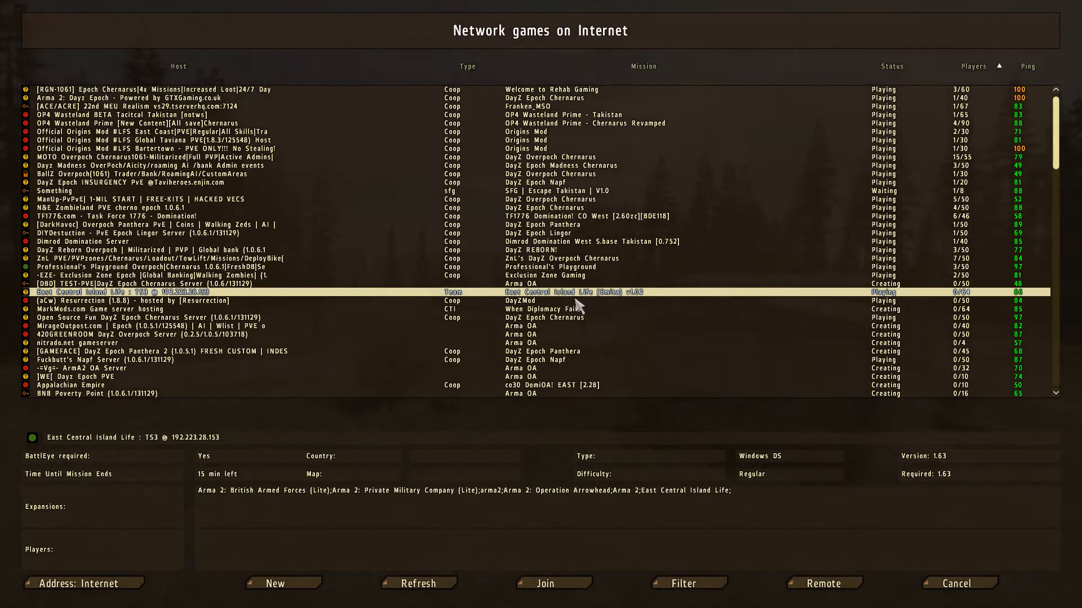
{"action": "left_click", "coordinate": [529, 318]}
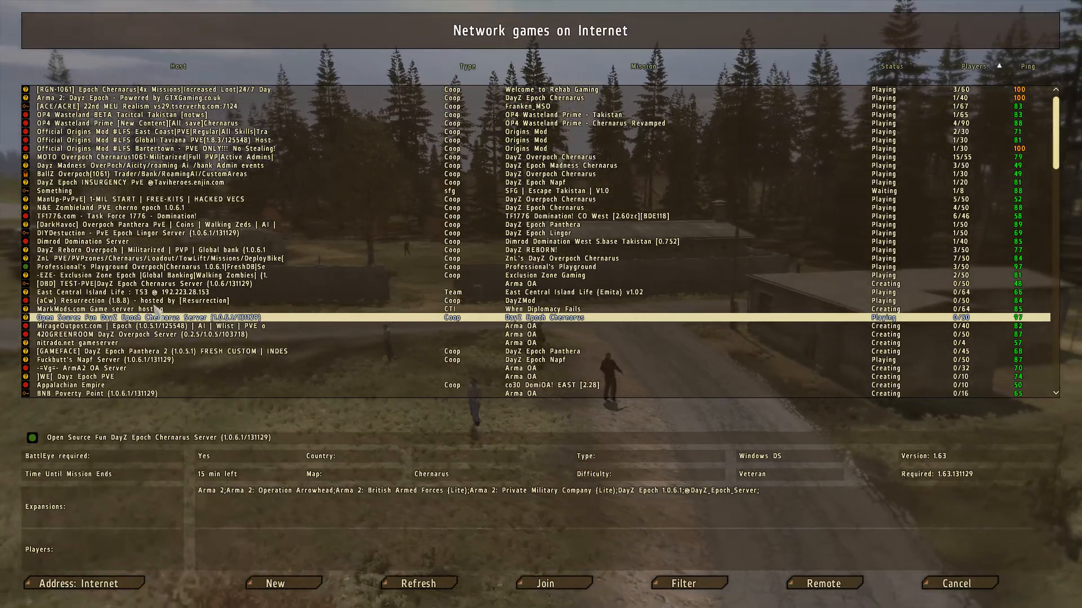
{"action": "left_click", "coordinate": [550, 159]}
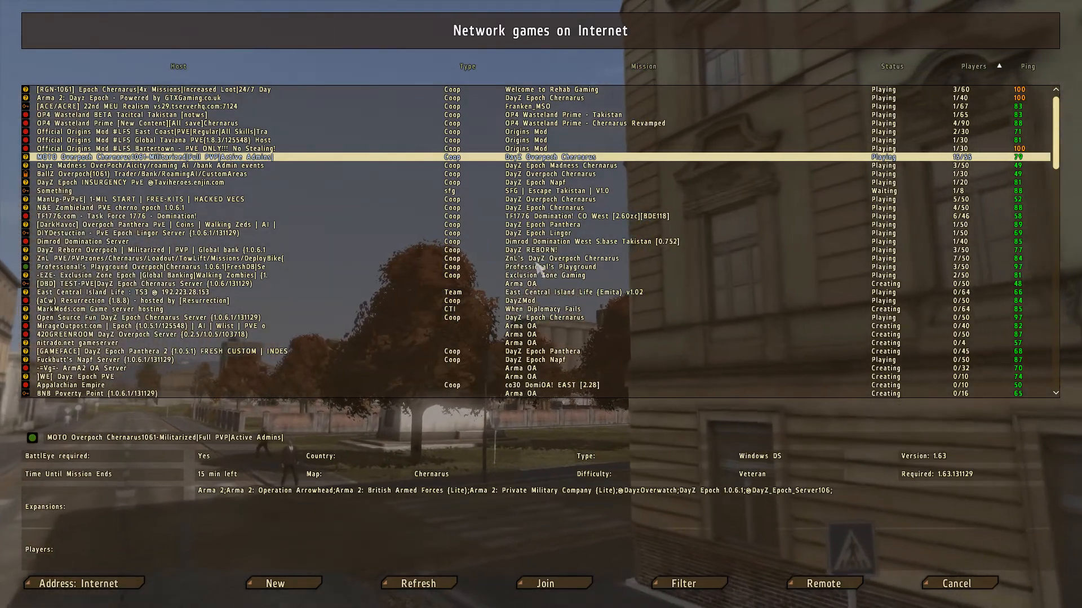
{"action": "left_click", "coordinate": [538, 233]}
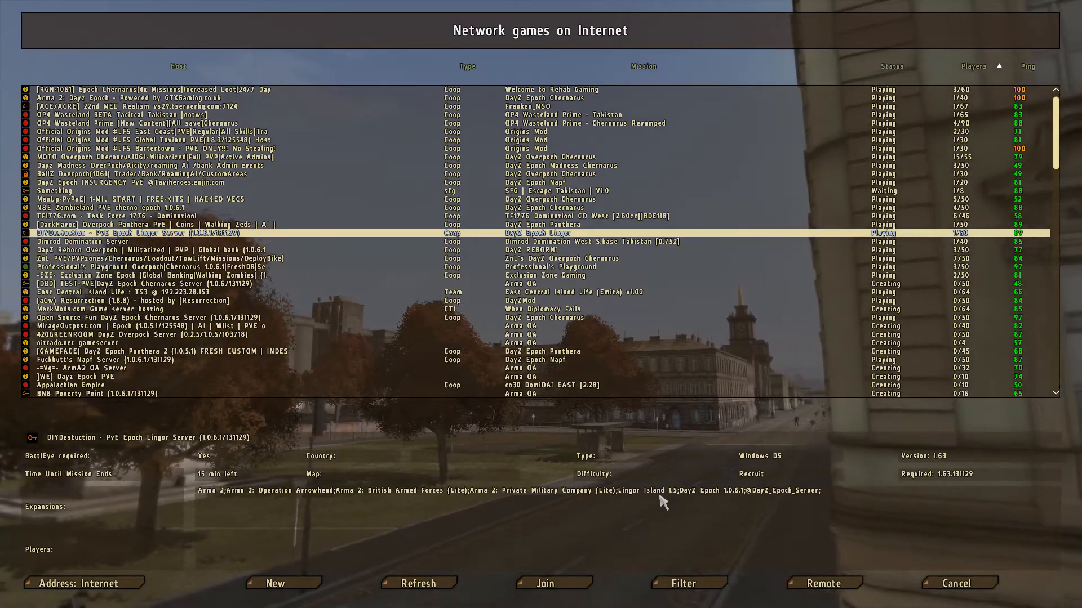
{"action": "left_click", "coordinate": [113, 584]}
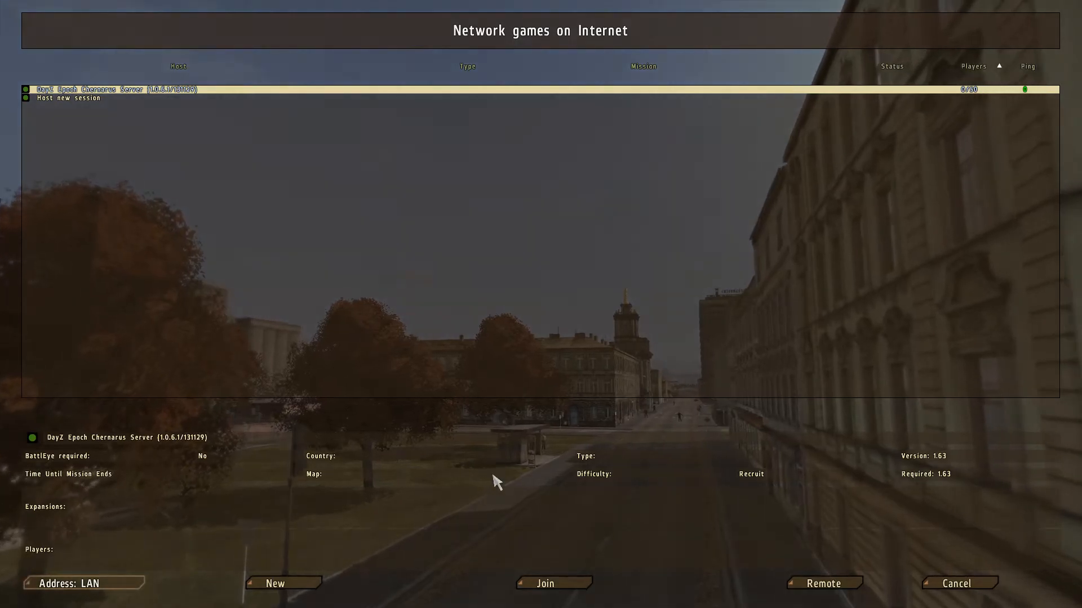
Step: Join the LAN DayZ Epoch Chernarus server, confirm in the lobby, and choose the male character
{"action": "left_click", "coordinate": [569, 586]}
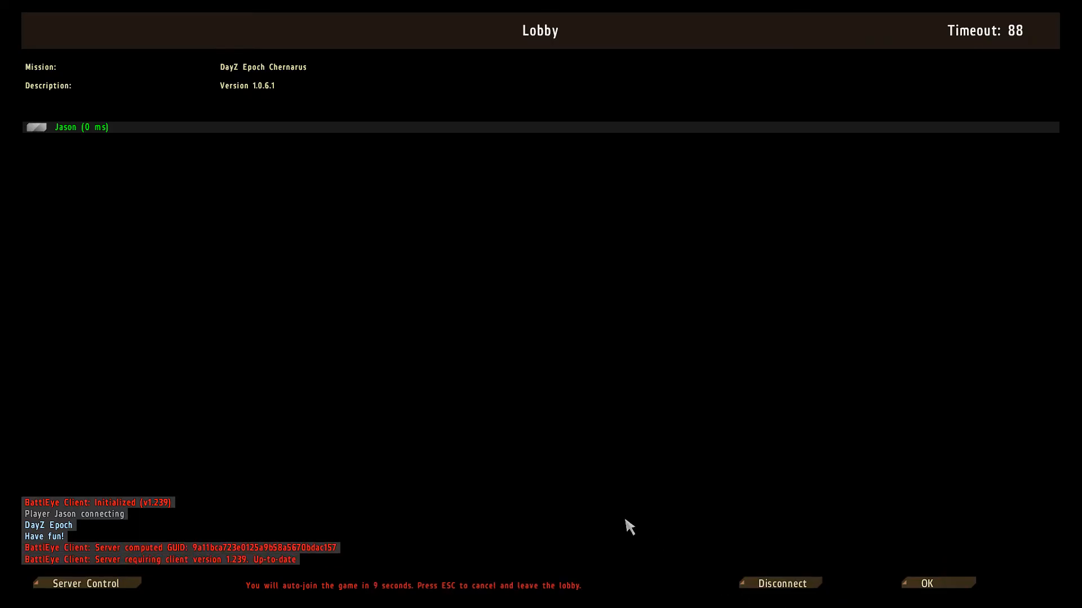
{"action": "left_click", "coordinate": [925, 584]}
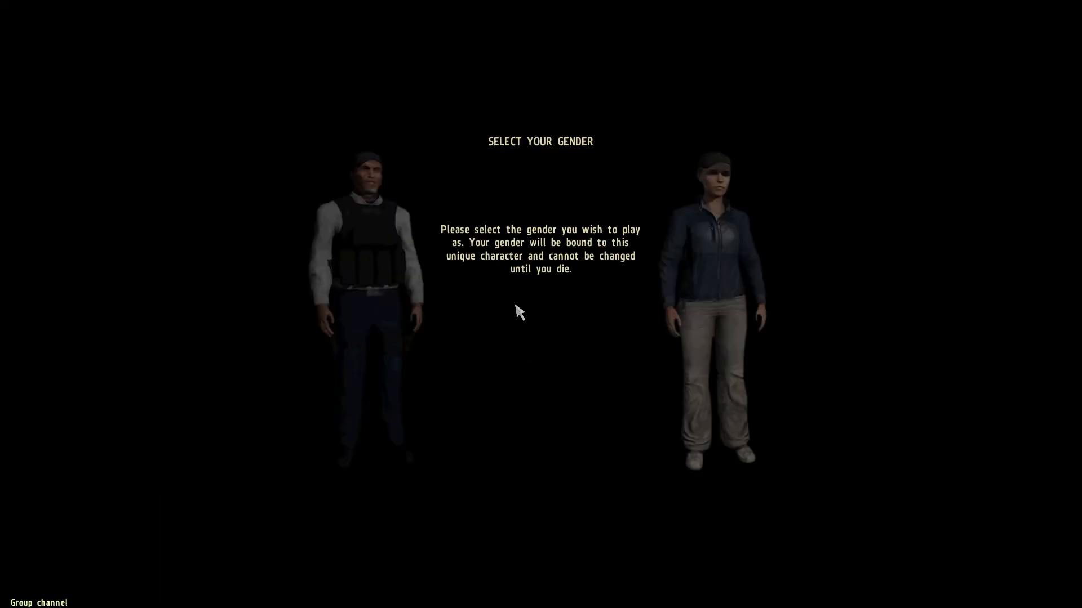
{"action": "left_click", "coordinate": [385, 293]}
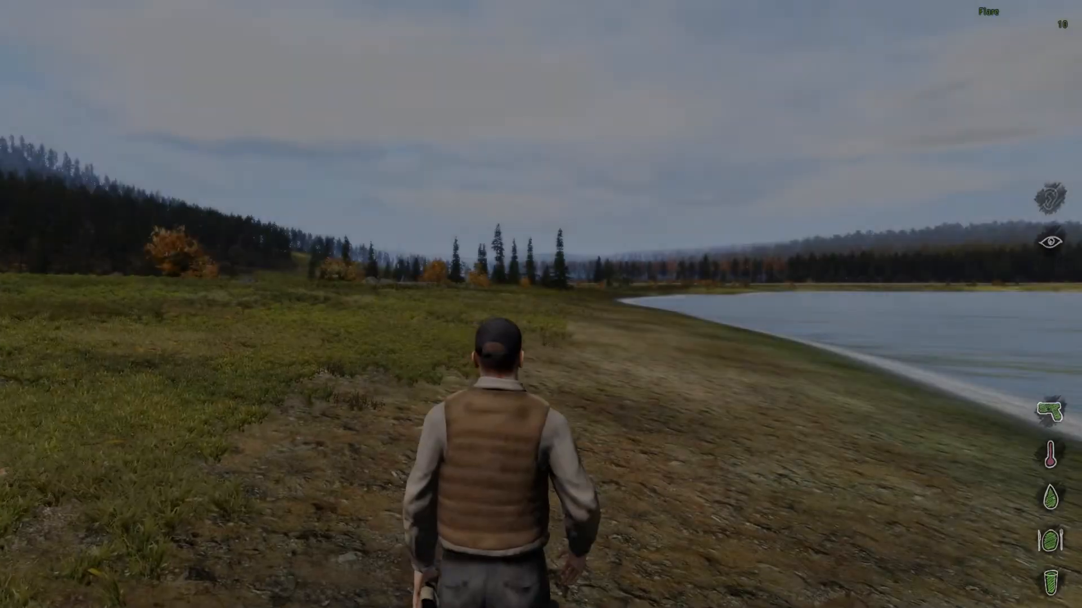
Step: Run the character forward in-game, then bring the ArmA 2 OA server console to the front
{"action": "key", "text": "w"}
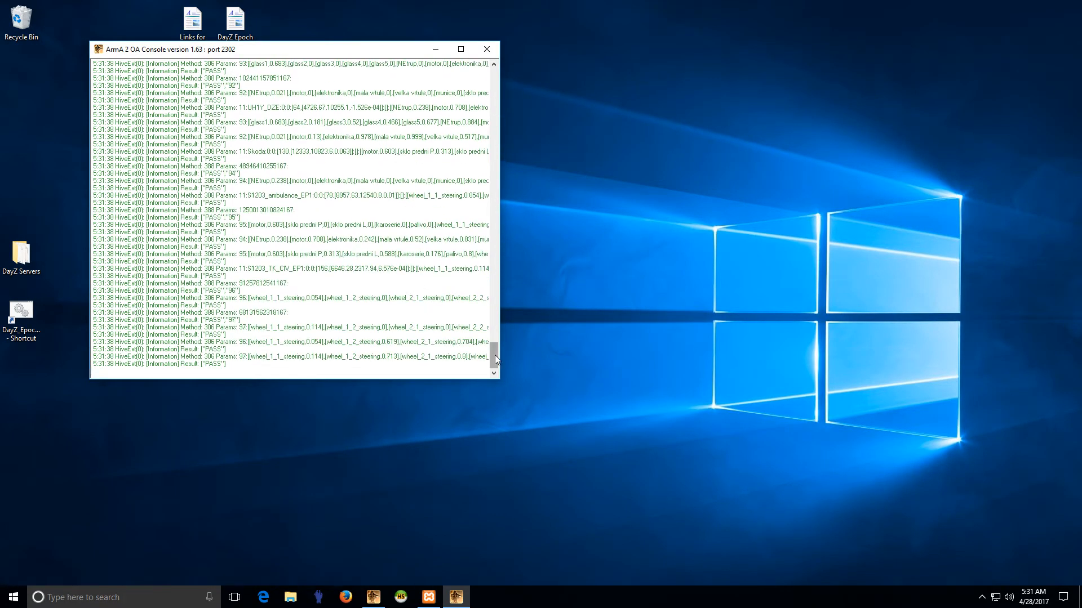
{"action": "left_click_drag", "start_coordinate": [491, 68], "coordinate": [490, 361]}
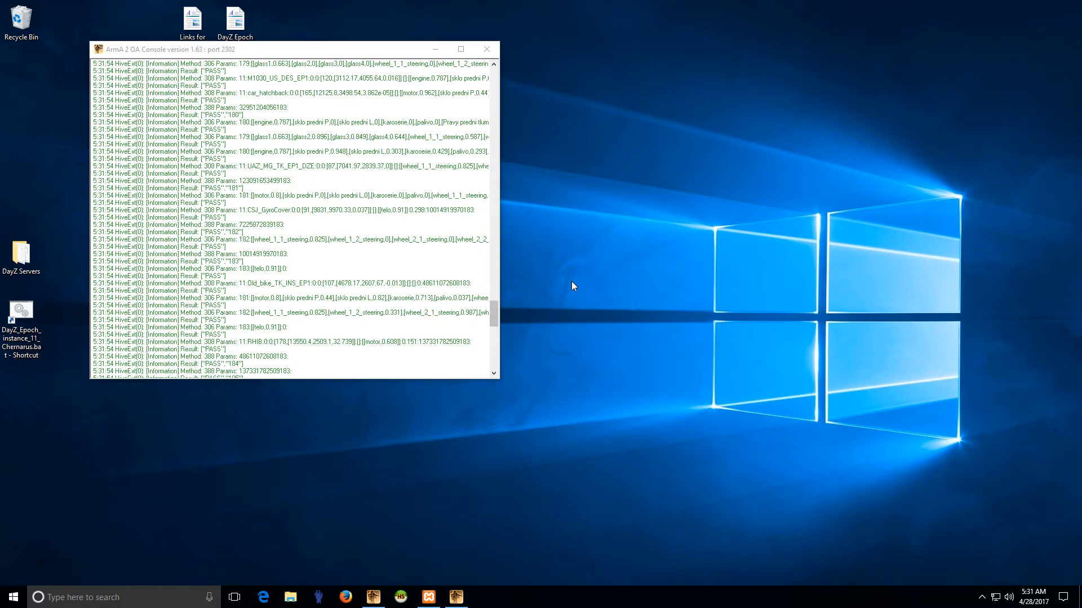
{"action": "left_click", "coordinate": [498, 288]}
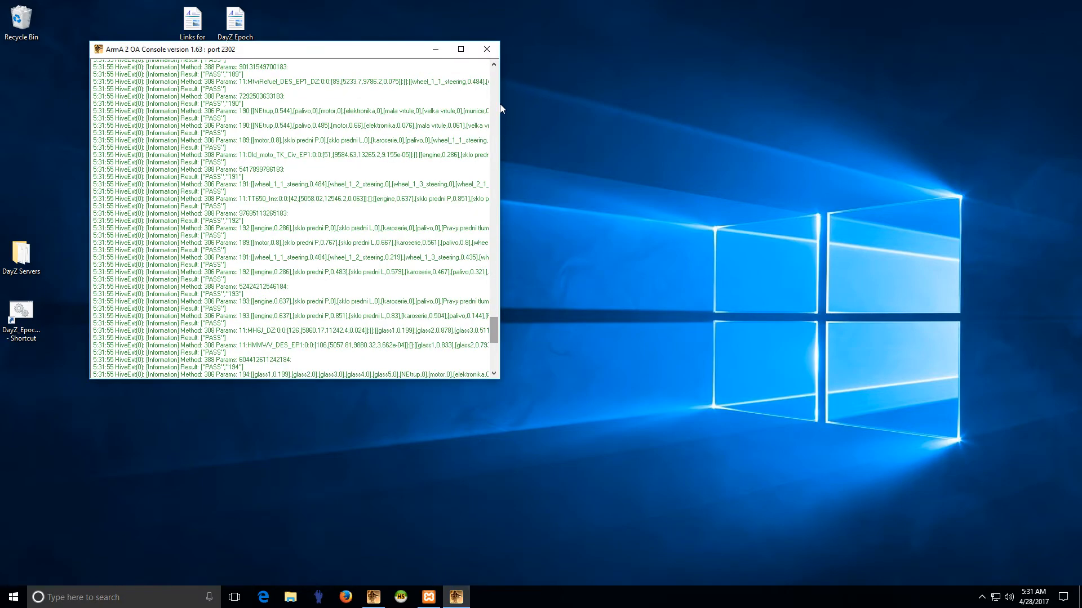
Step: Scroll the HiveExt log to confirm the 5:32:12 Method 307 call returns PASS, then minimize and restore the console
{"action": "left_click_drag", "start_coordinate": [492, 323], "coordinate": [503, 71]}
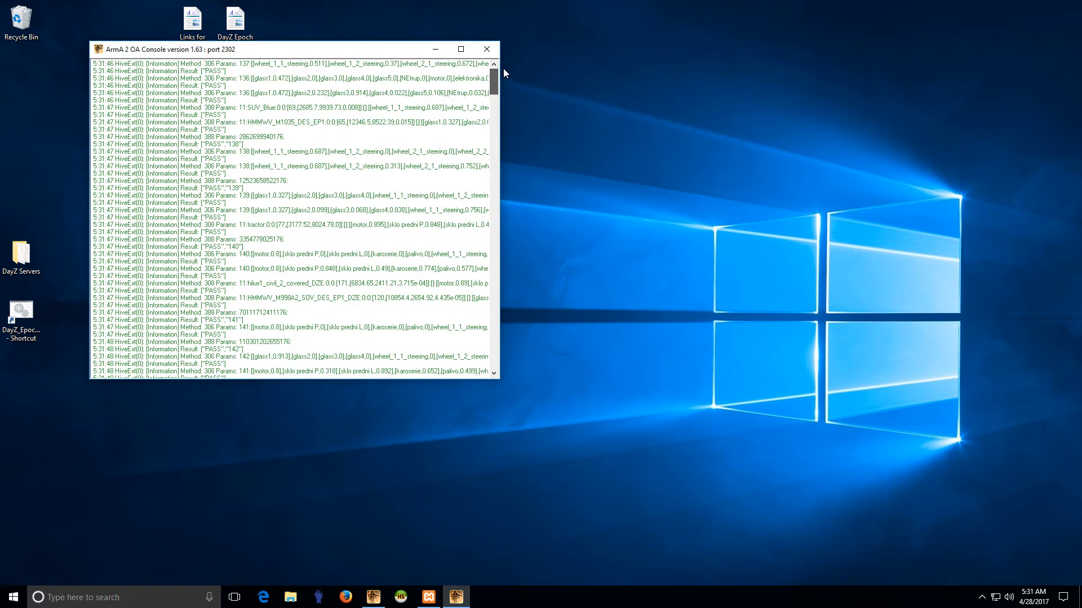
{"action": "left_click_drag", "start_coordinate": [495, 79], "coordinate": [494, 354]}
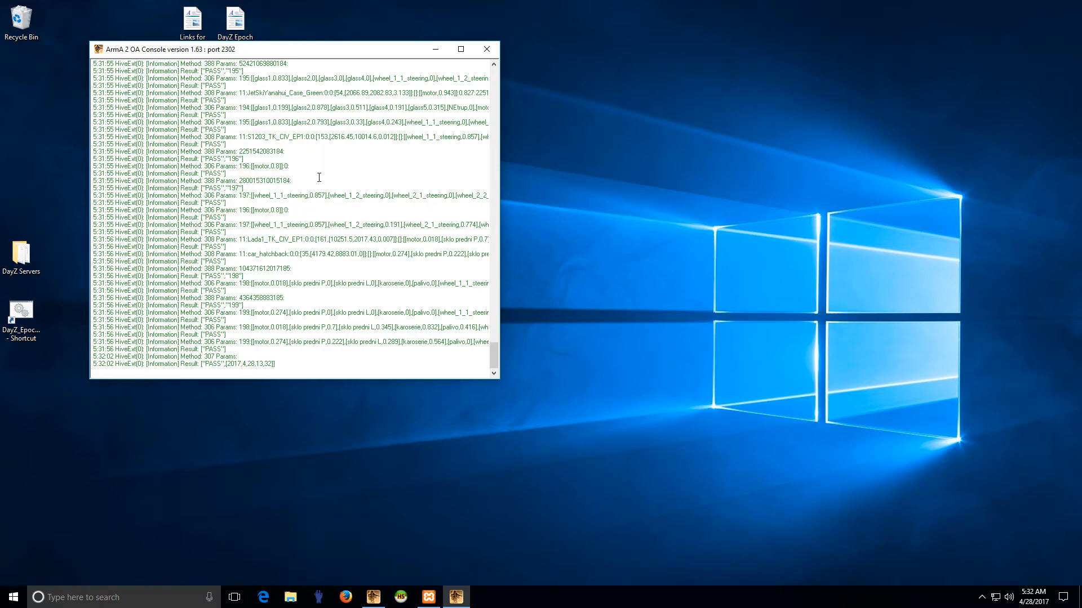
{"action": "scroll", "coordinate": [315, 167], "scroll_direction": "up", "scroll_amount": 5}
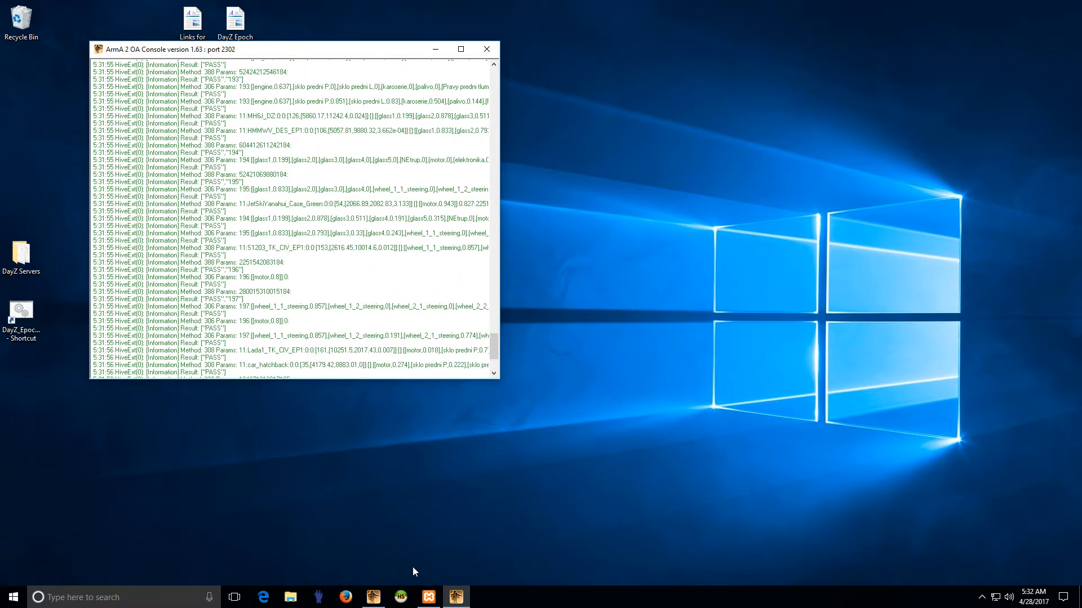
{"action": "left_click", "coordinate": [458, 597]}
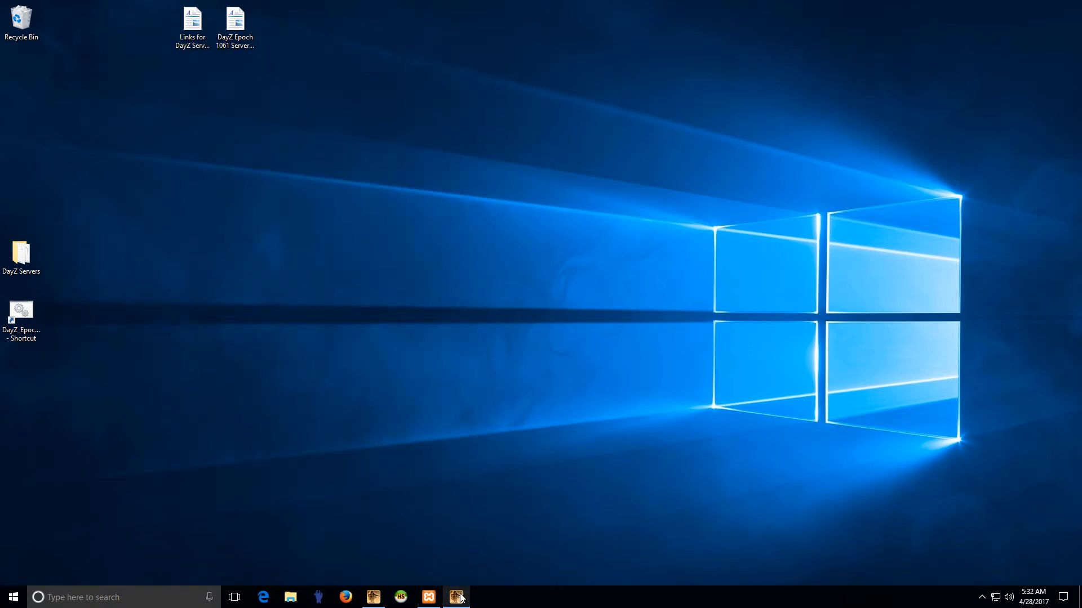
{"action": "left_click", "coordinate": [458, 597]}
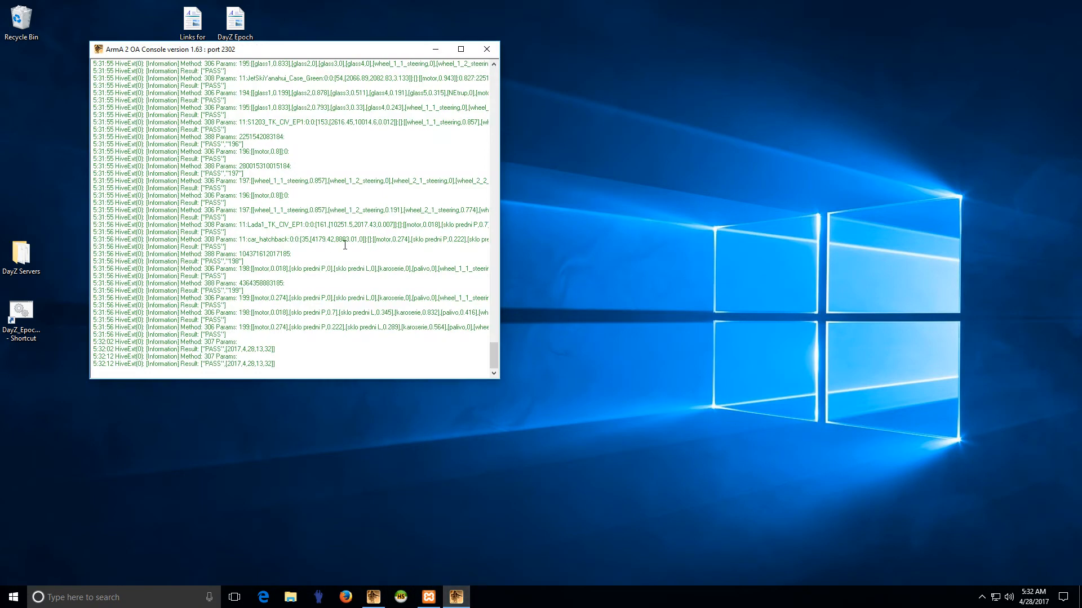
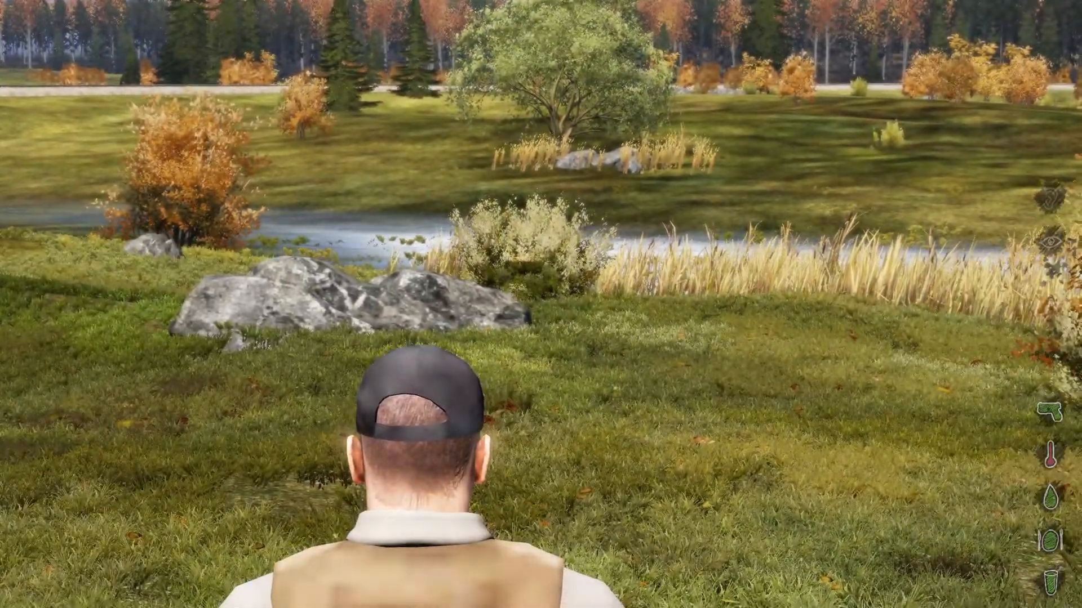
Step: Abort the DayZ Epoch Chernarus mission, disconnect from the lobby, and switch back to the desktop
{"action": "key", "text": "Escape"}
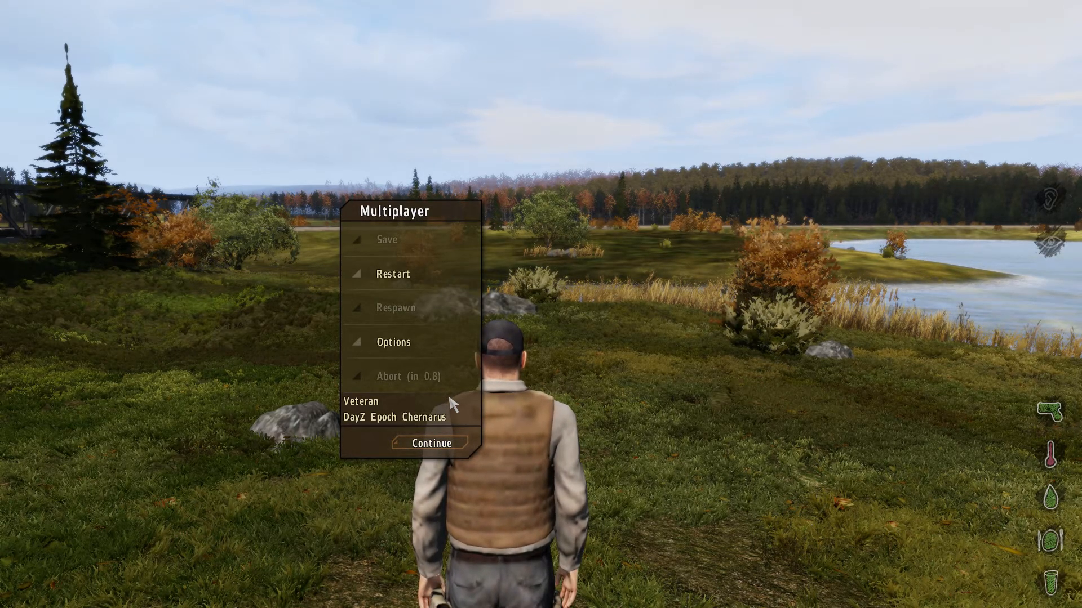
{"action": "left_click", "coordinate": [444, 383]}
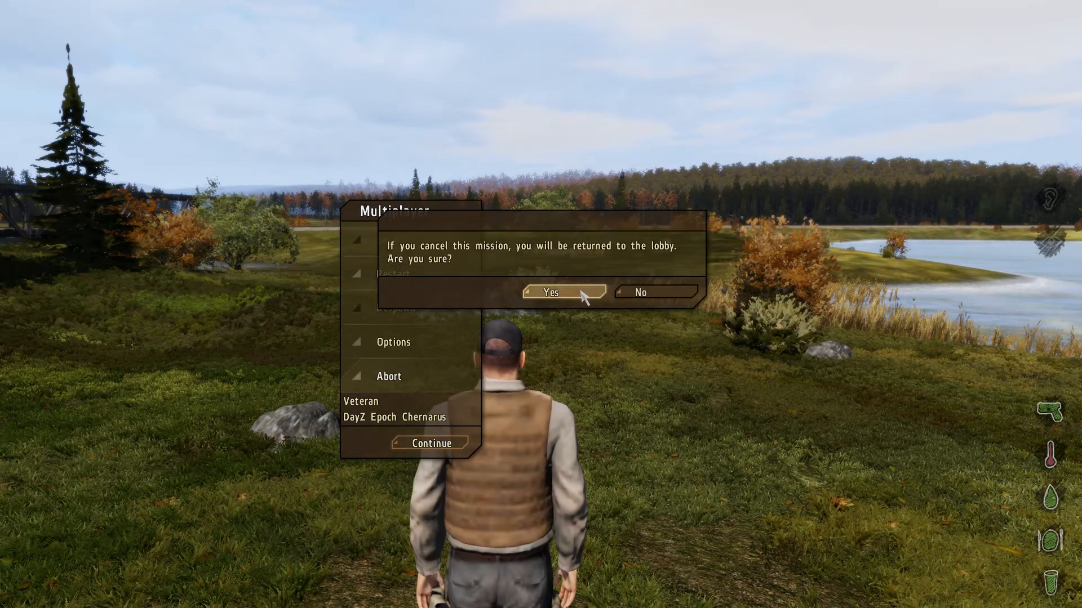
{"action": "left_click", "coordinate": [589, 294]}
{"action": "left_click", "coordinate": [786, 584]}
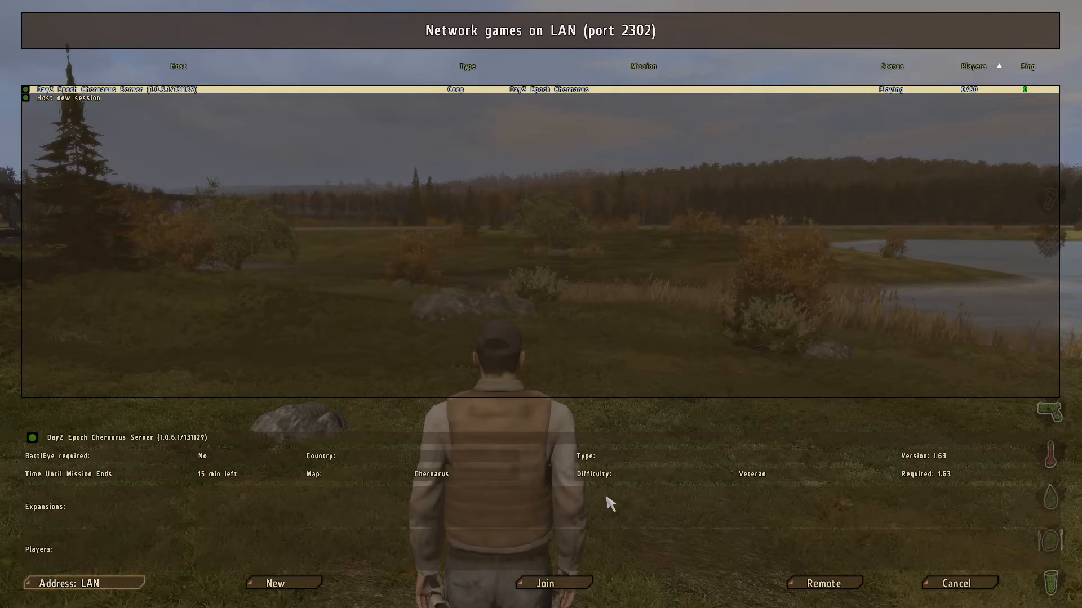
{"action": "key", "text": "alt+Tab"}
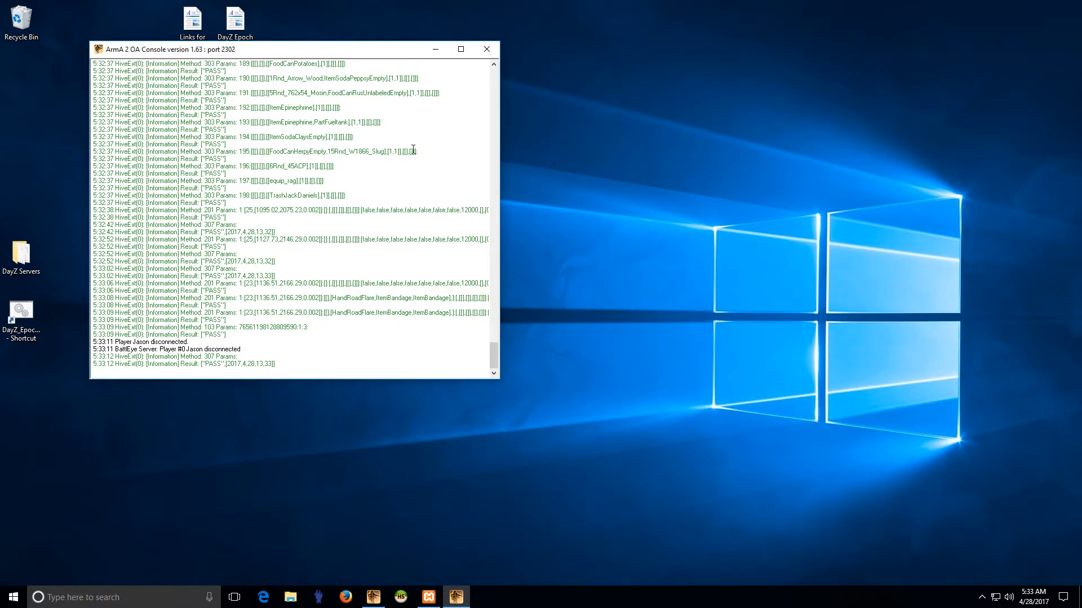
Step: Close the server console, open DayZ Servers > instance_11_Chernarus, and right-click arma2oaserver.RPT
{"action": "left_click", "coordinate": [486, 49]}
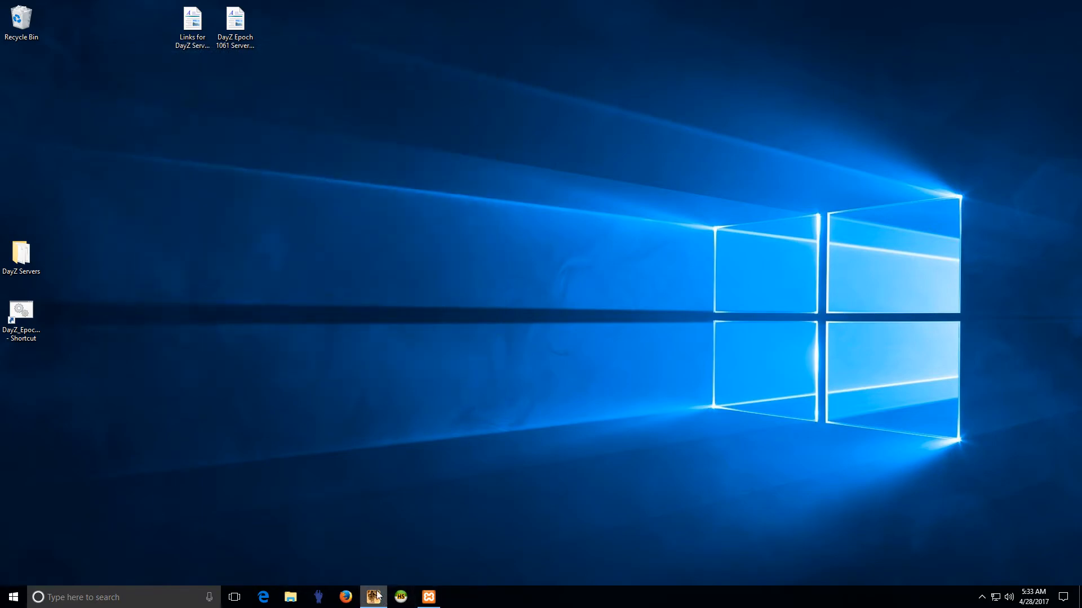
{"action": "double_click", "coordinate": [28, 253]}
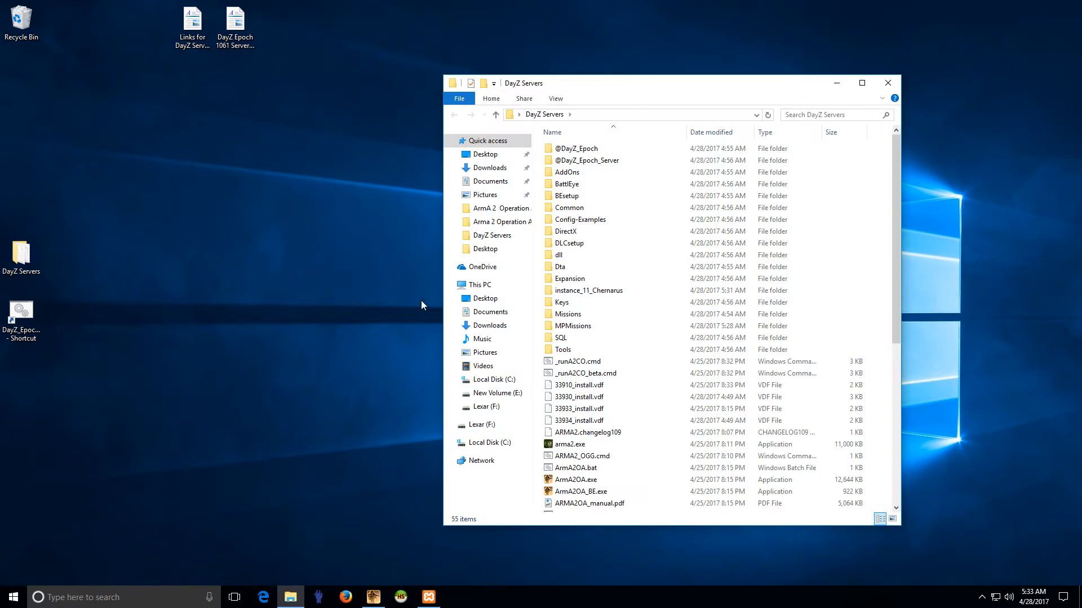
{"action": "left_click", "coordinate": [583, 292]}
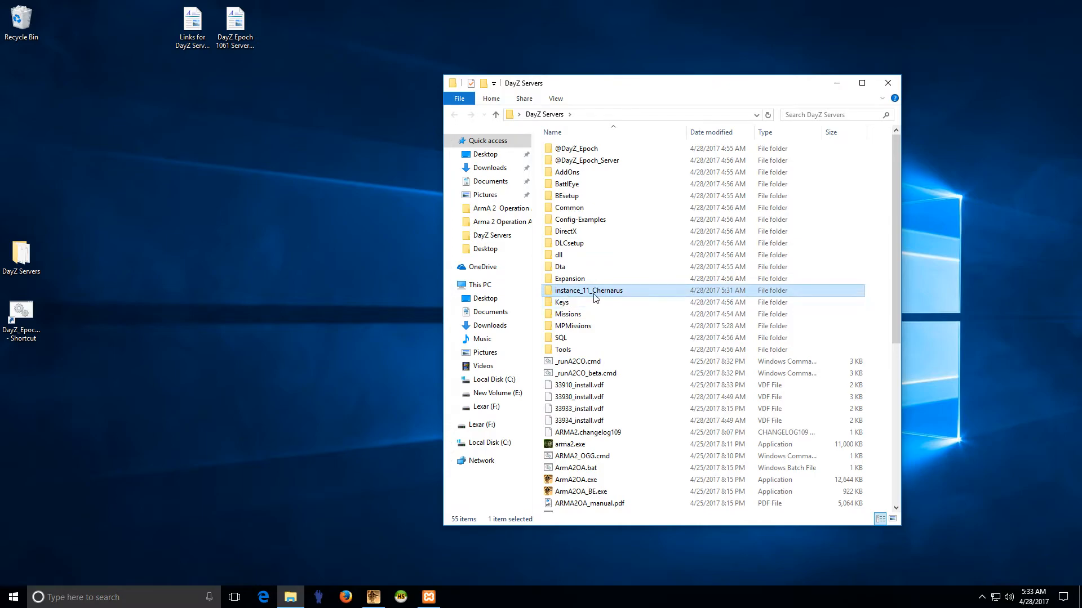
{"action": "double_click", "coordinate": [604, 293]}
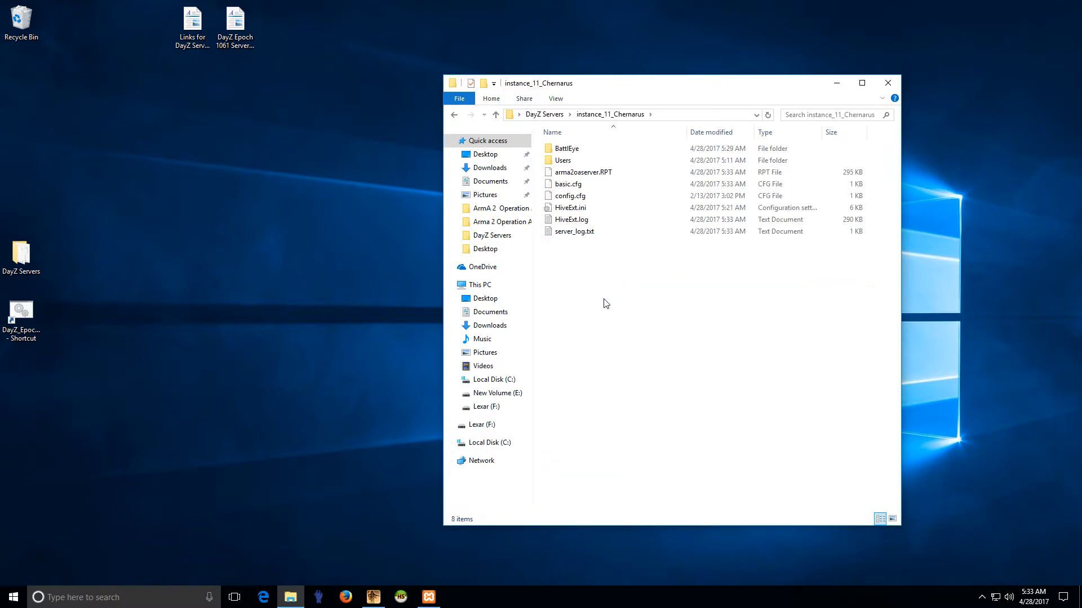
{"action": "left_click", "coordinate": [581, 174]}
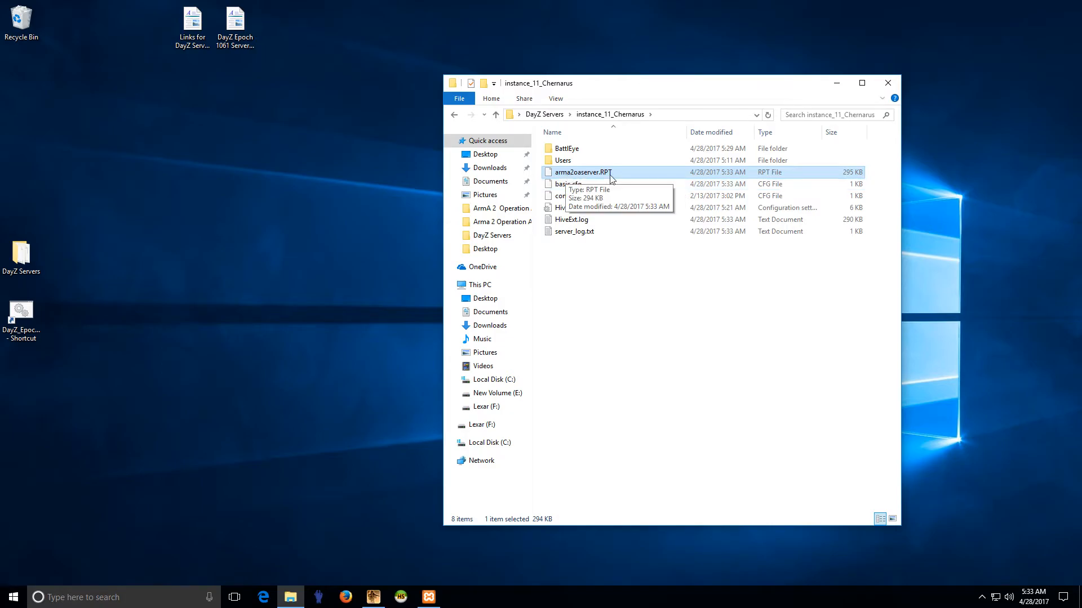
{"action": "right_click", "coordinate": [578, 174]}
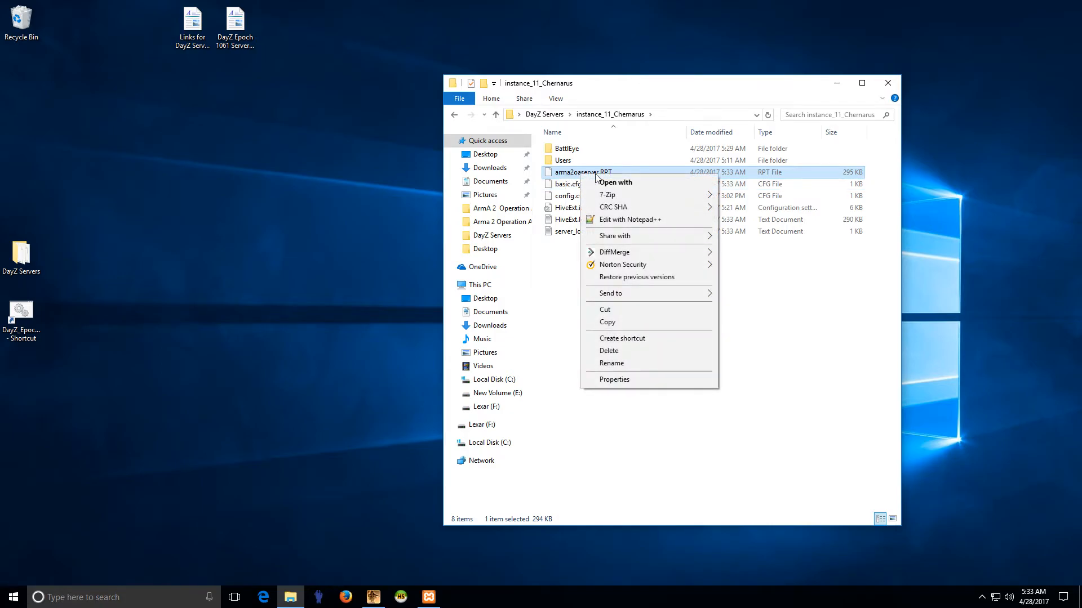
{"action": "left_click", "coordinate": [624, 220]}
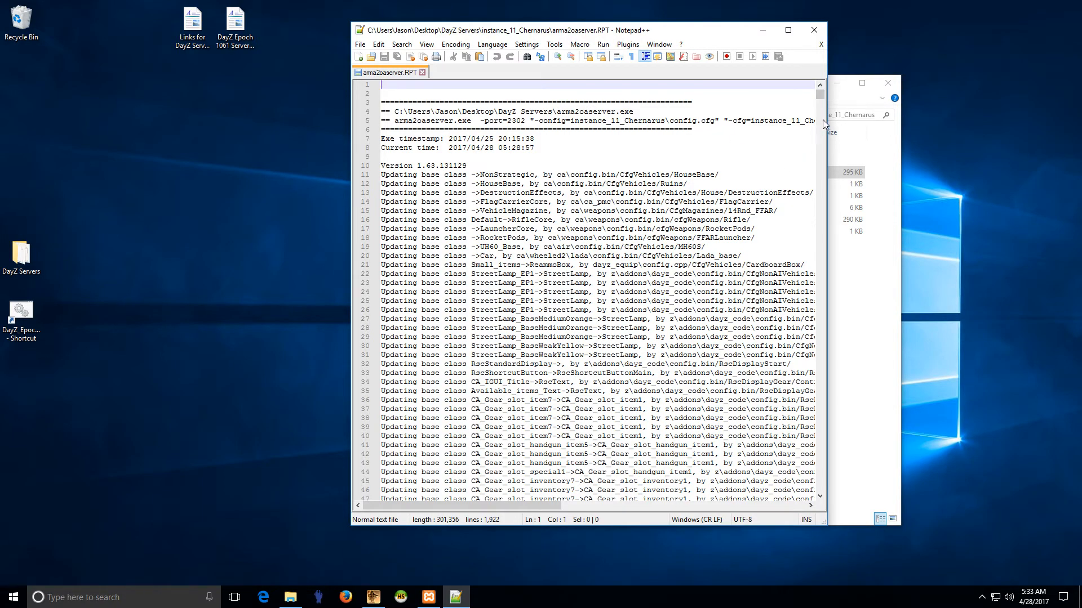
{"action": "left_click_drag", "start_coordinate": [818, 100], "coordinate": [817, 129]}
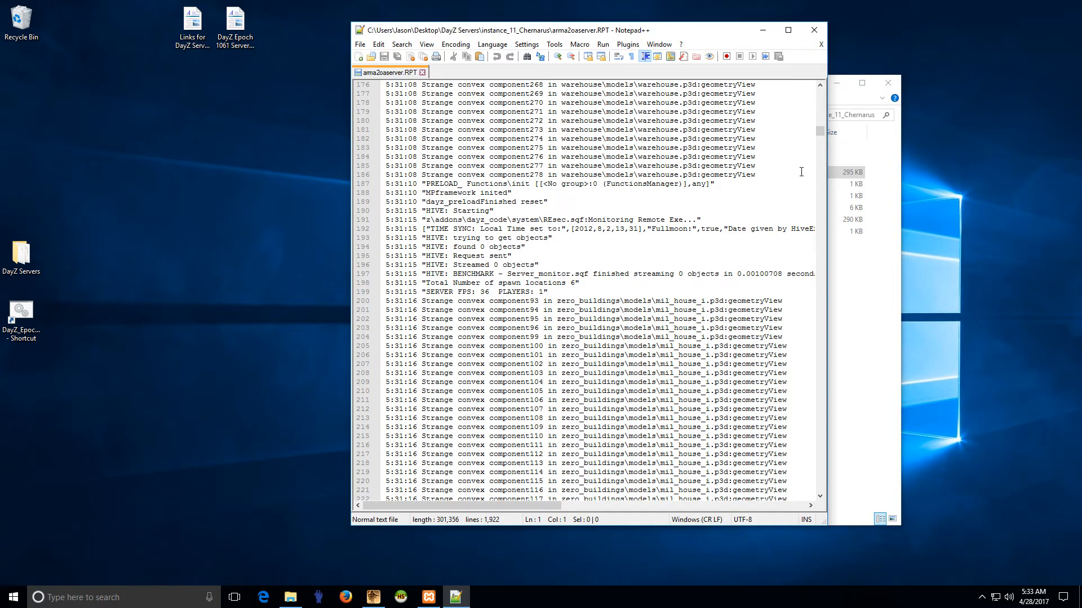
{"action": "scroll", "coordinate": [820, 136], "scroll_direction": "down", "scroll_amount": 18}
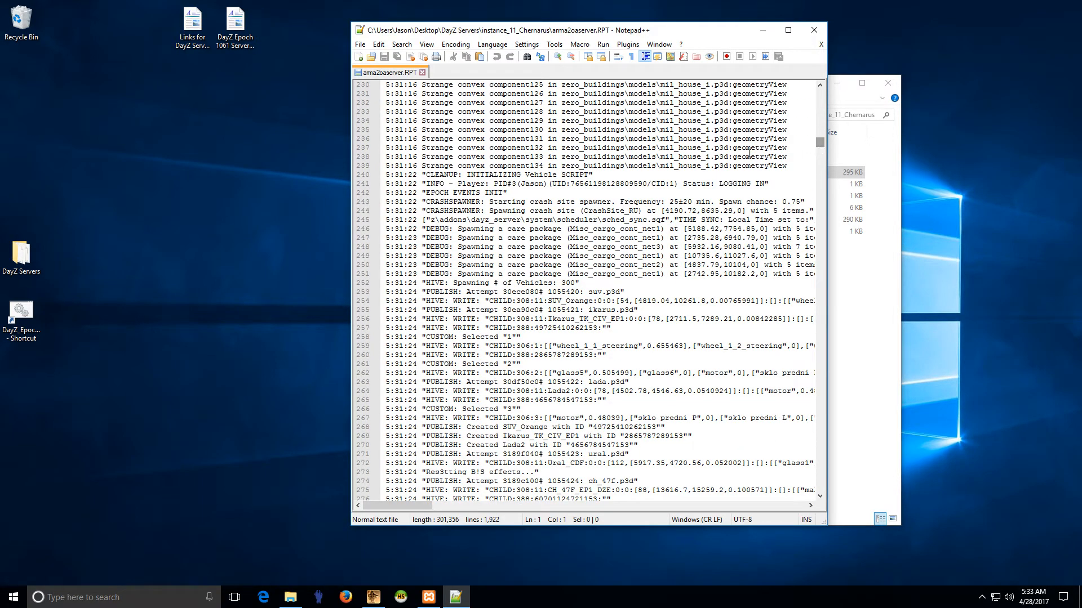
{"action": "scroll", "coordinate": [490, 242], "scroll_direction": "down", "scroll_amount": 12}
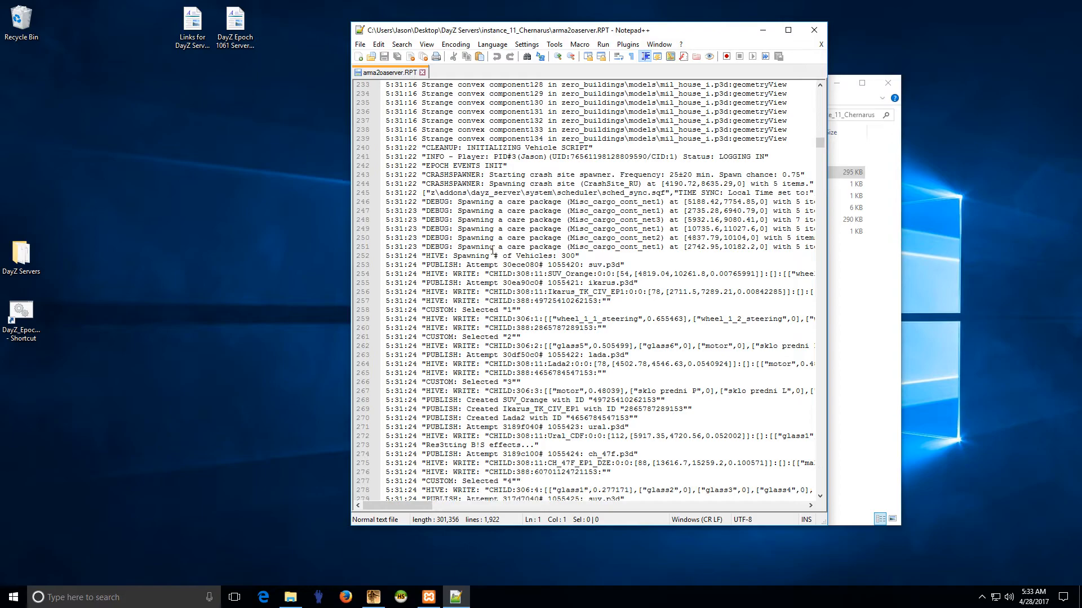
{"action": "scroll", "coordinate": [492, 253], "scroll_direction": "down", "scroll_amount": 17}
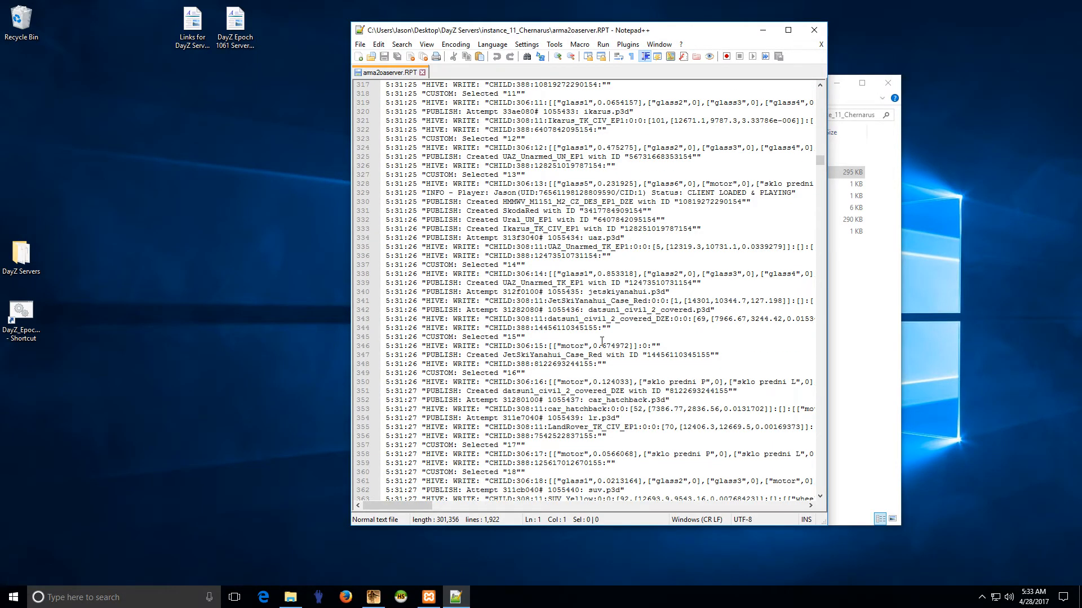
{"action": "scroll", "coordinate": [606, 342], "scroll_direction": "down", "scroll_amount": 11}
{"action": "scroll", "coordinate": [539, 346], "scroll_direction": "down", "scroll_amount": 19}
{"action": "scroll", "coordinate": [537, 345], "scroll_direction": "down", "scroll_amount": 20}
{"action": "scroll", "coordinate": [596, 355], "scroll_direction": "down", "scroll_amount": 5}
{"action": "left_click_drag", "start_coordinate": [820, 198], "coordinate": [820, 496]}
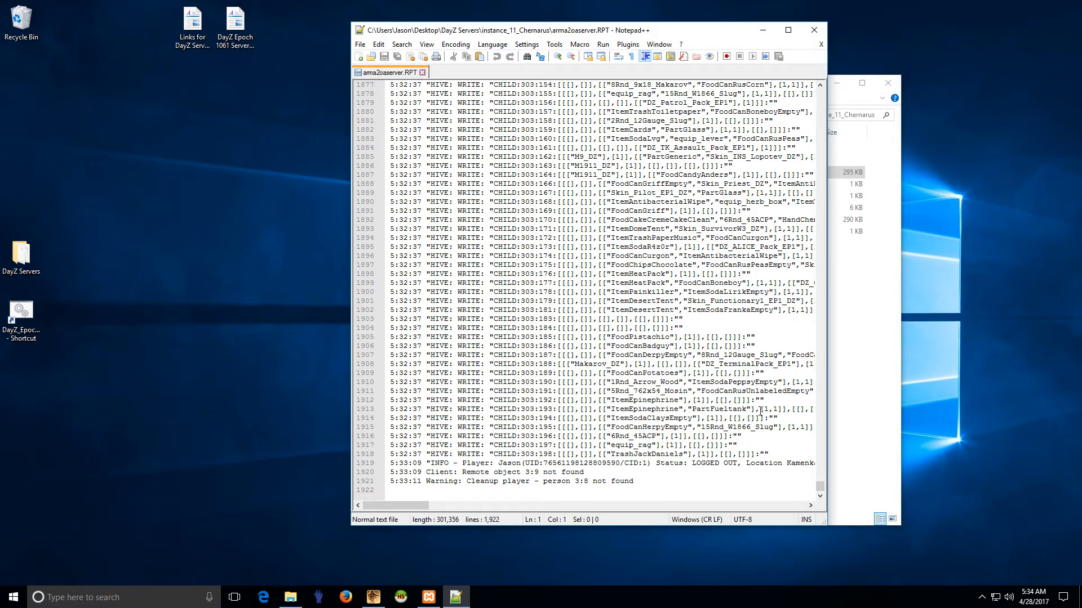
{"action": "left_click_drag", "start_coordinate": [820, 488], "coordinate": [821, 175]}
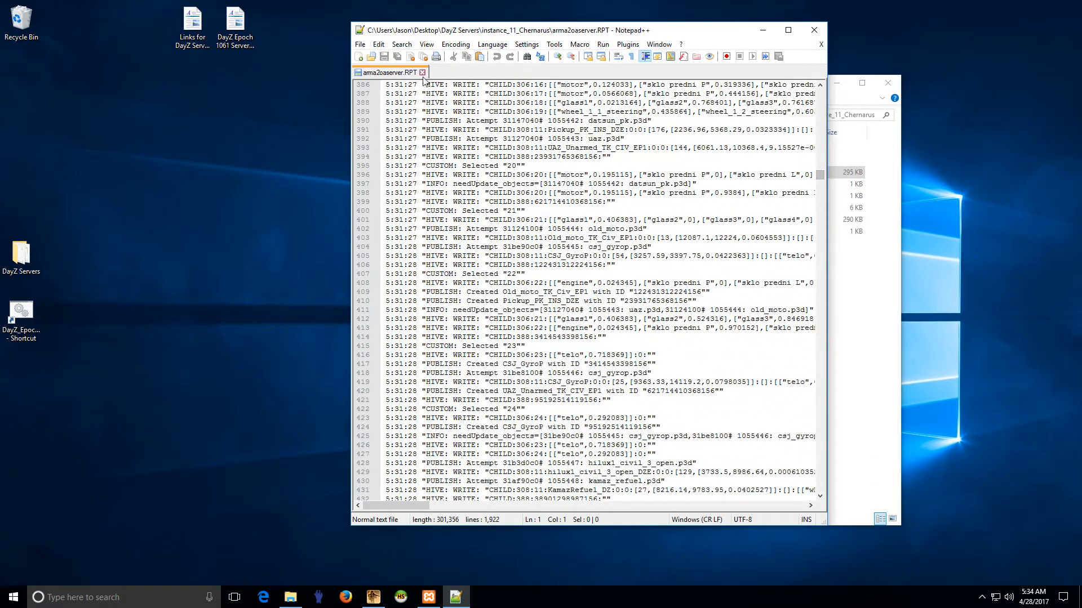
{"action": "left_click", "coordinate": [422, 72]}
{"action": "left_click", "coordinate": [814, 29]}
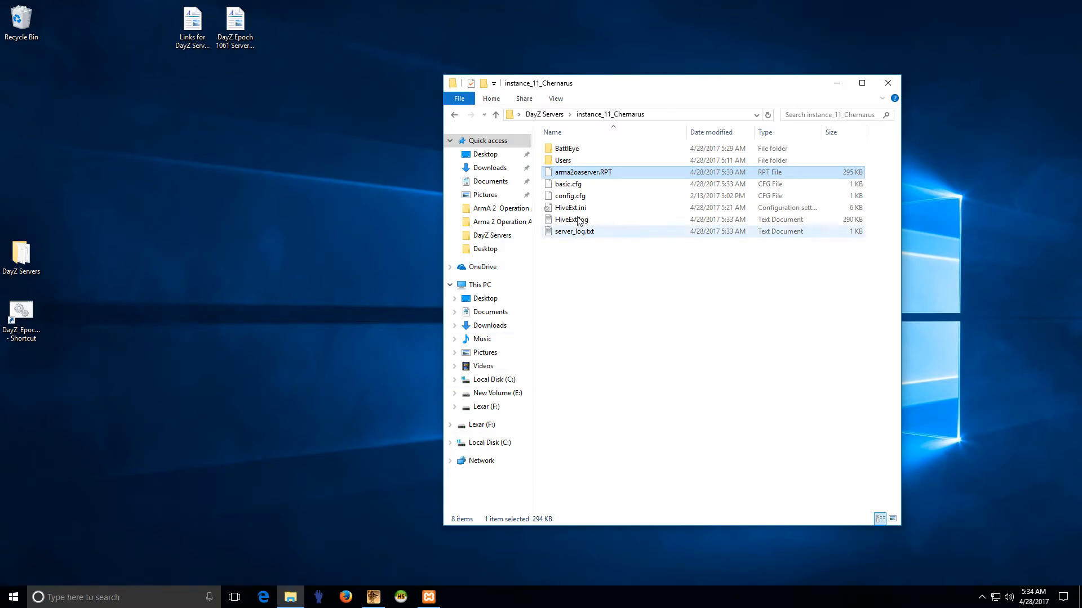
Step: Open arma2oaserver.RPT in Notepad++, delete all its contents, save it, and close Notepad++
{"action": "right_click", "coordinate": [580, 173]}
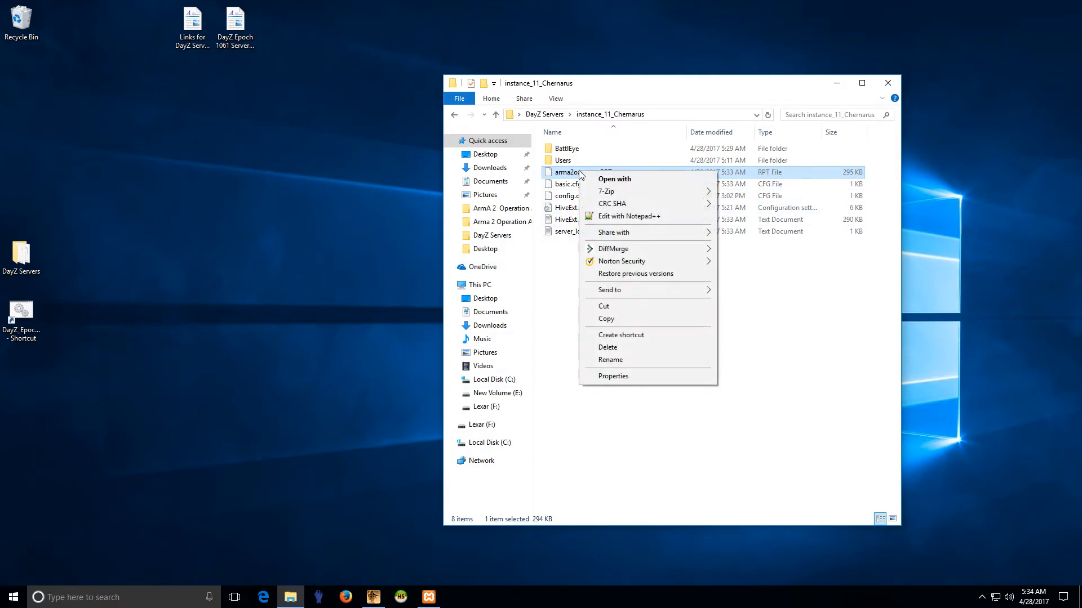
{"action": "left_click", "coordinate": [622, 222]}
{"action": "left_click", "coordinate": [439, 203]}
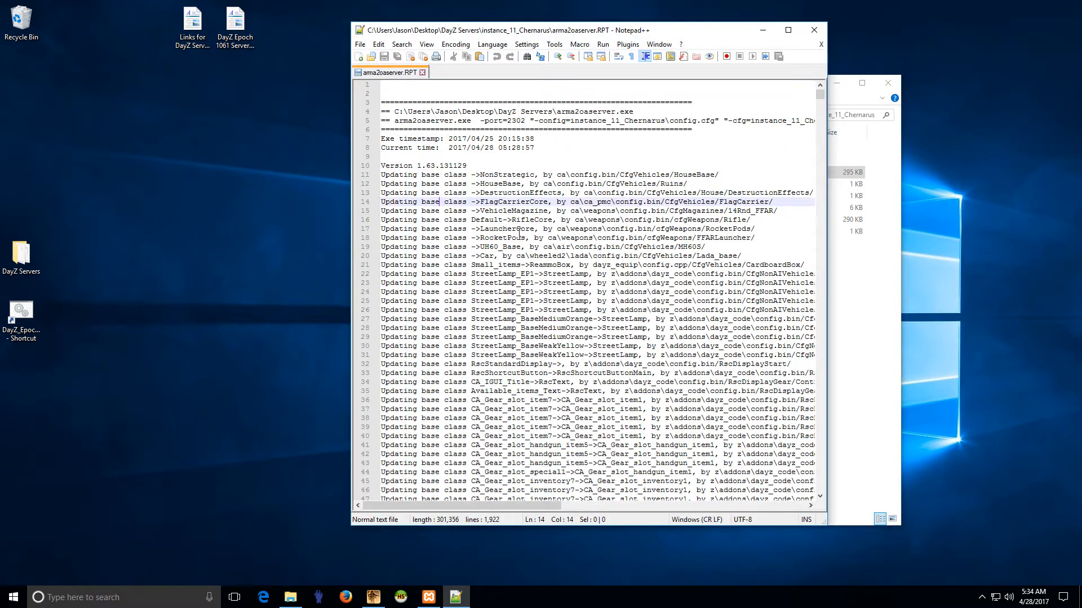
{"action": "key", "text": "ctrl+a"}
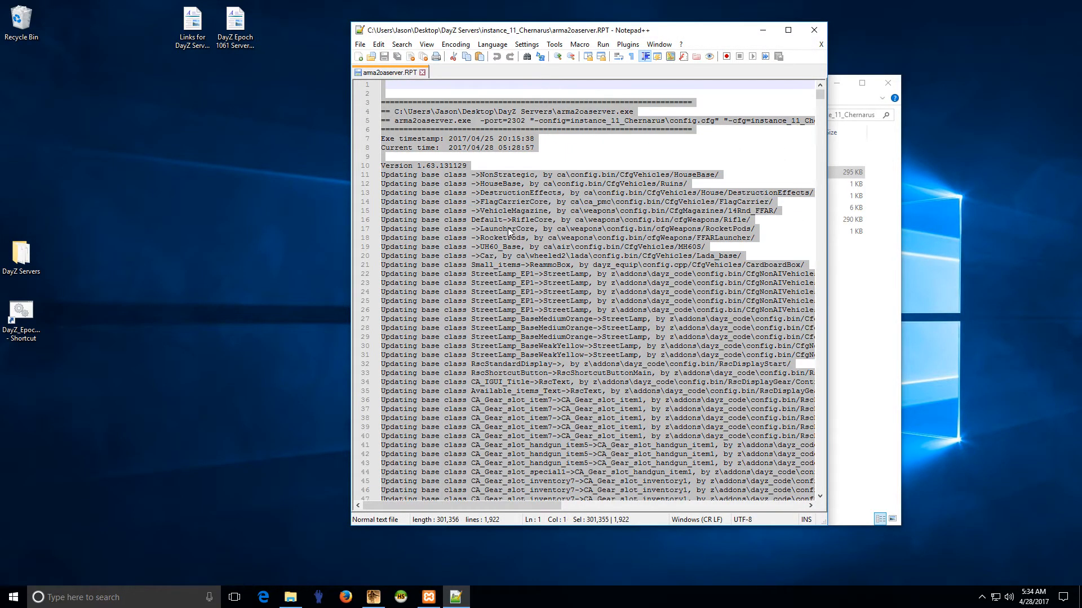
{"action": "key", "text": "Delete"}
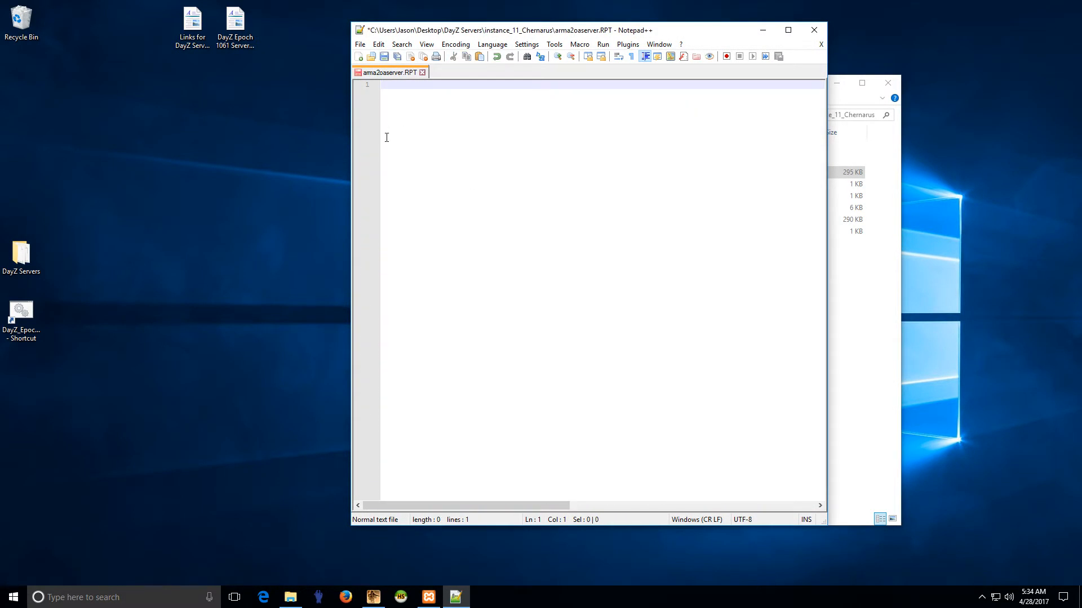
{"action": "left_click", "coordinate": [384, 59]}
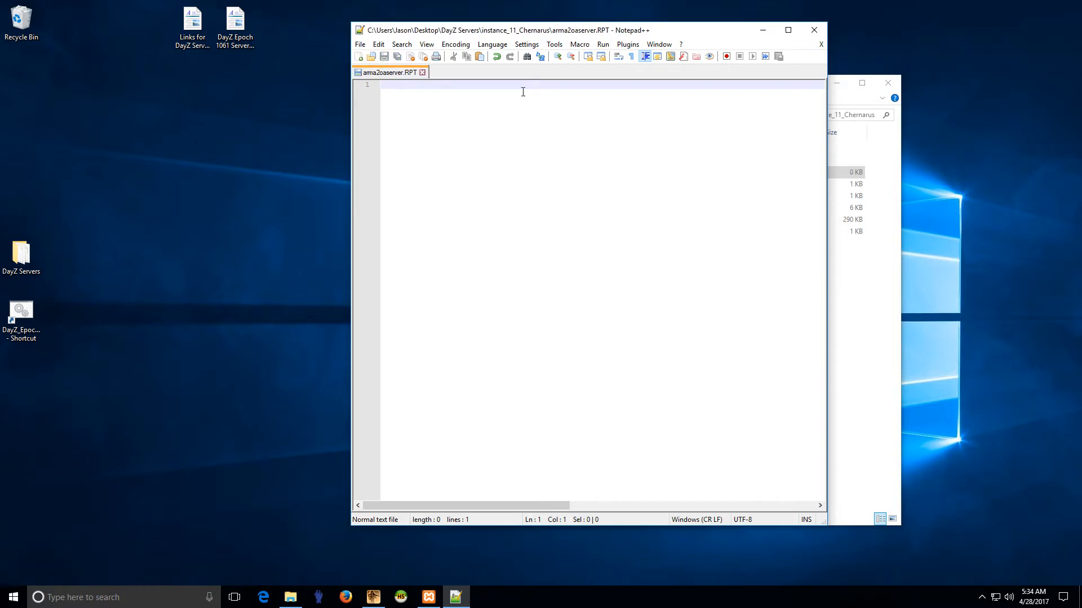
{"action": "left_click", "coordinate": [422, 73]}
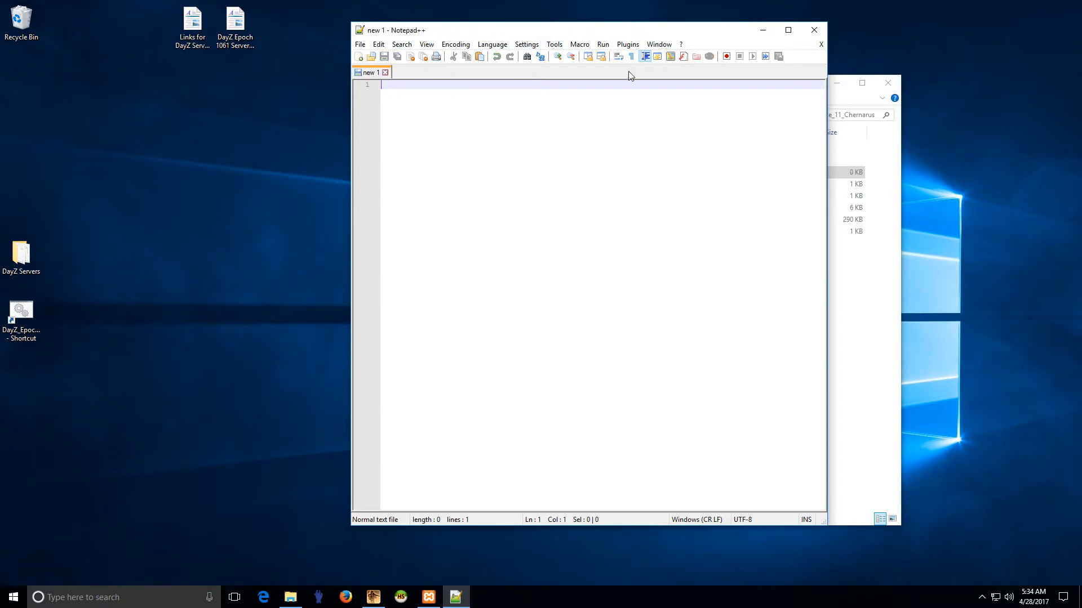
{"action": "left_click", "coordinate": [814, 35]}
Step: Reopen arma2oaserver.RPT to confirm it is now empty, then close Notepad++
{"action": "right_click", "coordinate": [592, 173]}
{"action": "left_click", "coordinate": [657, 220]}
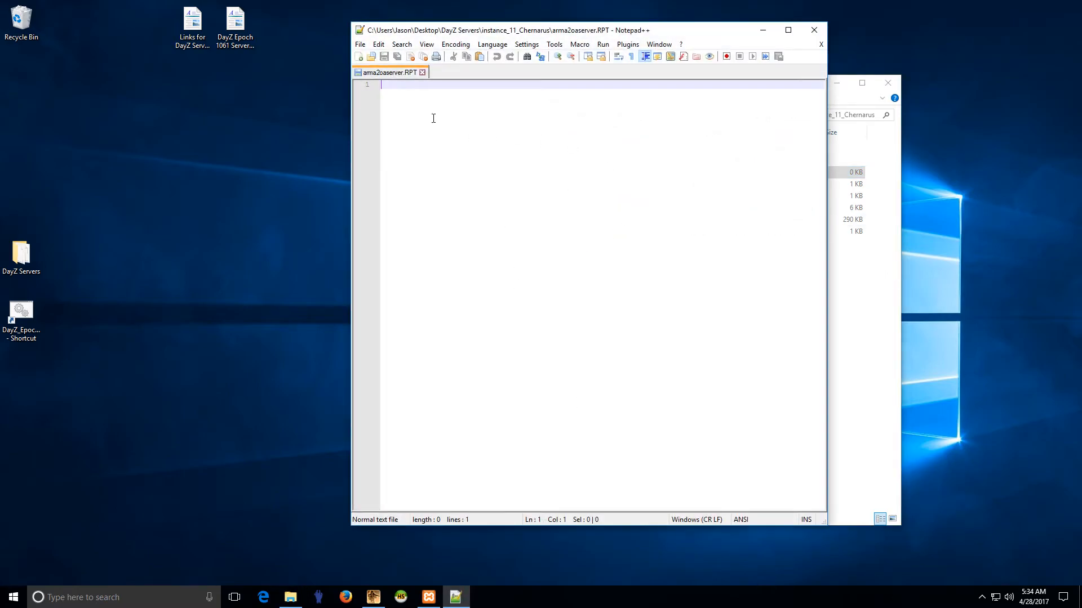
{"action": "left_click", "coordinate": [422, 73]}
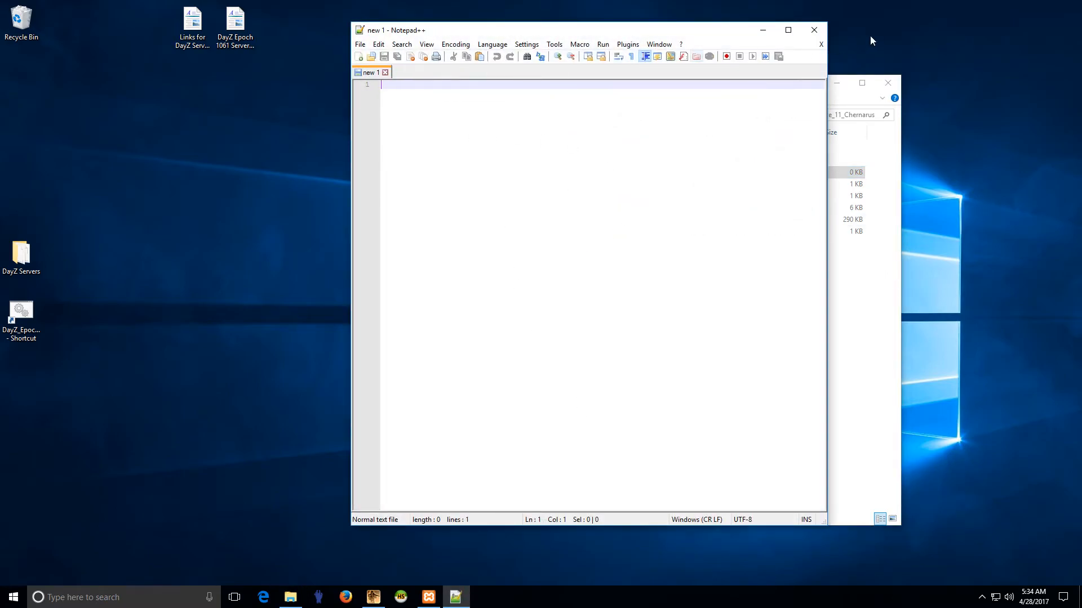
{"action": "left_click", "coordinate": [815, 30]}
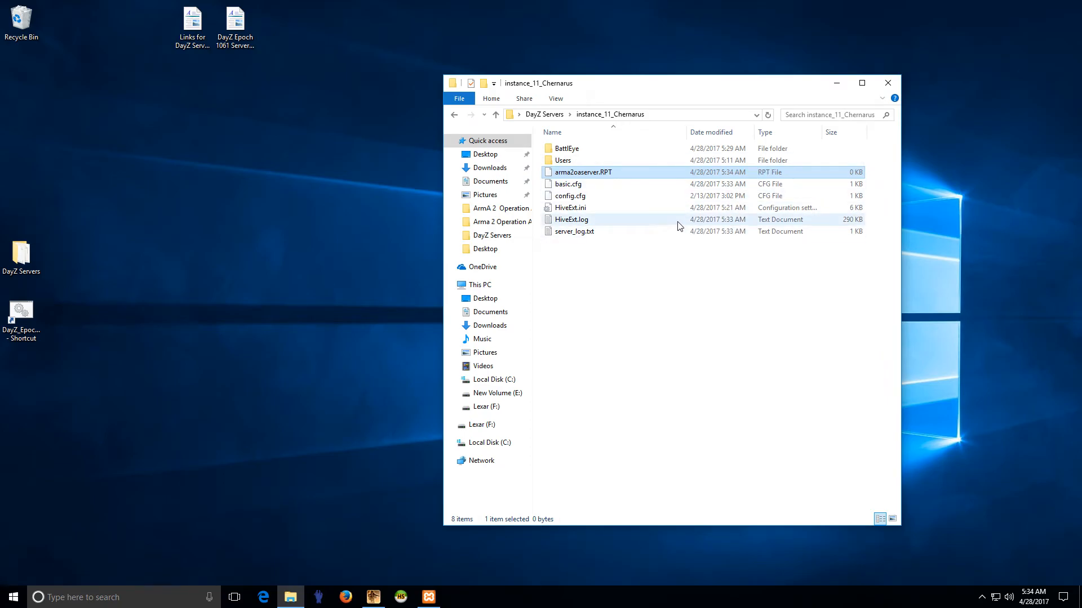
{"action": "right_click", "coordinate": [577, 232]}
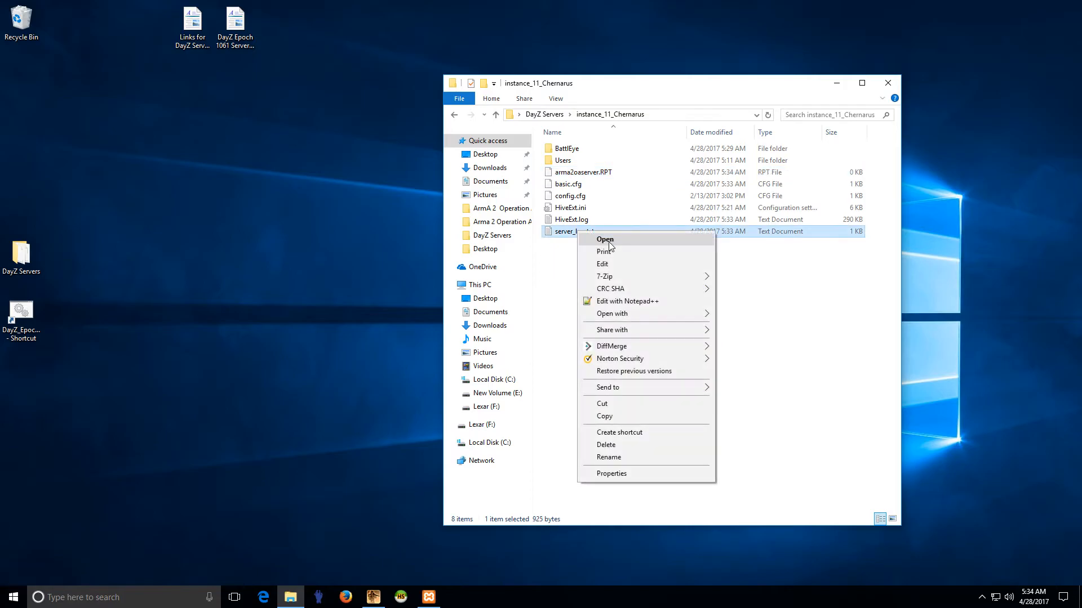
{"action": "left_click", "coordinate": [621, 302]}
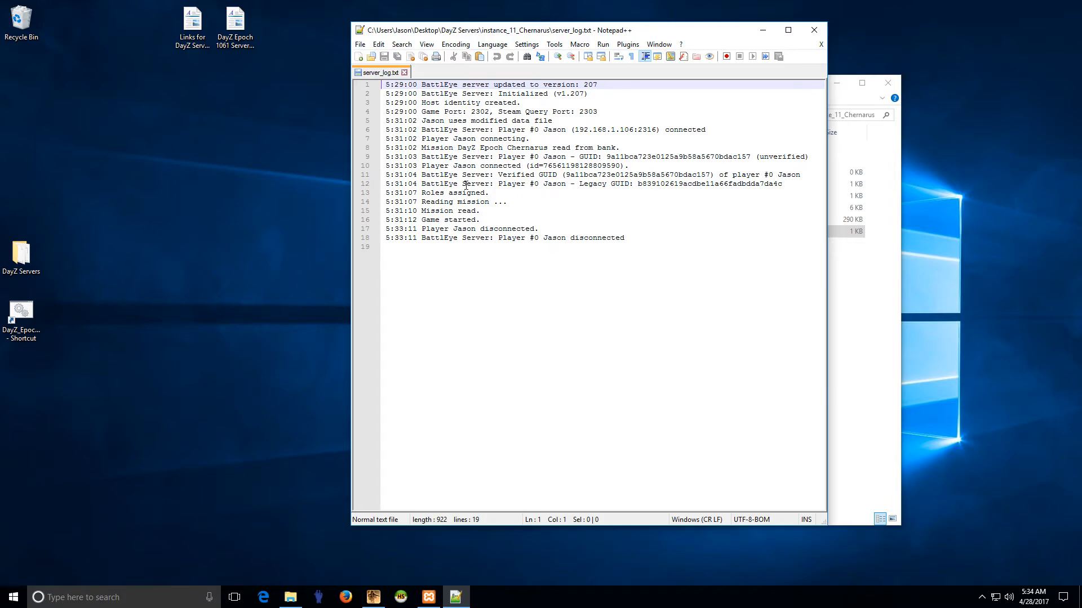
{"action": "left_click_drag", "start_coordinate": [421, 221], "coordinate": [475, 211]}
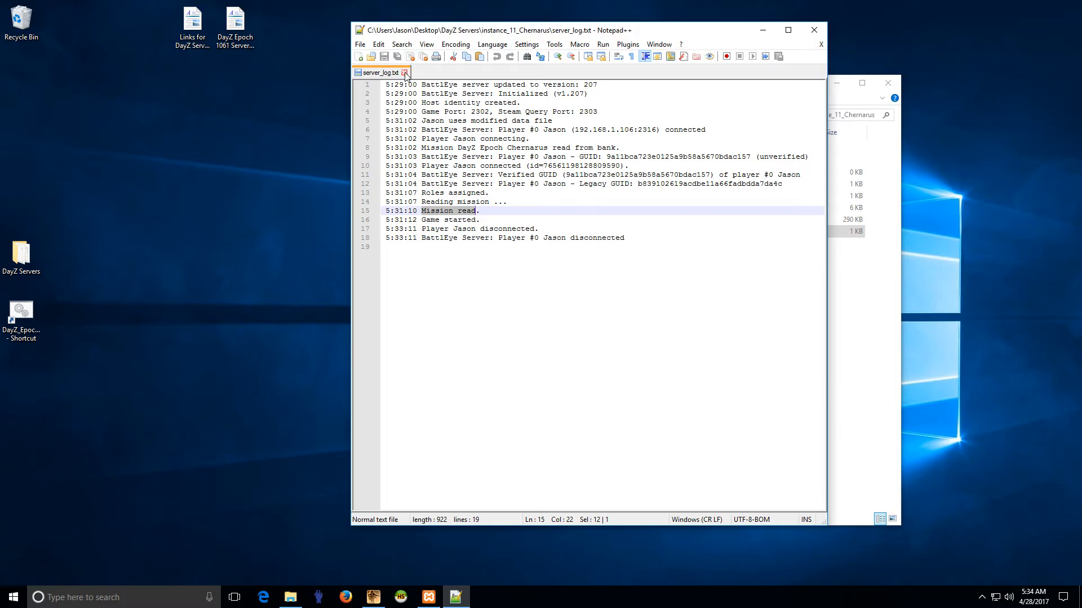
{"action": "left_click", "coordinate": [423, 58]}
{"action": "left_click", "coordinate": [814, 30]}
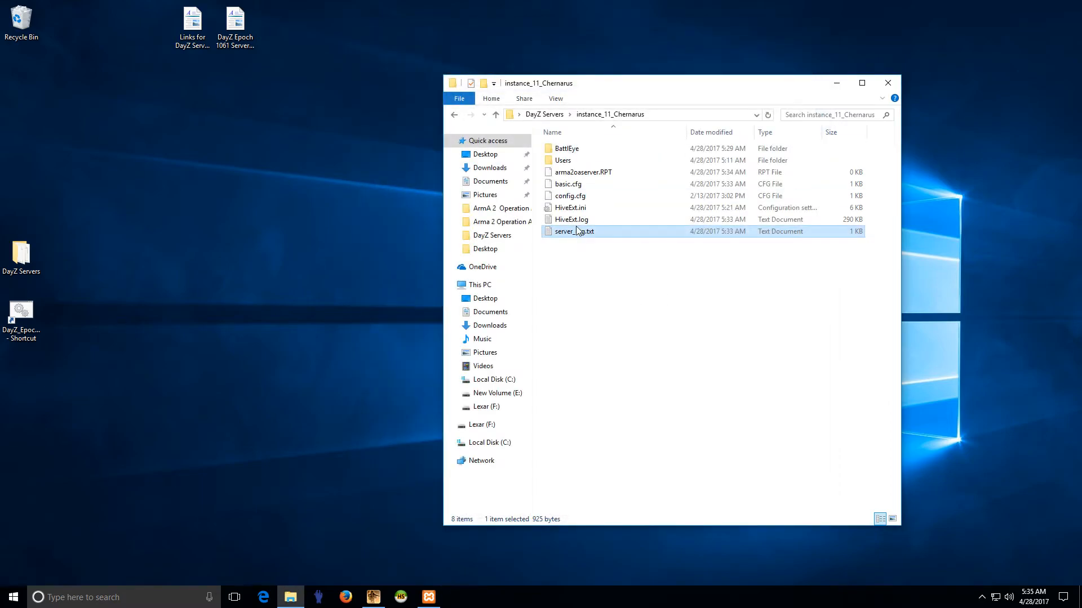
{"action": "right_click", "coordinate": [575, 220]}
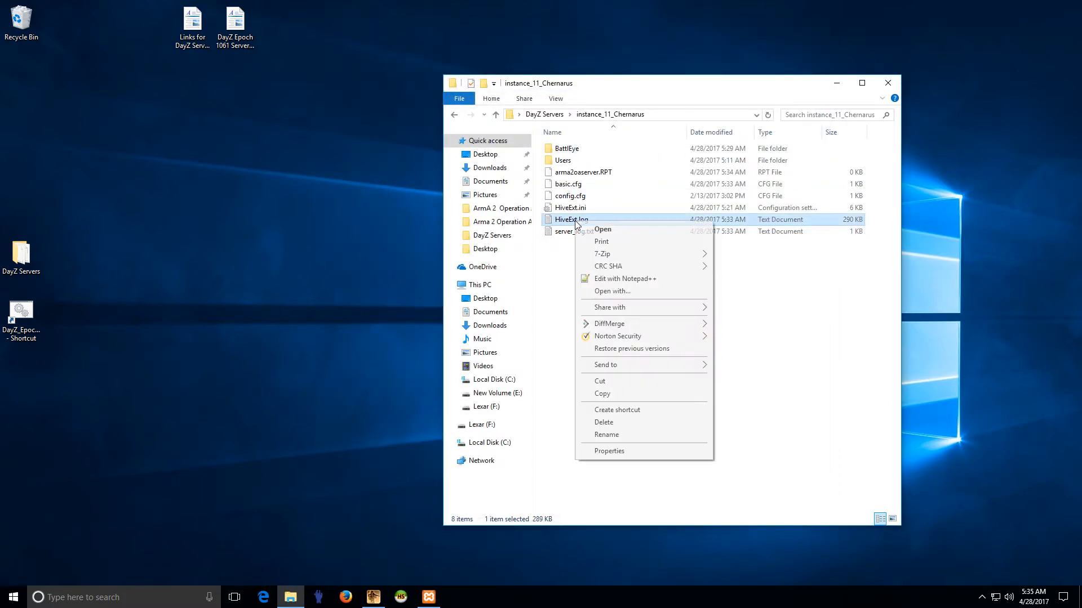
{"action": "left_click", "coordinate": [621, 278]}
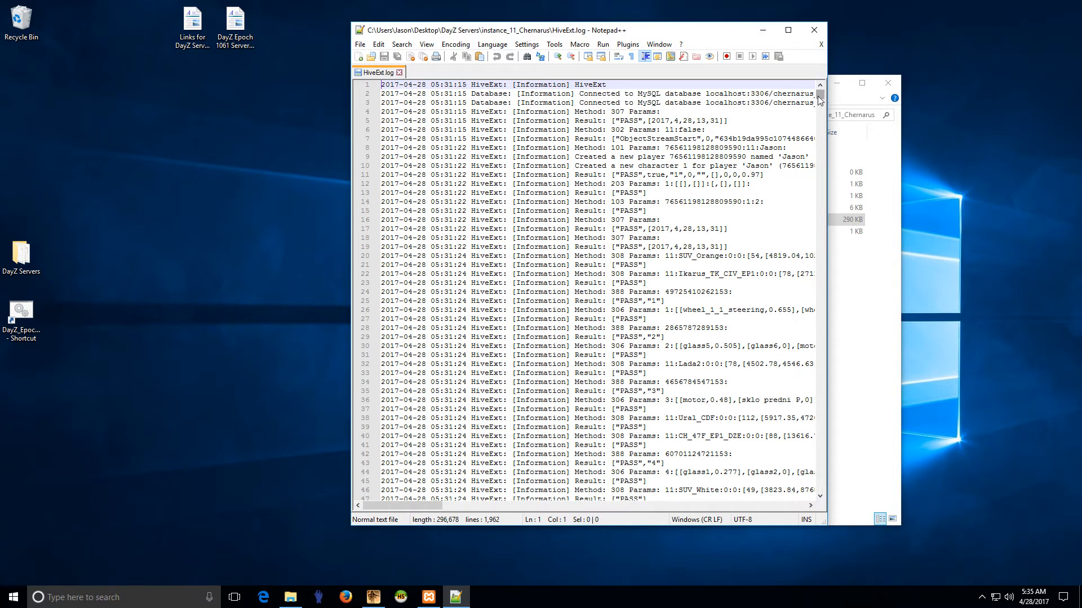
{"action": "mouse_move", "coordinate": [820, 97]}
{"action": "left_mouse_down"}
{"action": "mouse_move", "coordinate": [820, 160]}
{"action": "mouse_move", "coordinate": [818, 87]}
{"action": "left_mouse_up"}
{"action": "mouse_move", "coordinate": [821, 97]}
{"action": "left_mouse_down"}
{"action": "mouse_move", "coordinate": [820, 503]}
{"action": "mouse_move", "coordinate": [824, 94]}
{"action": "left_mouse_up"}
{"action": "left_click", "coordinate": [399, 72]}
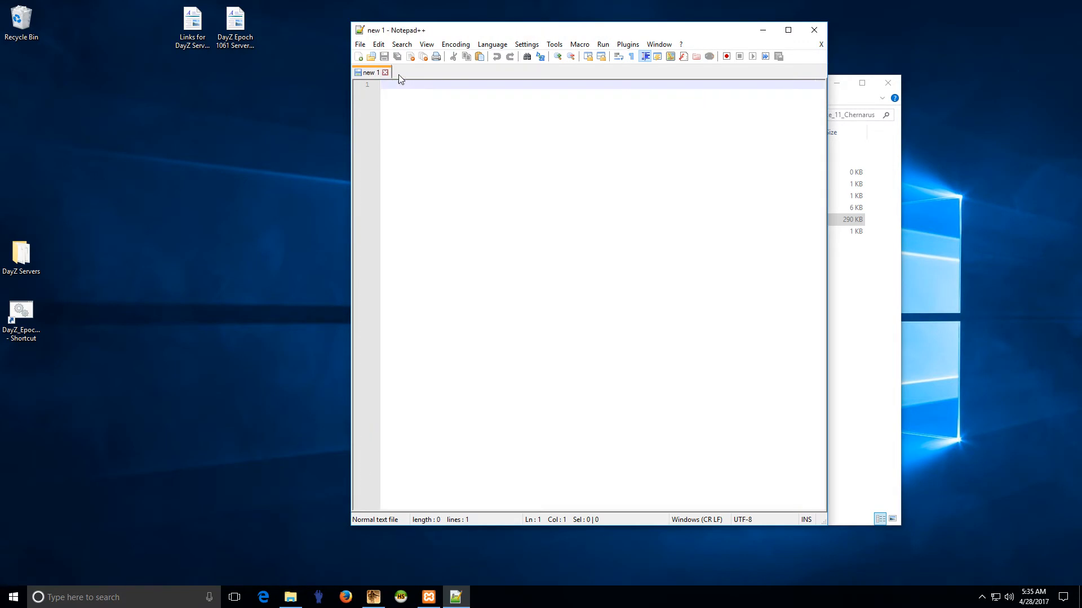
{"action": "left_click", "coordinate": [812, 32]}
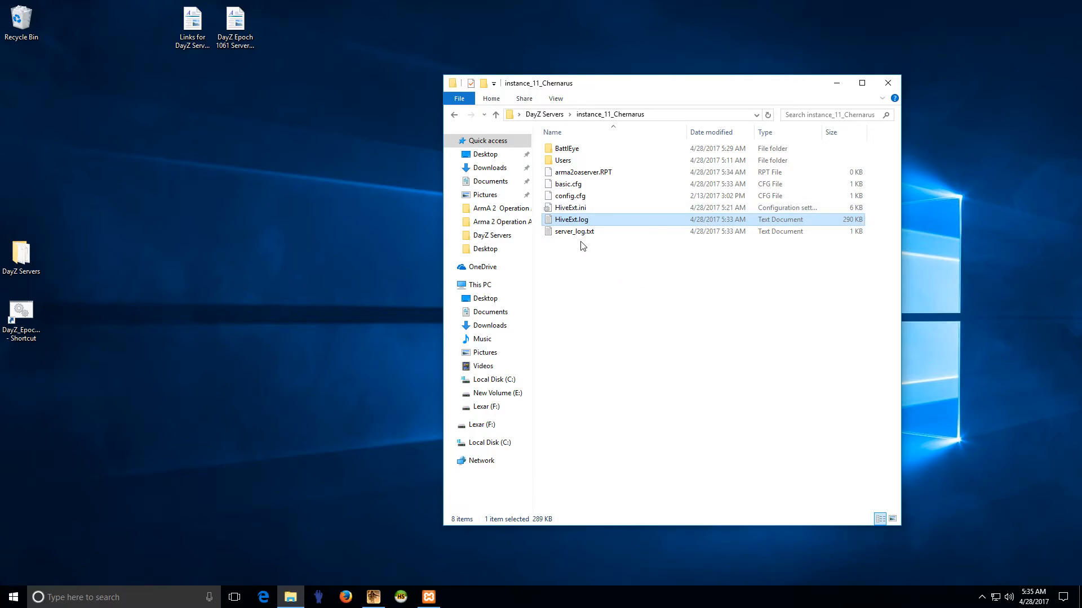
Step: Open a new File Explorer window at Local Disk (C:) > Users > the user's profile folder
{"action": "right_click", "coordinate": [13, 597]}
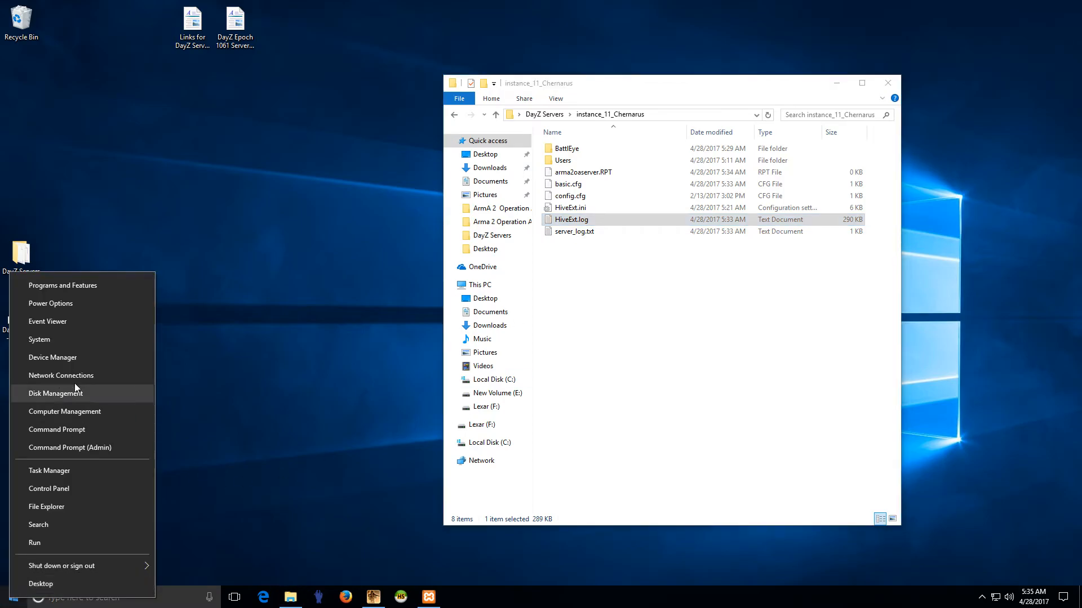
{"action": "left_click", "coordinate": [57, 509]}
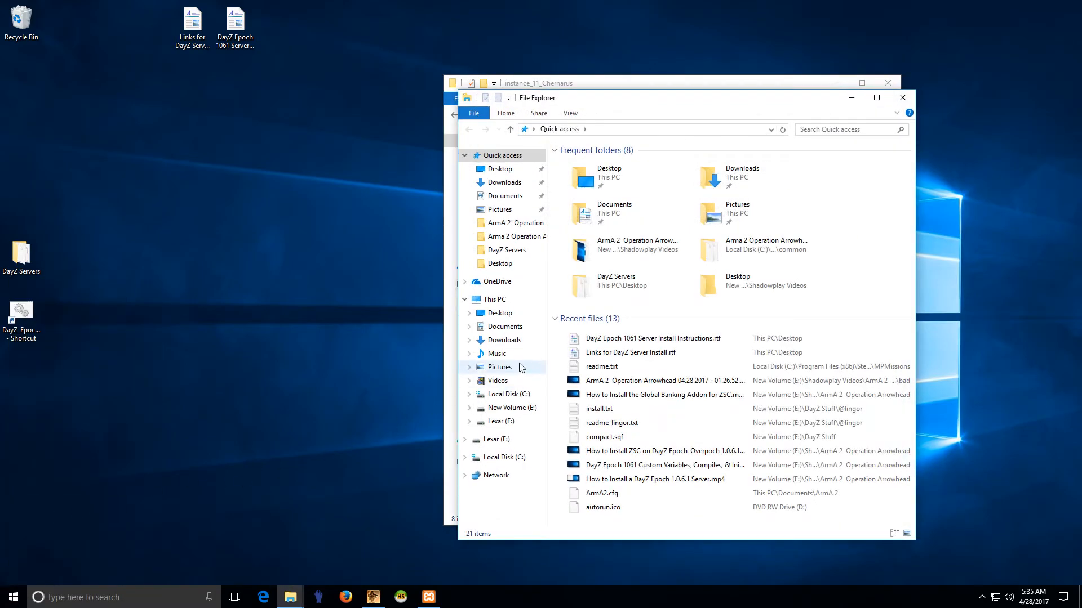
{"action": "left_click", "coordinate": [507, 396]}
{"action": "double_click", "coordinate": [584, 224]}
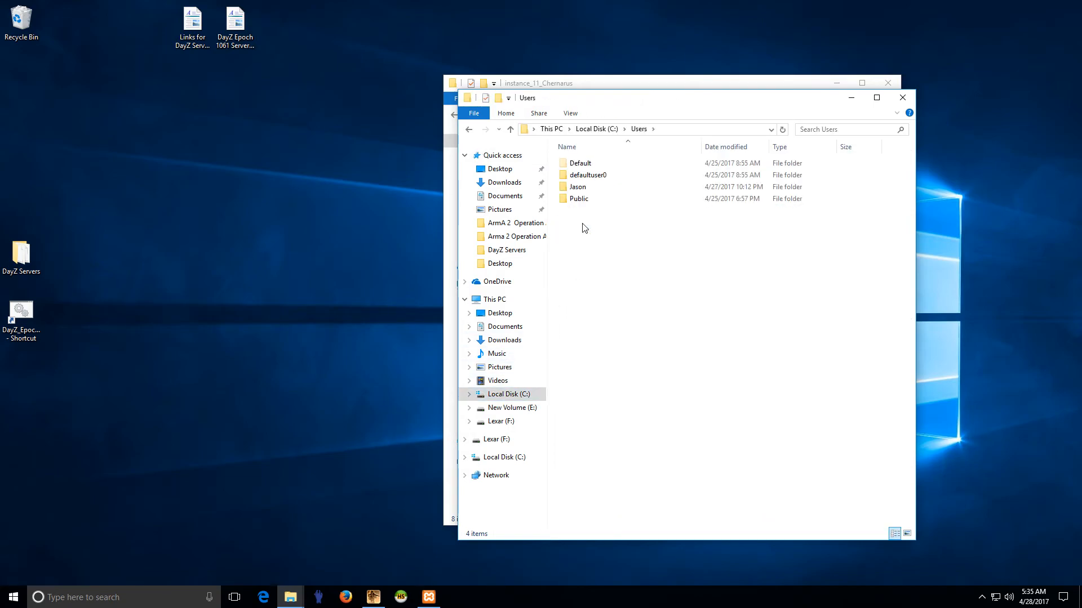
{"action": "double_click", "coordinate": [582, 188]}
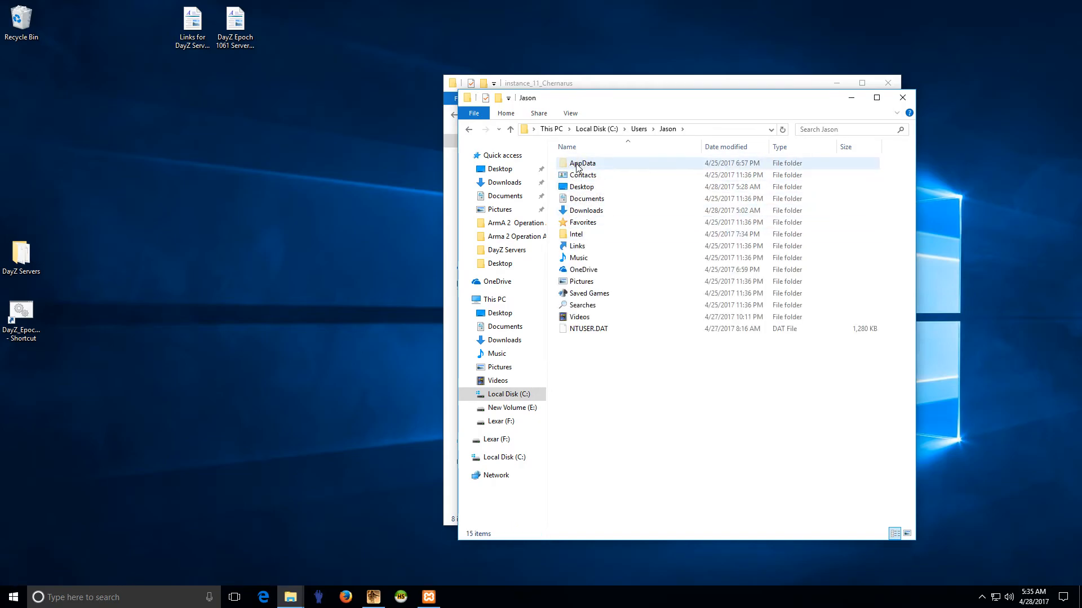
{"action": "mouse_move", "coordinate": [586, 167]}
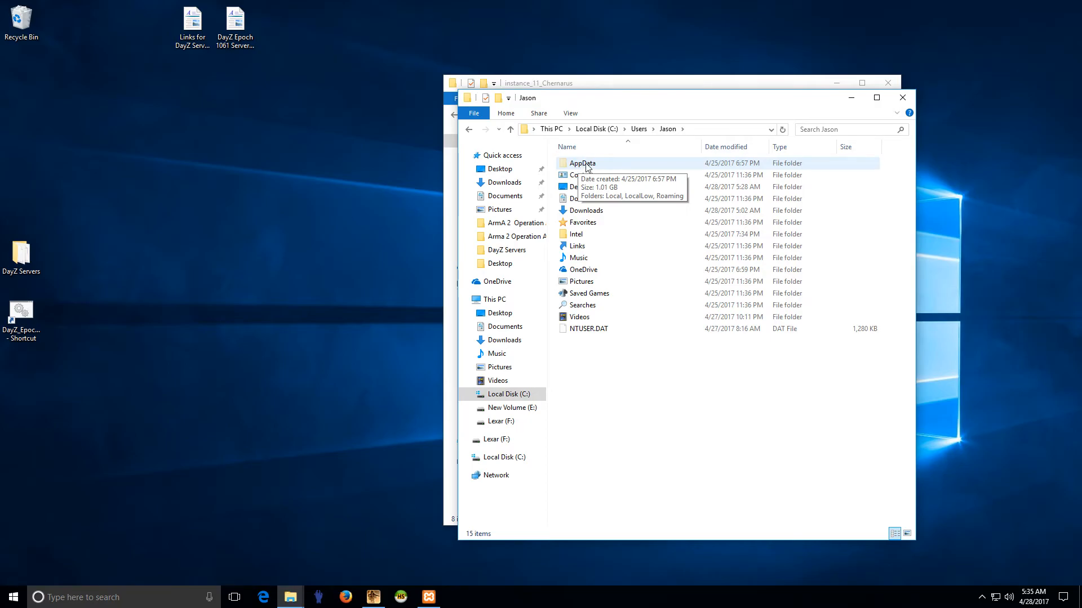
Step: Check the File Explorer Options View tab for hidden files, folders and drives, then cancel
{"action": "left_click", "coordinate": [149, 600]}
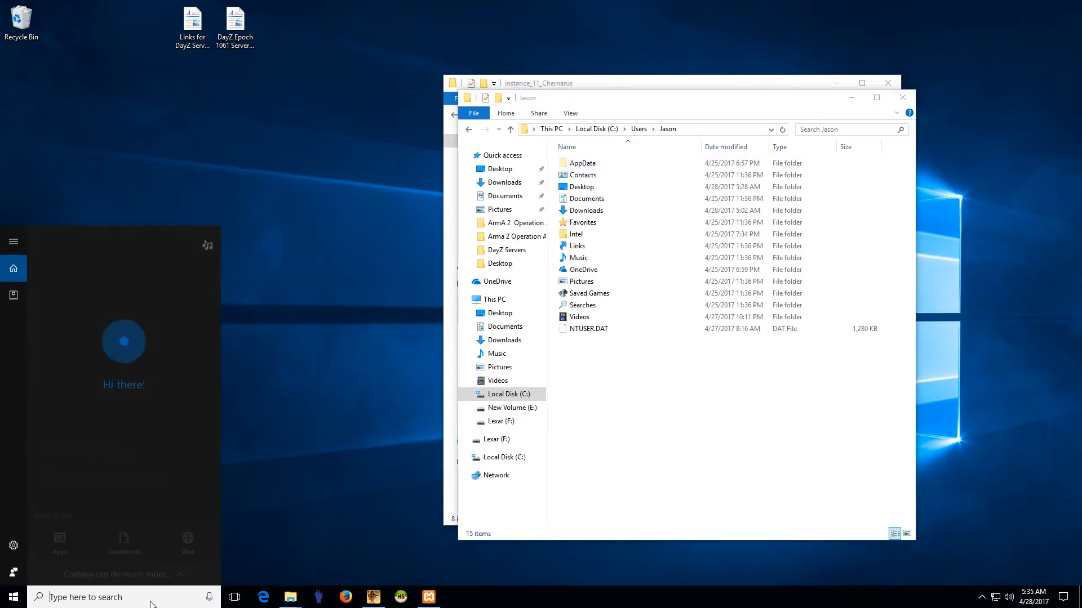
{"action": "type", "text": "folder"}
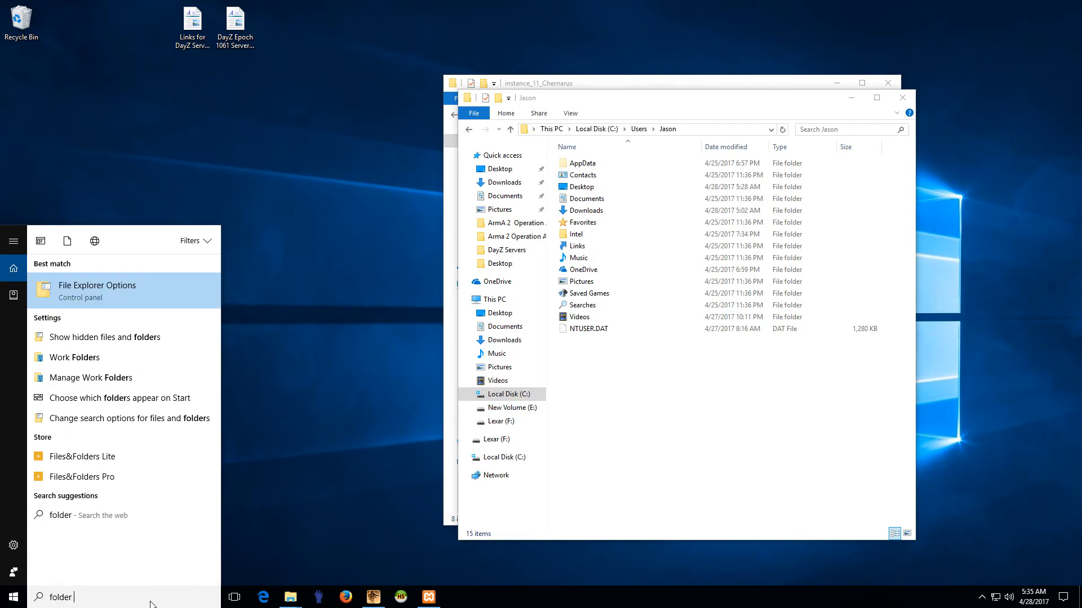
{"action": "type", "text": " options"}
{"action": "key", "text": "Return"}
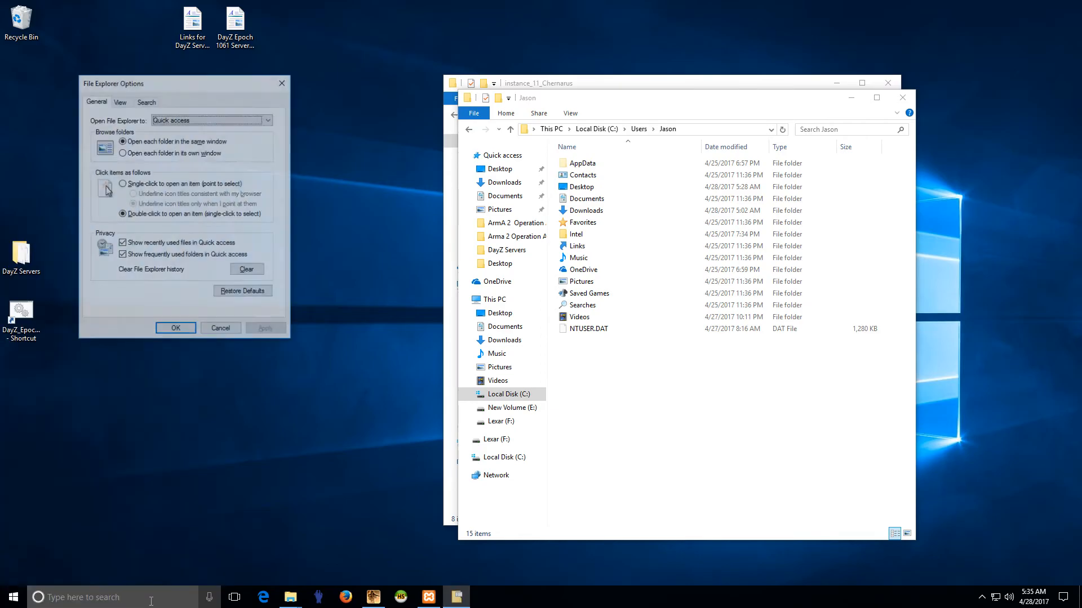
{"action": "left_click", "coordinate": [125, 103]}
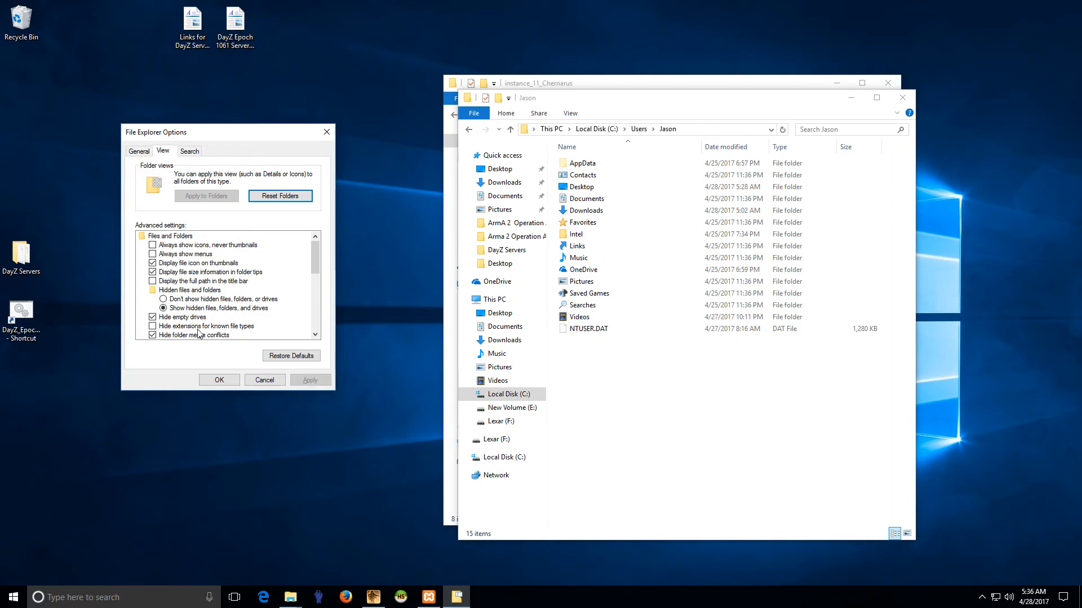
{"action": "left_click", "coordinate": [264, 380]}
Step: Browse to AppData\Local\ArmA 2 OA, look into MPMissionsCache, go back, and right-click ArmA2OA.RPT
{"action": "double_click", "coordinate": [582, 162]}
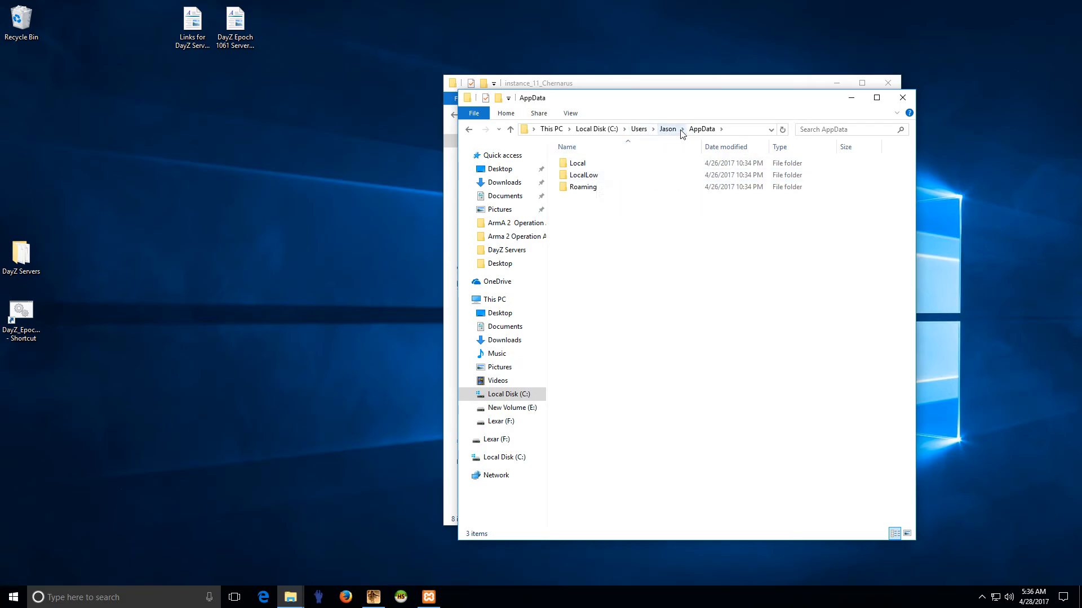
{"action": "double_click", "coordinate": [581, 164]}
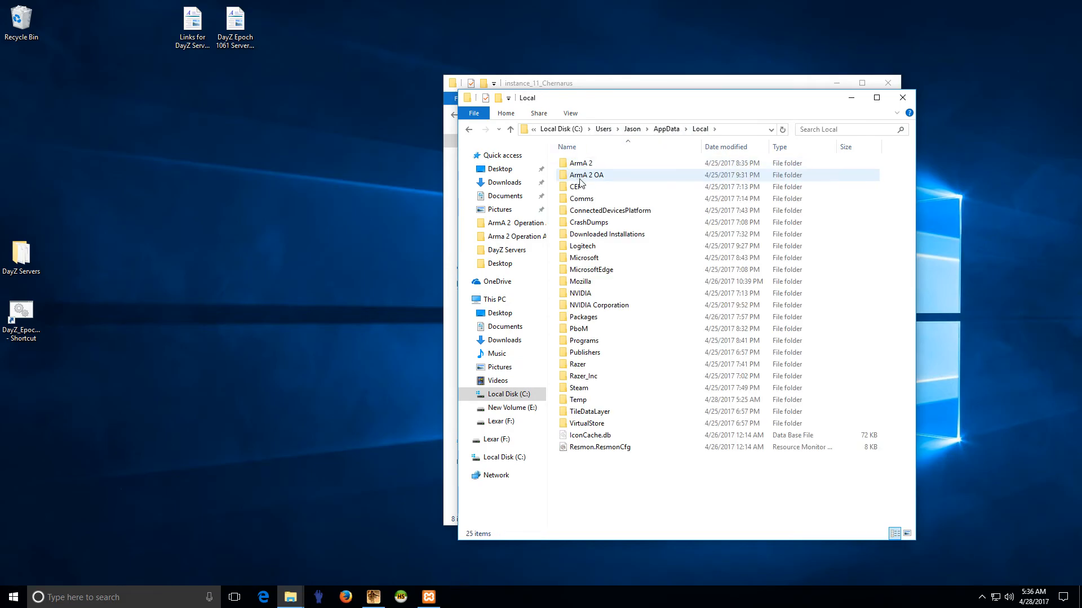
{"action": "double_click", "coordinate": [586, 178]}
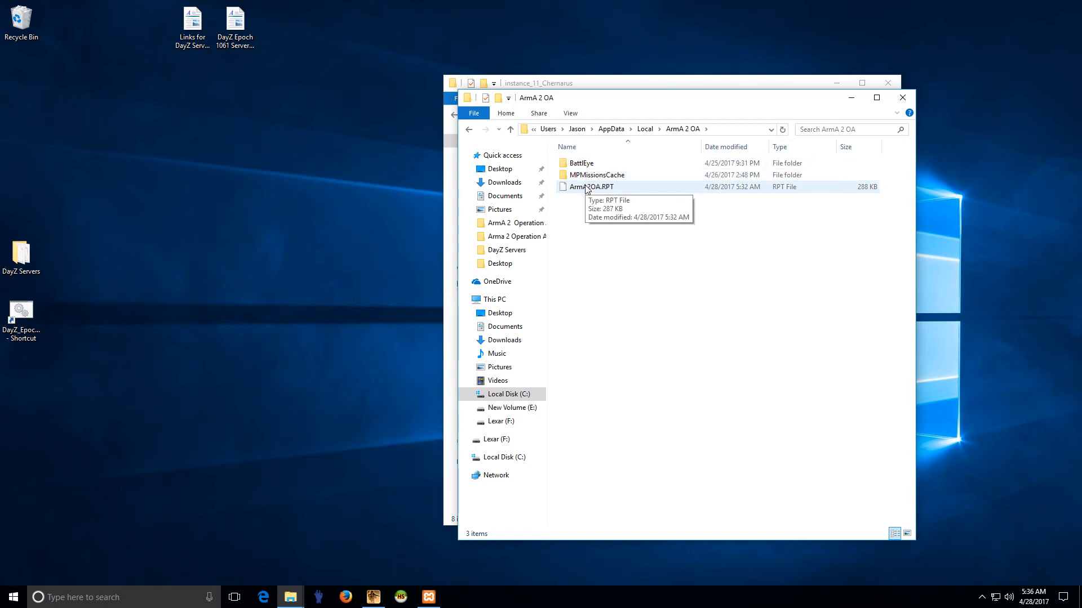
{"action": "left_click", "coordinate": [596, 177]}
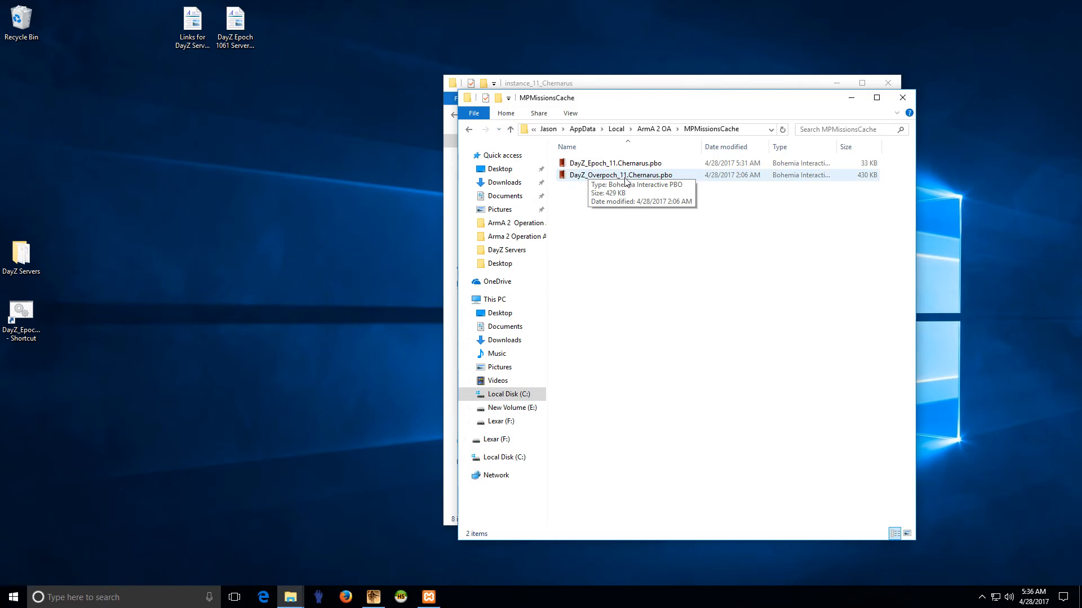
{"action": "left_click", "coordinate": [468, 129]}
{"action": "right_click", "coordinate": [592, 187]}
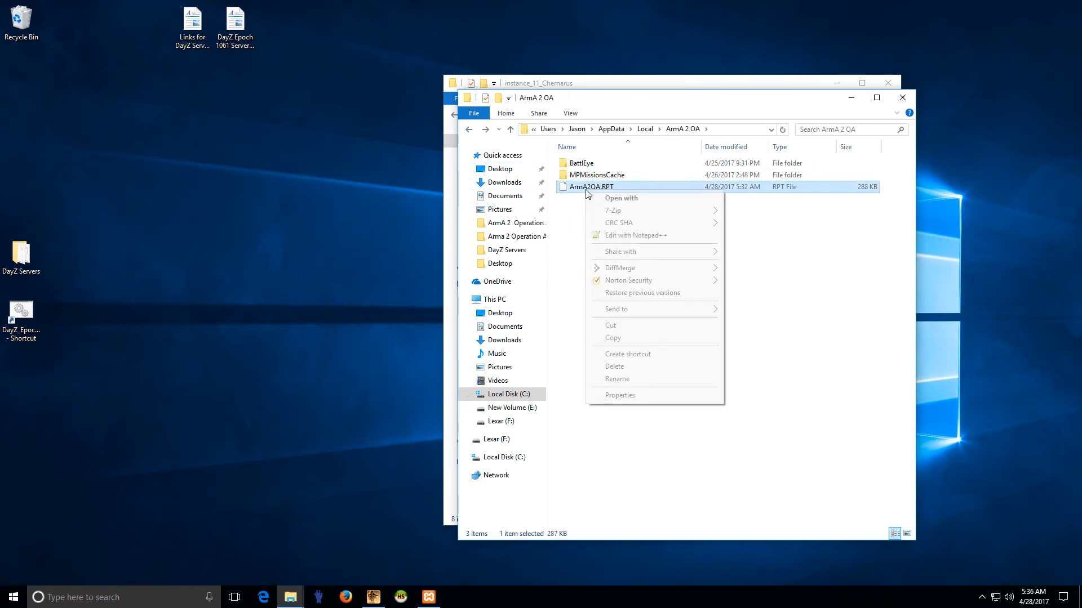
Step: Open ArmA2OA.RPT in Notepad++ and read the login, date and scheduler lines at its end
{"action": "left_click", "coordinate": [630, 237]}
{"action": "left_click_drag", "start_coordinate": [819, 94], "coordinate": [793, 510]}
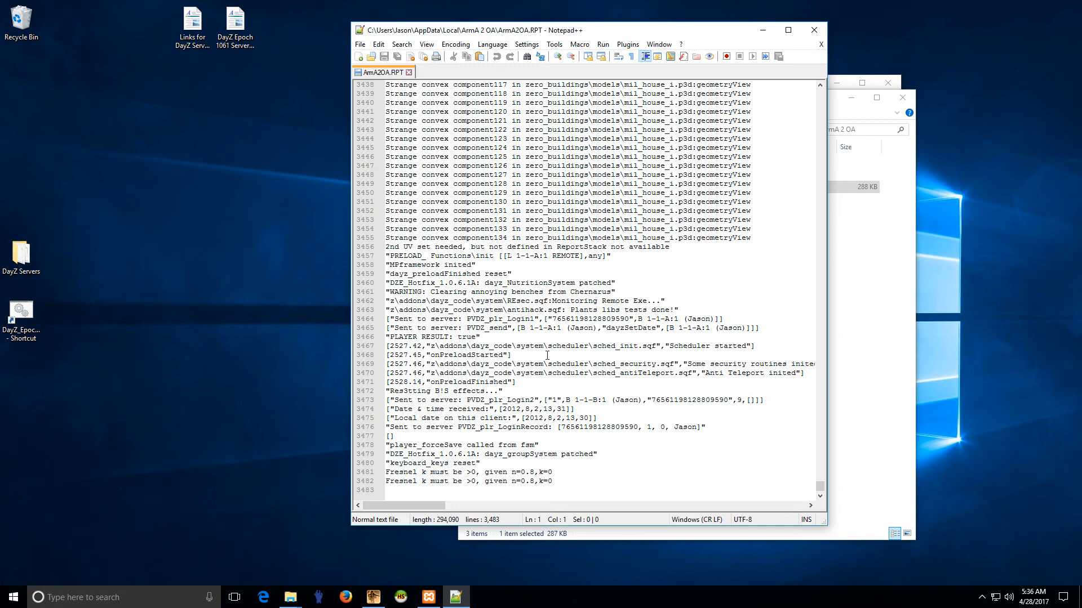
{"action": "left_click", "coordinate": [518, 373]}
{"action": "left_click", "coordinate": [542, 418]}
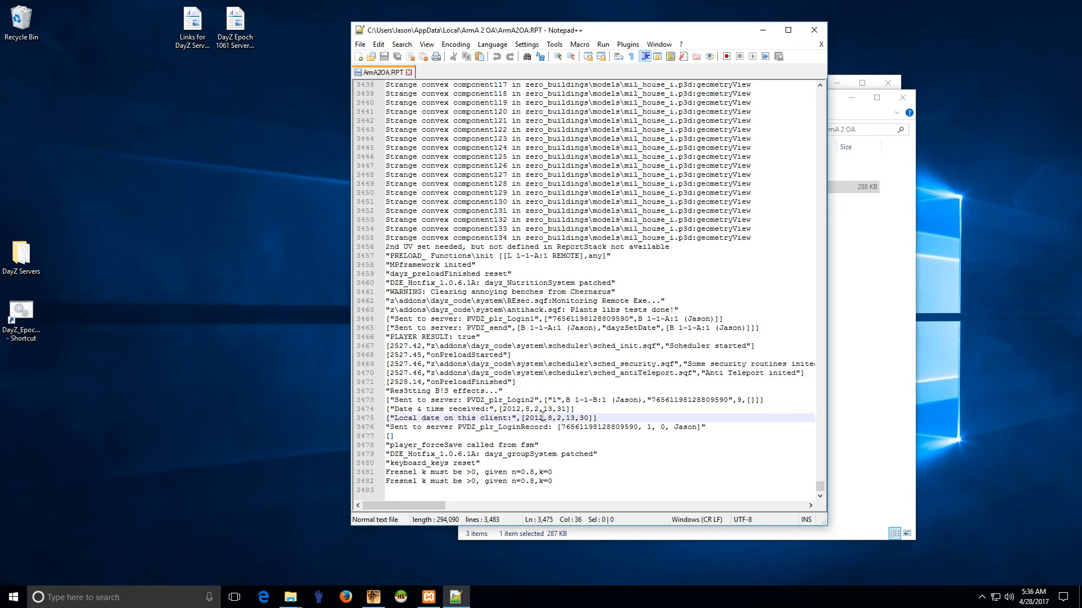
{"action": "left_click_drag", "start_coordinate": [591, 373], "coordinate": [679, 365]}
{"action": "left_click", "coordinate": [624, 378]}
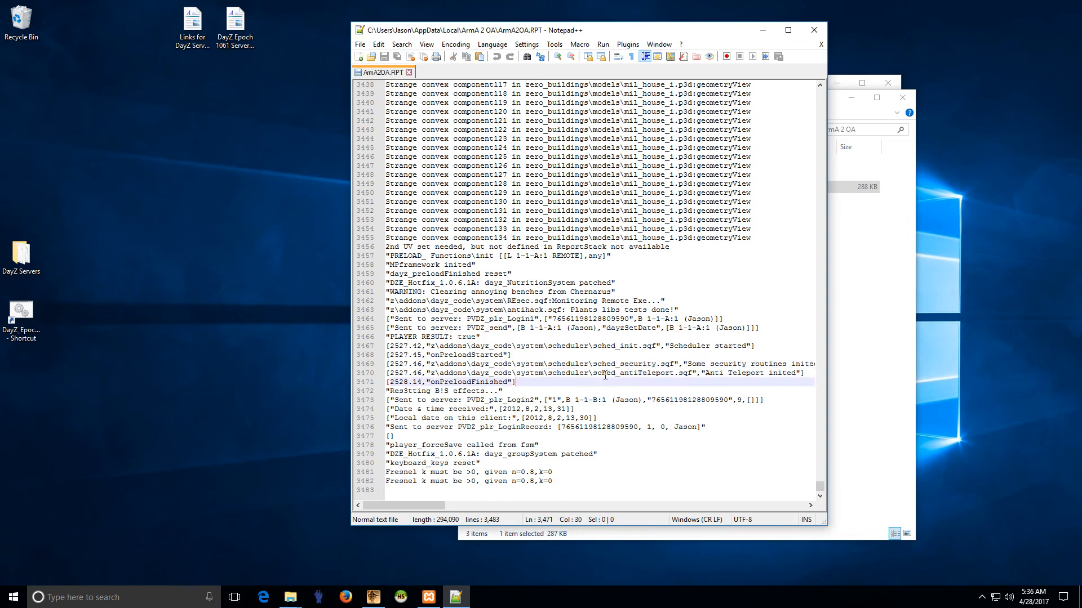
{"action": "left_click_drag", "start_coordinate": [530, 364], "coordinate": [656, 367]}
{"action": "left_click", "coordinate": [647, 374]}
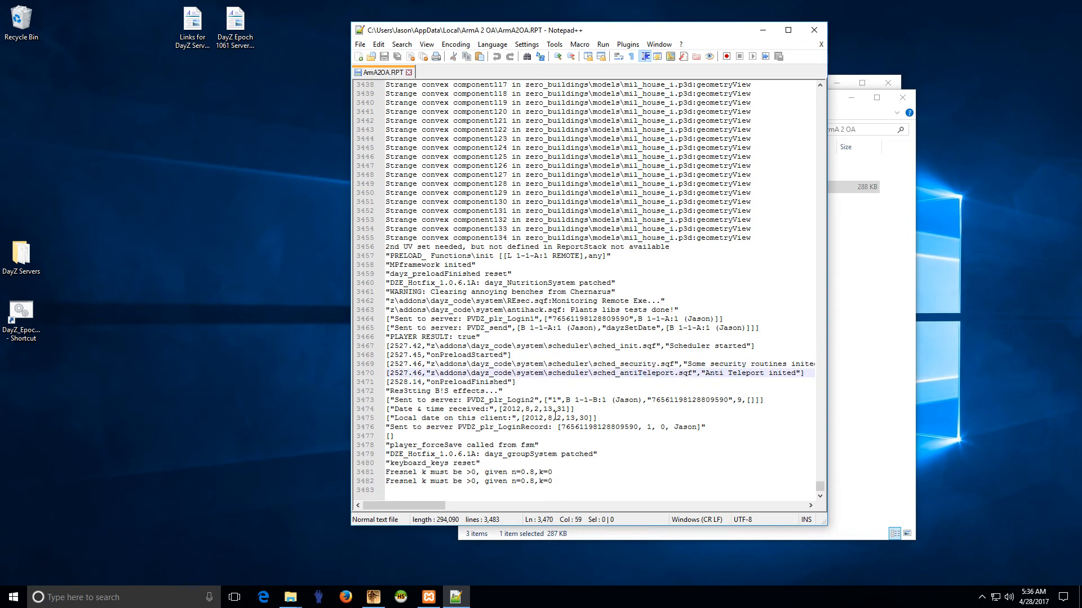
Step: Scroll up to the game start header, then close Notepad++ and the extra Explorer window
{"action": "scroll", "coordinate": [555, 415], "scroll_direction": "up", "scroll_amount": 17}
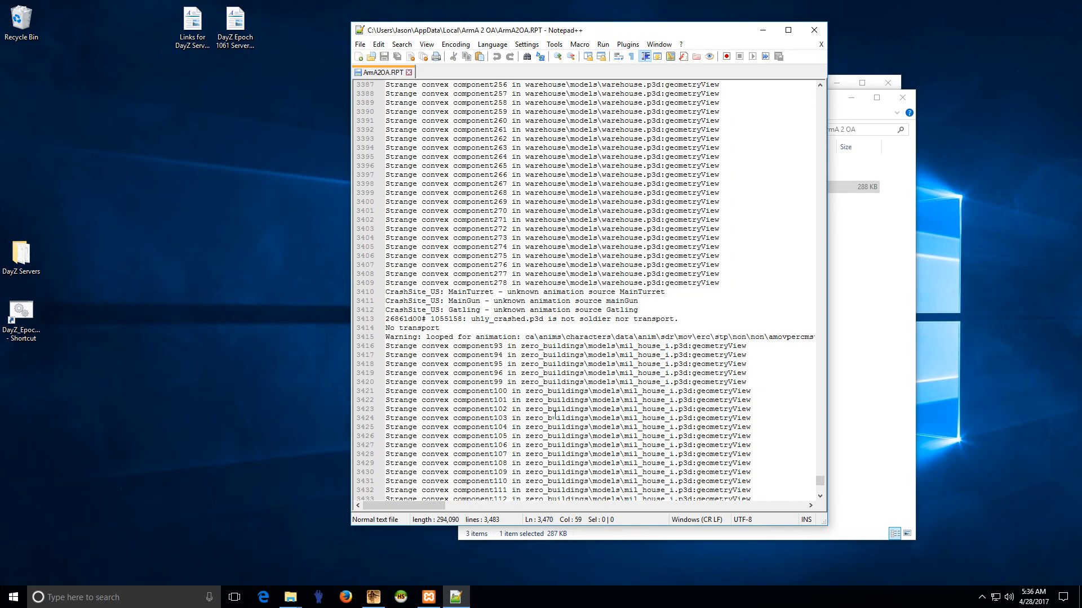
{"action": "scroll", "coordinate": [555, 415], "scroll_direction": "up", "scroll_amount": 20}
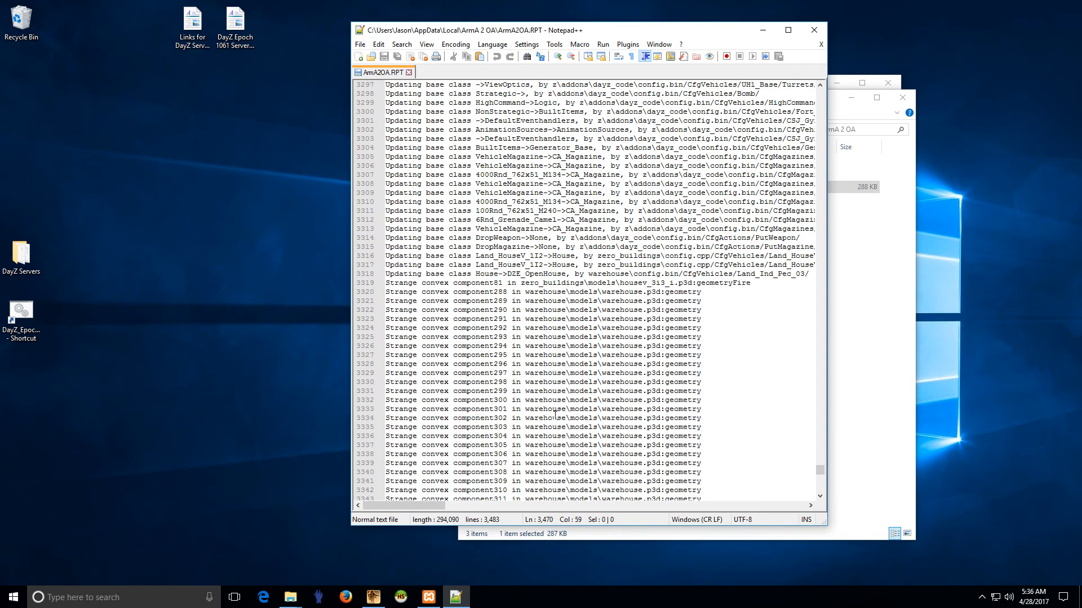
{"action": "scroll", "coordinate": [555, 415], "scroll_direction": "up", "scroll_amount": 20}
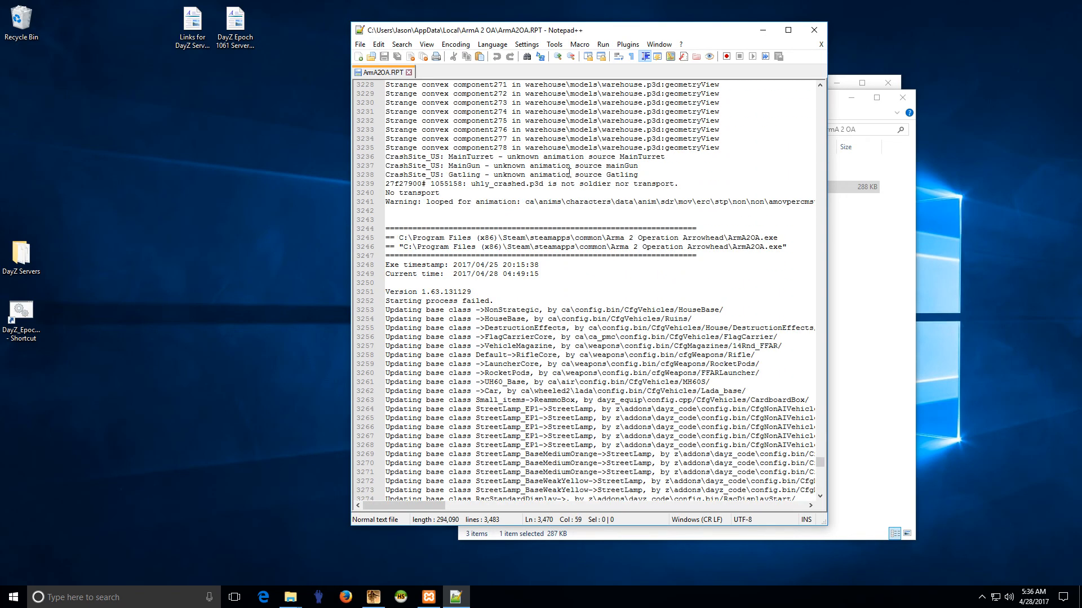
{"action": "left_click_drag", "start_coordinate": [396, 235], "coordinate": [562, 373]}
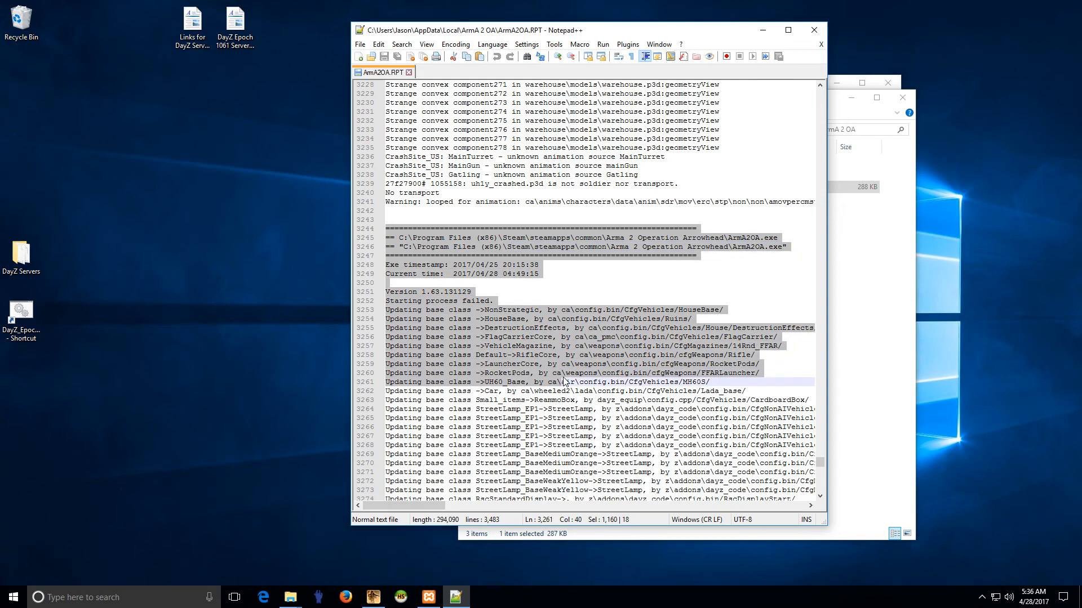
{"action": "left_click", "coordinate": [561, 373]}
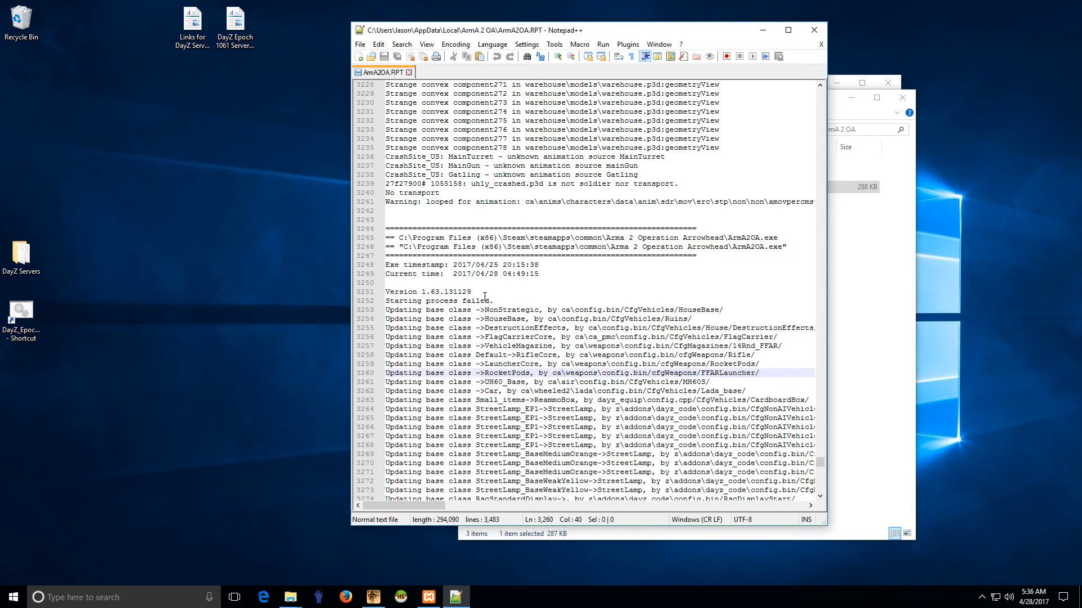
{"action": "left_click", "coordinate": [409, 72]}
{"action": "left_click", "coordinate": [814, 29]}
{"action": "left_click", "coordinate": [902, 98]}
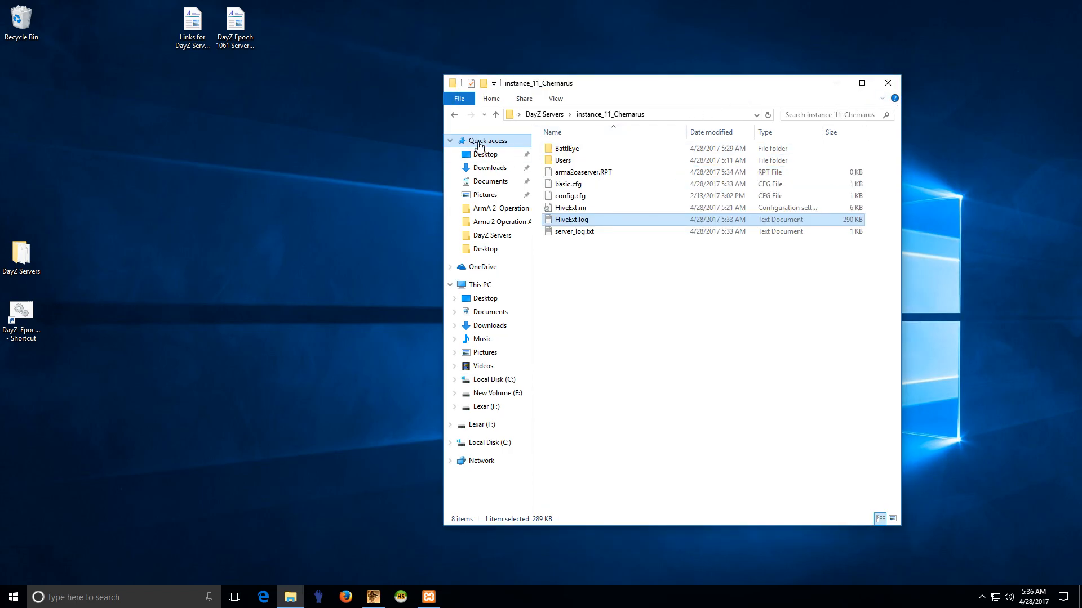
Step: Confirm MPMissions holds DayZ_Epoch_11.Chernarus.pbo, then return to the DayZ Servers folder
{"action": "left_click", "coordinate": [454, 117]}
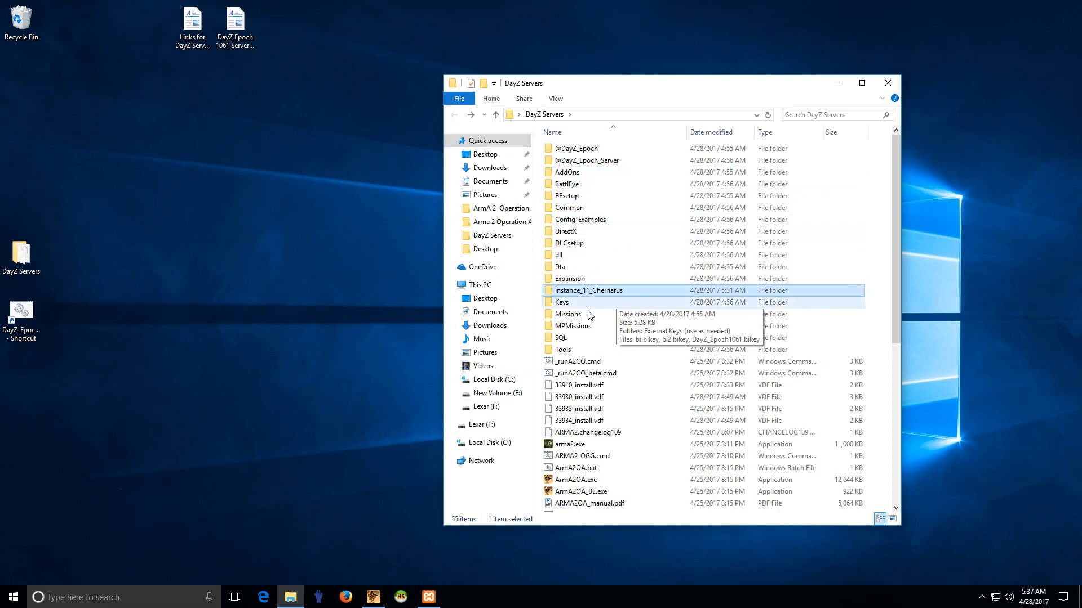
{"action": "double_click", "coordinate": [572, 327]}
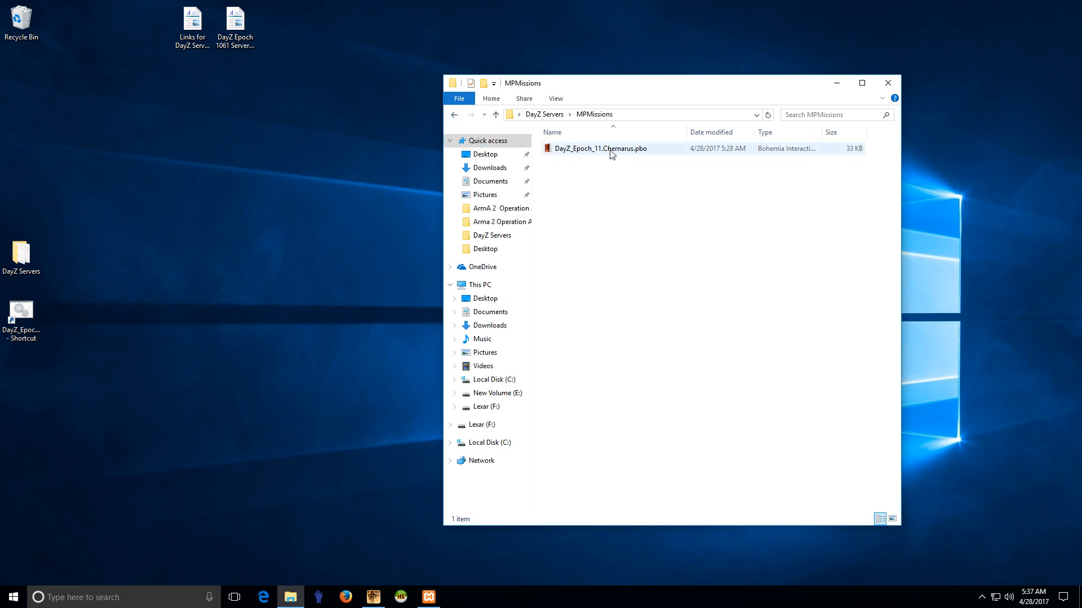
{"action": "left_click", "coordinate": [455, 115]}
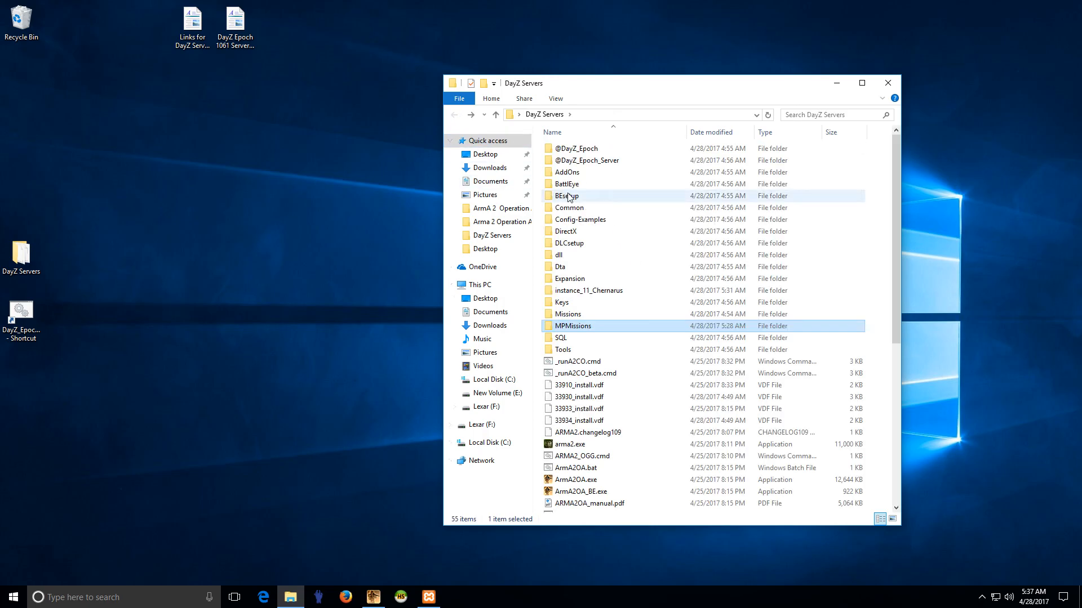
{"action": "mouse_move", "coordinate": [569, 198]}
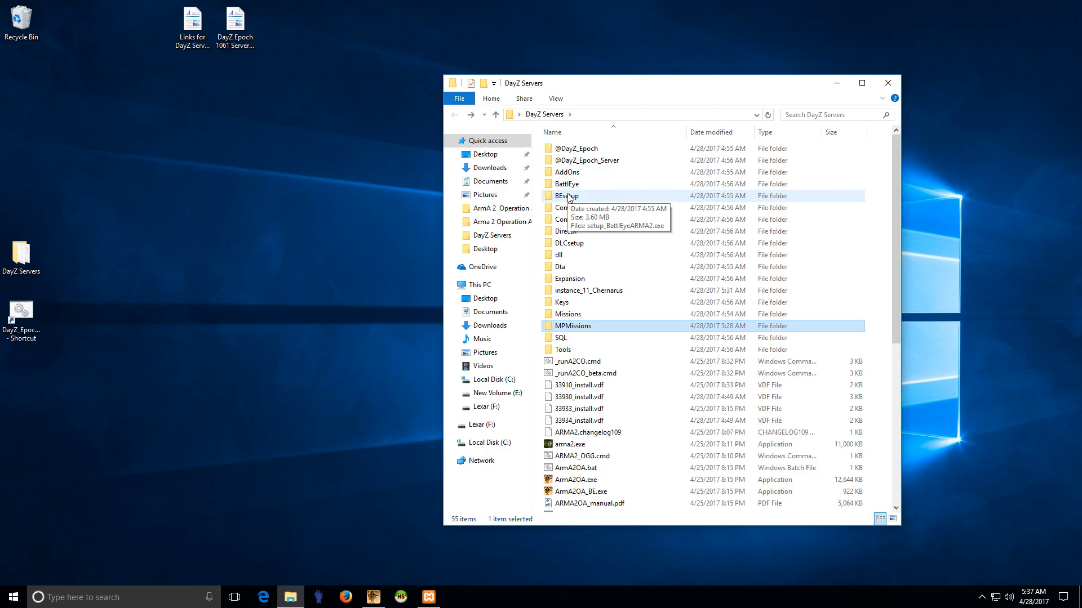